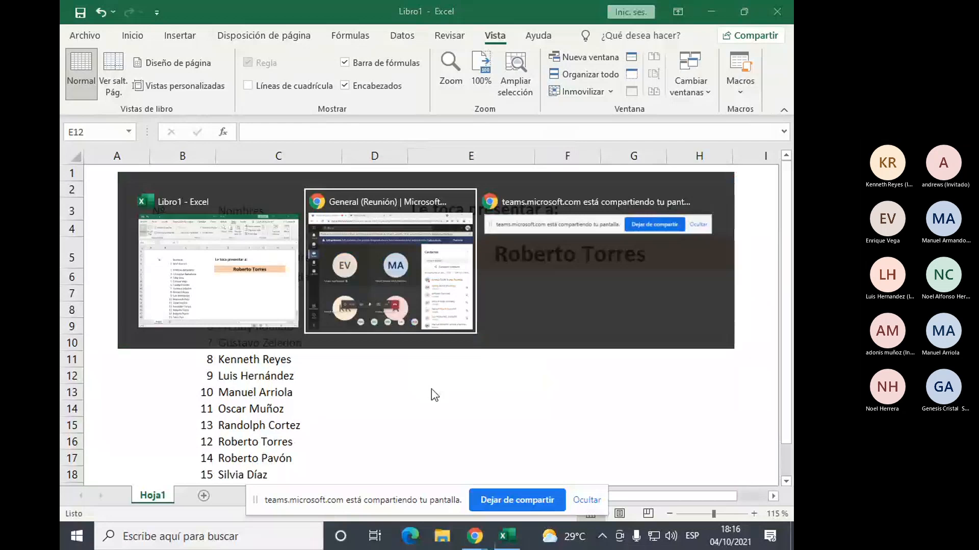
# Check the participant list of the Teams meeting and recalculate the Excel sheet to draw another presenter
pyautogui.hotkey('alt', 'Tab')
pyautogui.scroll(-5, 755, 433)
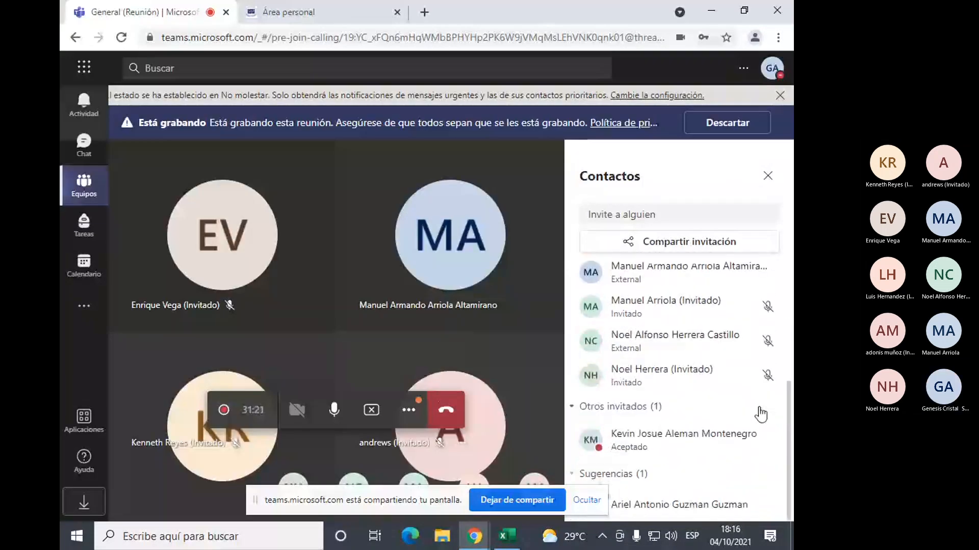
pyautogui.hotkey('alt', 'Tab')
pyautogui.press('F9')
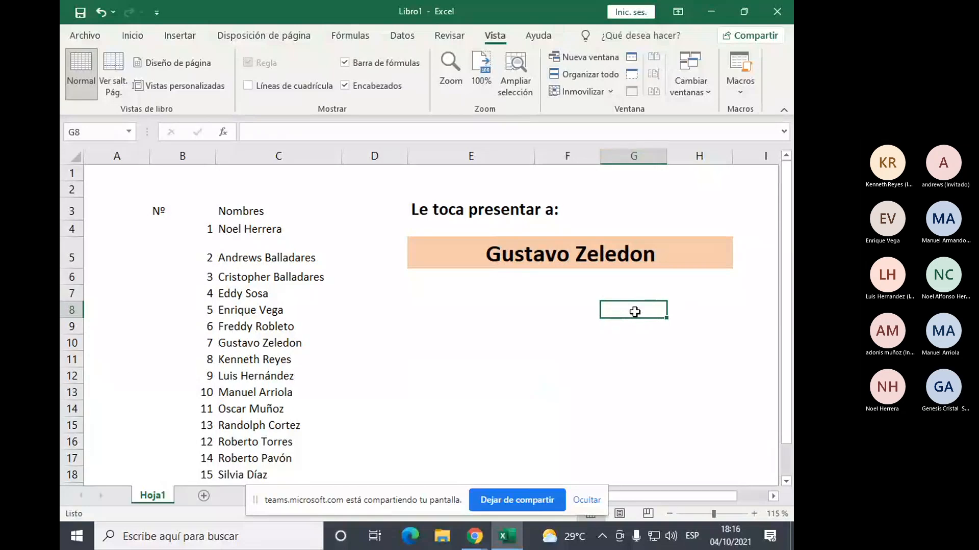
# Switch to Chrome and open the course IIICONVO2021CE_REG - Power BI Basico from the recently accessed courses in Área personal
pyautogui.hotkey('alt', 'Tab')
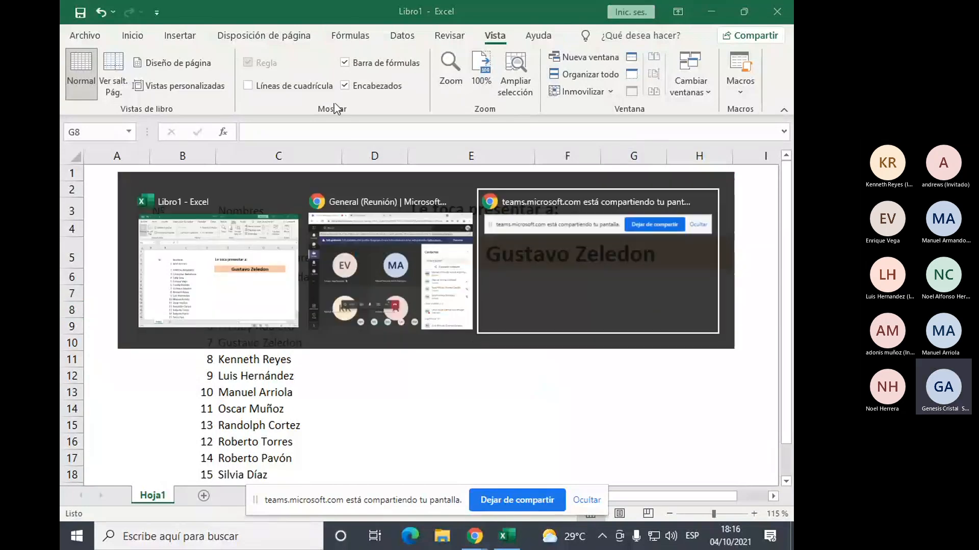
pyautogui.click(373, 263)
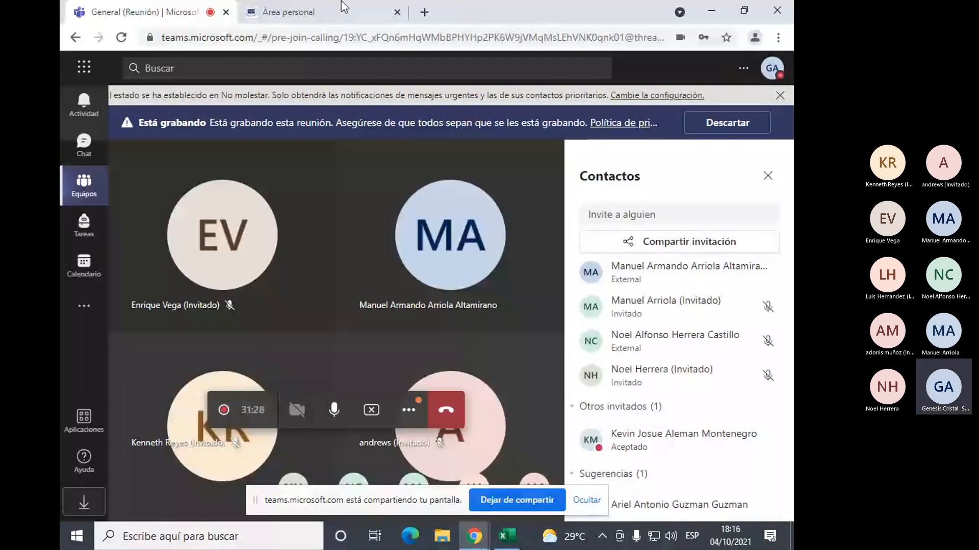
pyautogui.click(342, 7)
pyautogui.scroll(-15, 409, 357)
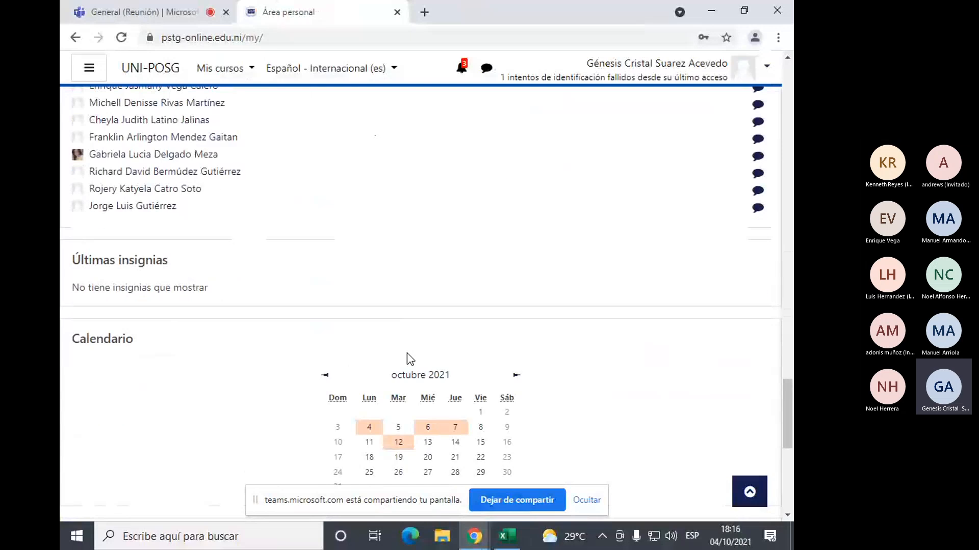
pyautogui.scroll(10, 410, 357)
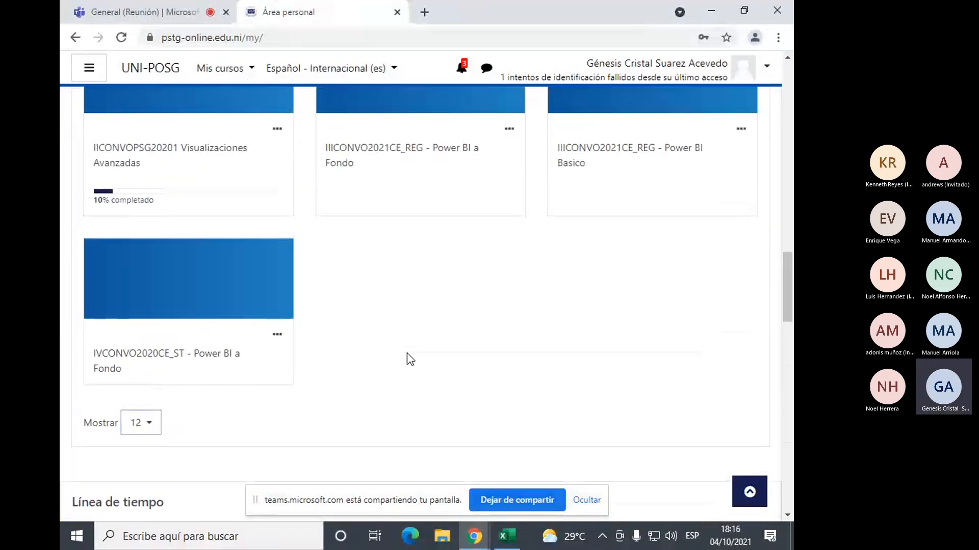
pyautogui.scroll(10, 92, 332)
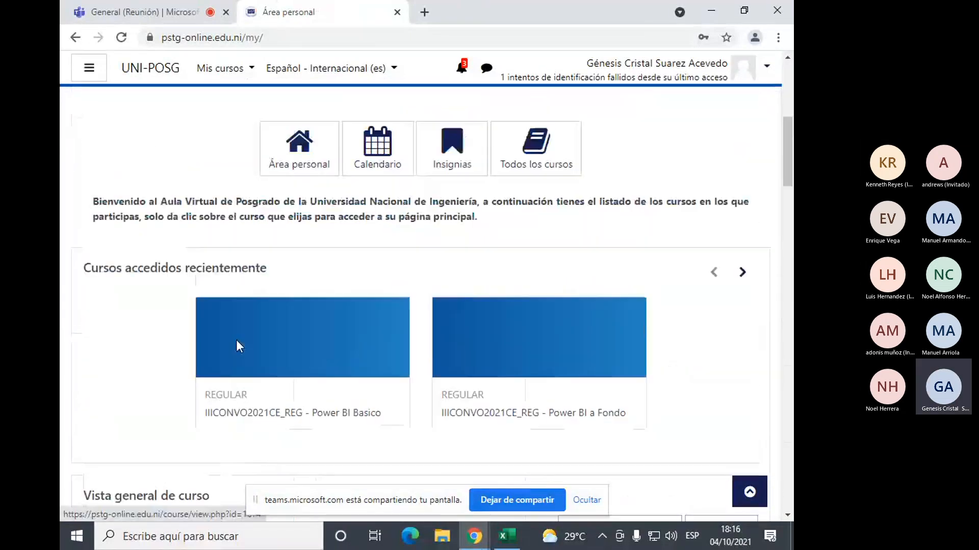
pyautogui.scroll(4, 240, 356)
pyautogui.scroll(-4, 292, 354)
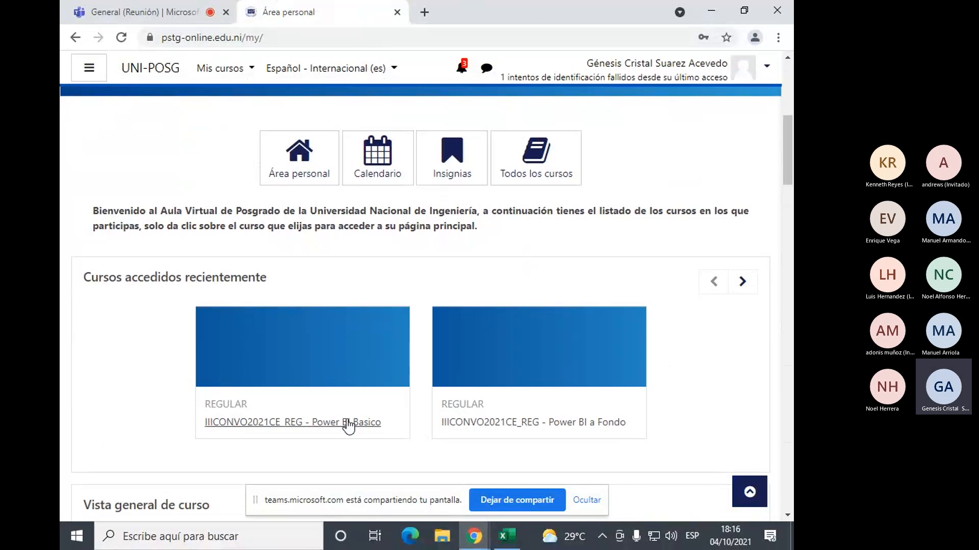
pyautogui.click(348, 423)
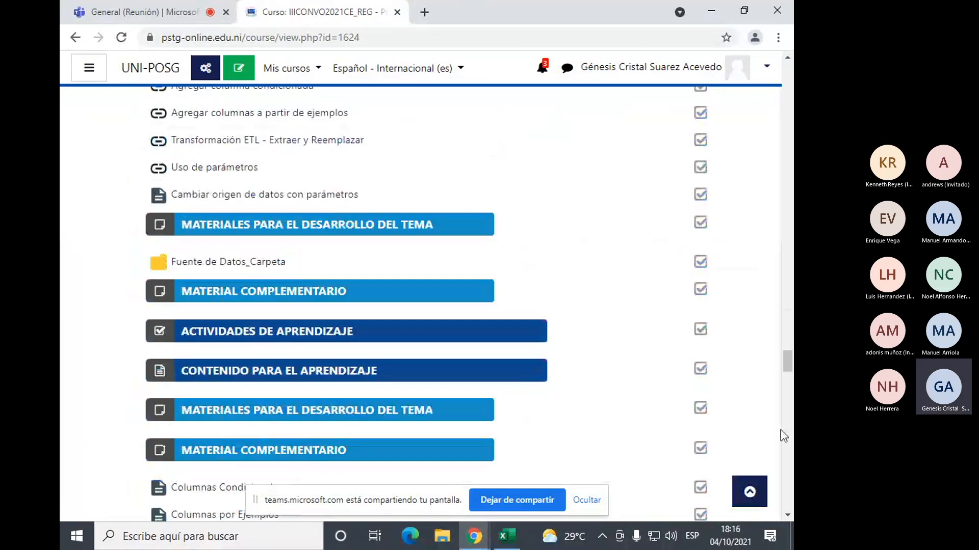
# Open the course's Trabajo Final (50 pts) assignment and show page 2 of all its submissions
pyautogui.scroll(-10, 784, 436)
pyautogui.click(214, 326)
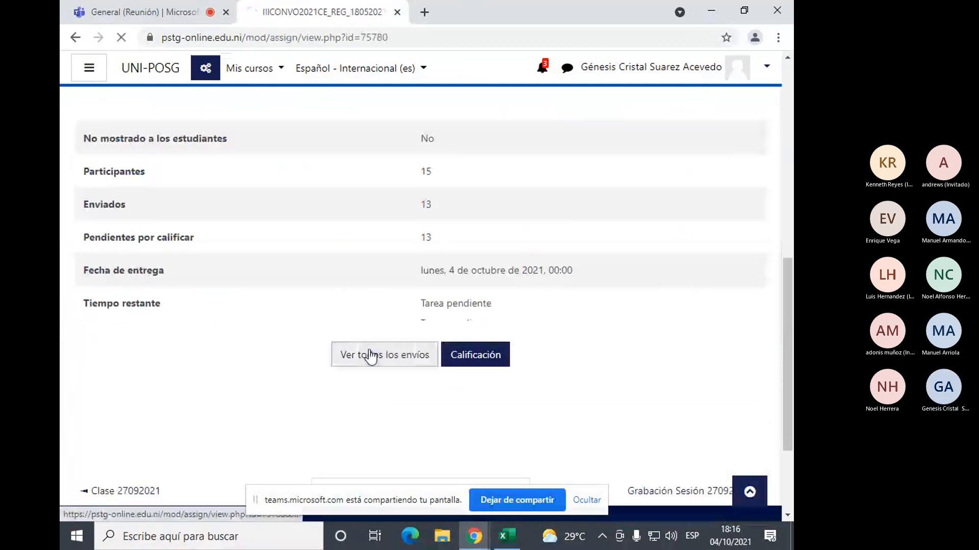
pyautogui.click(371, 355)
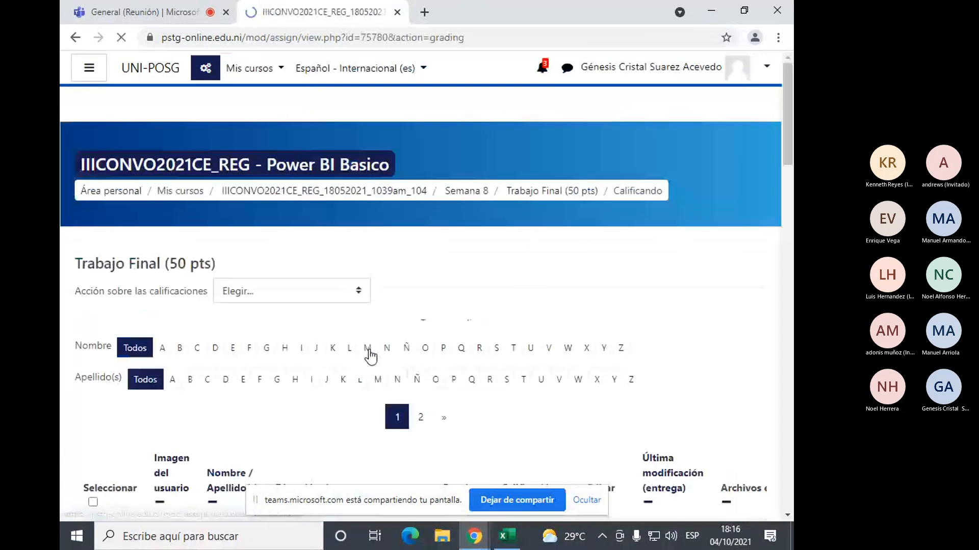
pyautogui.scroll(-20, 328, 304)
pyautogui.click(431, 343)
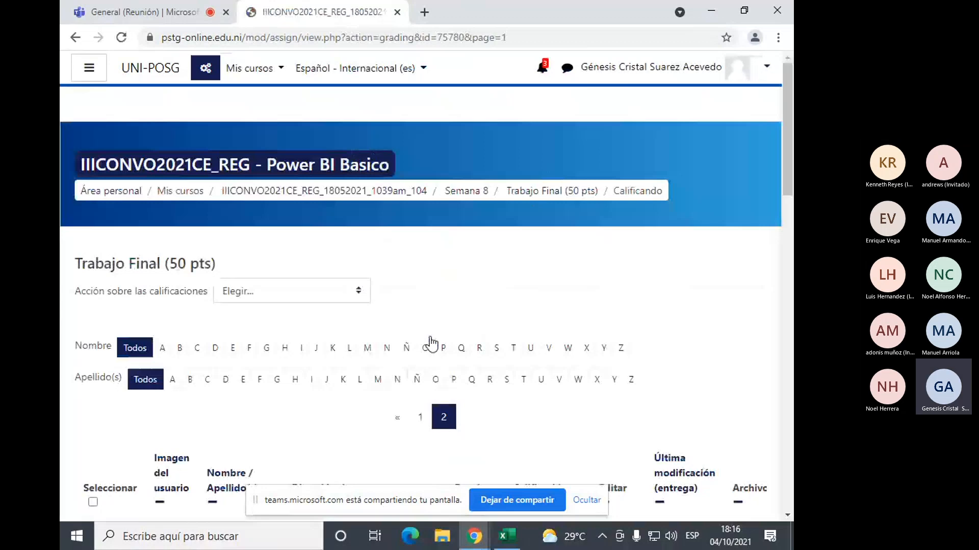
# Download the drawn presenter's submission, Trabajp Final Power bi 03-10-2021.pbix, from the grading table
pyautogui.scroll(-10, 747, 266)
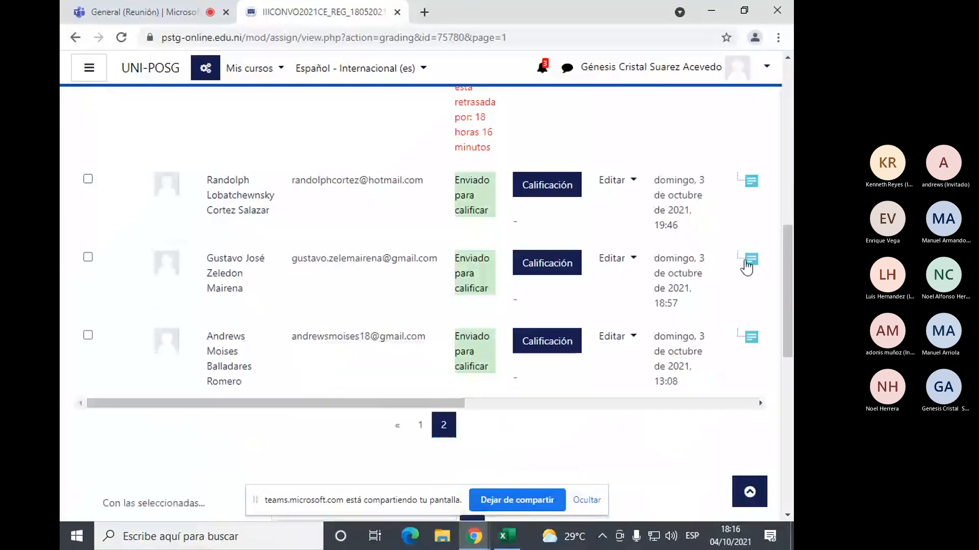
pyautogui.click(747, 265)
pyautogui.scroll(-5, 729, 308)
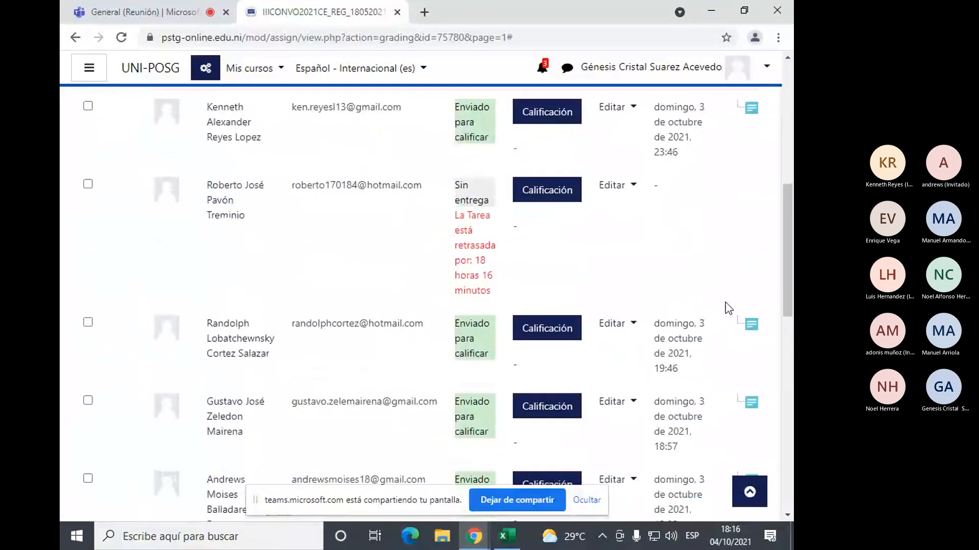
pyautogui.scroll(-5, 728, 307)
pyautogui.scroll(2, 561, 285)
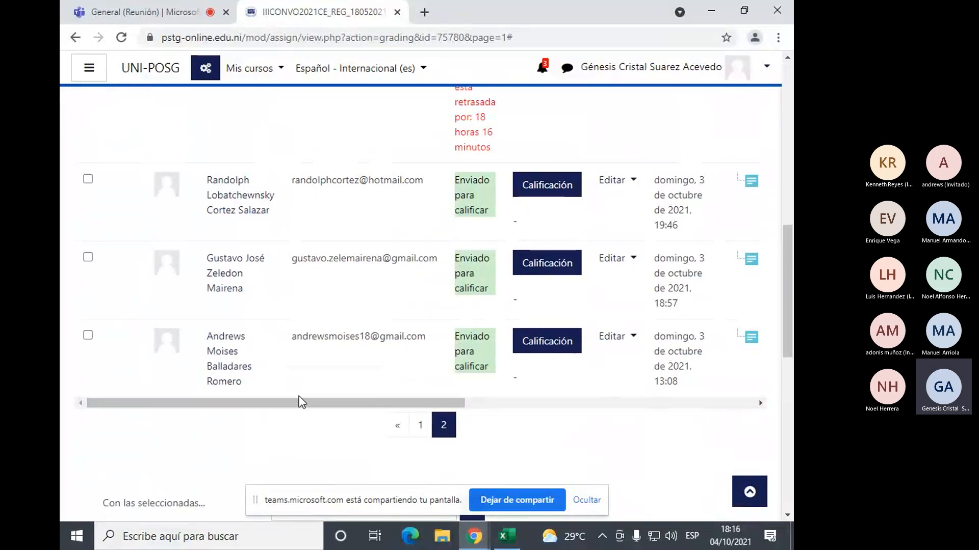
pyautogui.moveTo(298, 397); pyautogui.dragTo(550, 406)
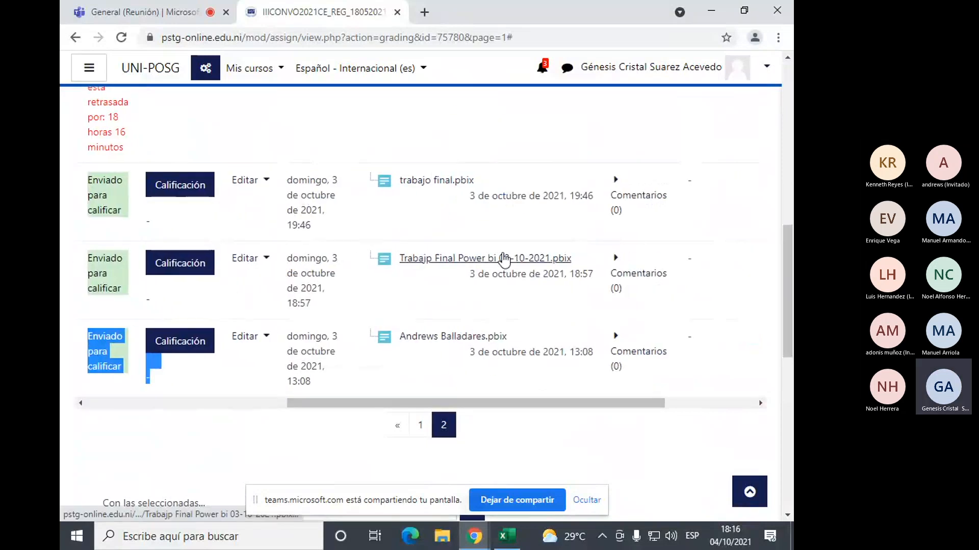
pyautogui.click(503, 255)
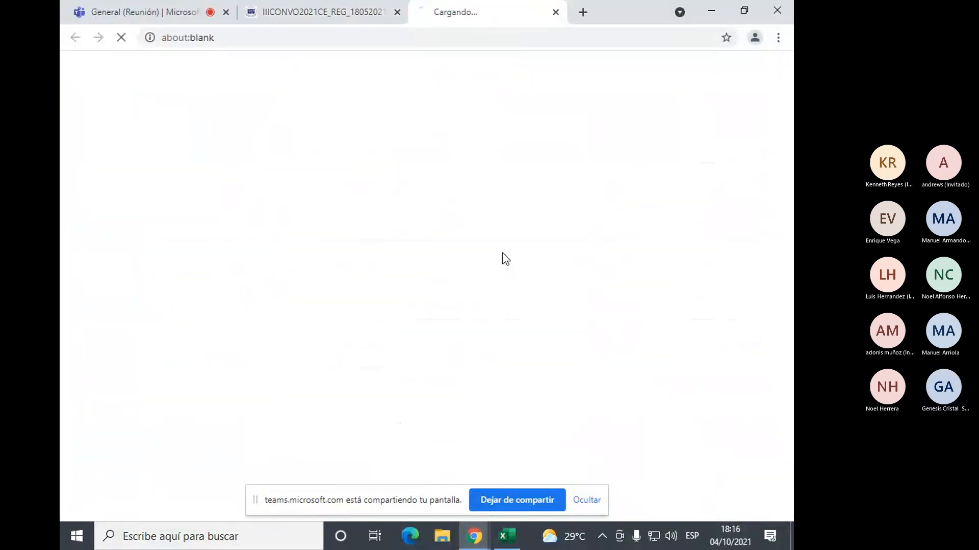
# Download Clientes.xlsx, Ventas Adventure Works.xlsx and Productos.txt from the Trabajo Final assignment page and hide the screen-sharing notice
pyautogui.scroll(15, 251, 295)
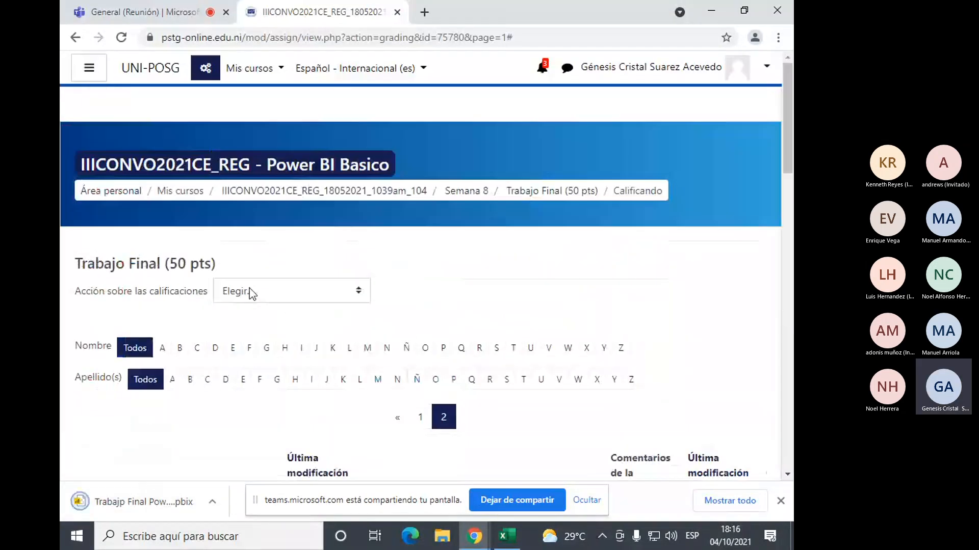
pyautogui.click(550, 193)
pyautogui.scroll(-3, 157, 332)
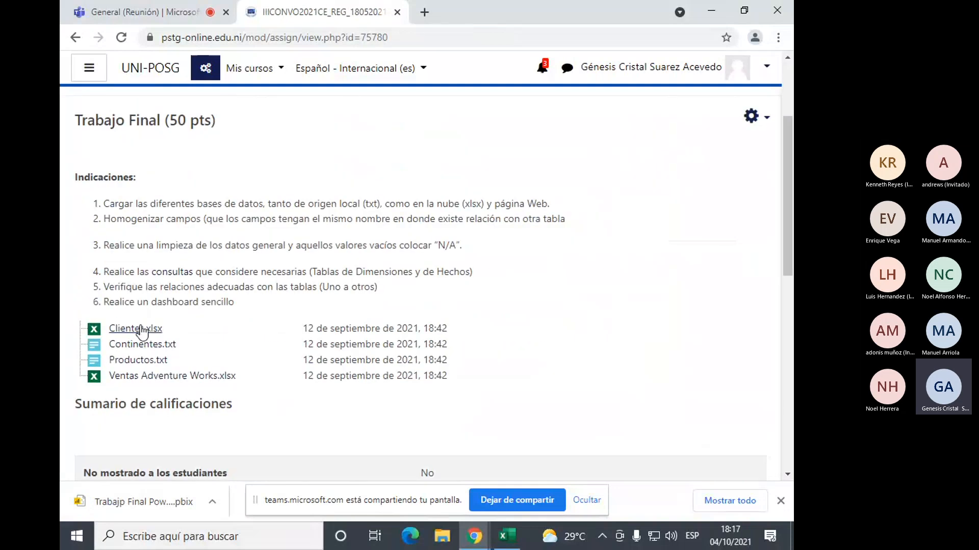
pyautogui.click(142, 331)
pyautogui.click(140, 377)
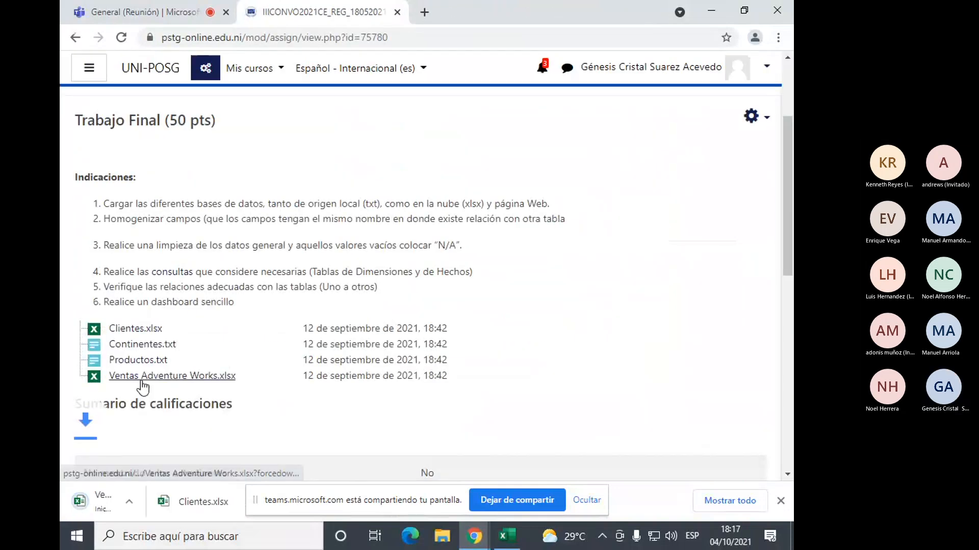
pyautogui.click(144, 360)
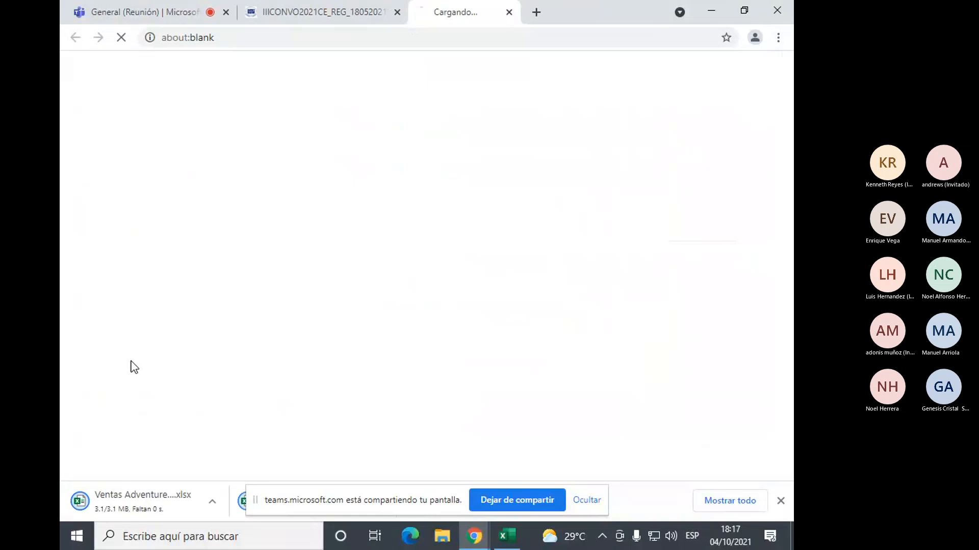
pyautogui.click(589, 500)
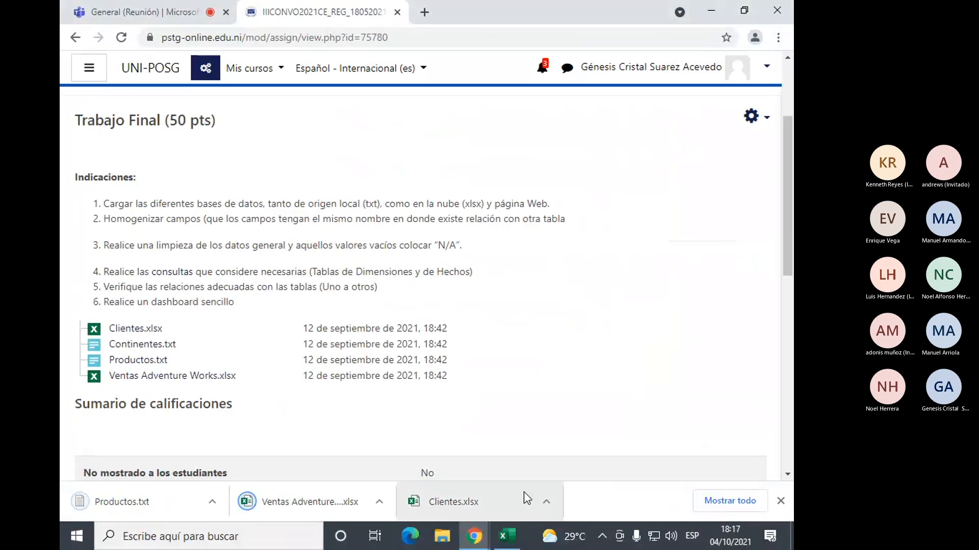
# Show all browser downloads and open Trabajp Final Power bi 03-10-2021.pbix in Power BI Desktop
pyautogui.click(467, 539)
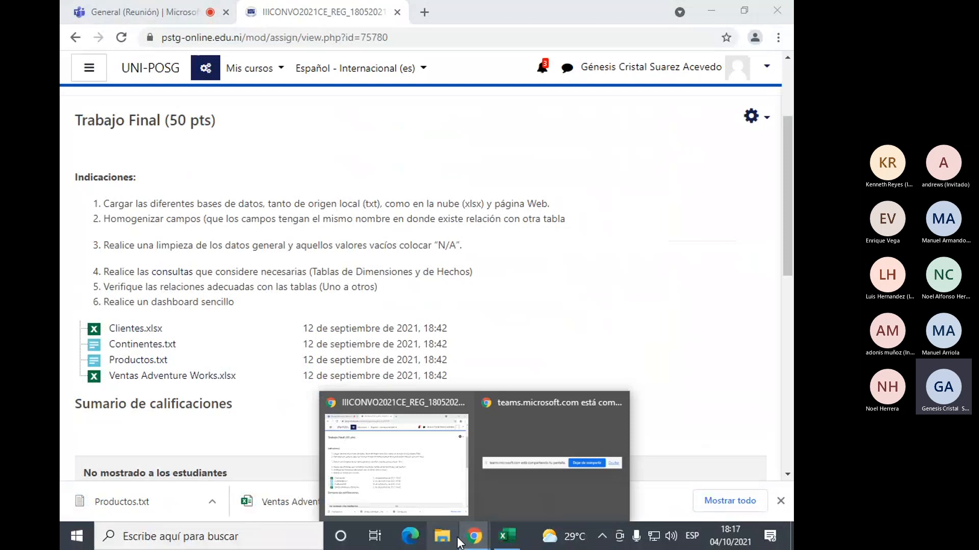
pyautogui.click(507, 536)
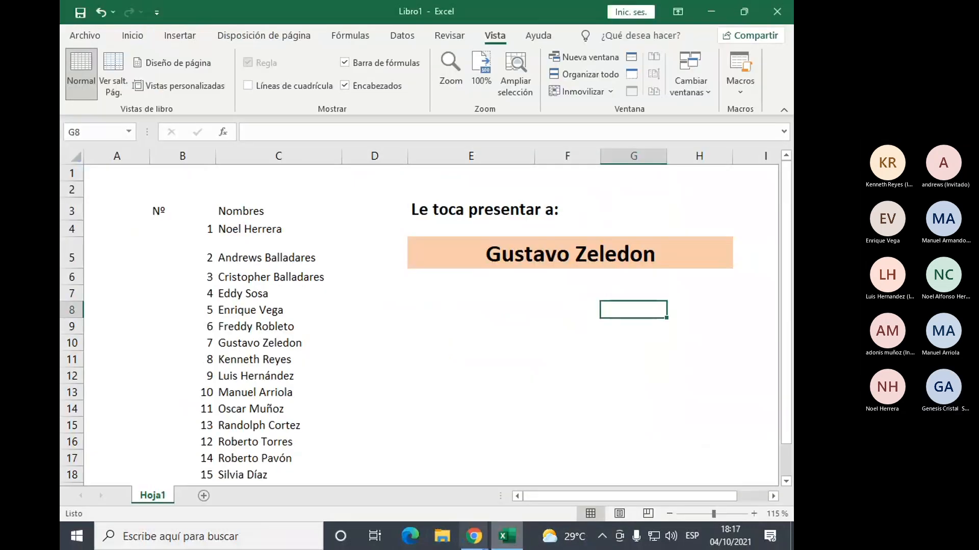
pyautogui.click(475, 538)
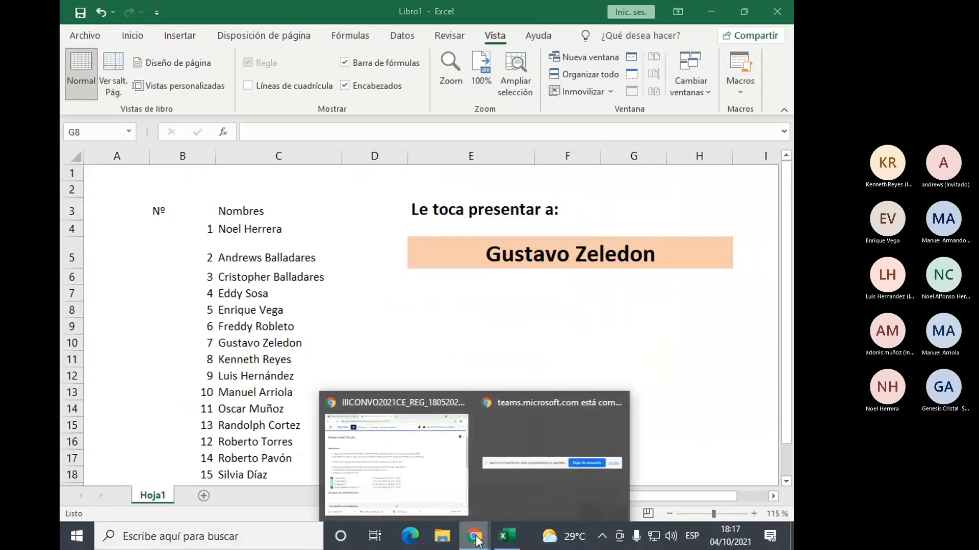
pyautogui.click(441, 459)
pyautogui.click(728, 501)
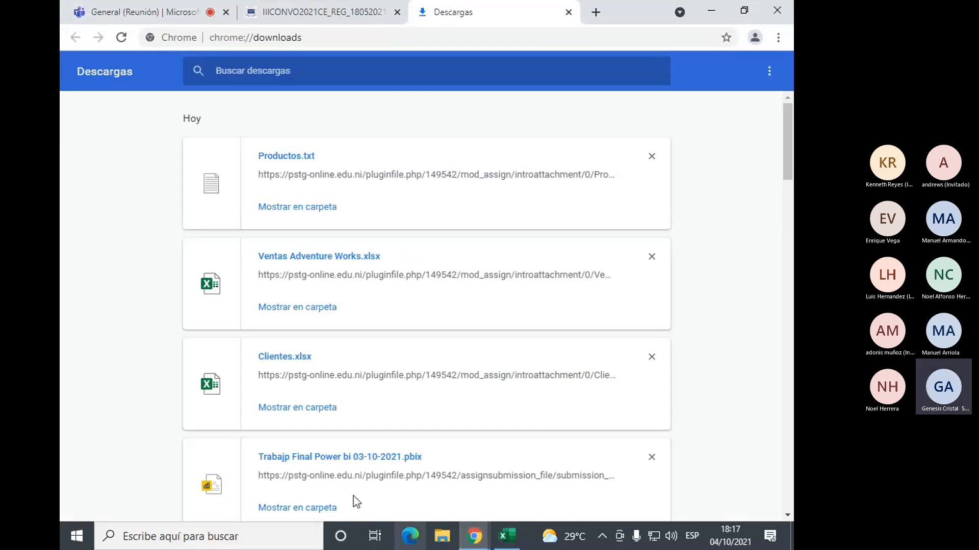
pyautogui.click(323, 457)
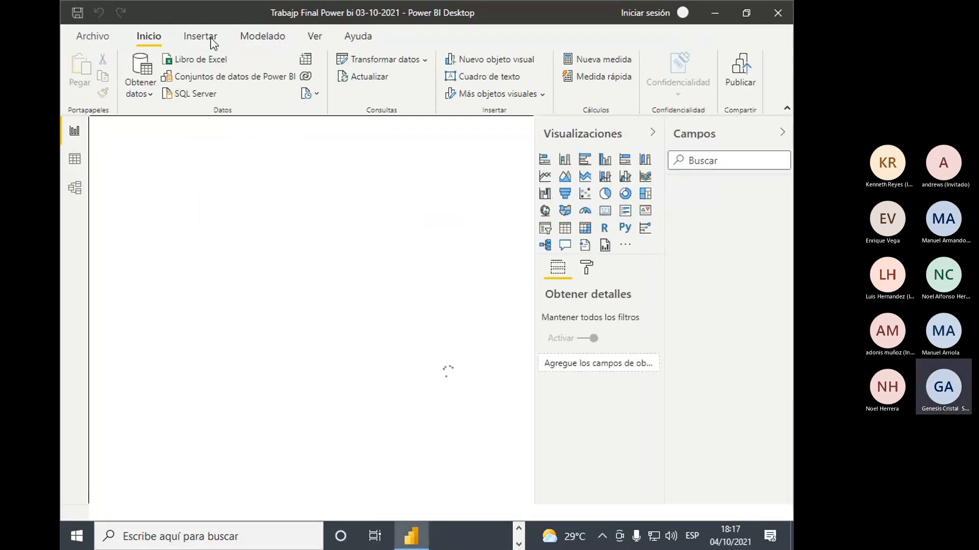
# Open the Power Query editor and review the data source settings of the current file
pyautogui.click(396, 63)
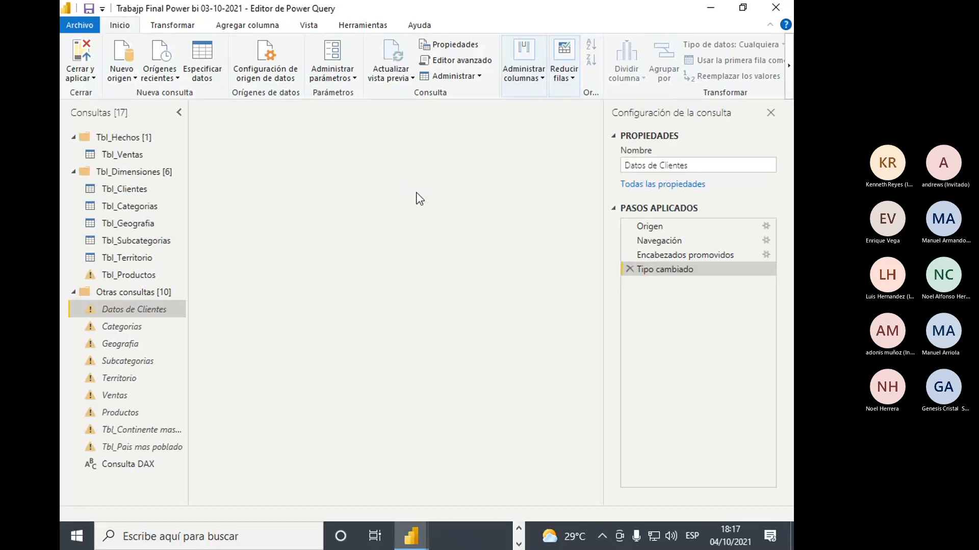
pyautogui.click(274, 59)
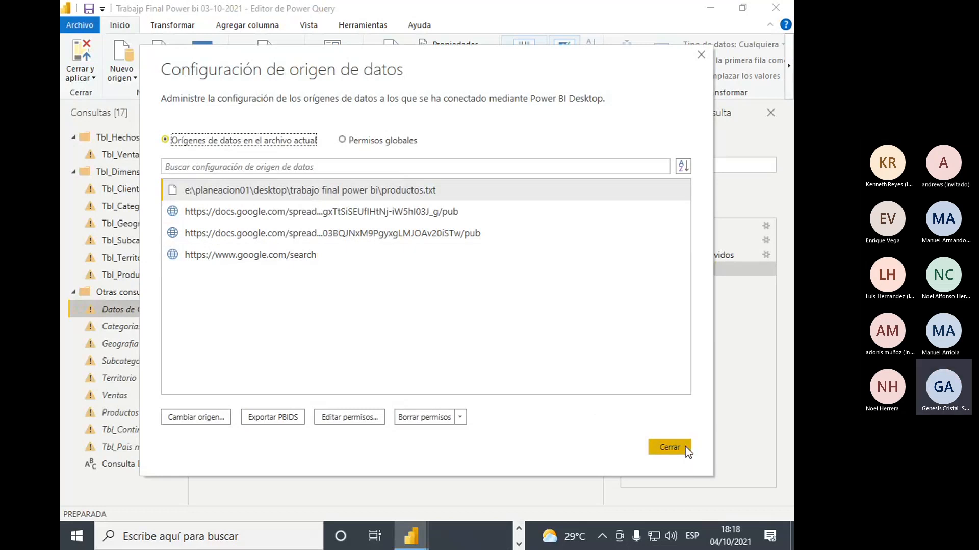
pyautogui.click(668, 447)
# Refresh all query previews and connect the Tbl_Ventas query to its source through the credential settings
pyautogui.click(133, 252)
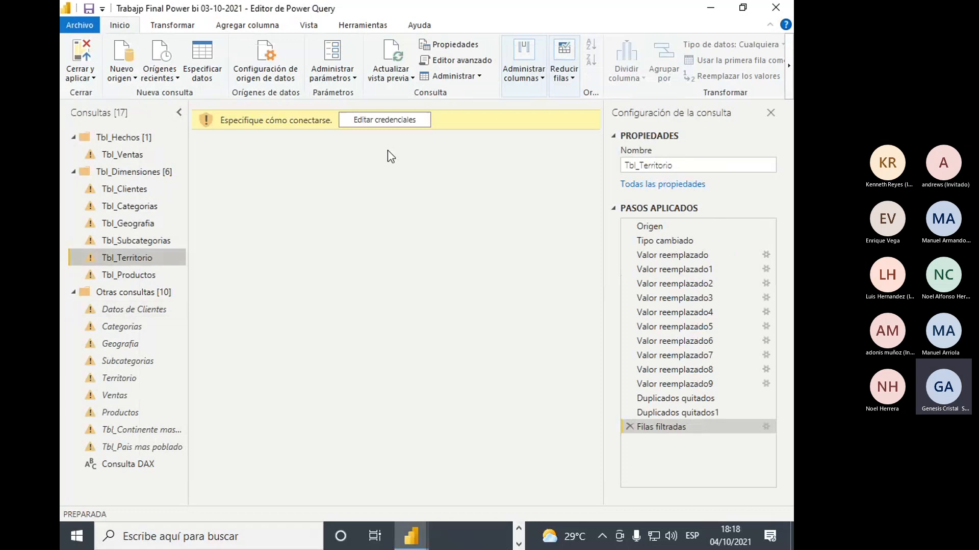
pyautogui.click(100, 153)
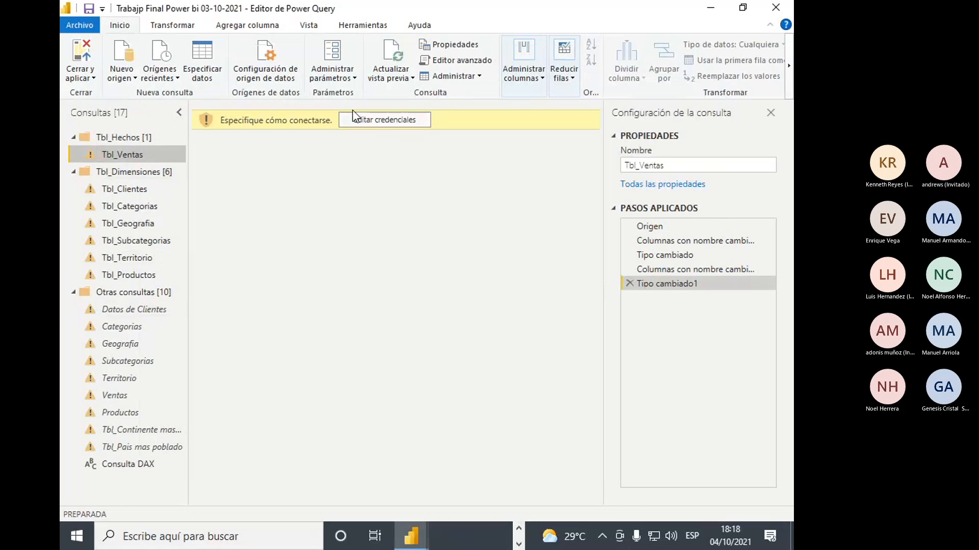
pyautogui.click(395, 69)
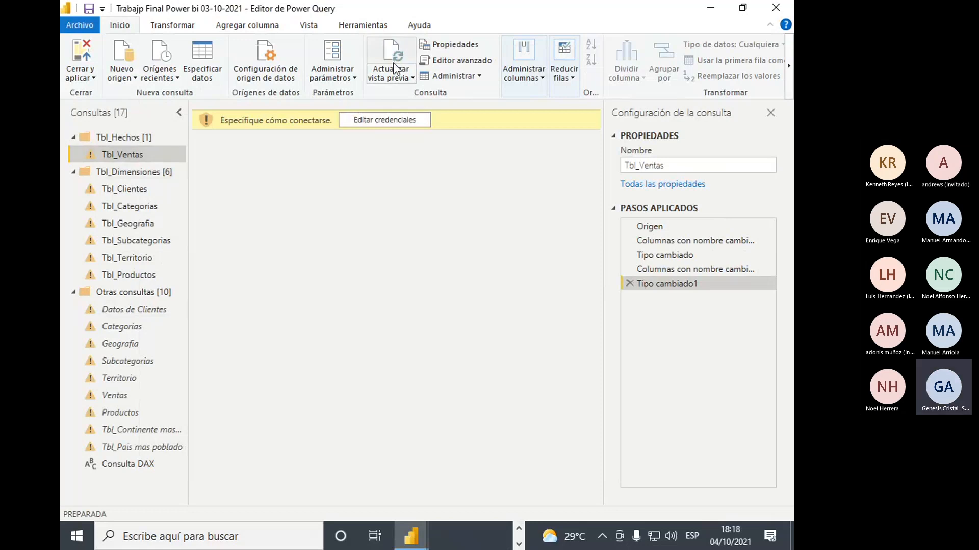
pyautogui.click(409, 79)
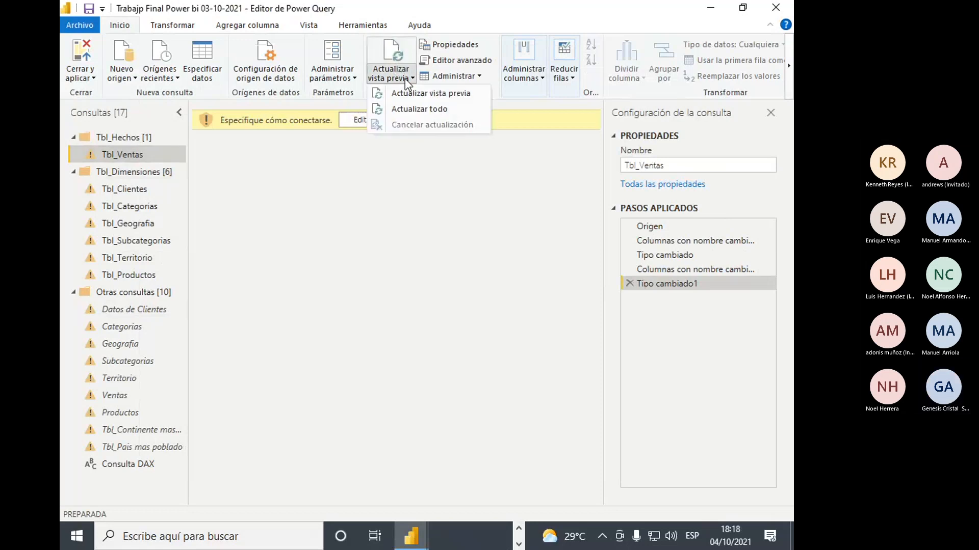
pyautogui.click(407, 109)
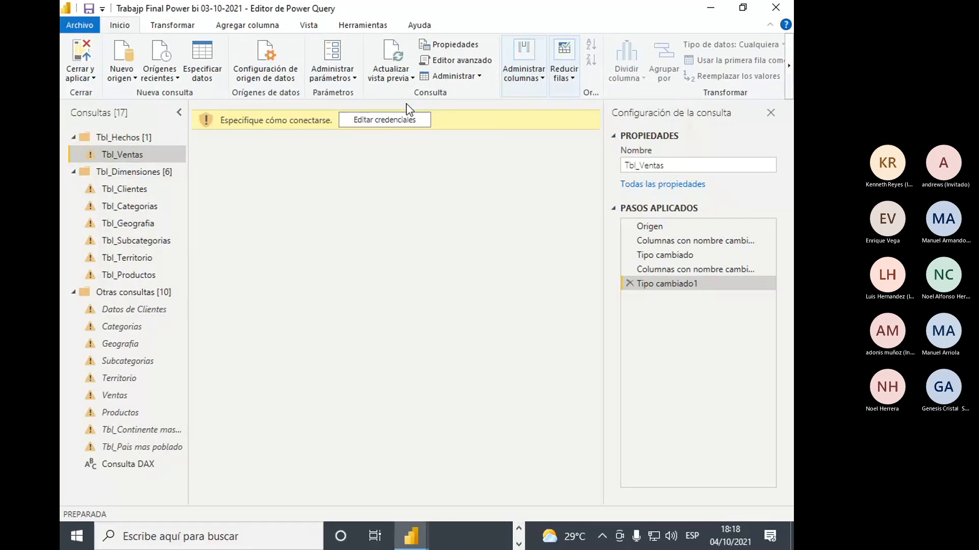
pyautogui.click(353, 117)
pyautogui.click(580, 332)
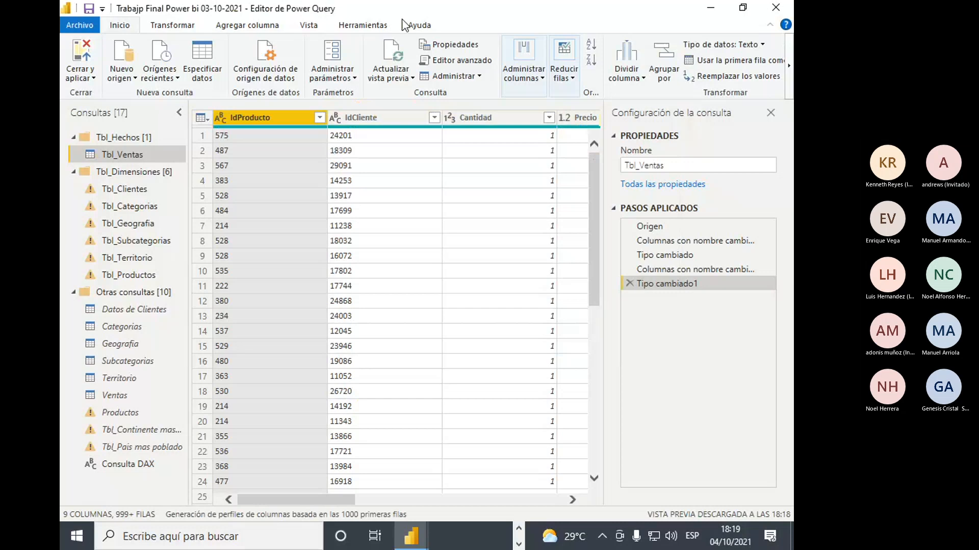
# Preview the Tbl_Clientes, Tbl_Categorias, Tbl_Geografia, Tbl_Subcategorias, Tbl_Territorio and Tbl_Productos queries to check that each loads its data
pyautogui.click(124, 194)
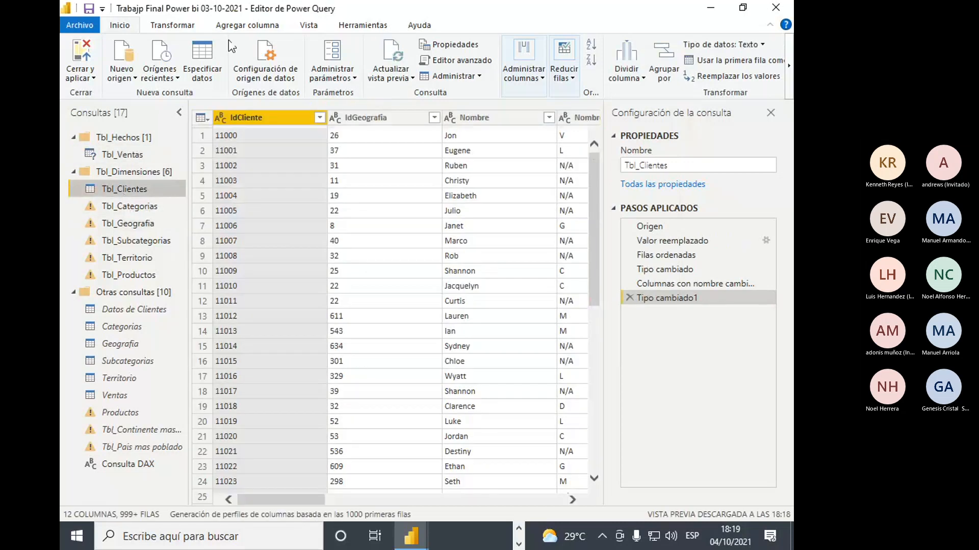
pyautogui.click(130, 206)
pyautogui.click(135, 223)
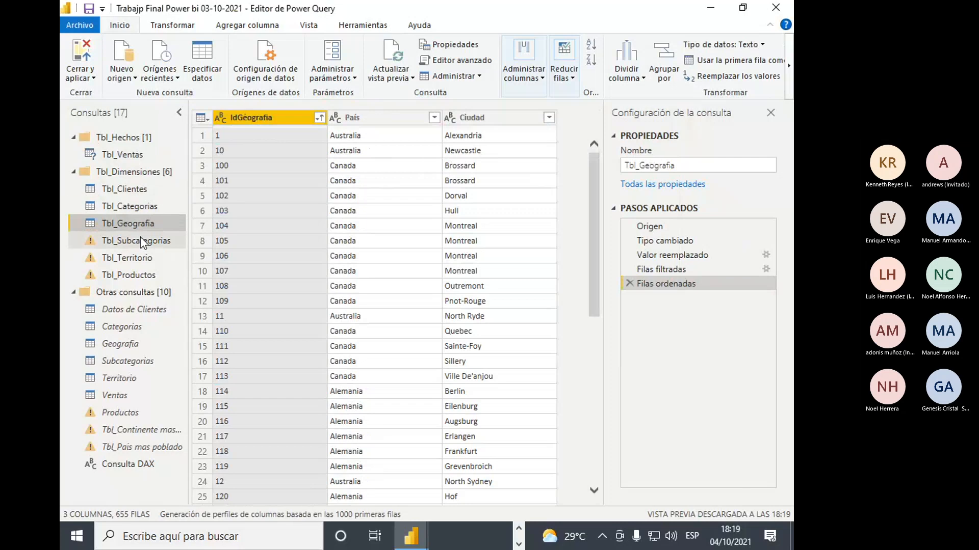
pyautogui.click(143, 241)
pyautogui.click(131, 258)
pyautogui.click(134, 275)
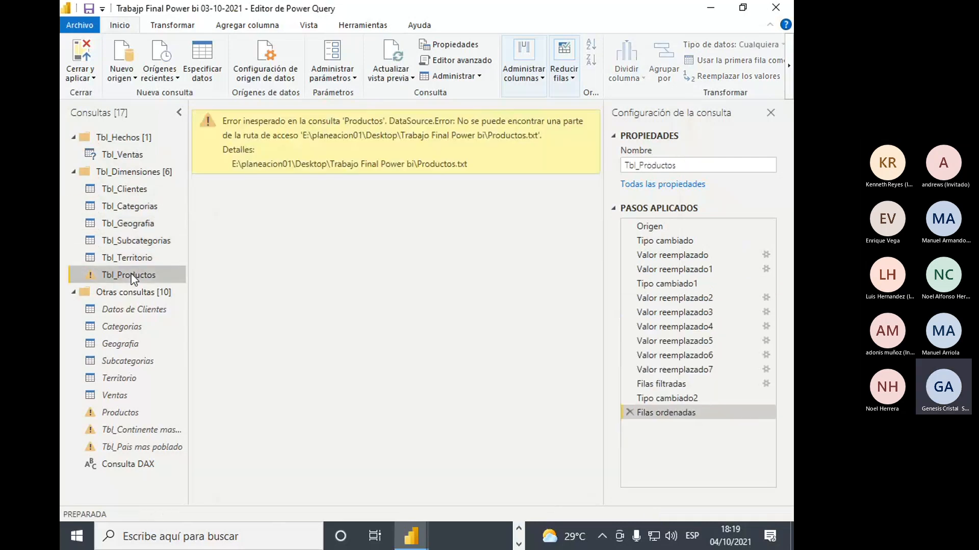
# Change the source path of productos.txt in the data source settings to the Productos.txt file in the Downloads folder
pyautogui.click(281, 82)
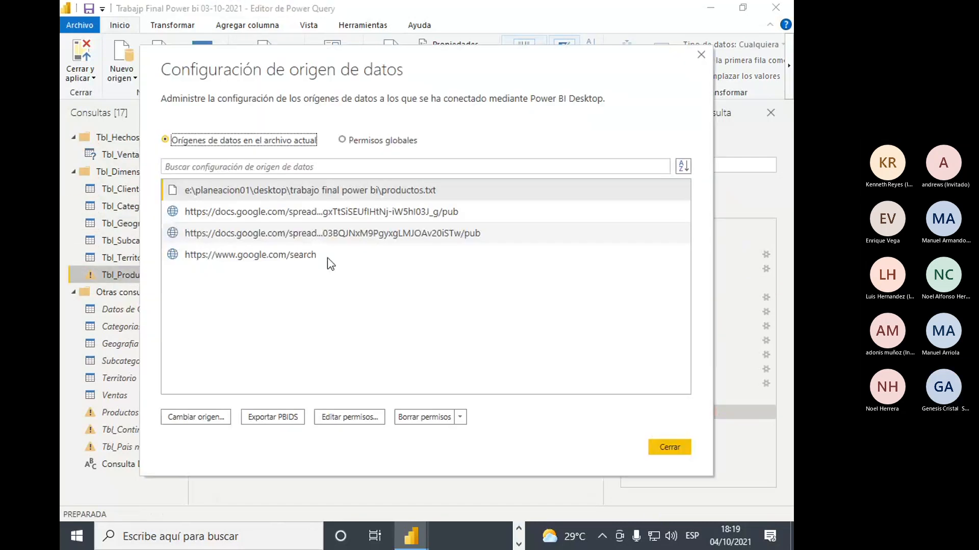
pyautogui.click(180, 419)
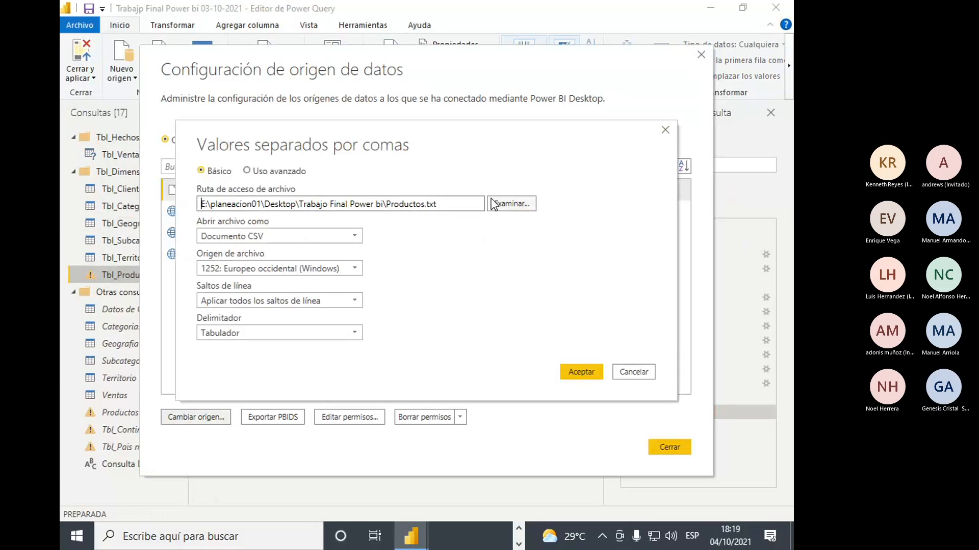
pyautogui.click(513, 203)
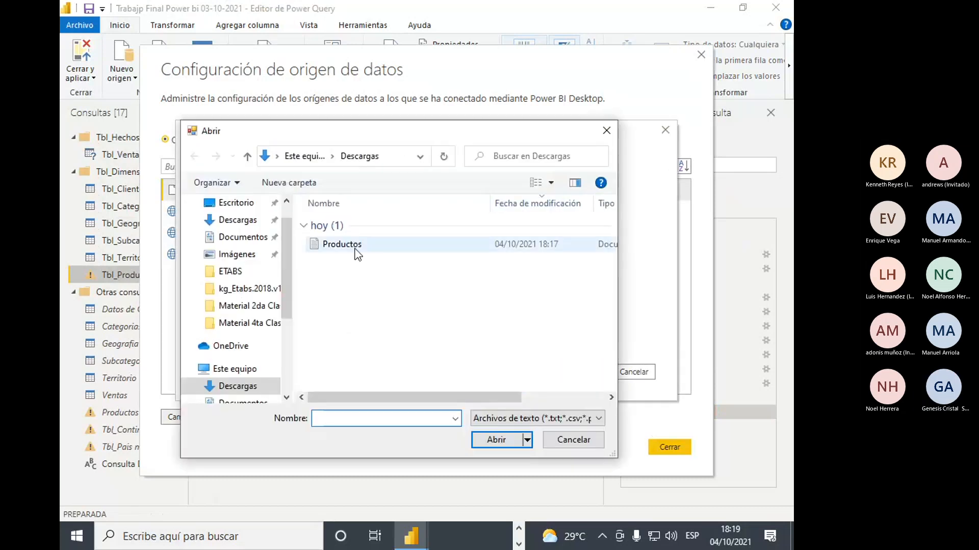
pyautogui.click(357, 247)
pyautogui.click(497, 440)
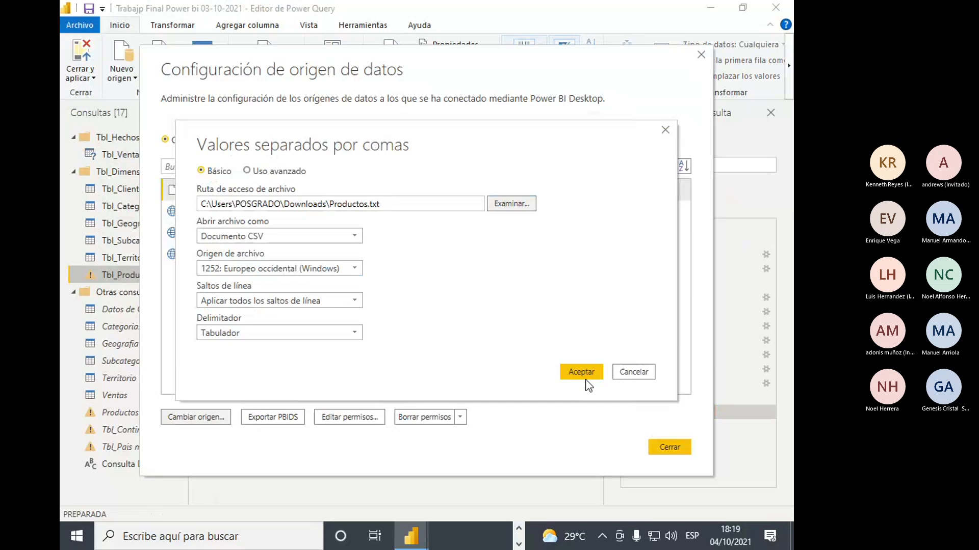
pyautogui.click(581, 372)
pyautogui.click(669, 447)
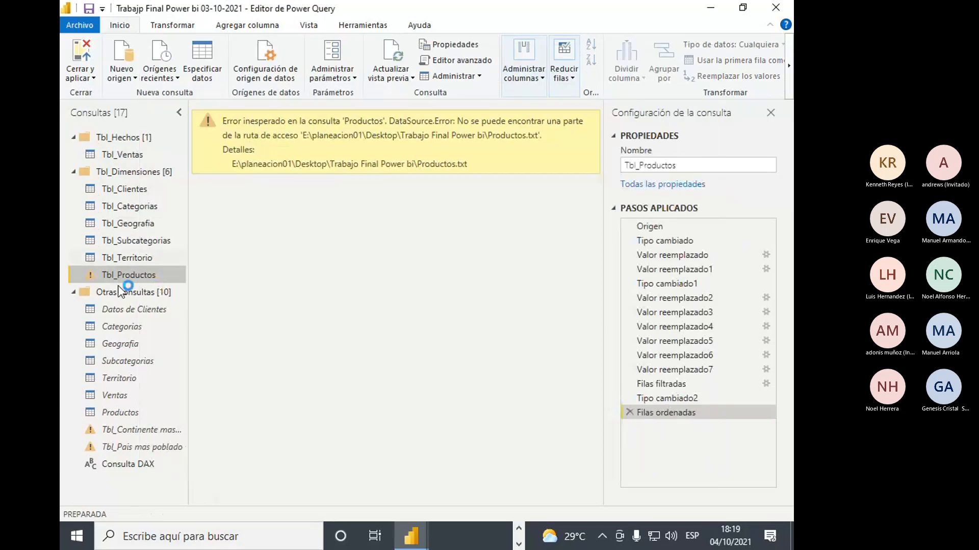
# Check the Tbl_Productos query at its Origen step
pyautogui.click(136, 431)
pyautogui.click(120, 281)
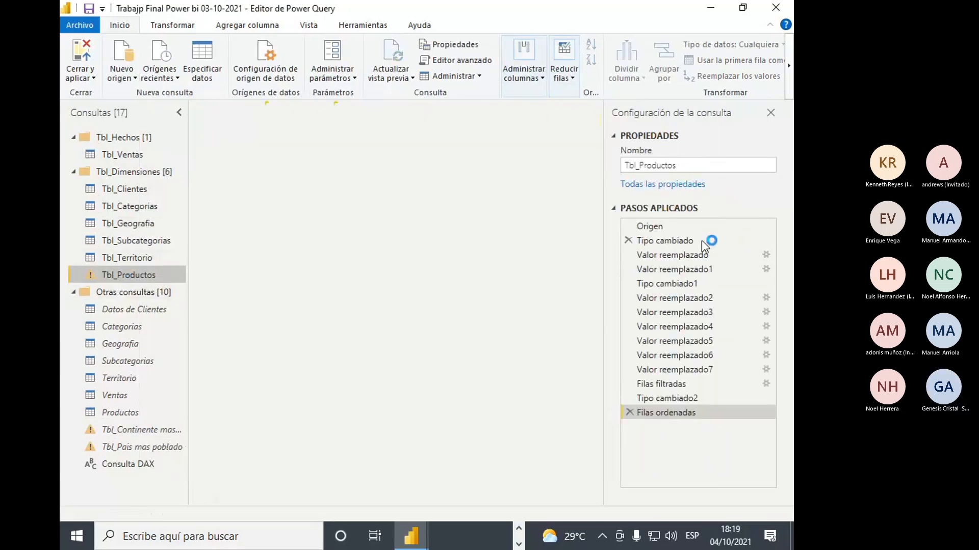
pyautogui.click(693, 225)
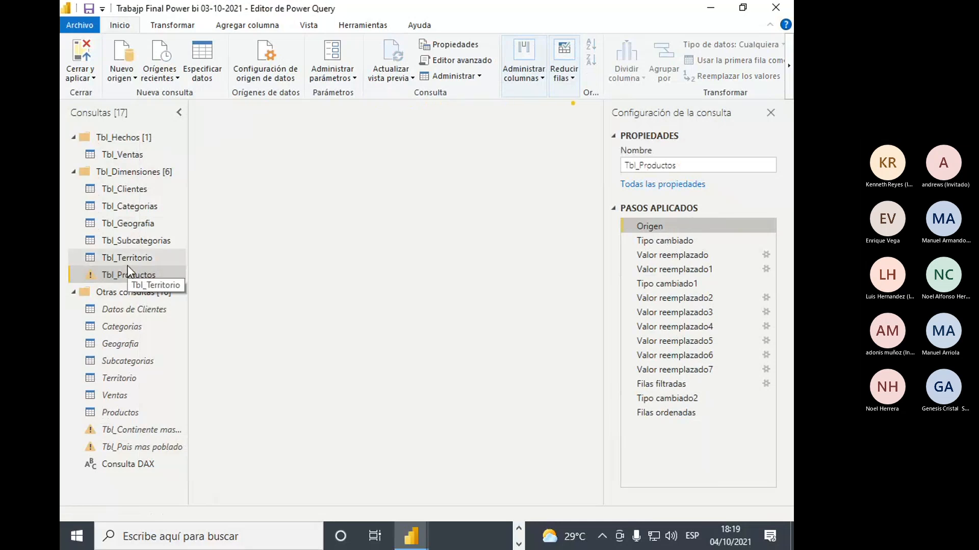
pyautogui.click(130, 430)
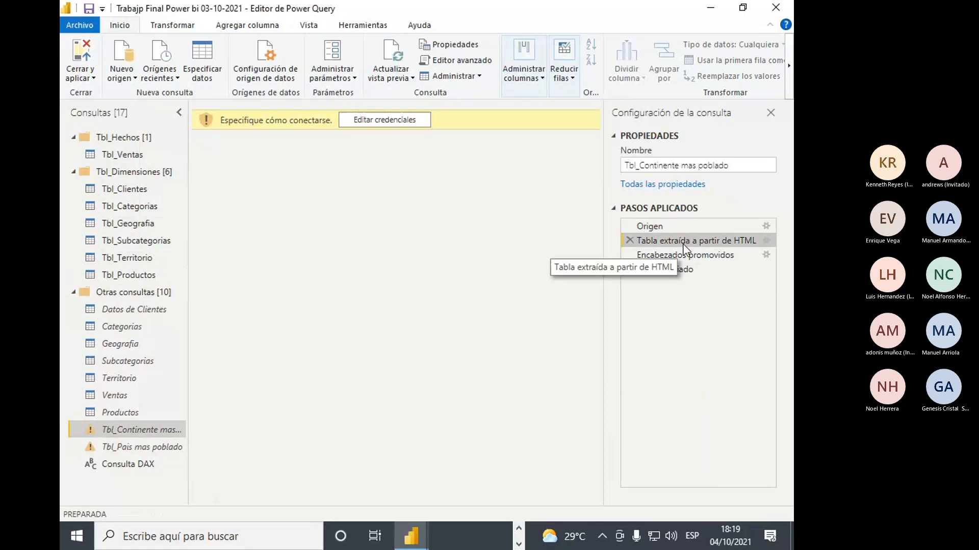
pyautogui.click(392, 120)
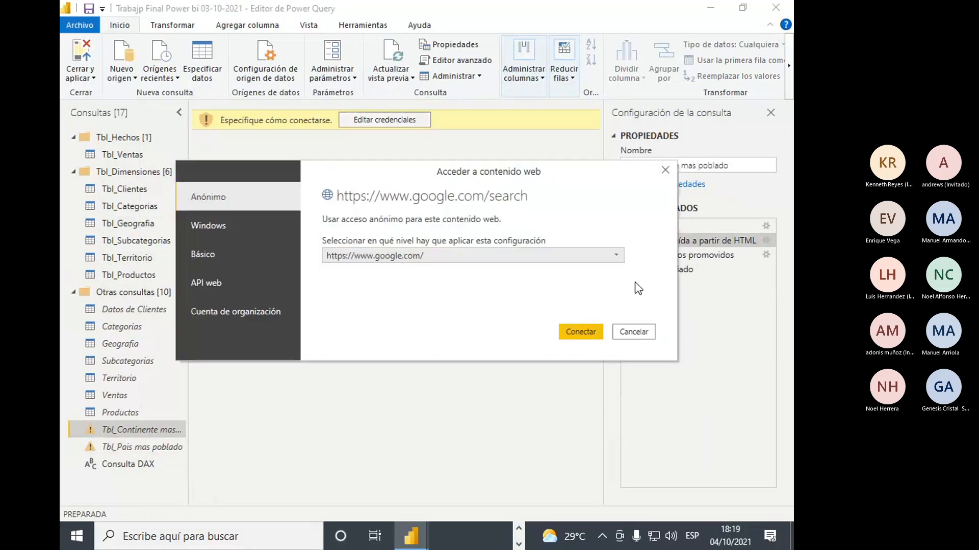
pyautogui.click(579, 331)
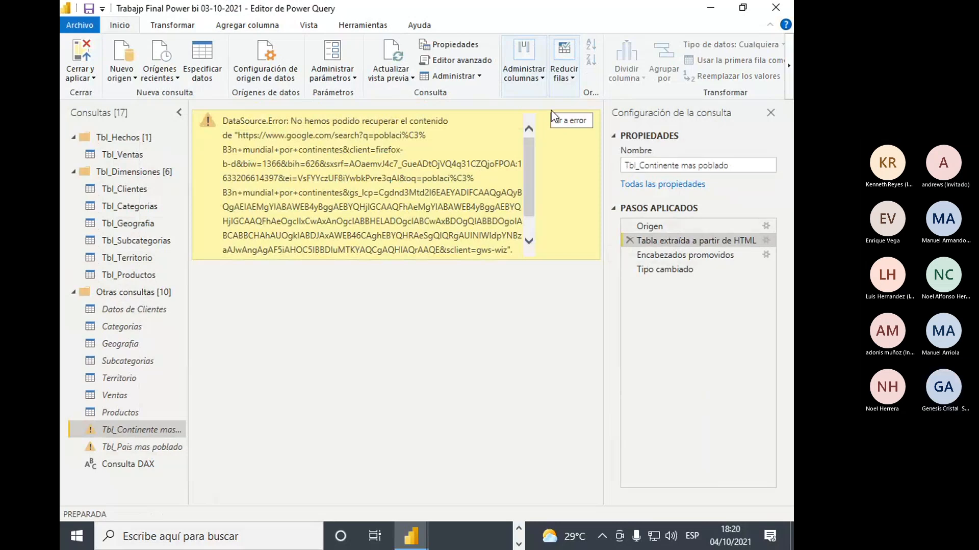
pyautogui.click(713, 225)
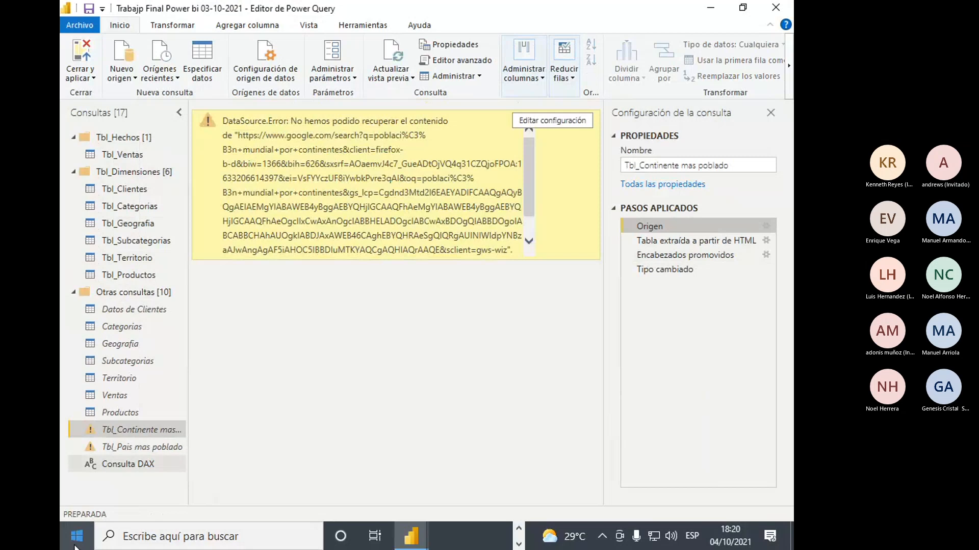
# Try to edit the HTML table extraction step of the Tbl_Pais mas poblado query
pyautogui.click(139, 449)
pyautogui.click(734, 241)
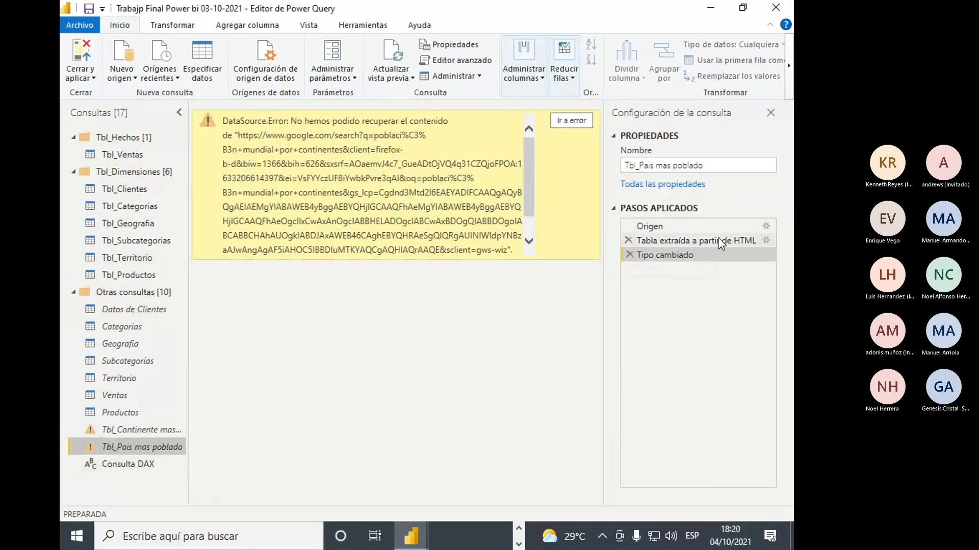
pyautogui.click(766, 240)
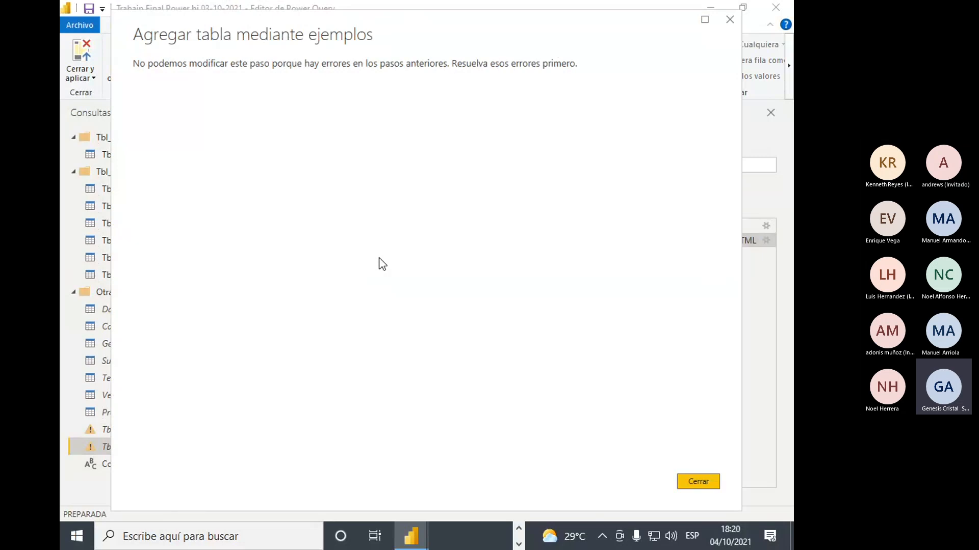
pyautogui.click(719, 484)
# Review the full web URL in the Origen step of Tbl_Pais mas poblado and accept it as it is
pyautogui.click(765, 226)
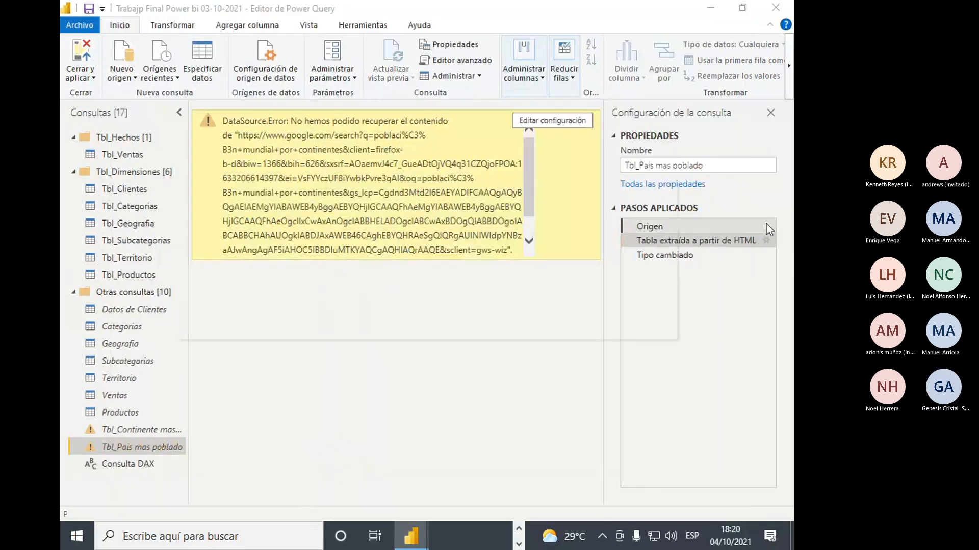
pyautogui.moveTo(431, 262); pyautogui.dragTo(555, 288)
pyautogui.click(472, 269)
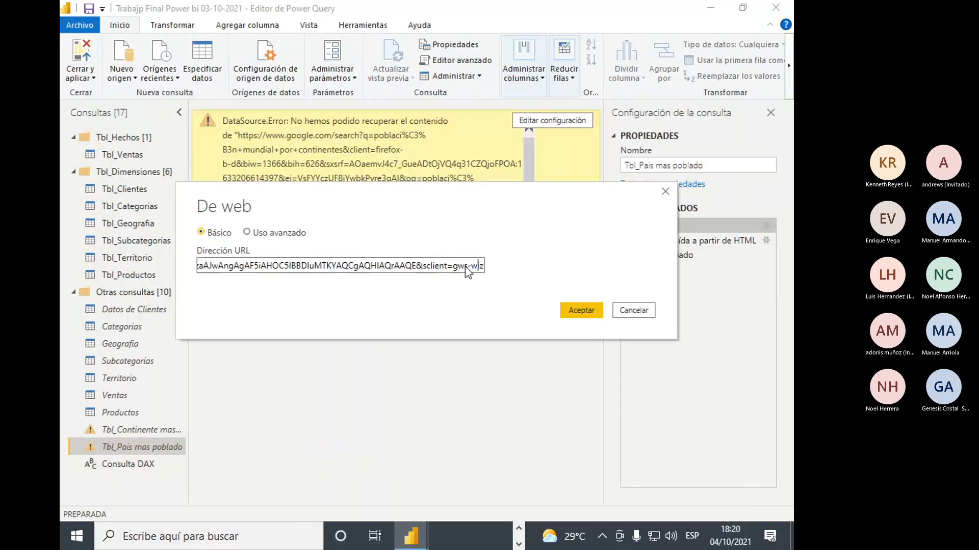
pyautogui.moveTo(469, 270); pyautogui.dragTo(223, 269)
pyautogui.moveTo(387, 267); pyautogui.dragTo(64, 258)
pyautogui.click(264, 269)
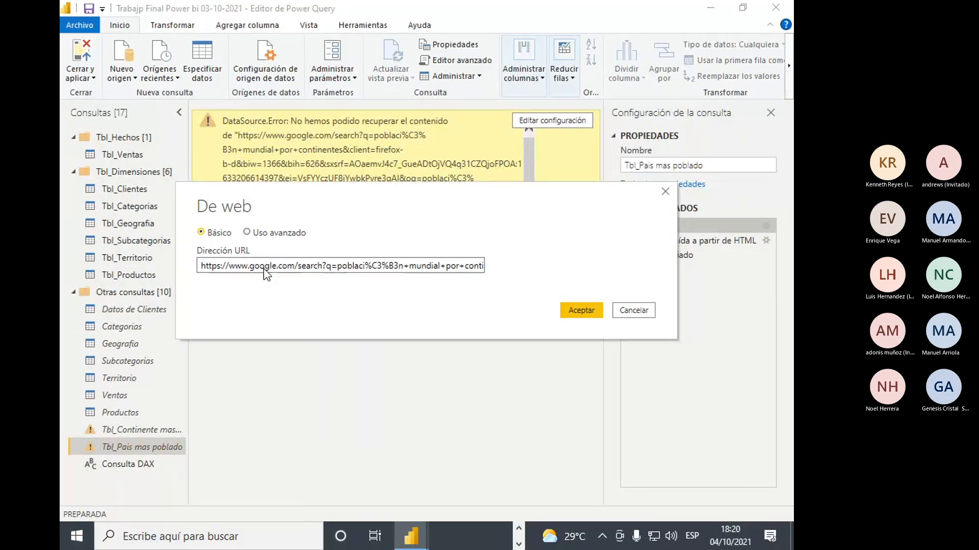
pyautogui.click(564, 311)
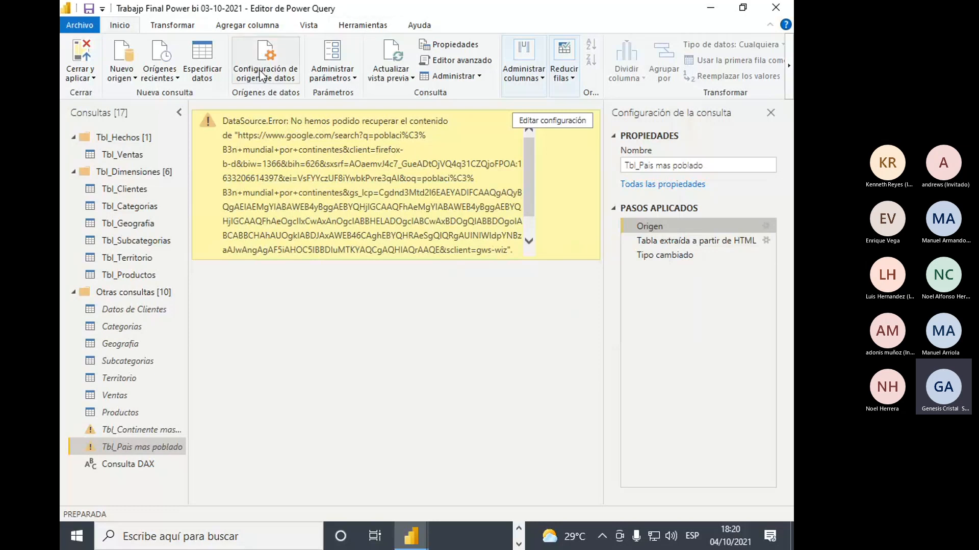
pyautogui.moveTo(259, 134); pyautogui.dragTo(391, 137)
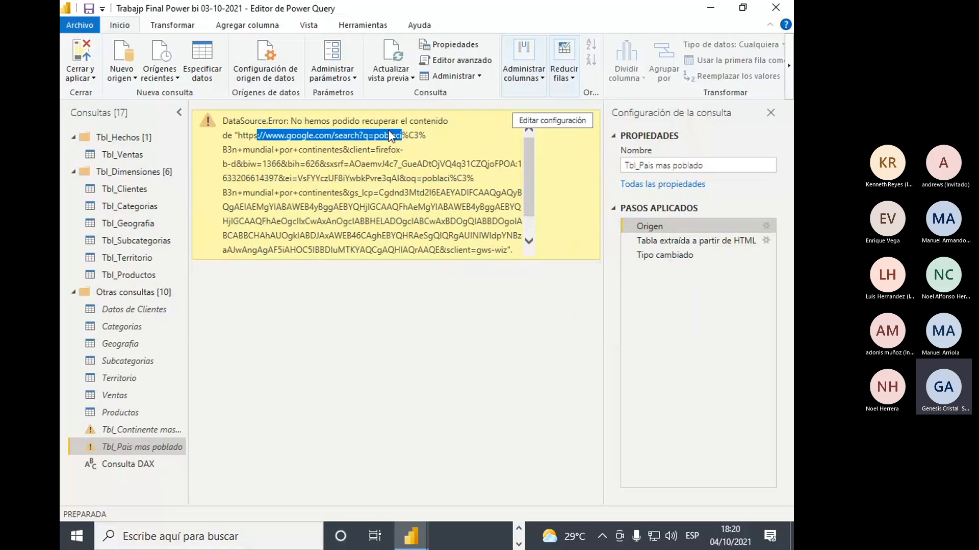
pyautogui.click(391, 136)
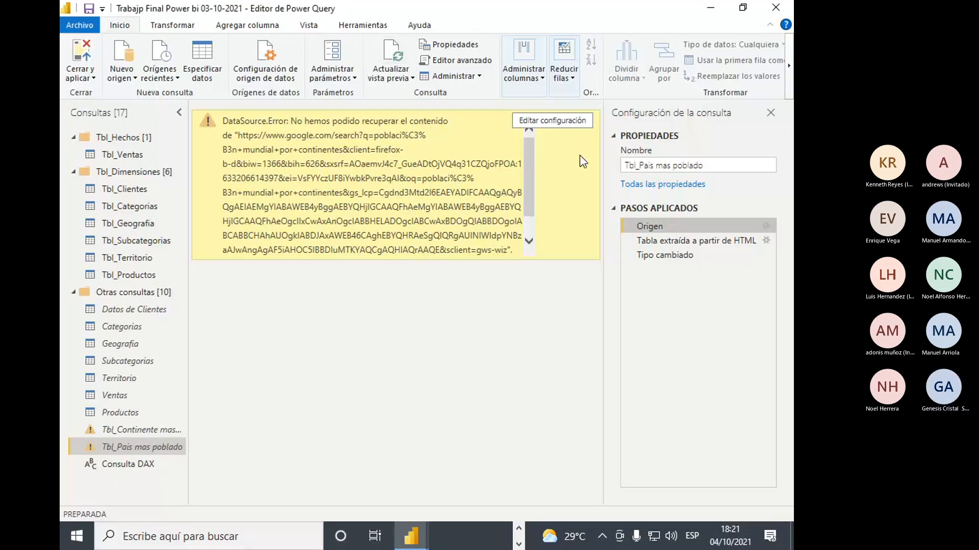
pyautogui.click(437, 406)
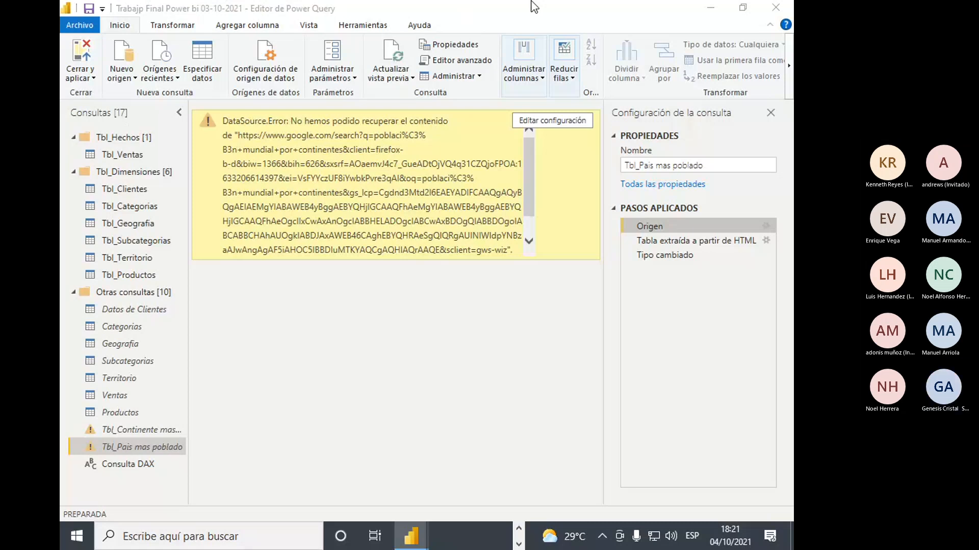
pyautogui.click(558, 11)
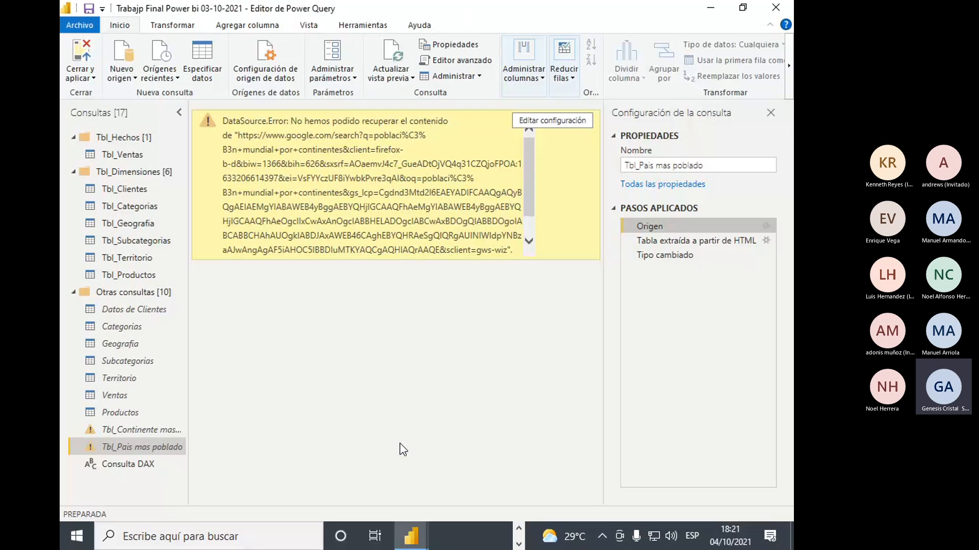
pyautogui.click(415, 544)
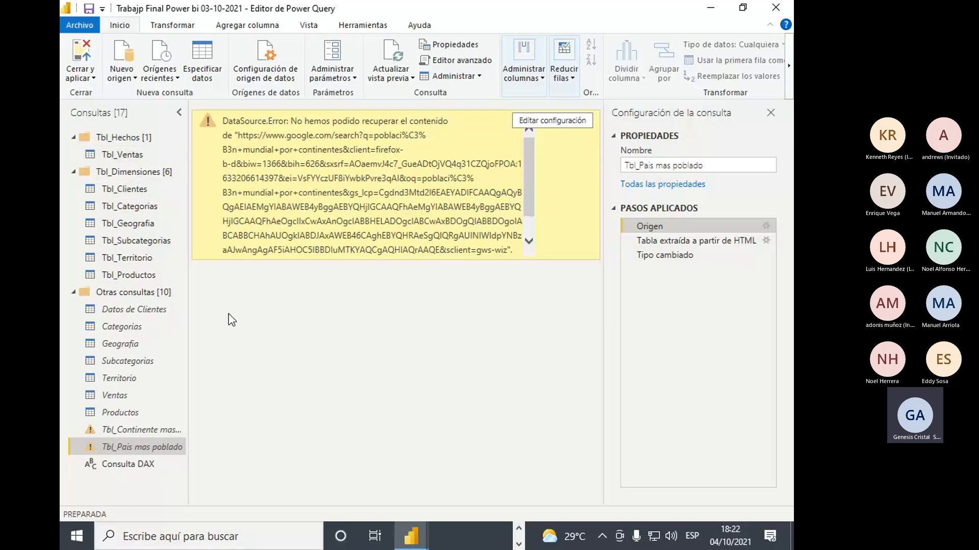
# Review the data and applied steps of Tbl_Ventas, Tbl_Subcategorias, Tbl_Territorio, Tbl_Productos and the Geografia source query
pyautogui.click(130, 150)
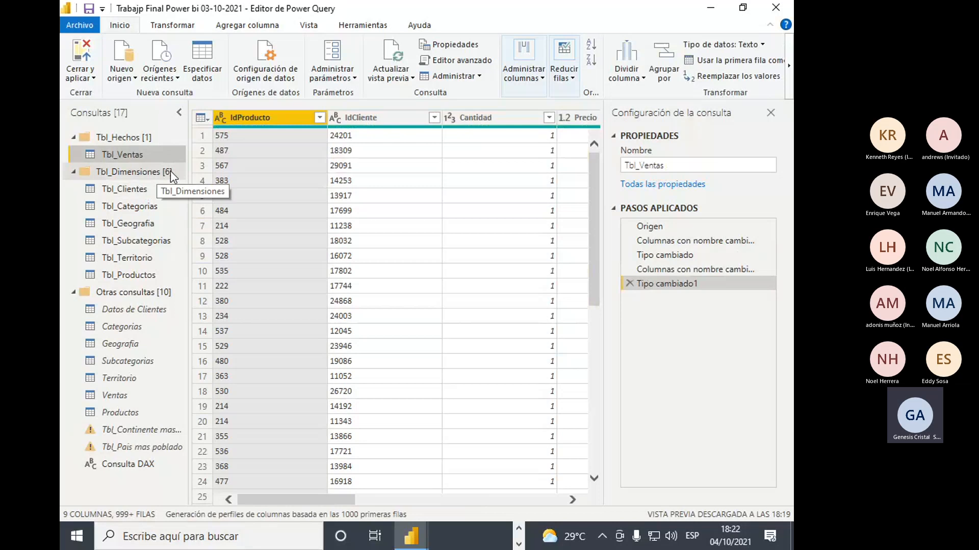
pyautogui.moveTo(290, 498); pyautogui.dragTo(269, 516)
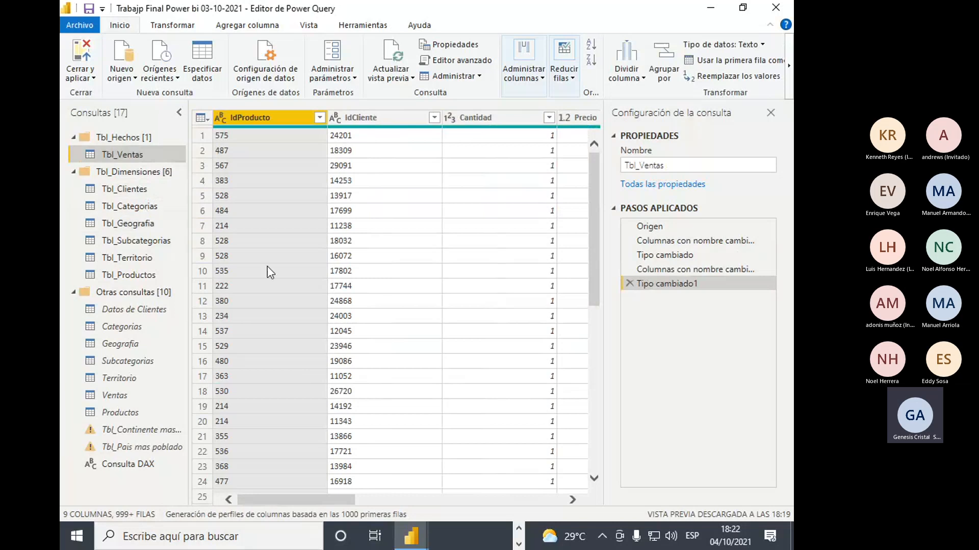
pyautogui.click(148, 241)
pyautogui.moveTo(152, 259); pyautogui.dragTo(151, 262)
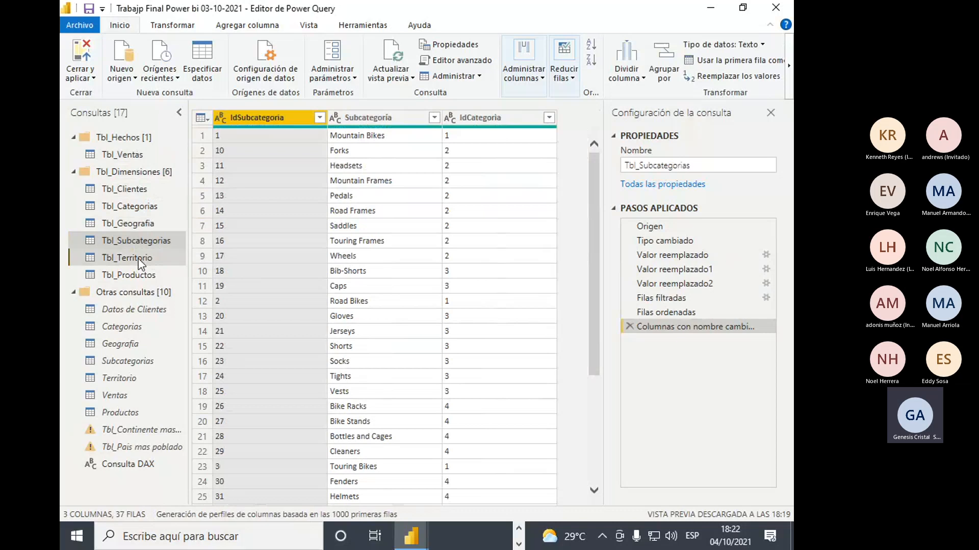
pyautogui.click(142, 275)
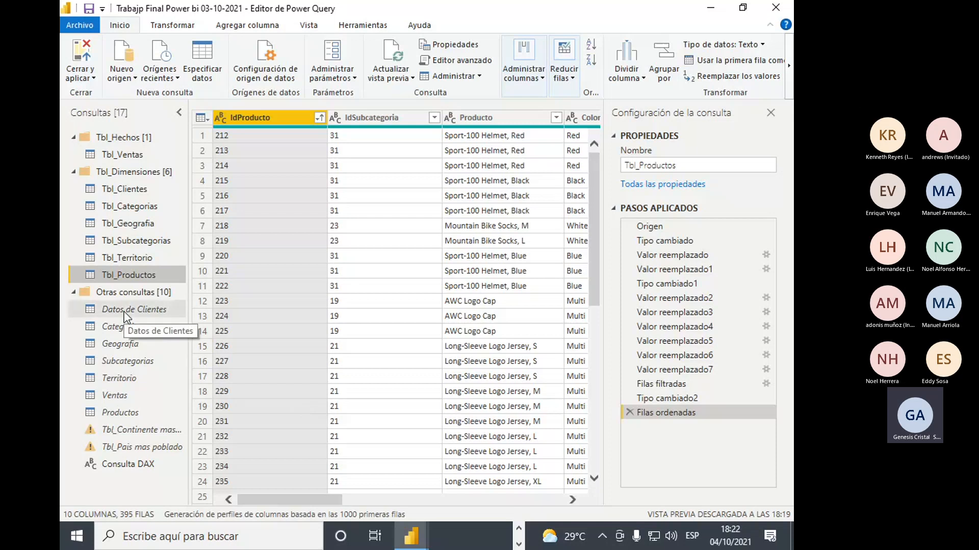
pyautogui.click(136, 344)
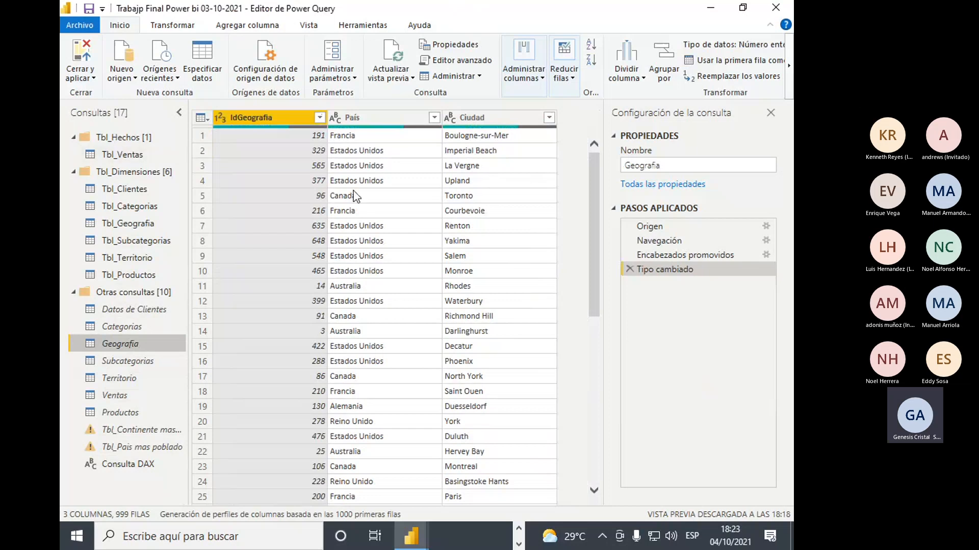
pyautogui.click(129, 76)
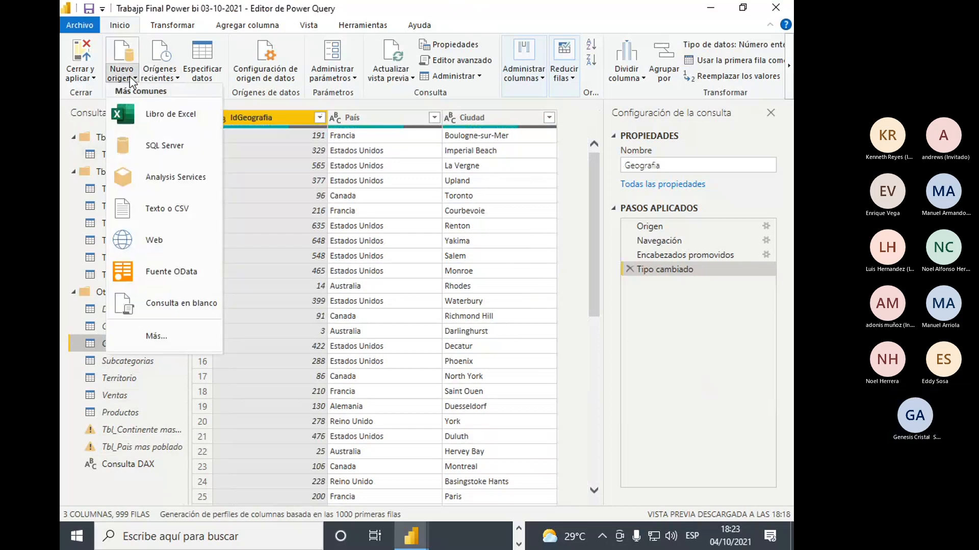
pyautogui.click(374, 182)
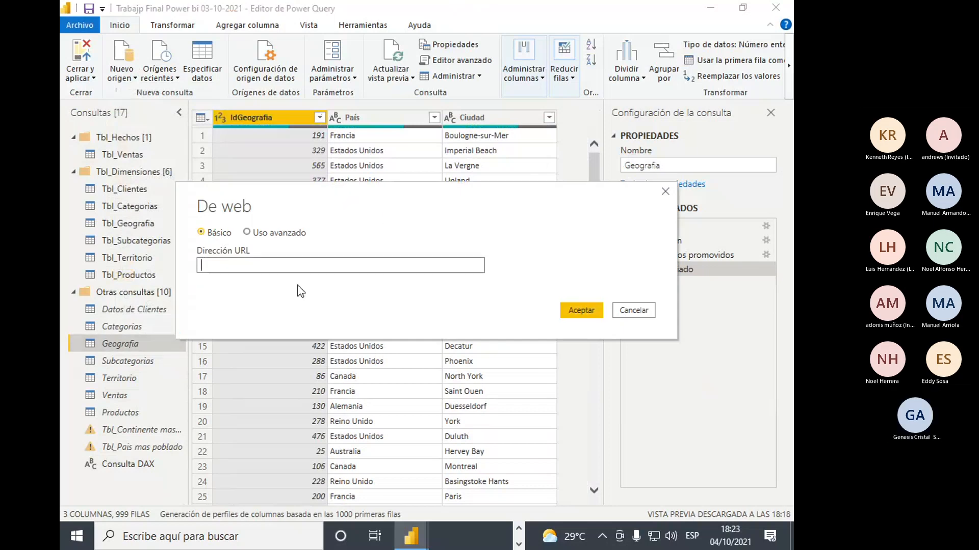
pyautogui.click(666, 193)
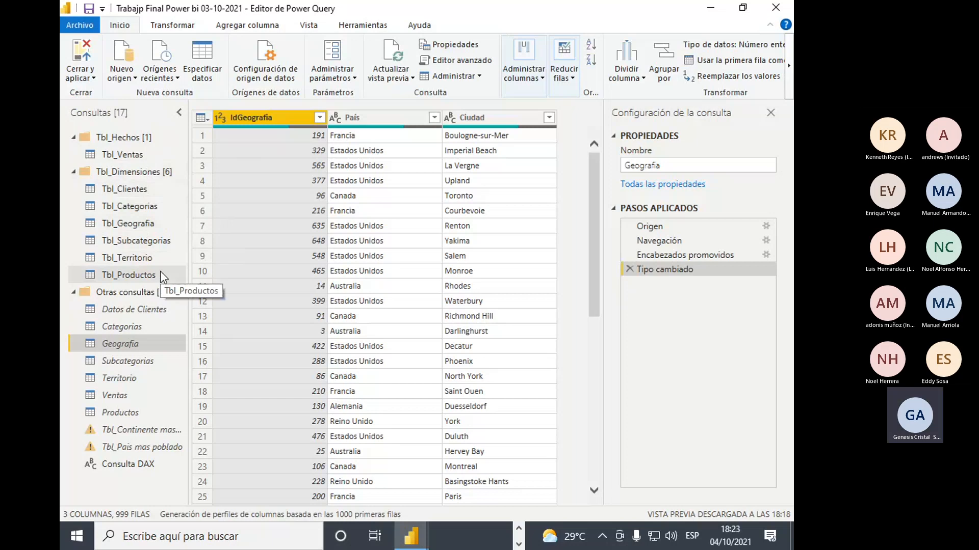
# Look over the Tbl_Clientes query, and close the Power Query editor with the changes applied
pyautogui.click(148, 192)
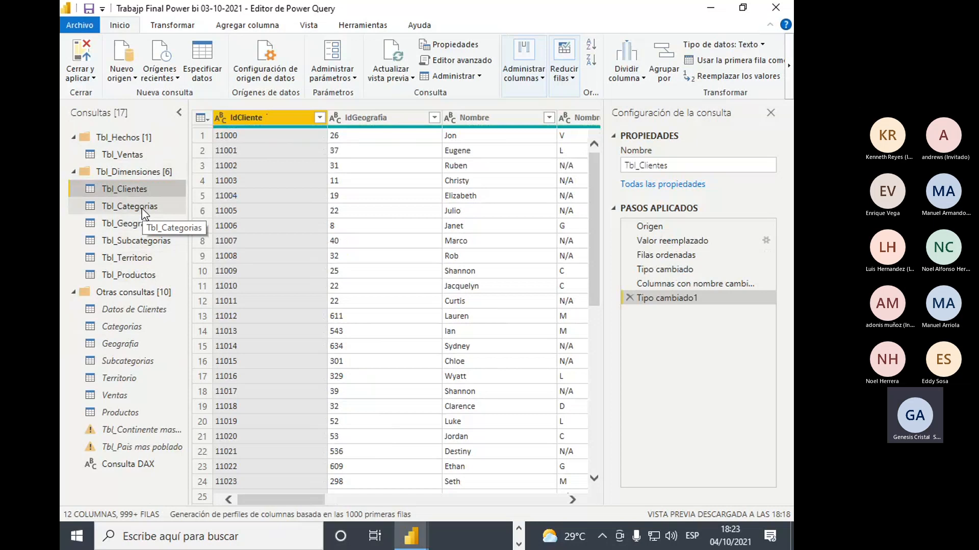
pyautogui.click(88, 55)
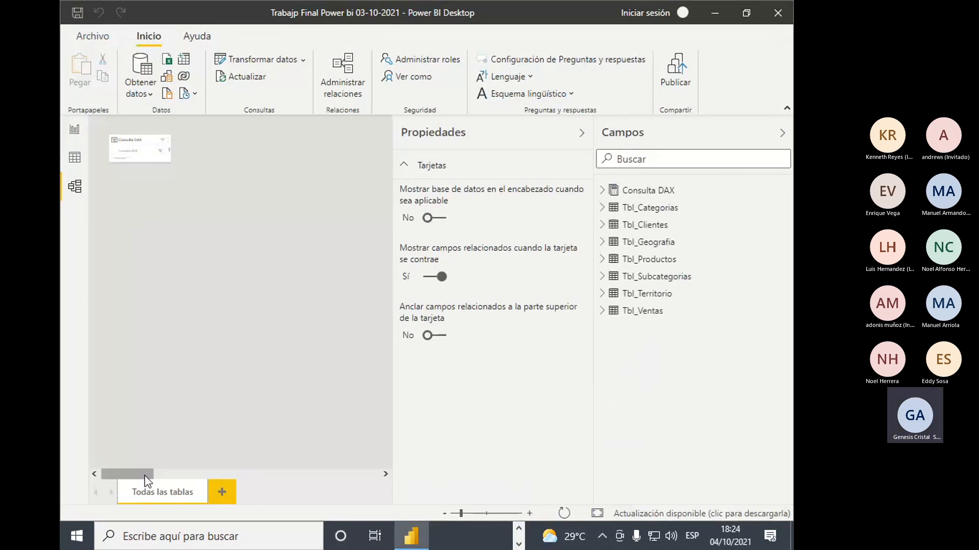
# Collapse the Propiedades and Campos panes to widen the model diagram and look over its linked tables
pyautogui.moveTo(146, 474); pyautogui.dragTo(323, 480)
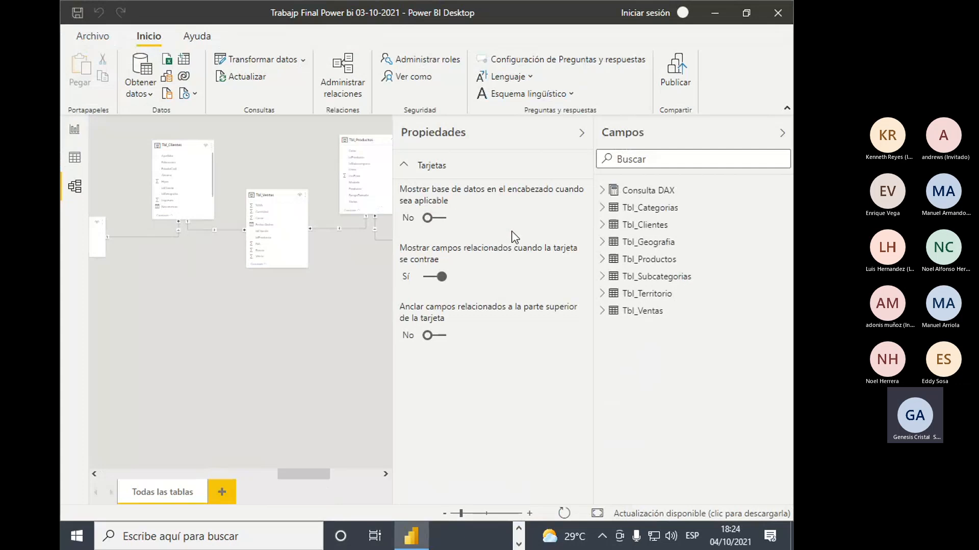
pyautogui.click(581, 133)
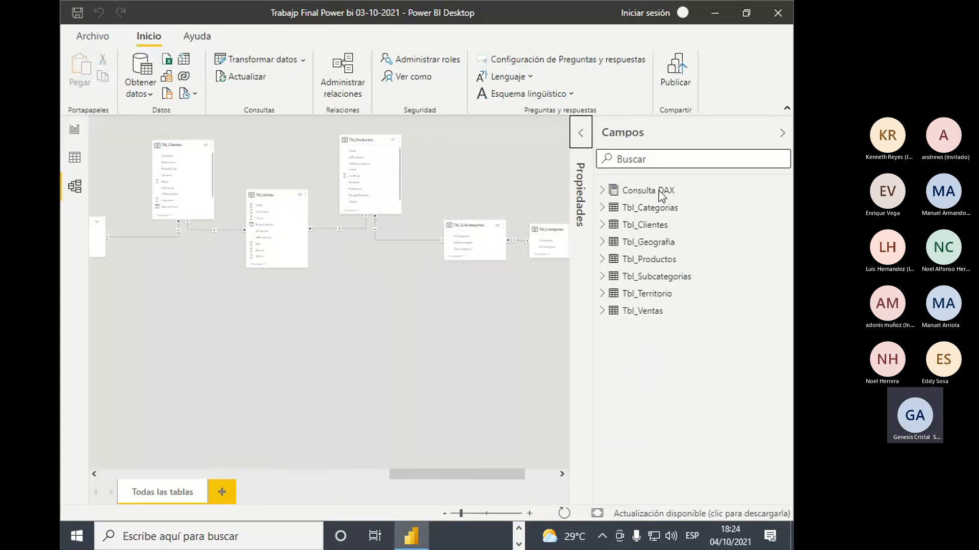
pyautogui.click(781, 133)
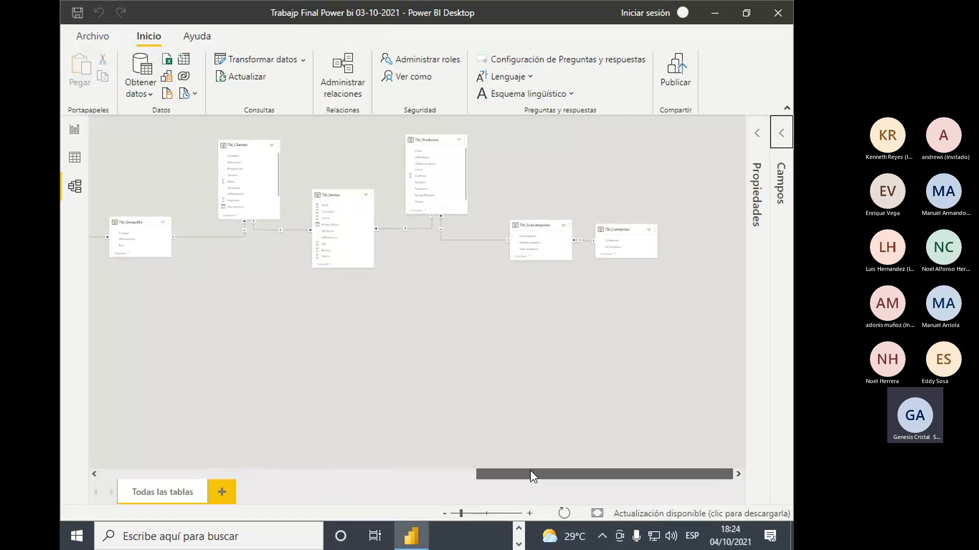
pyautogui.moveTo(530, 473); pyautogui.dragTo(487, 484)
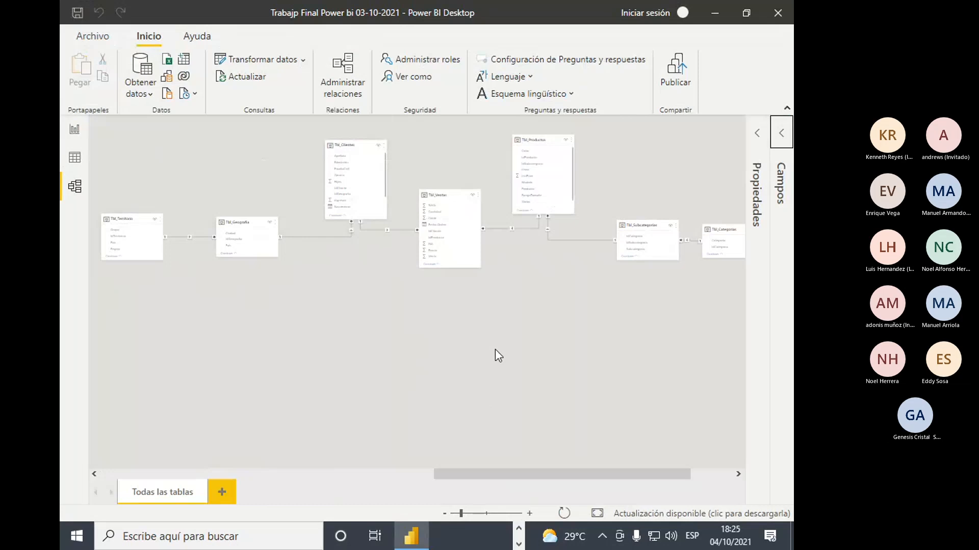
pyautogui.moveTo(542, 476)
pyautogui.mouseDown()
pyautogui.moveTo(552, 476)
pyautogui.moveTo(532, 484)
pyautogui.mouseUp()
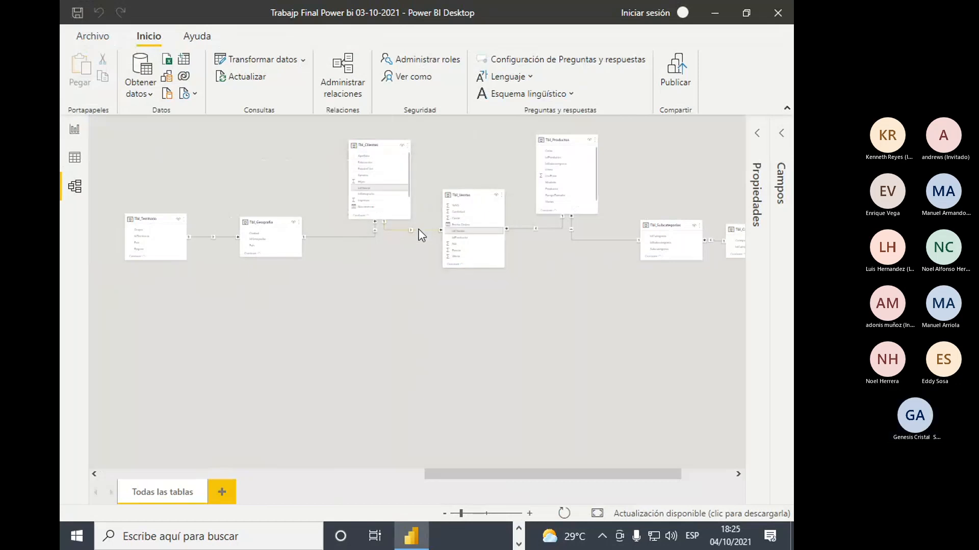
# Examine the relationships joining Tbl_Clientes with Tbl_Ventas, Tbl_Geografia with Tbl_Clientes, and Tbl_Territorio with Tbl_Geografia
pyautogui.click(530, 513)
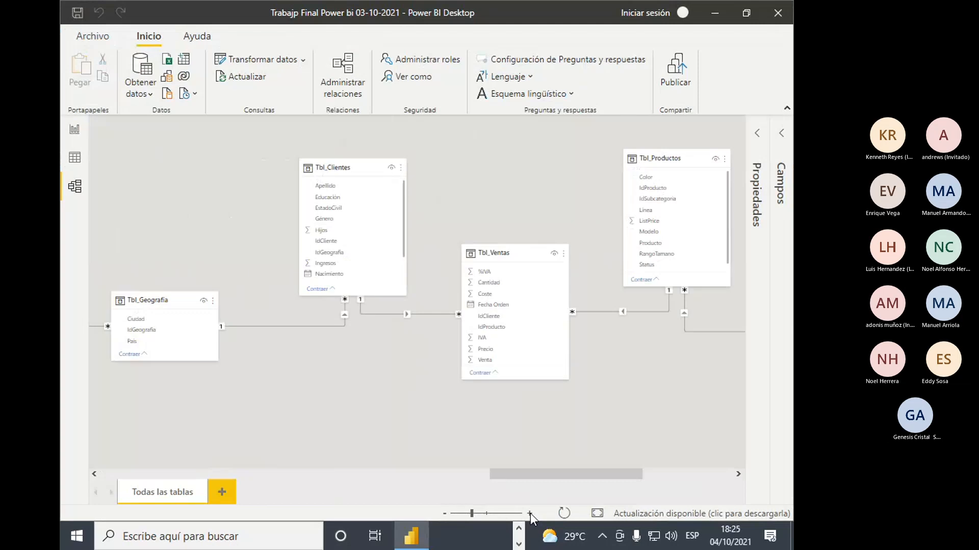
pyautogui.click(428, 314)
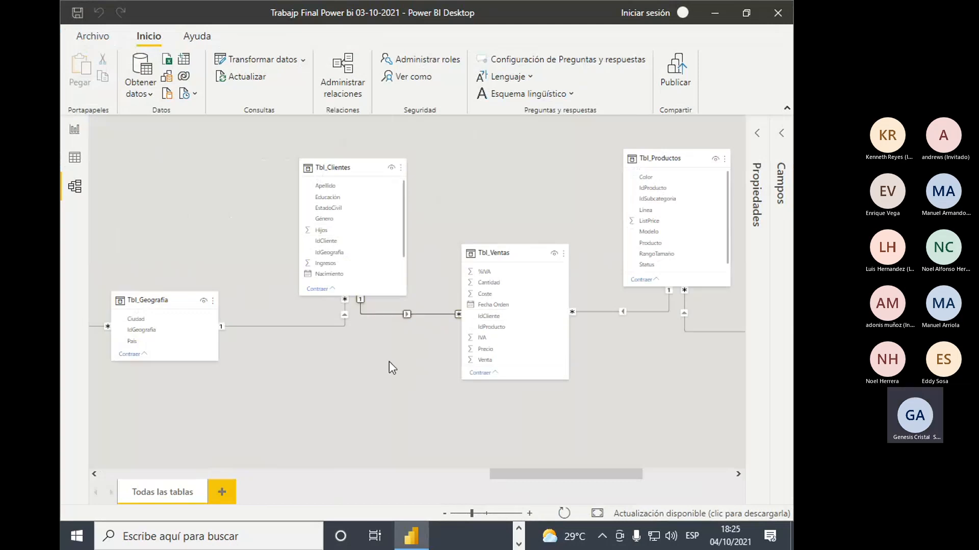
pyautogui.moveTo(552, 477); pyautogui.dragTo(521, 477)
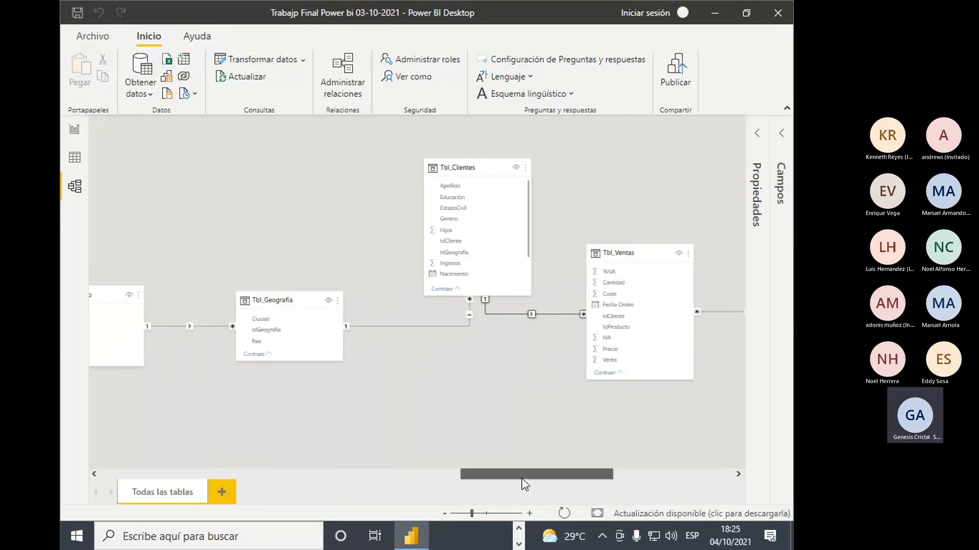
pyautogui.click(406, 325)
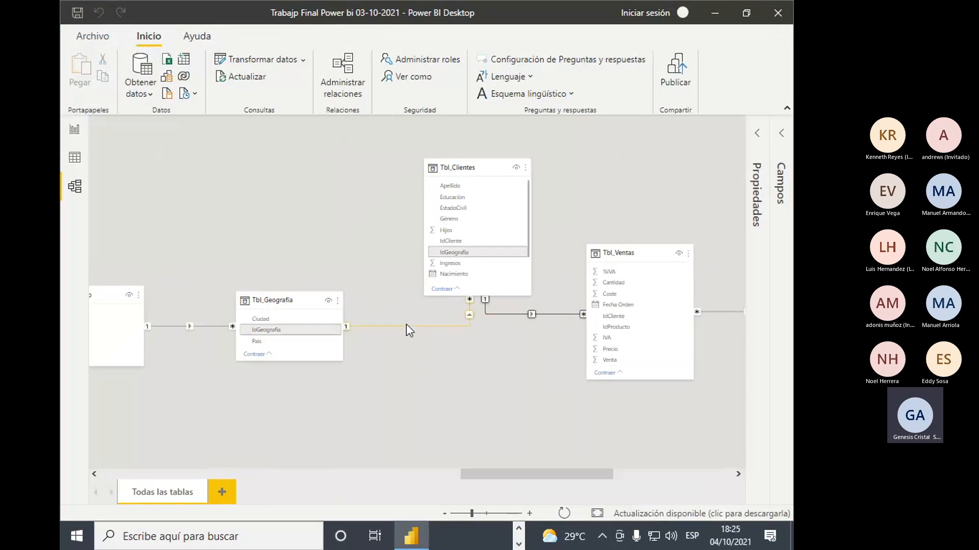
pyautogui.click(326, 366)
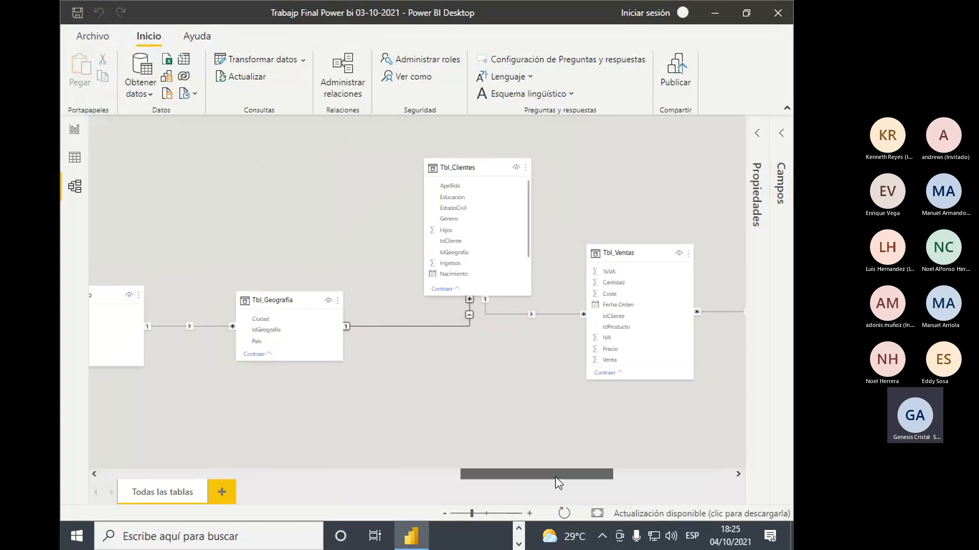
pyautogui.moveTo(555, 476); pyautogui.dragTo(513, 477)
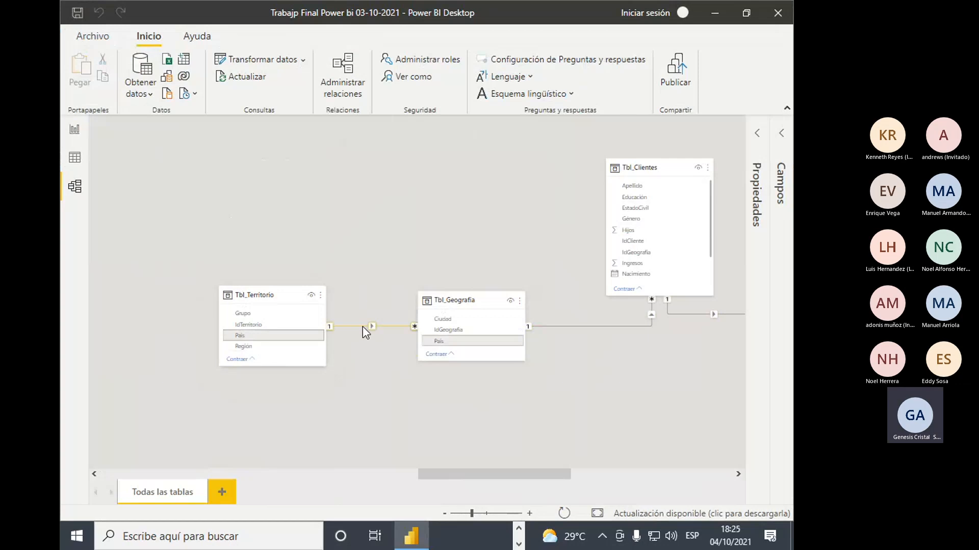
# Check the relationships from Tbl_Productos through Tbl_Subcategorias to Tbl_Categorias, and move the Tbl_Categorias card higher than Tbl_Subcategorias
pyautogui.moveTo(490, 474); pyautogui.dragTo(625, 482)
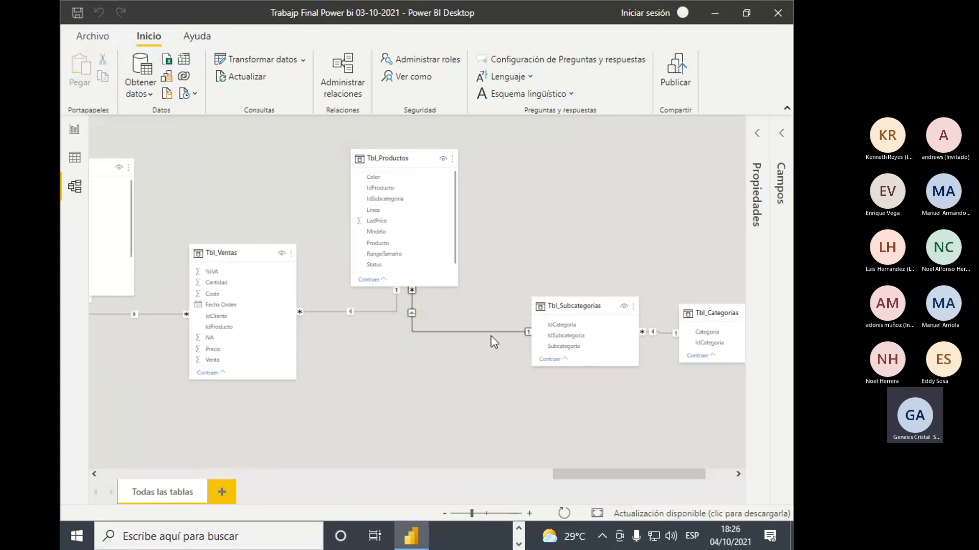
pyautogui.moveTo(604, 475); pyautogui.dragTo(632, 475)
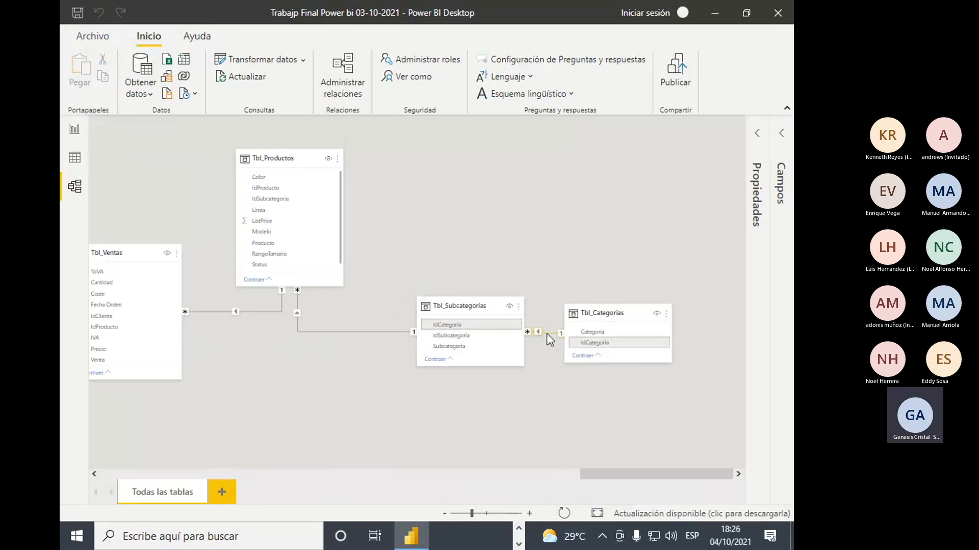
pyautogui.moveTo(636, 309); pyautogui.dragTo(667, 241)
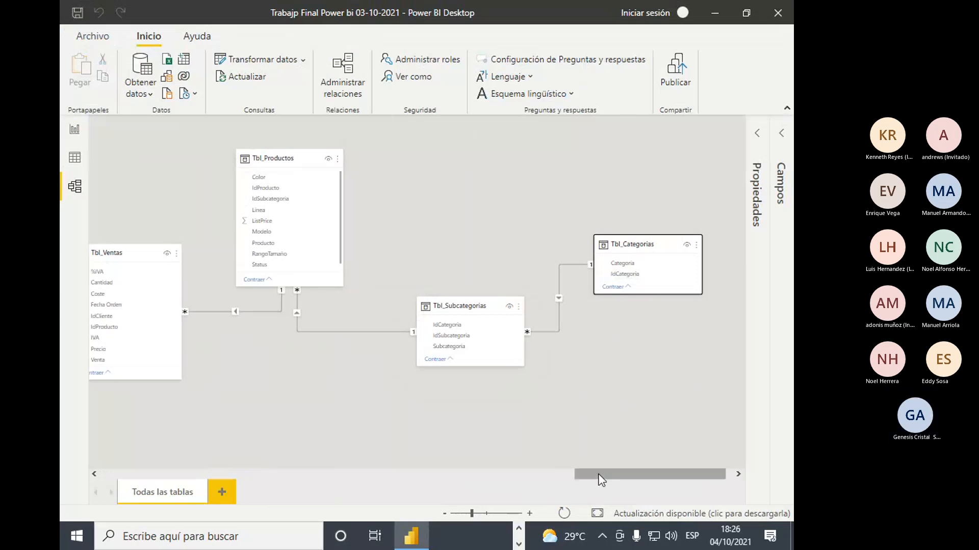
# Look over the whole chain of relationships in the model diagram, from Tbl_Territorio through Tbl_Ventas to Tbl_Categorias
pyautogui.moveTo(599, 475); pyautogui.dragTo(555, 475)
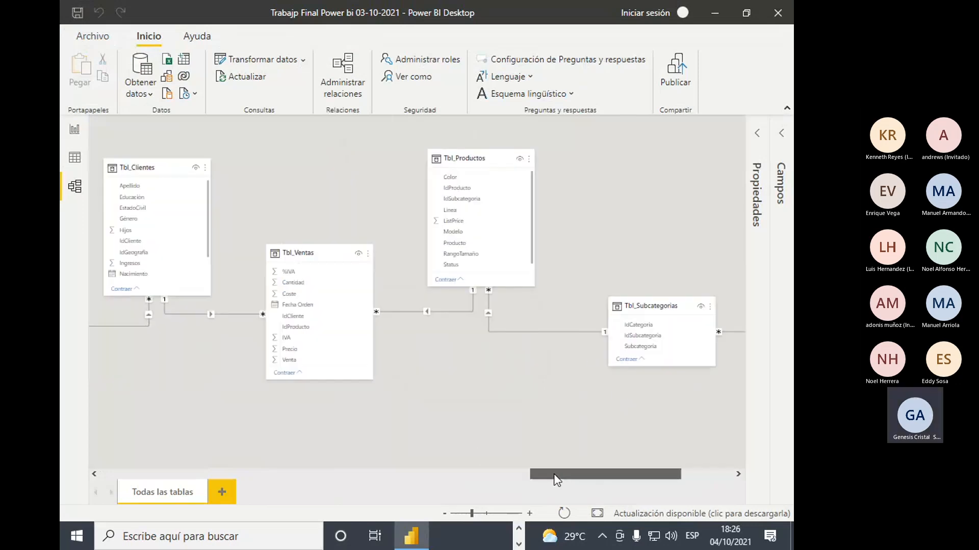
pyautogui.click(444, 512)
pyautogui.click(445, 512)
pyautogui.click(444, 513)
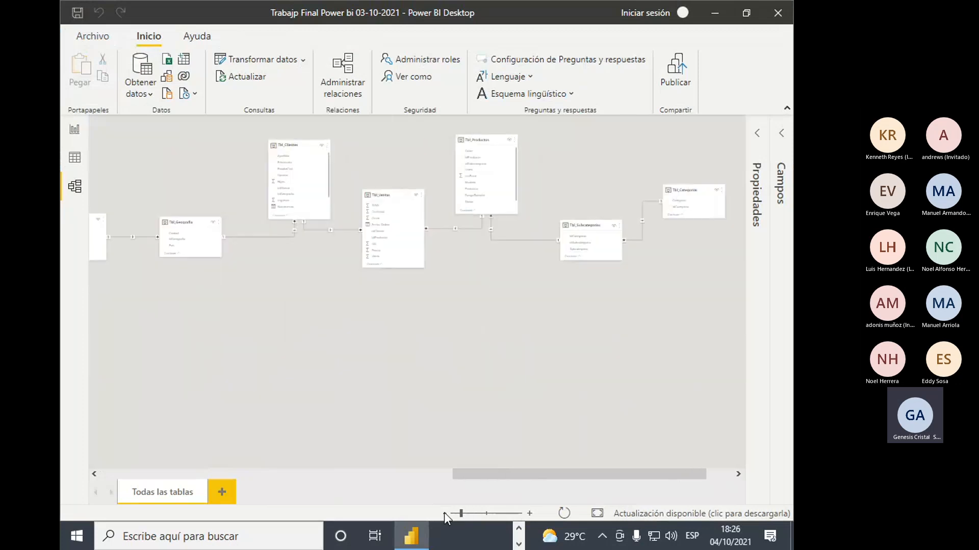
pyautogui.moveTo(545, 475)
pyautogui.mouseDown()
pyautogui.moveTo(555, 475)
pyautogui.moveTo(518, 482)
pyautogui.moveTo(547, 483)
pyautogui.mouseUp()
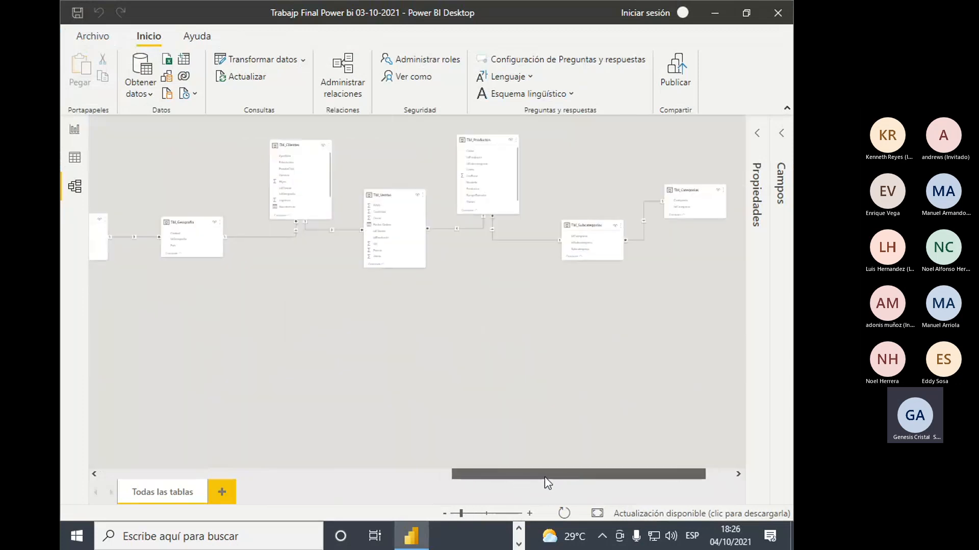
pyautogui.click(530, 514)
pyautogui.click(530, 514)
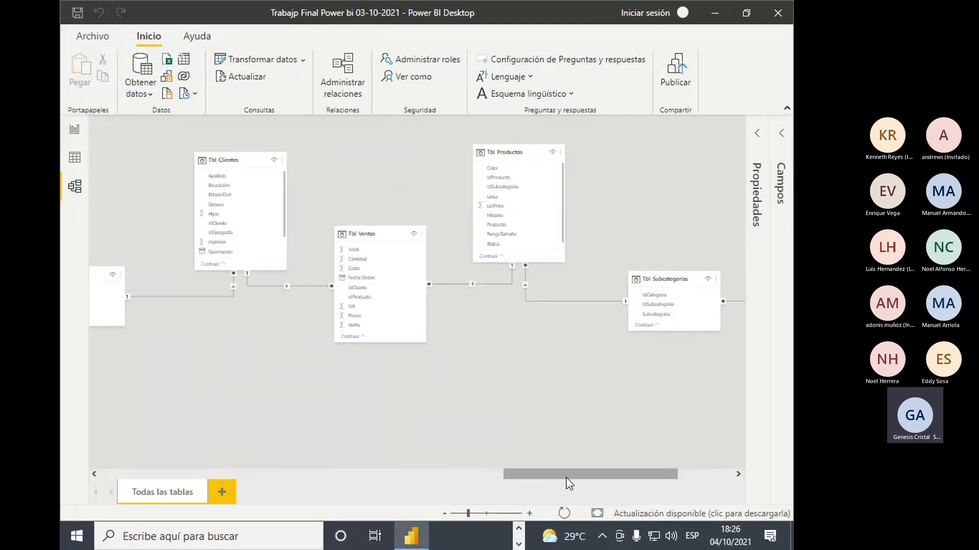
pyautogui.moveTo(568, 482)
pyautogui.mouseDown()
pyautogui.moveTo(487, 478)
pyautogui.moveTo(558, 482)
pyautogui.mouseUp()
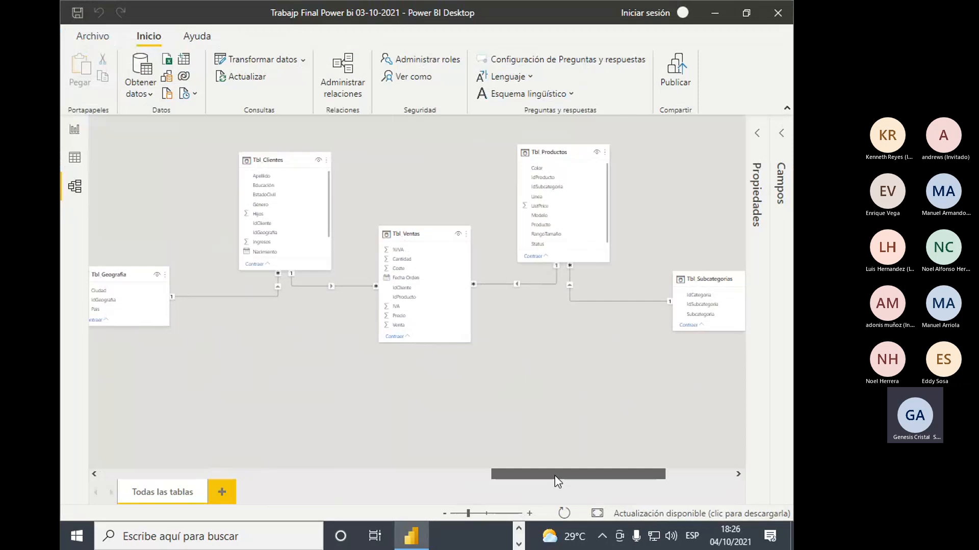
pyautogui.click(445, 514)
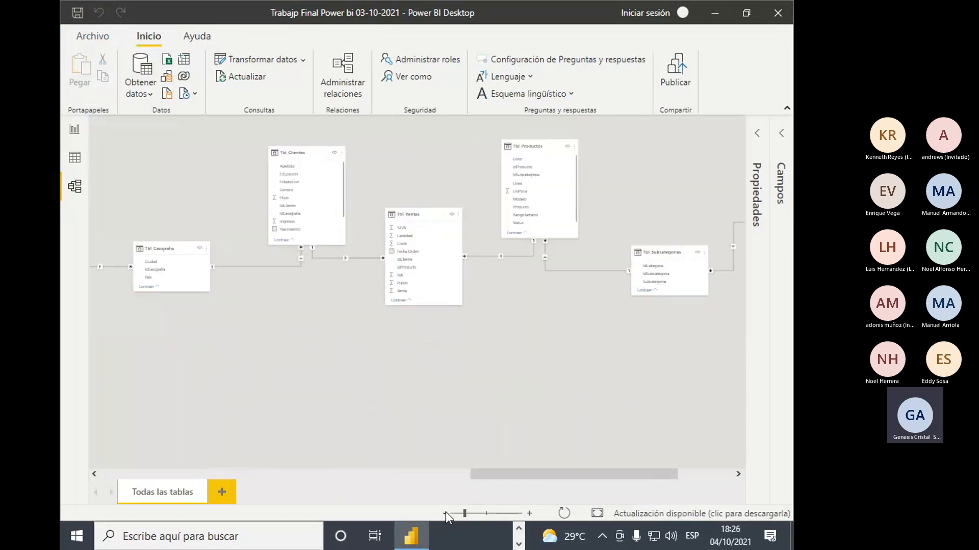
pyautogui.click(446, 513)
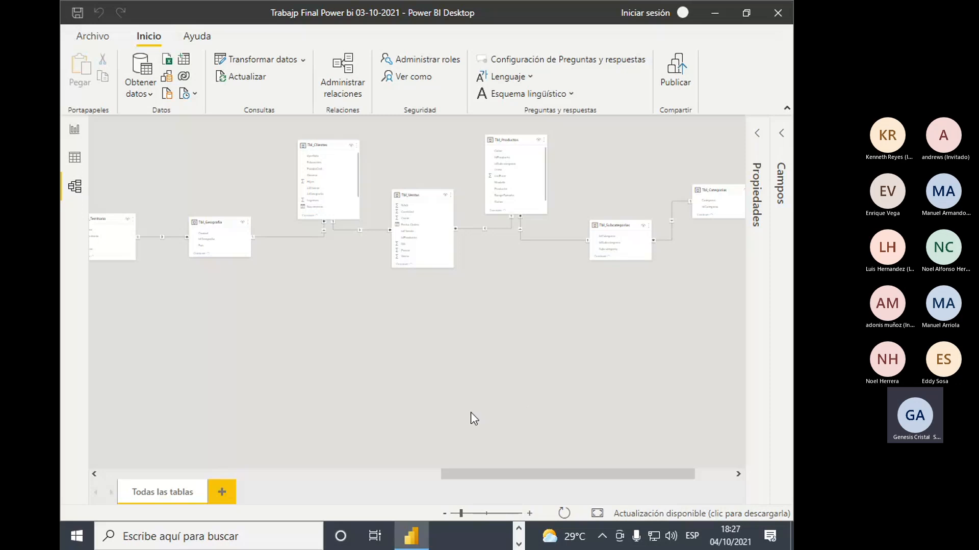
pyautogui.moveTo(548, 483); pyautogui.dragTo(494, 471)
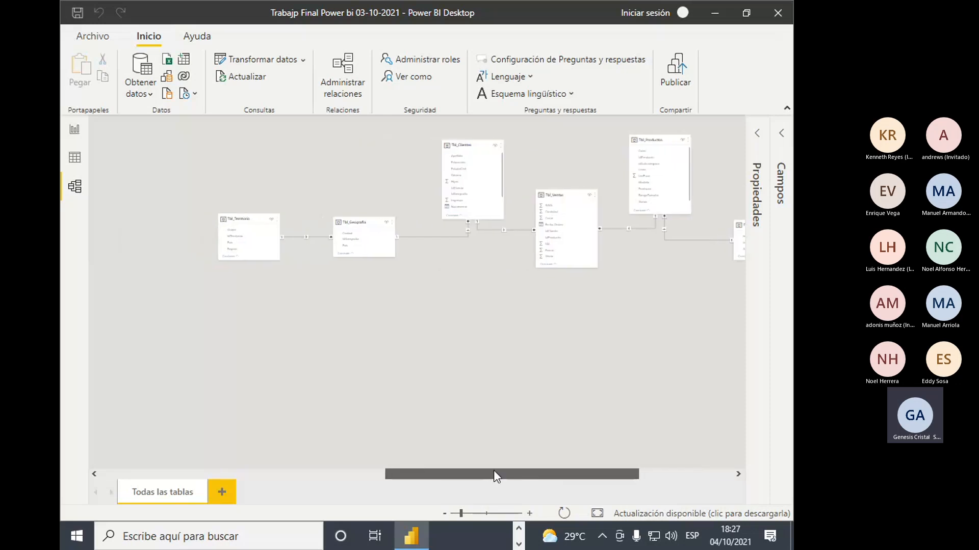
pyautogui.moveTo(493, 470); pyautogui.dragTo(554, 474)
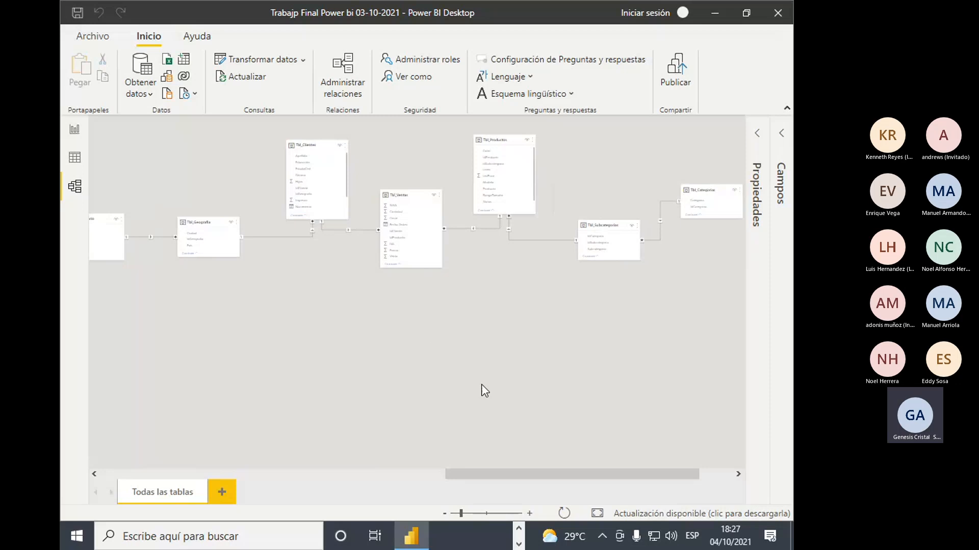
pyautogui.moveTo(555, 473); pyautogui.dragTo(582, 479)
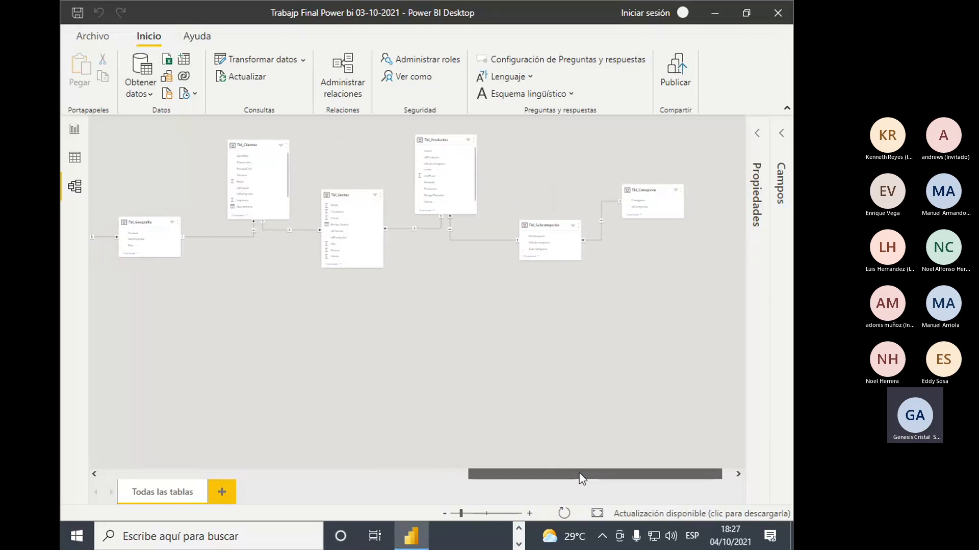
# Examine up close how Tbl_Ventas, Tbl_Productos, Tbl_Subcategorias and Tbl_Categorias are related
pyautogui.click(530, 514)
pyautogui.click(530, 514)
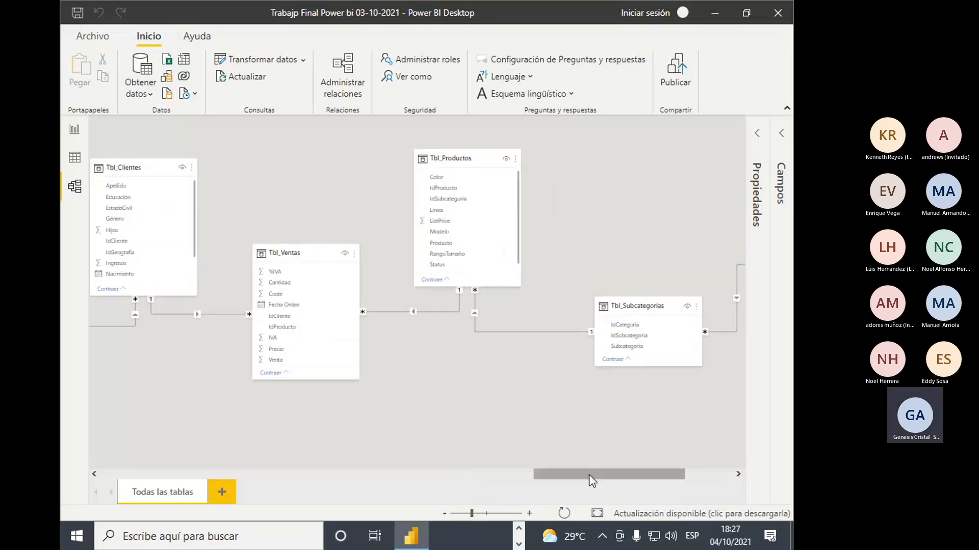
pyautogui.moveTo(589, 475); pyautogui.dragTo(624, 462)
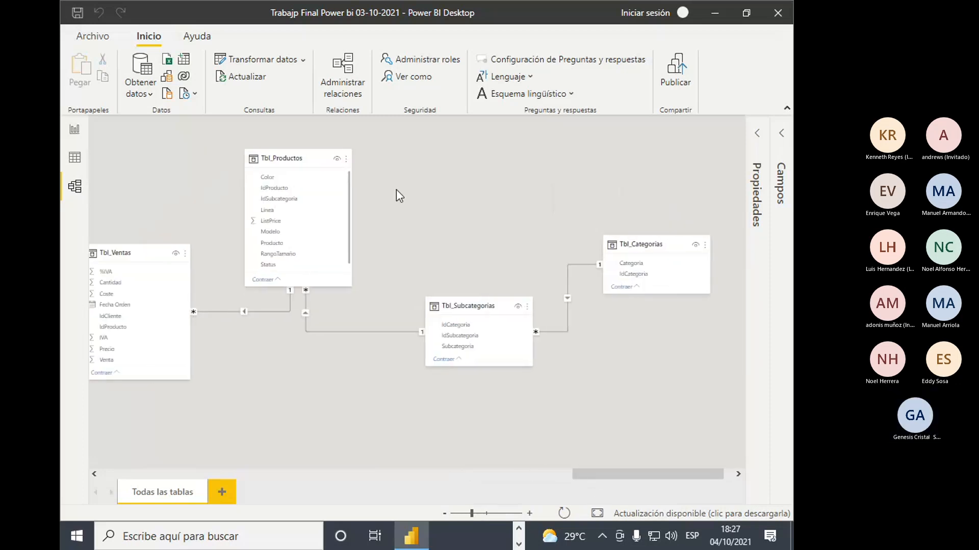
pyautogui.click(737, 474)
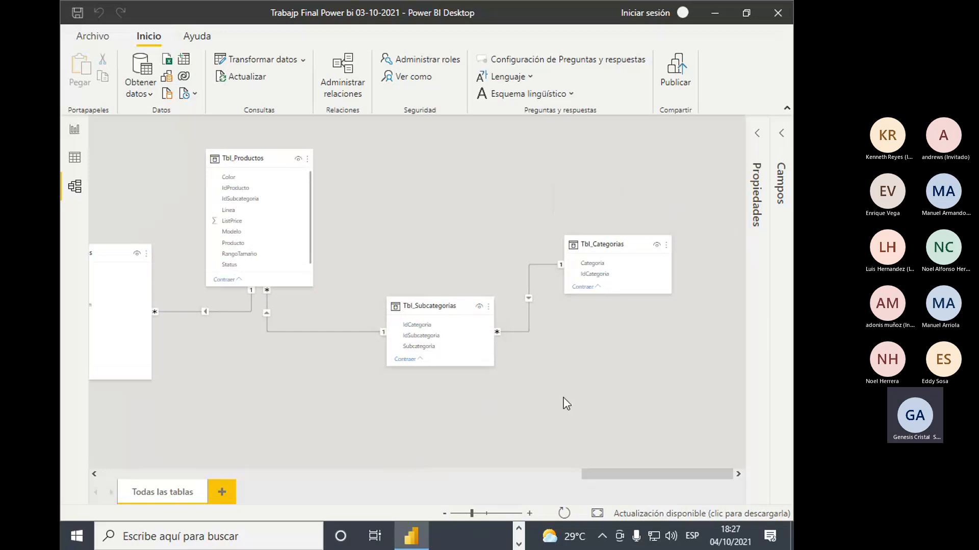
pyautogui.moveTo(670, 475); pyautogui.dragTo(636, 487)
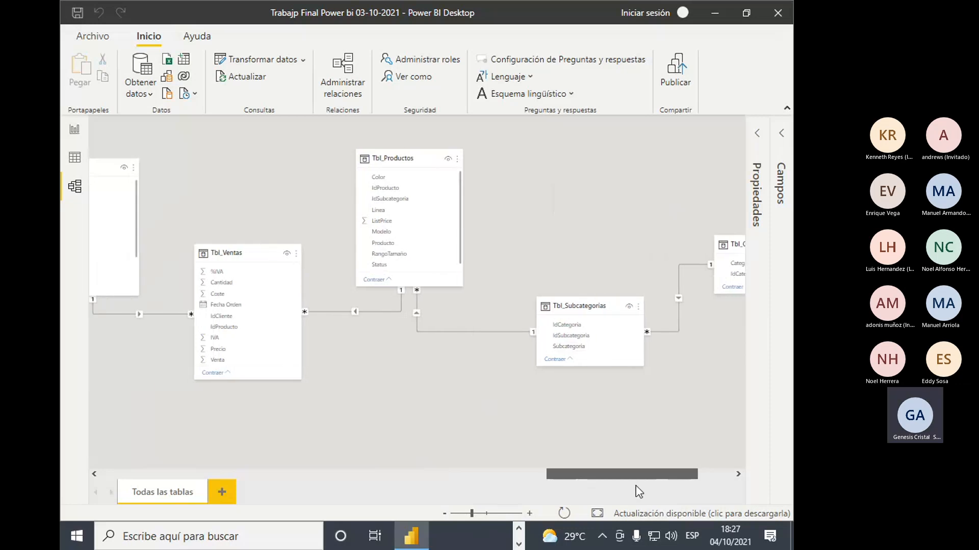
# Move the Tbl_Territorio card higher than Tbl_Geografia in the model diagram, and return to the product tables
pyautogui.moveTo(639, 492); pyautogui.dragTo(496, 483)
pyautogui.moveTo(247, 289); pyautogui.dragTo(259, 233)
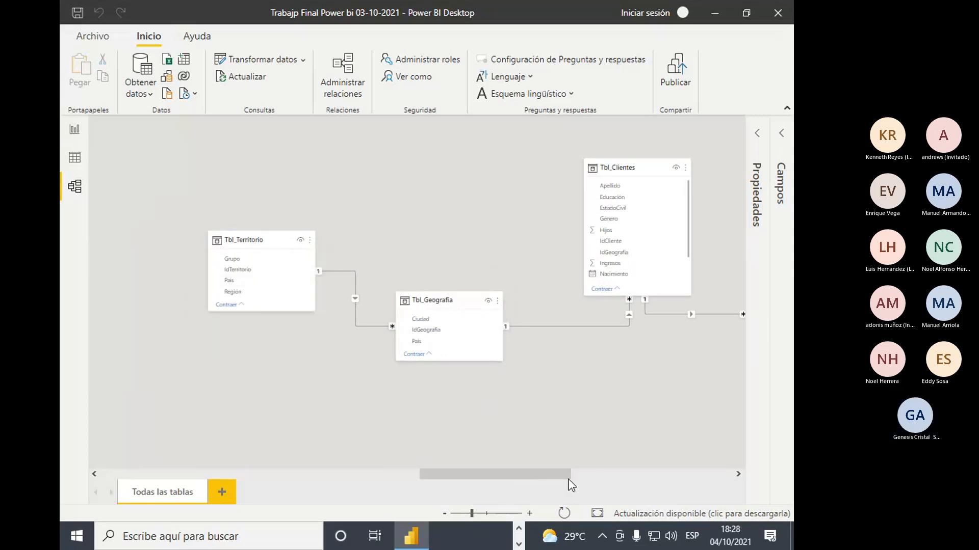
pyautogui.moveTo(563, 480); pyautogui.dragTo(688, 481)
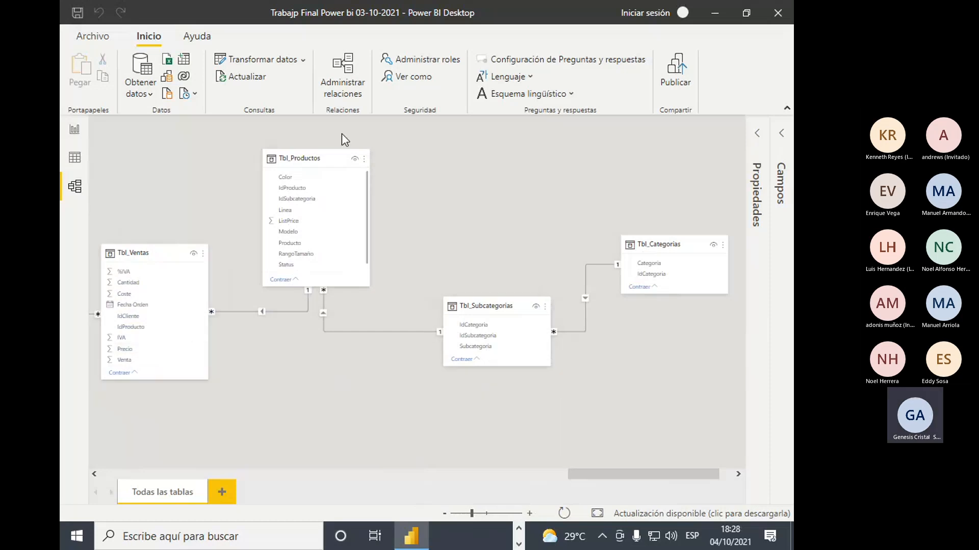
# Open the Power Query editor and review the data type options of IdCliente and the name columns in Datos de Clientes
pyautogui.click(255, 59)
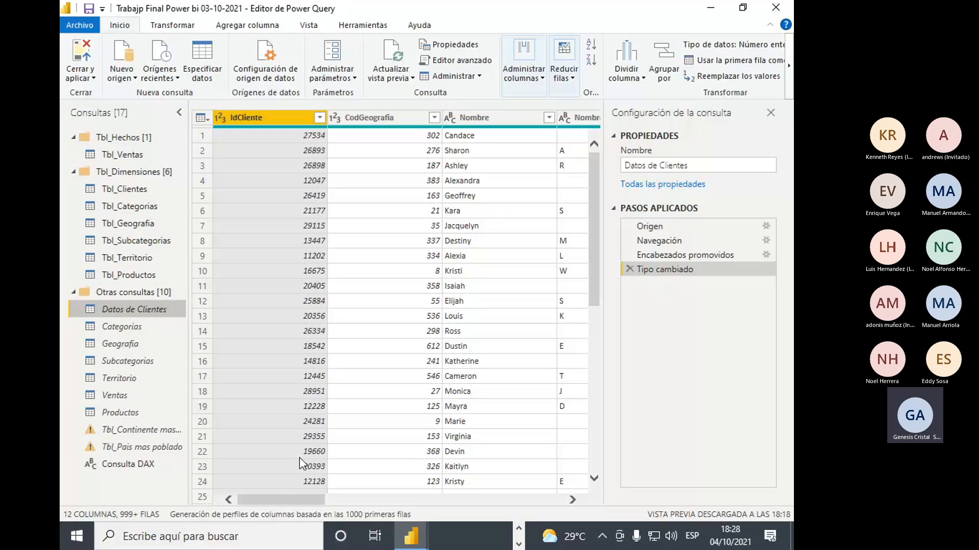
pyautogui.click(220, 118)
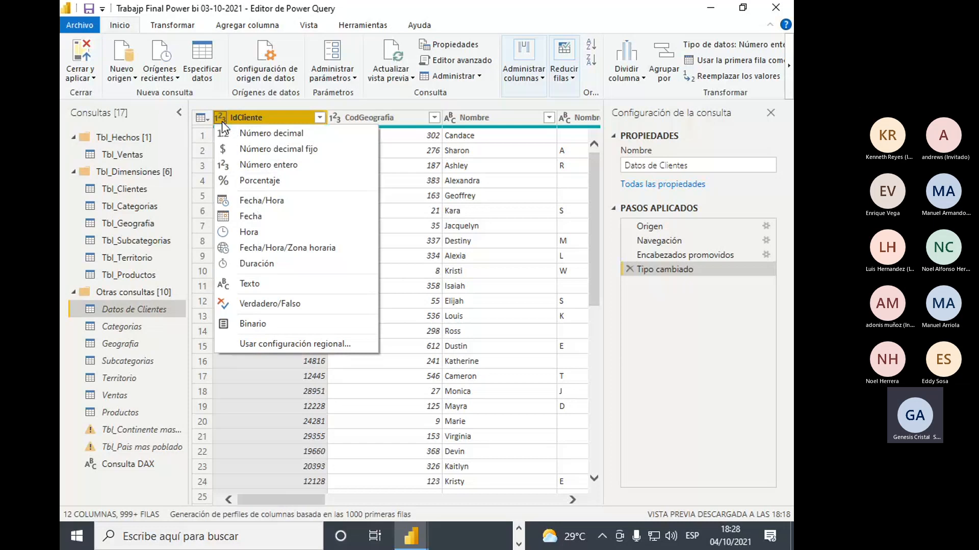
pyautogui.click(222, 122)
pyautogui.click(222, 122)
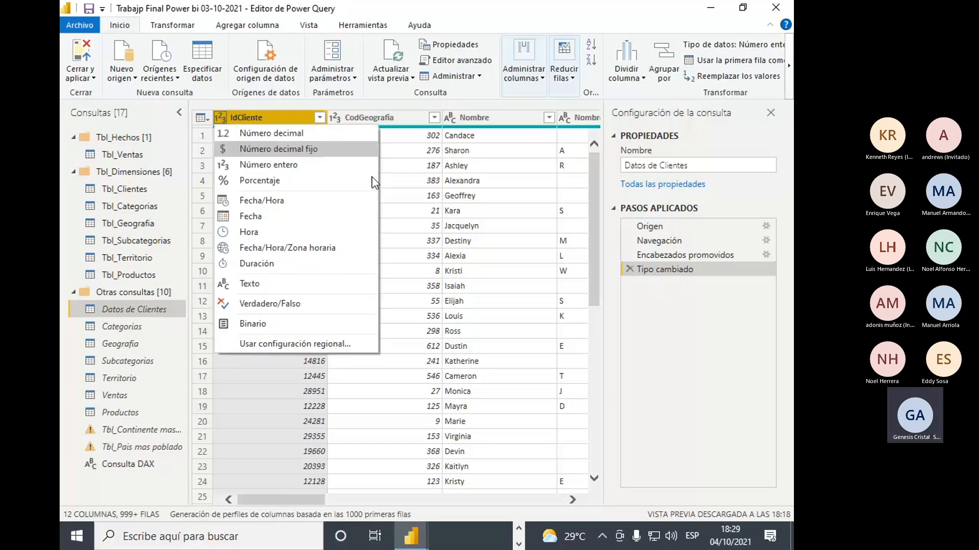
pyautogui.click(485, 16)
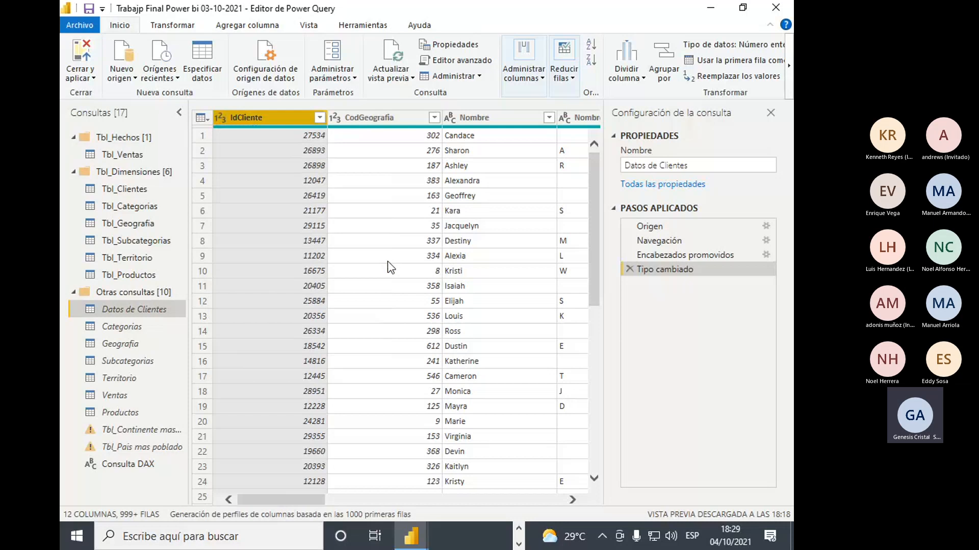
pyautogui.moveTo(316, 496); pyautogui.dragTo(375, 503)
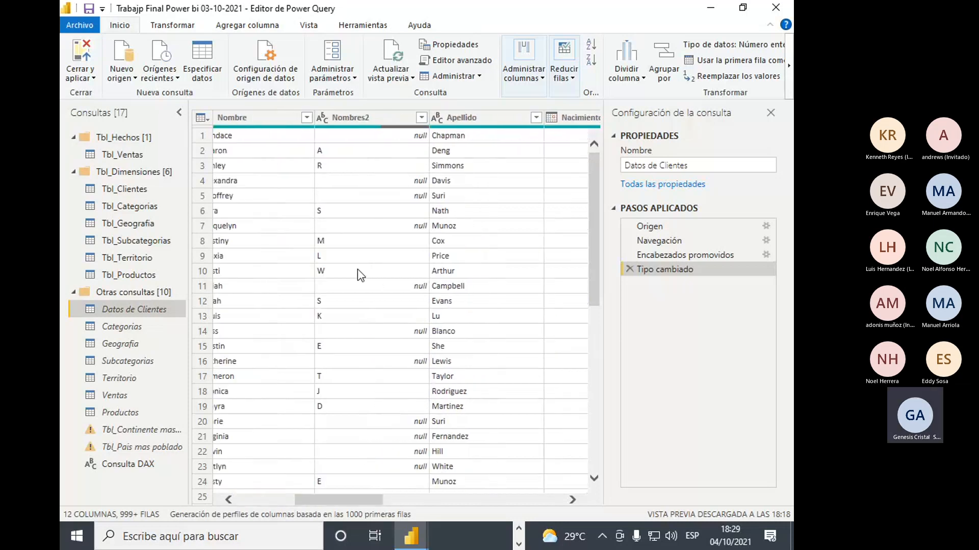
# Examine the Nombre, Nombres2 and Apellido columns of the Datos de Clientes query
pyautogui.scroll(-5, 386, 192)
pyautogui.scroll(5, 386, 191)
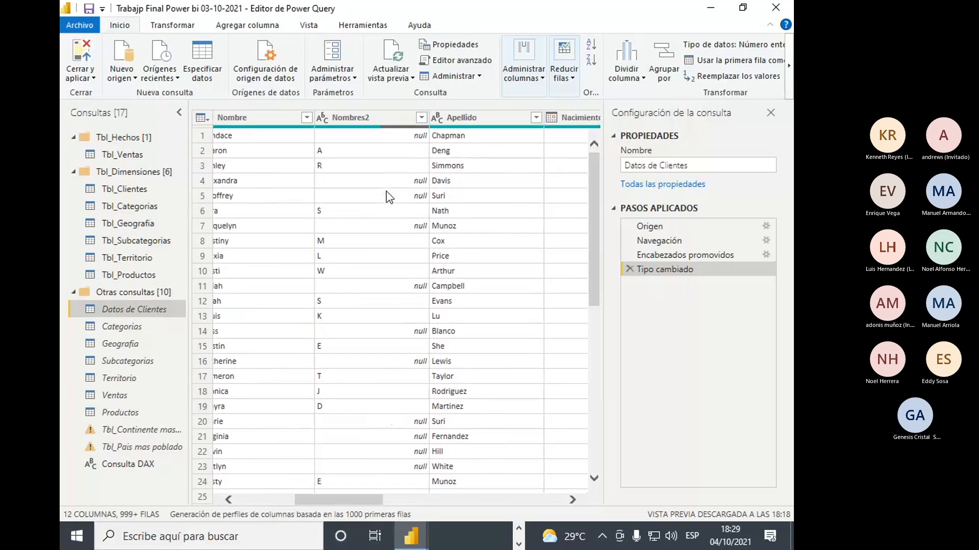
pyautogui.moveTo(370, 504)
pyautogui.mouseDown()
pyautogui.moveTo(393, 501)
pyautogui.moveTo(309, 500)
pyautogui.moveTo(441, 498)
pyautogui.moveTo(369, 505)
pyautogui.mouseUp()
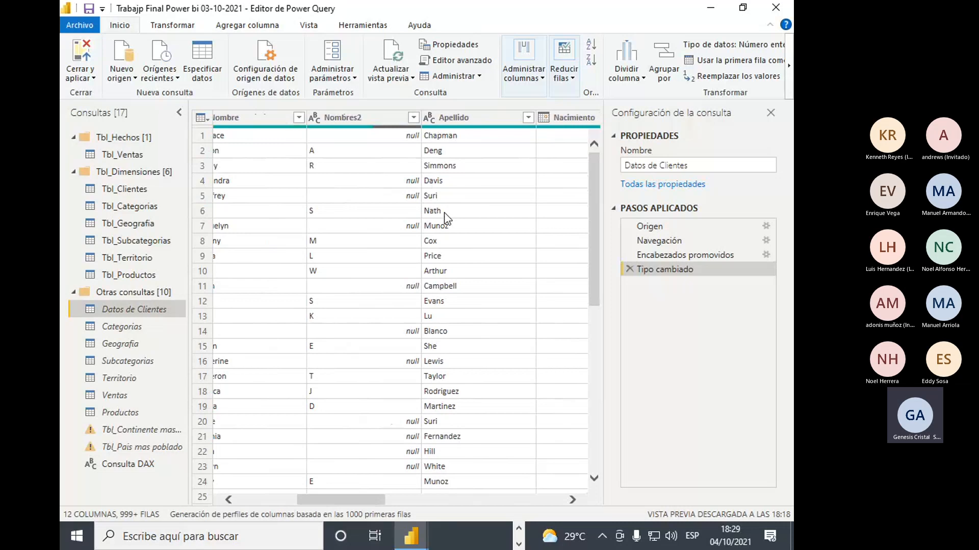
pyautogui.click(385, 493)
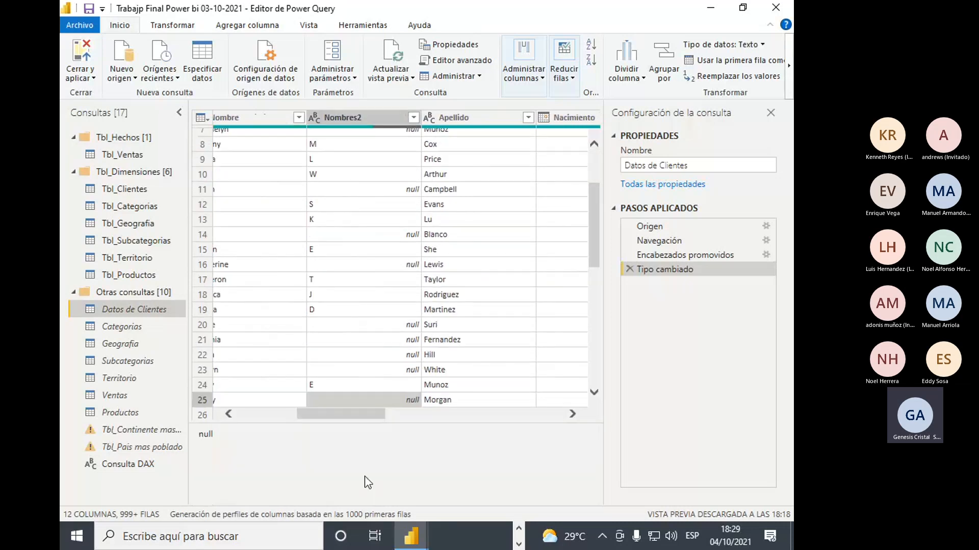
pyautogui.moveTo(375, 418); pyautogui.dragTo(339, 414)
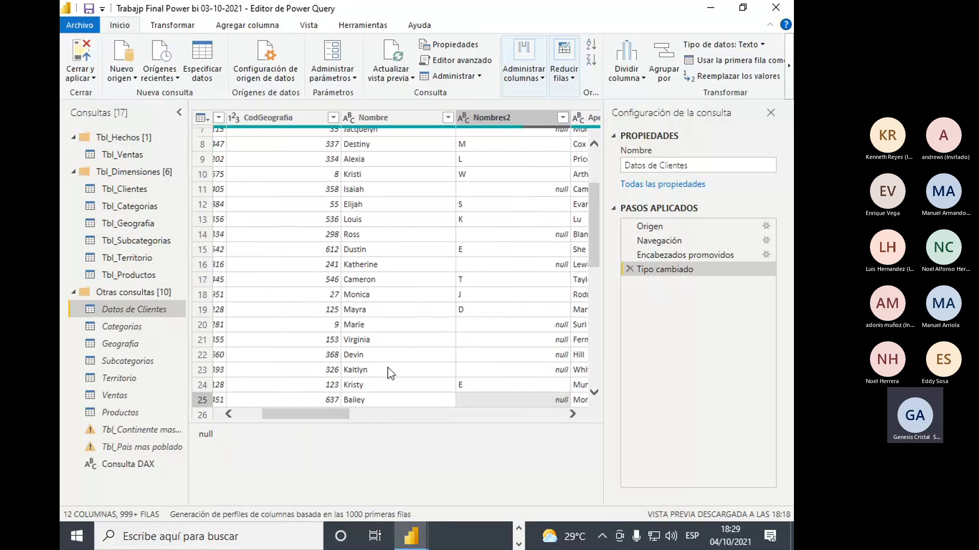
pyautogui.scroll(2, 451, 239)
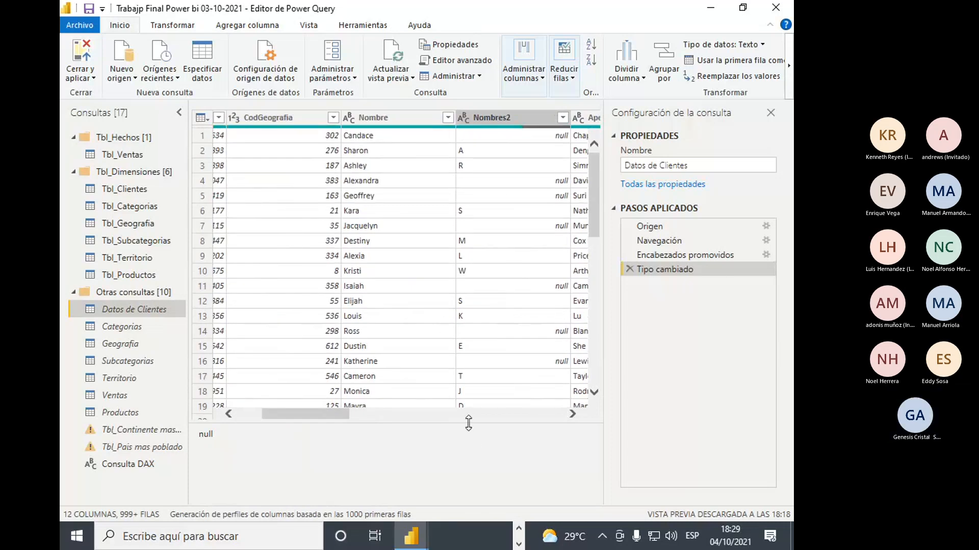
pyautogui.moveTo(469, 423); pyautogui.dragTo(468, 464)
# Examine the Tbl_Productos query across its columns, from IdProducto through Tamaño and RangoTamaño to Línea
pyautogui.click(128, 188)
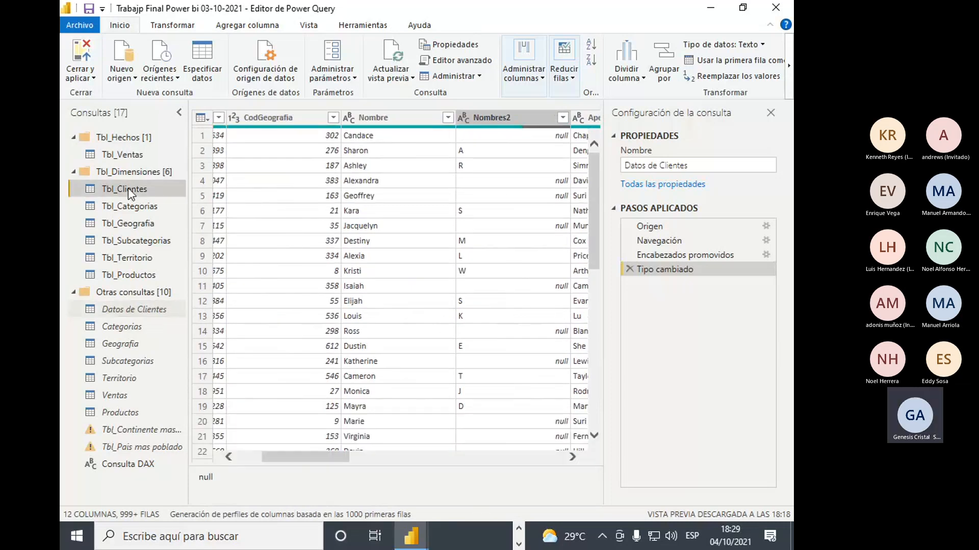
pyautogui.click(129, 275)
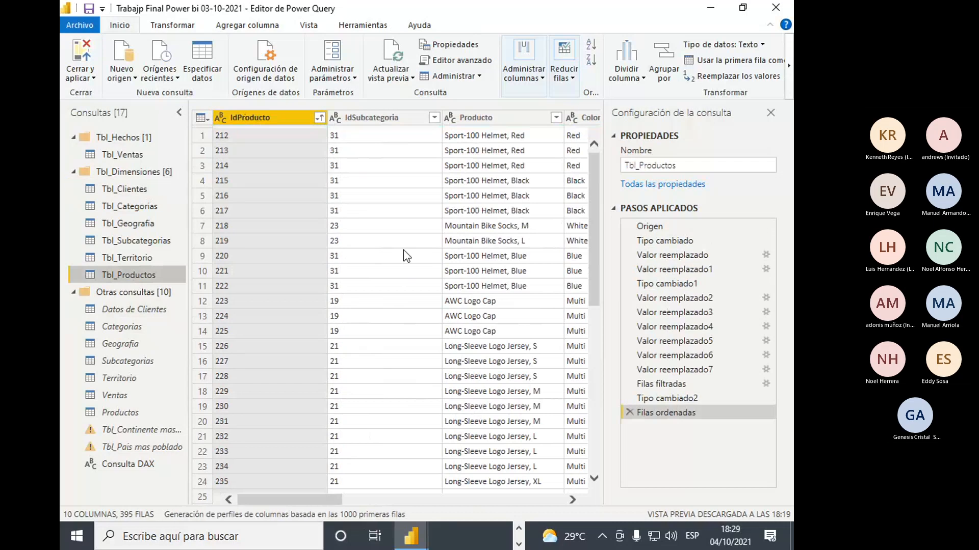
pyautogui.moveTo(337, 502); pyautogui.dragTo(486, 507)
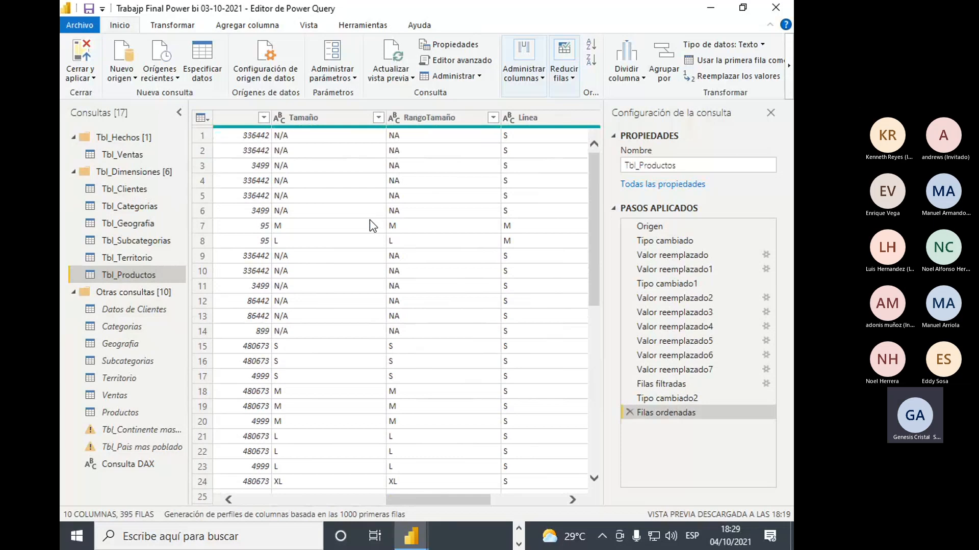
pyautogui.scroll(-5, 358, 223)
pyautogui.scroll(5, 359, 224)
pyautogui.moveTo(422, 502); pyautogui.dragTo(329, 489)
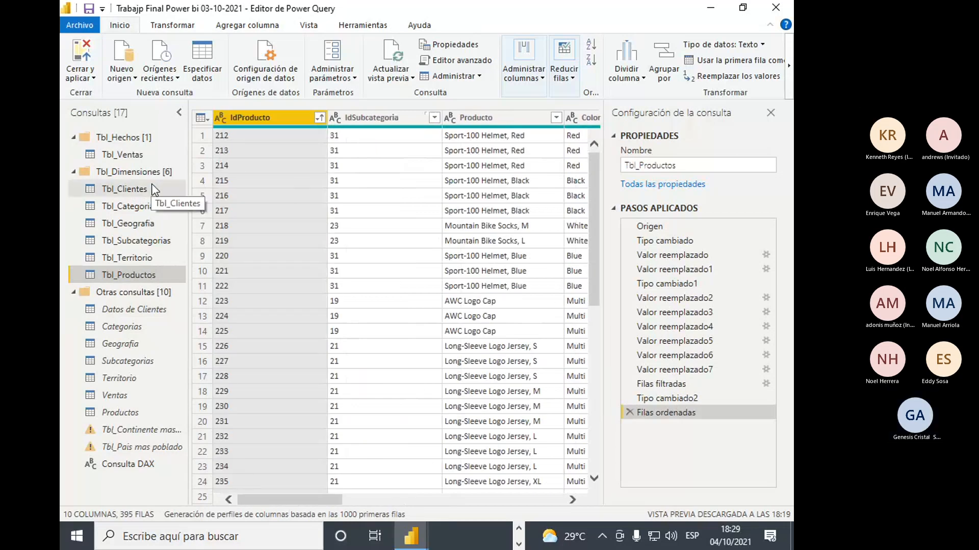
# Return to the Tbl_Clientes query and examine its columns from IdCliente through Género and Ingresos to Hijos
pyautogui.click(147, 186)
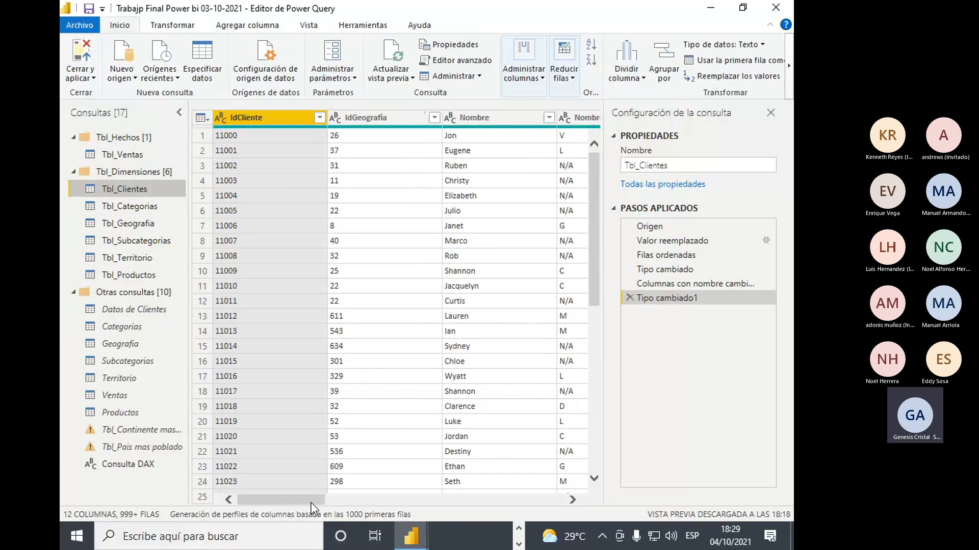
pyautogui.moveTo(313, 500); pyautogui.dragTo(290, 503)
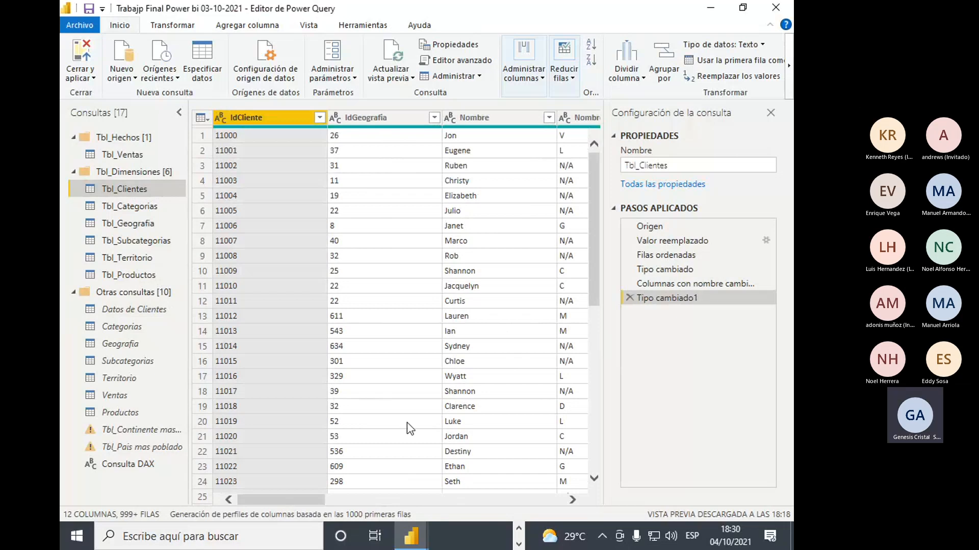
pyautogui.moveTo(310, 499); pyautogui.dragTo(489, 510)
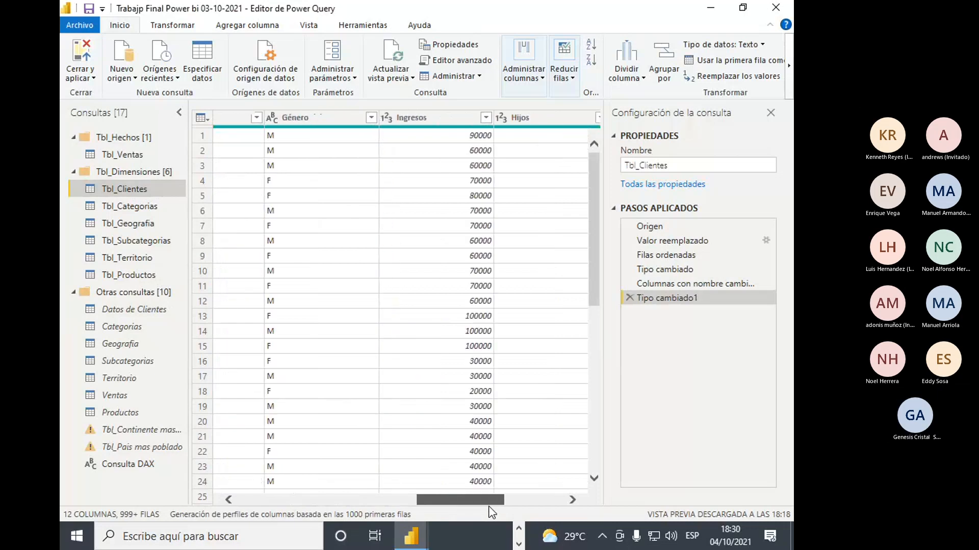
pyautogui.moveTo(490, 510); pyautogui.dragTo(279, 505)
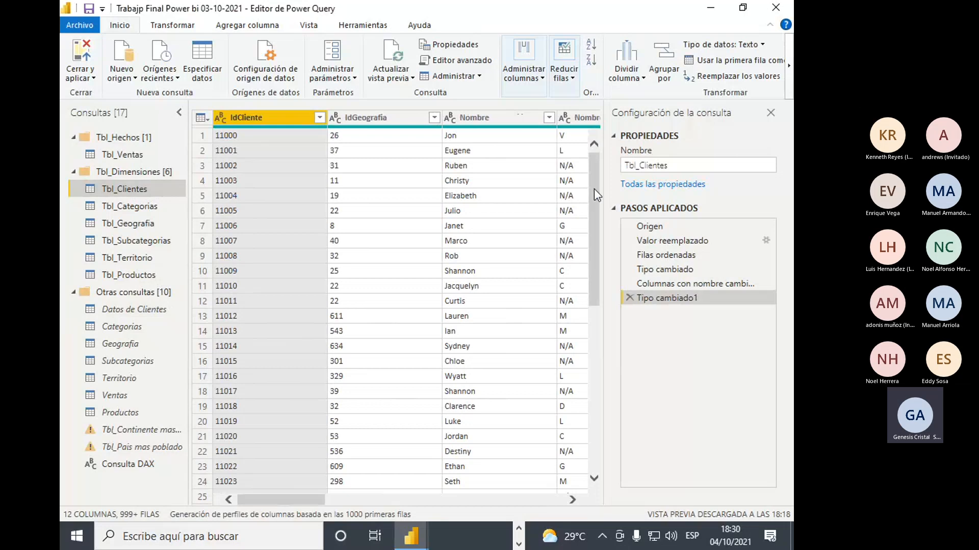
pyautogui.moveTo(595, 189)
pyautogui.mouseDown()
pyautogui.moveTo(595, 437)
pyautogui.moveTo(597, 176)
pyautogui.mouseUp()
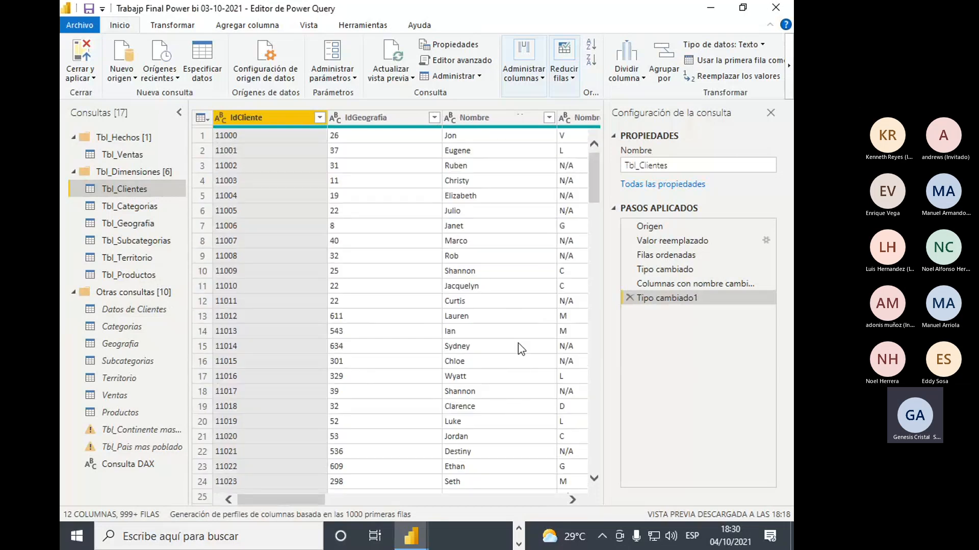
pyautogui.moveTo(319, 497); pyautogui.dragTo(245, 498)
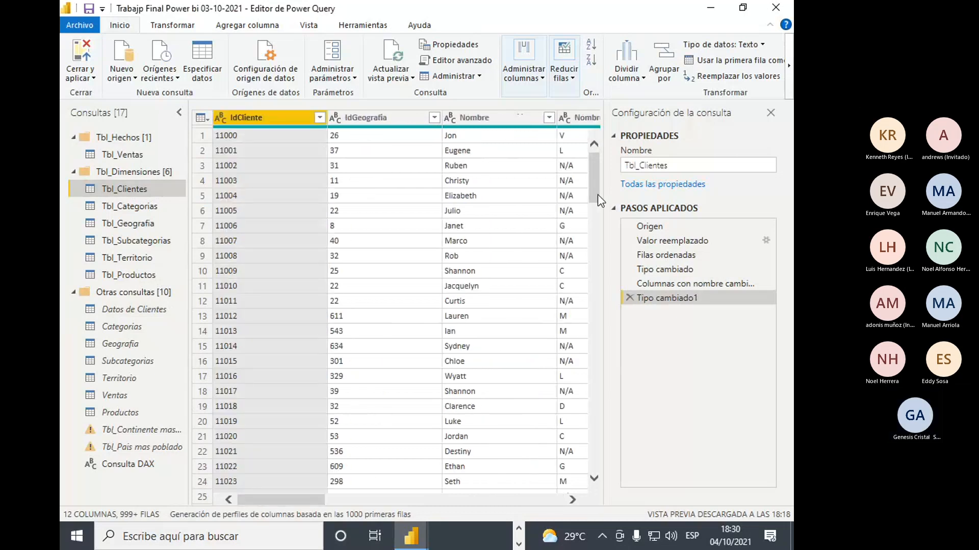
pyautogui.moveTo(300, 507)
pyautogui.mouseDown()
pyautogui.moveTo(566, 501)
pyautogui.moveTo(300, 502)
pyautogui.moveTo(553, 488)
pyautogui.moveTo(484, 510)
pyautogui.moveTo(296, 501)
pyautogui.mouseUp()
pyautogui.scroll(-1, 368, 439)
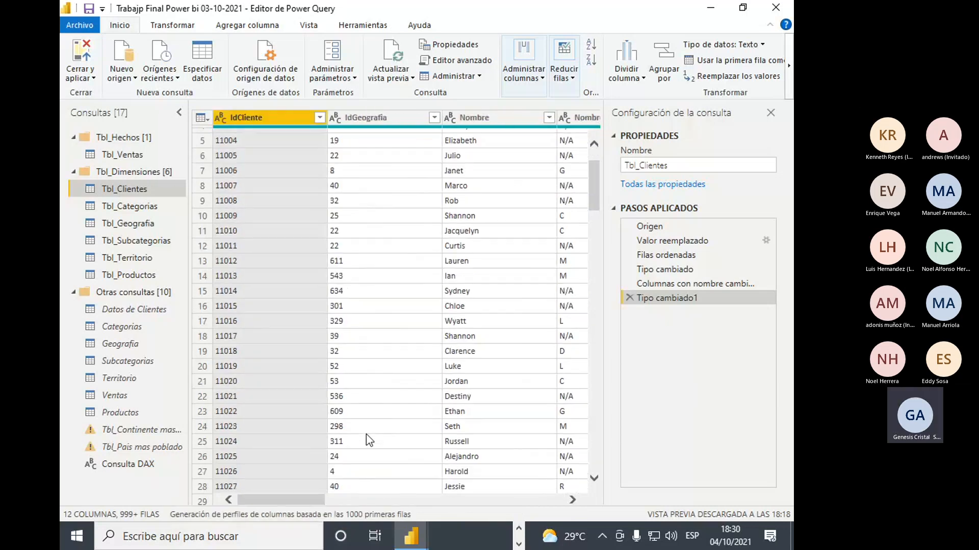
pyautogui.scroll(1, 368, 439)
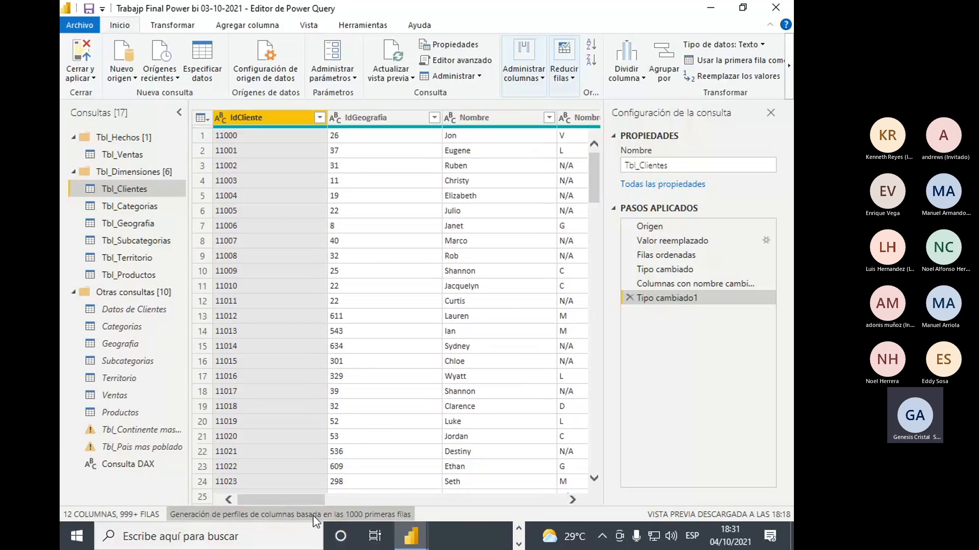
pyautogui.moveTo(305, 500); pyautogui.dragTo(278, 516)
pyautogui.click(411, 536)
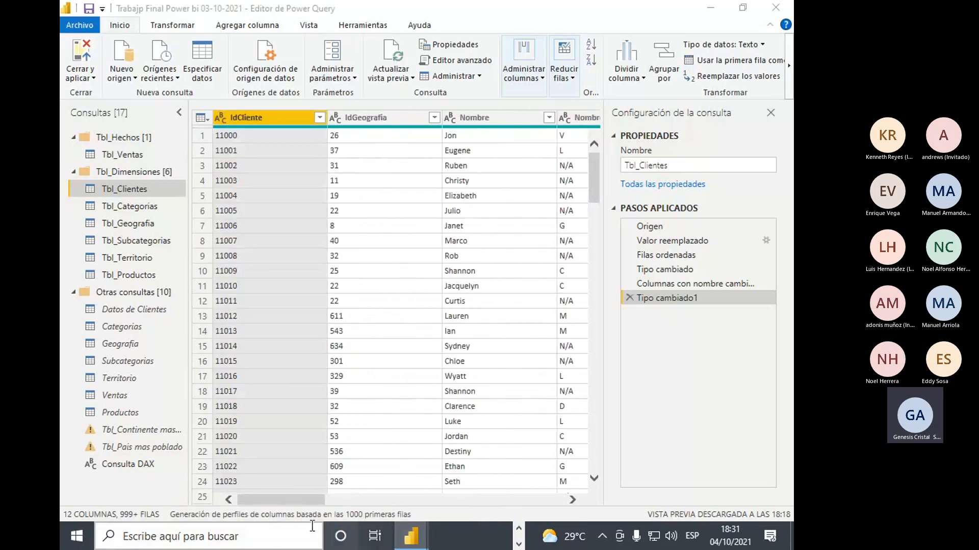
pyautogui.click(298, 503)
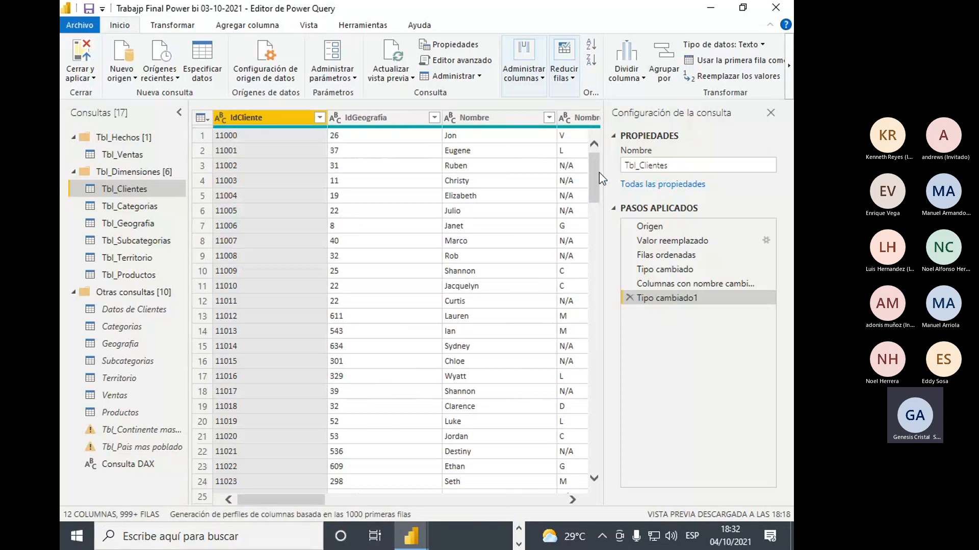
# Look through the customer rows of Tbl_Clientes down to about row 250 and return to the first row
pyautogui.moveTo(595, 172); pyautogui.dragTo(583, 461)
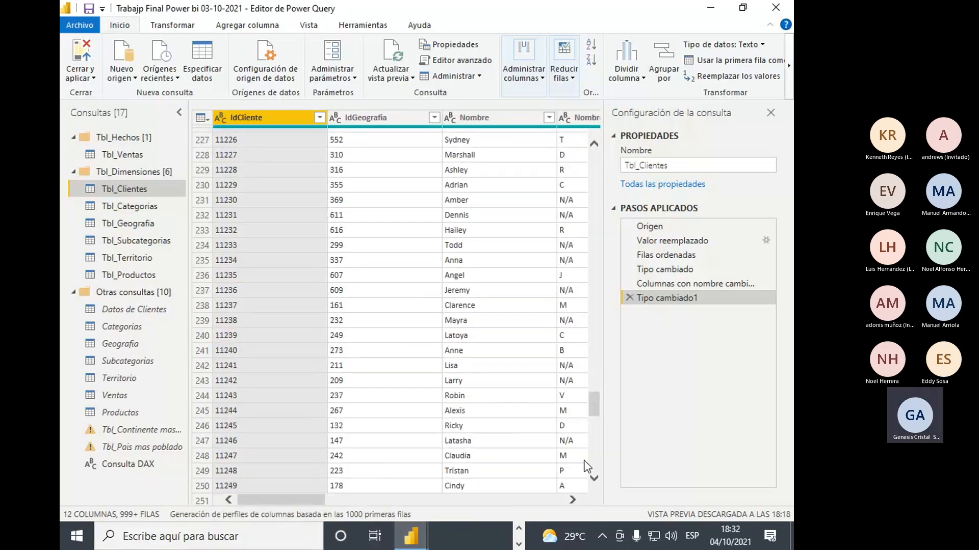
pyautogui.moveTo(599, 402); pyautogui.dragTo(596, 168)
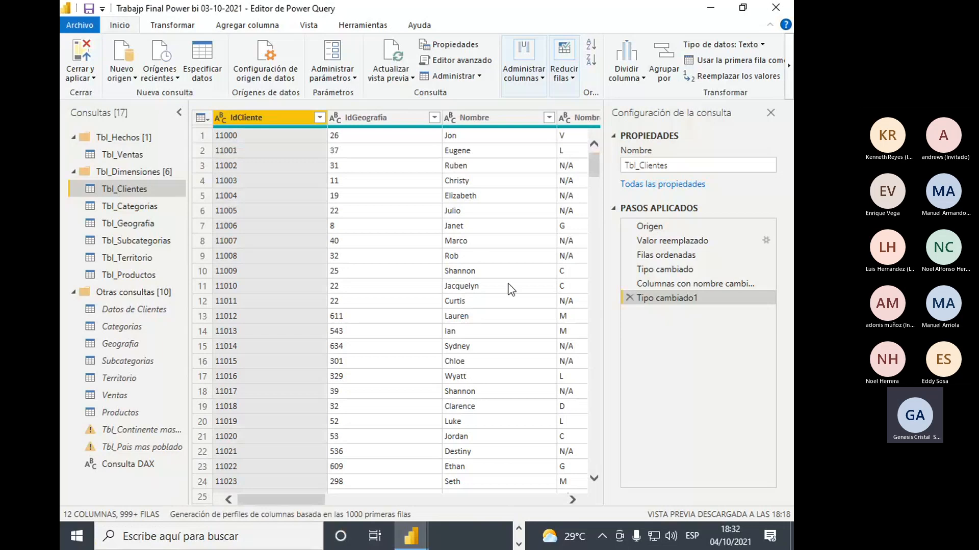
pyautogui.moveTo(326, 502); pyautogui.dragTo(286, 505)
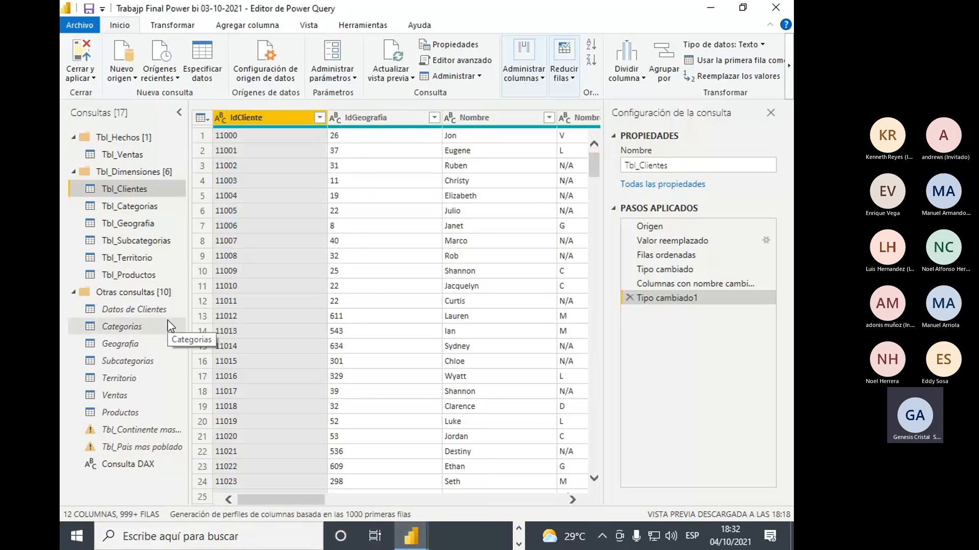
# Review the Tbl_Productos dimension query and the Tbl_Ventas fact query, including their IdProducto columns
pyautogui.click(126, 276)
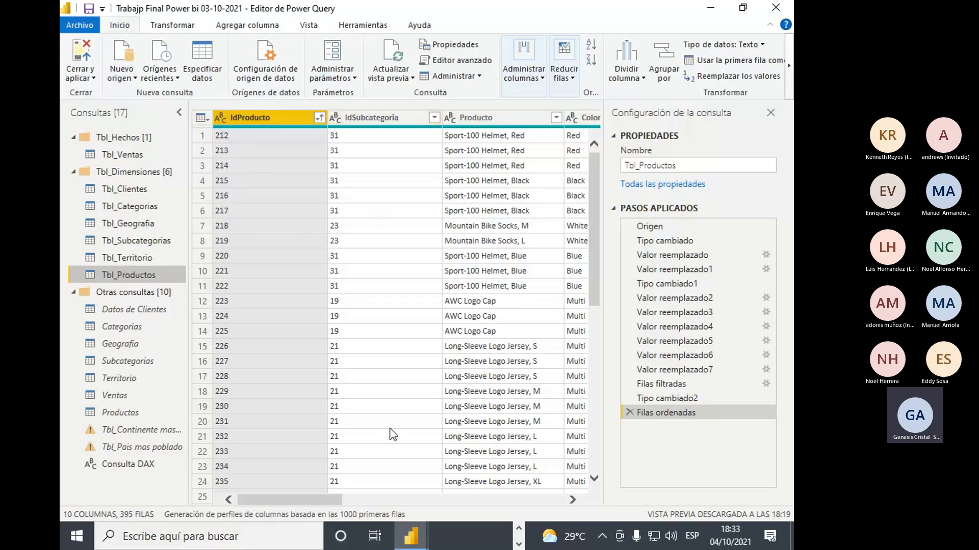
pyautogui.moveTo(330, 504); pyautogui.dragTo(264, 443)
pyautogui.click(138, 155)
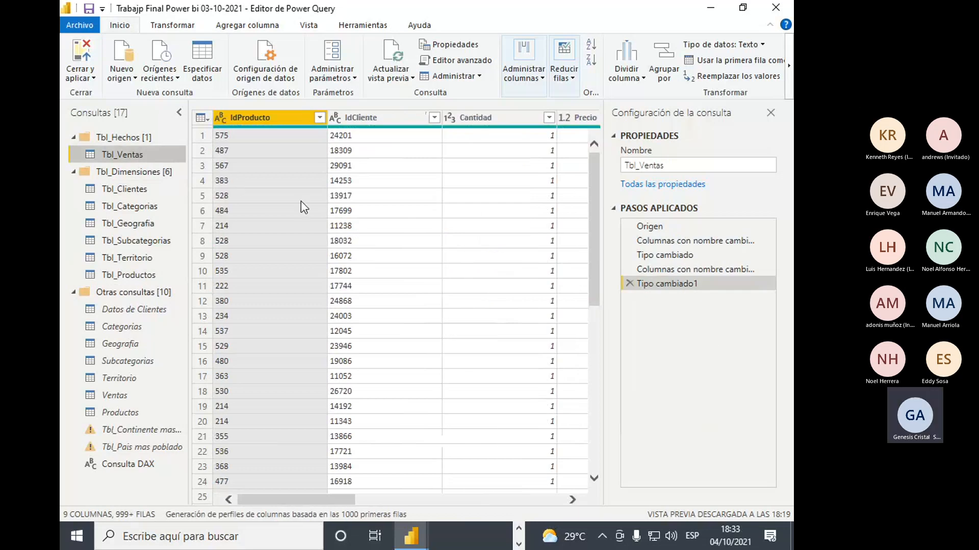
pyautogui.moveTo(336, 501)
pyautogui.mouseDown()
pyautogui.moveTo(591, 506)
pyautogui.moveTo(336, 515)
pyautogui.mouseUp()
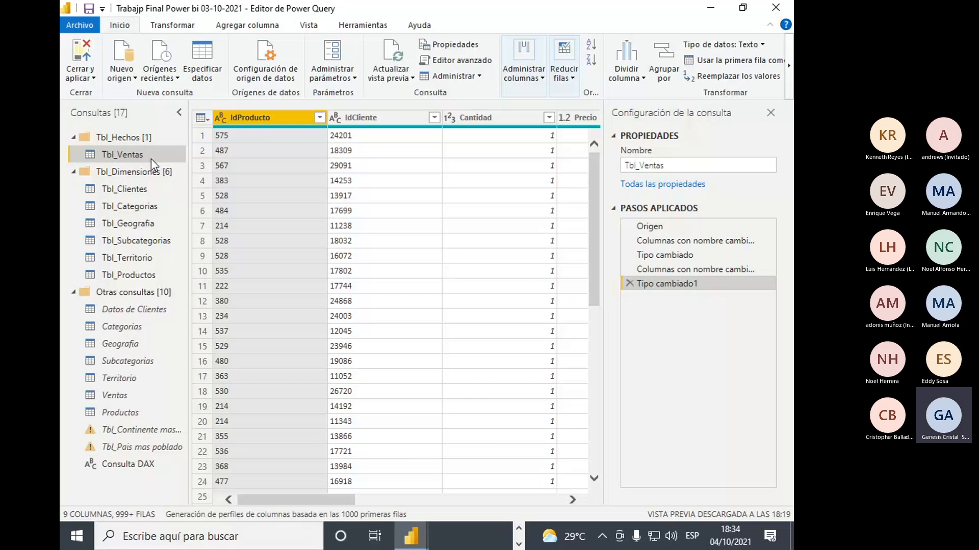
# Close and apply the Power Query editor, and go through the data view to the report page
pyautogui.click(80, 53)
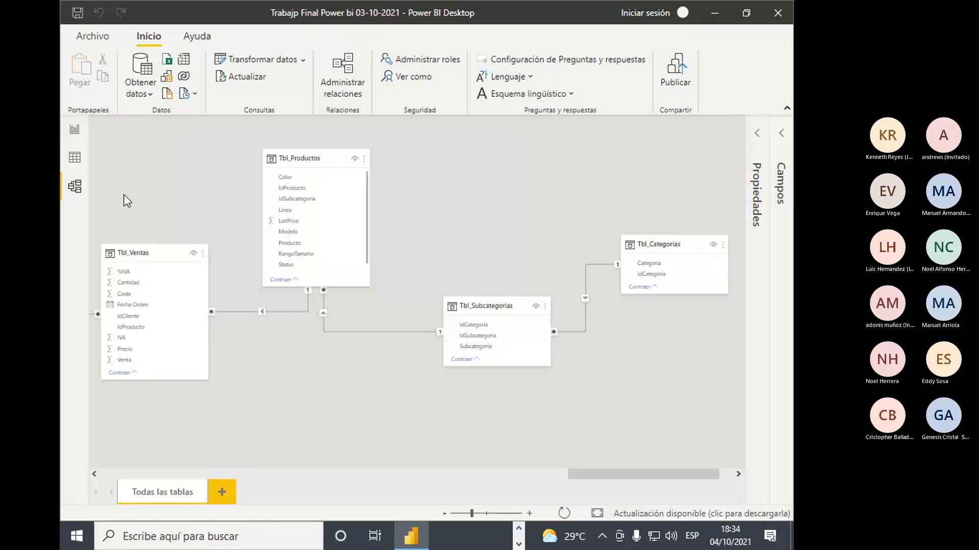
pyautogui.click(74, 158)
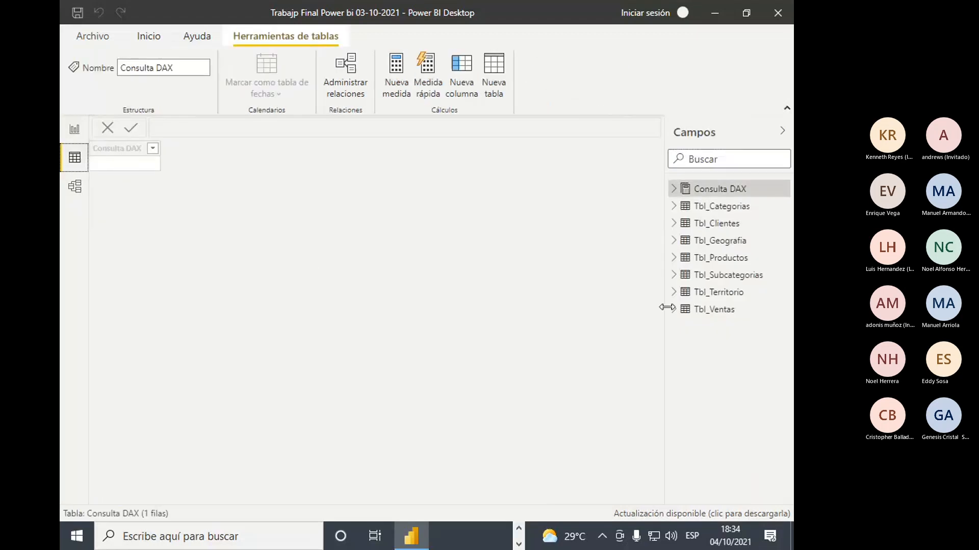
pyautogui.click(74, 129)
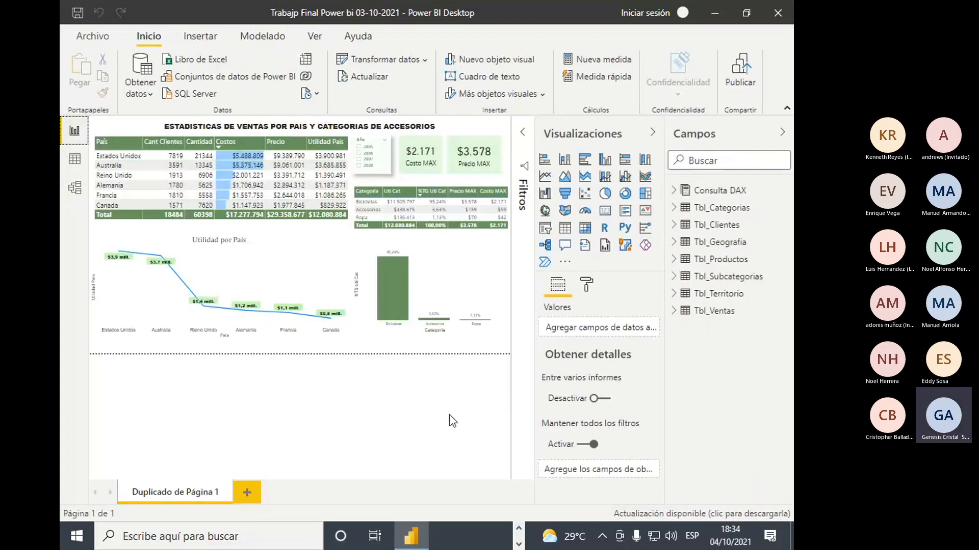
# Collapse the Filtros, Visualizaciones and Campos panes to enlarge the sales report page
pyautogui.click(523, 133)
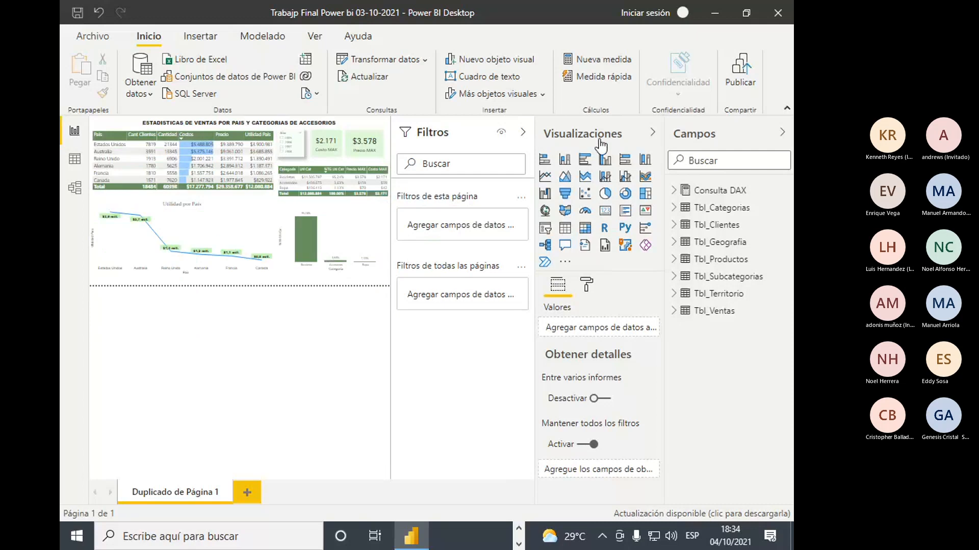
pyautogui.click(523, 132)
pyautogui.click(653, 133)
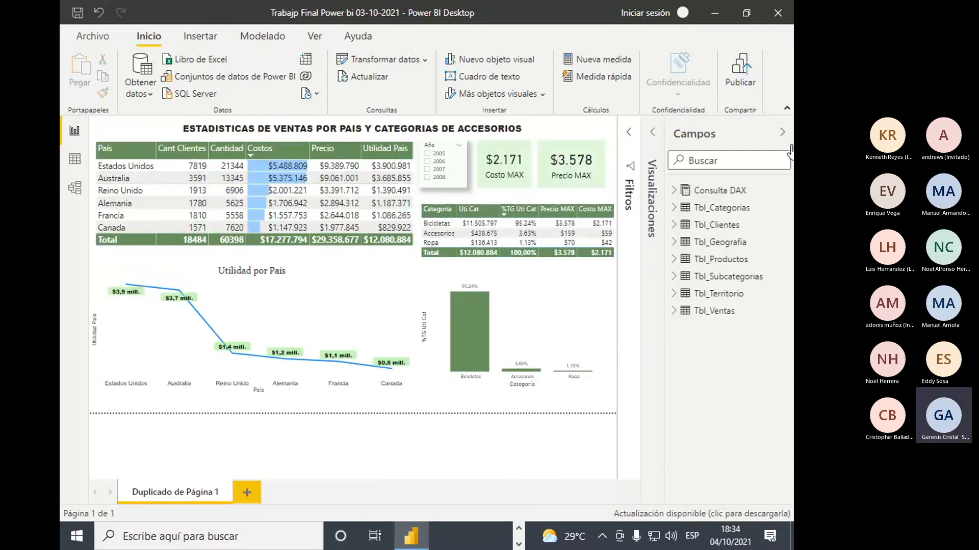
pyautogui.click(782, 132)
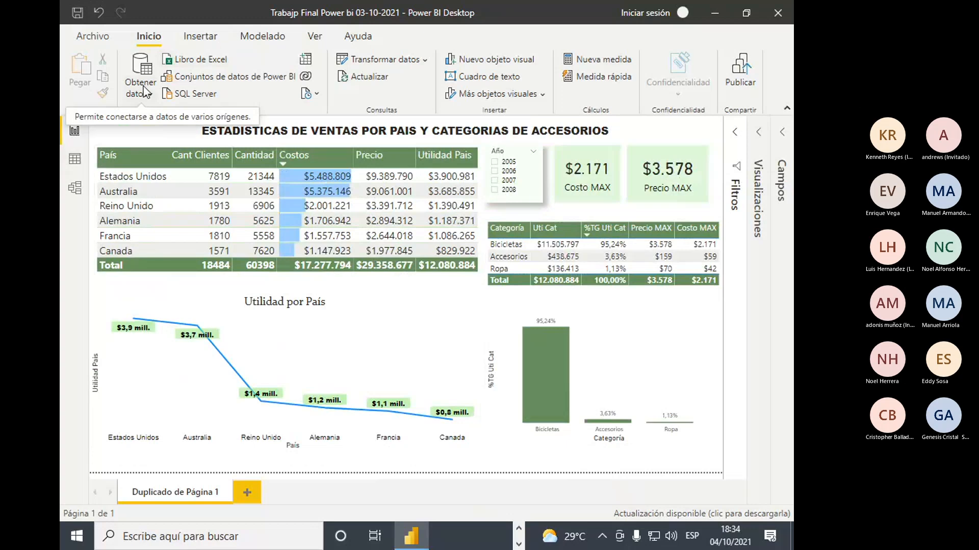
# Inspect the Tbl_Continente mas poblado query in Power Query with the query settings hidden, and return to the report
pyautogui.click(373, 62)
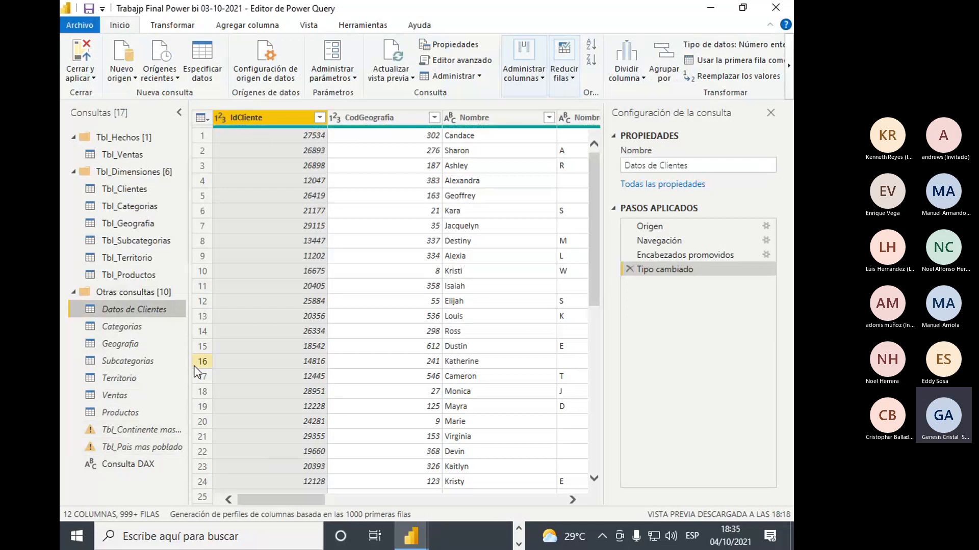
pyautogui.click(158, 436)
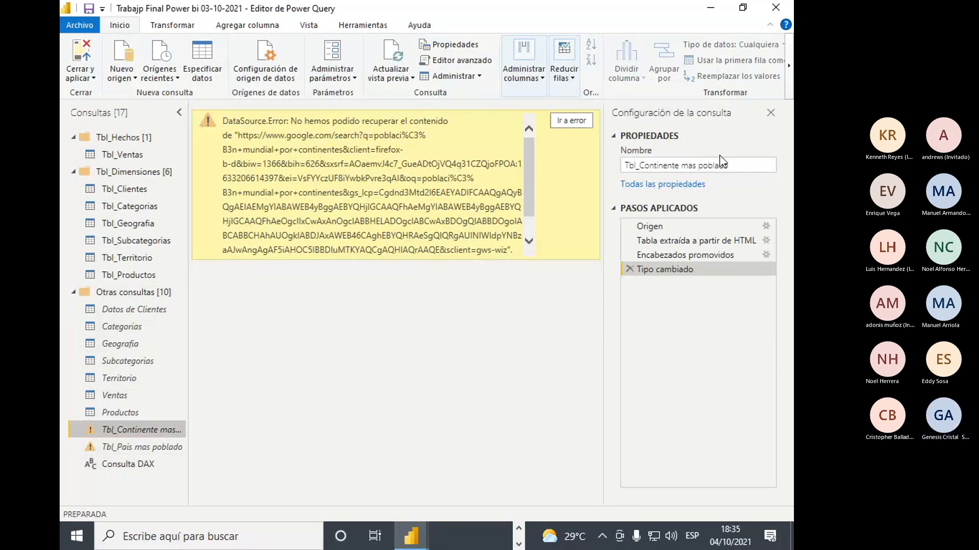
pyautogui.click(772, 112)
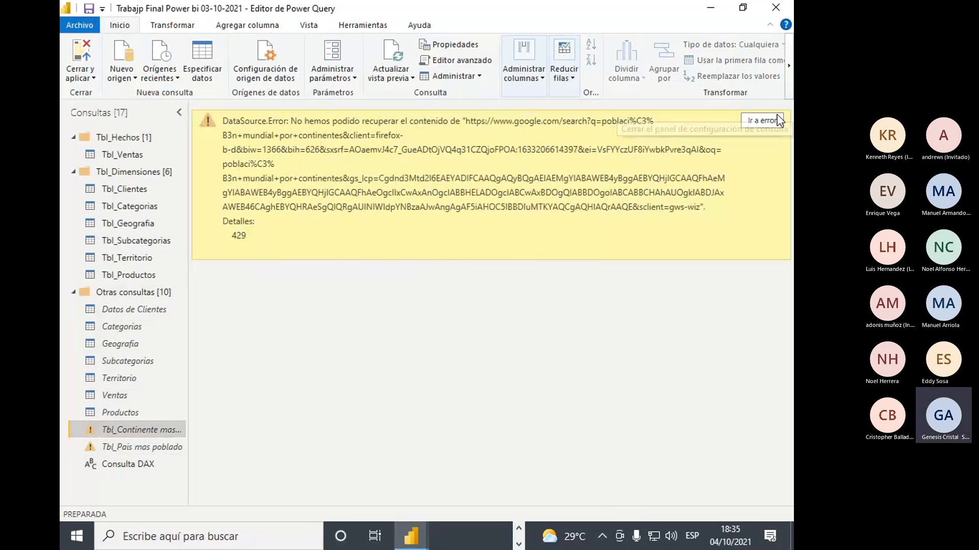
pyautogui.click(79, 52)
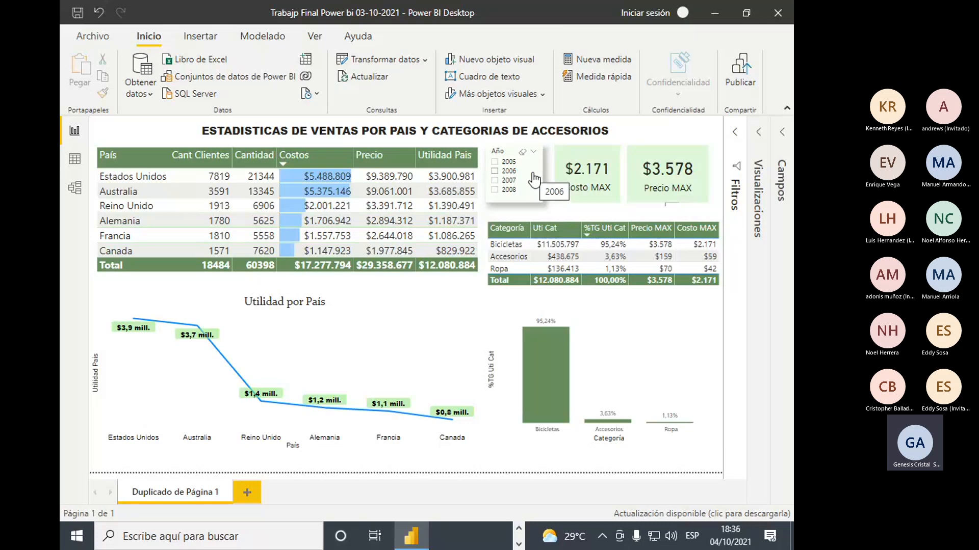
# Filter the sales report by year 2005 and by 2008 in the Año slicer to compare the visuals
pyautogui.click(496, 162)
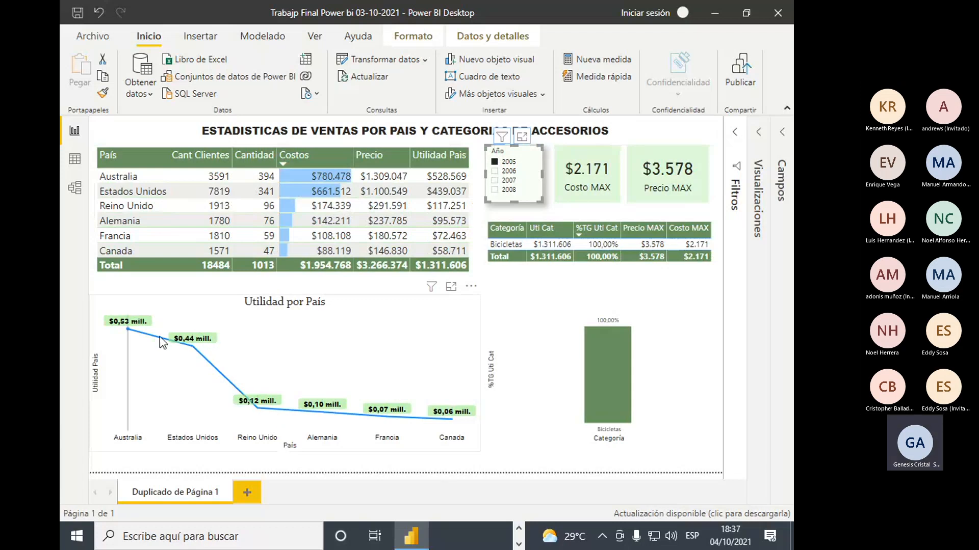
pyautogui.moveTo(120, 332)
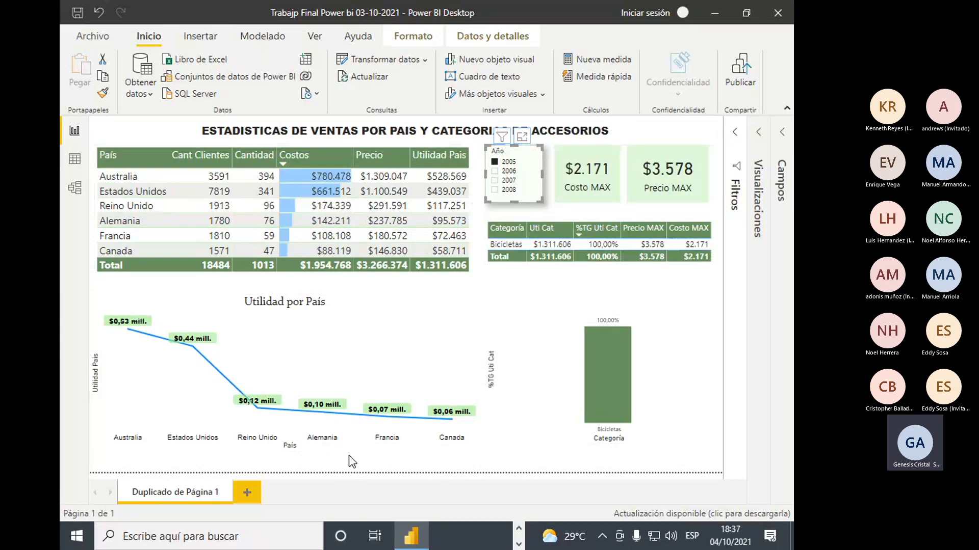
pyautogui.click(493, 190)
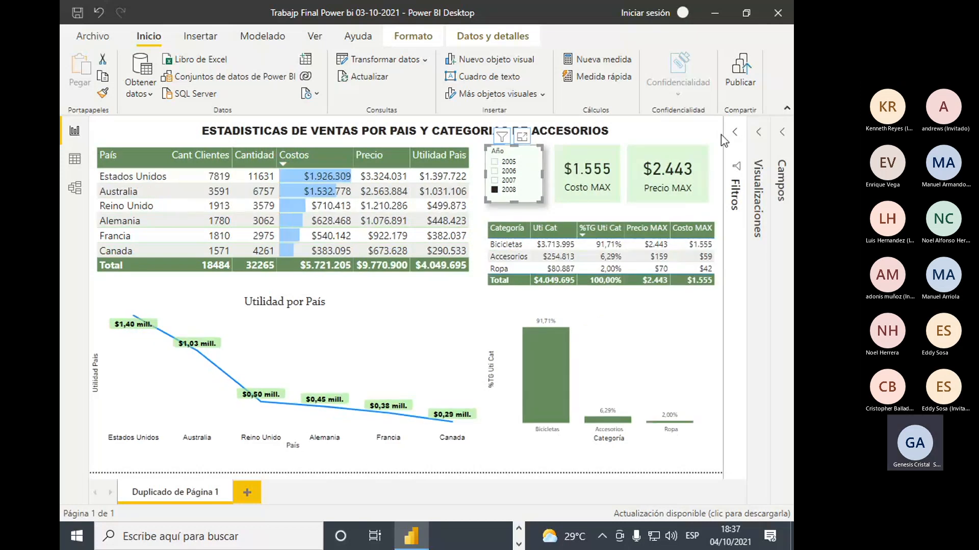
# Expand the Filtros, Visualizaciones and Campos panes and review the Costo MAX, Uti Bicicleta and Utilidad Pais measure formulas in Consulta DAX
pyautogui.click(735, 140)
pyautogui.click(750, 153)
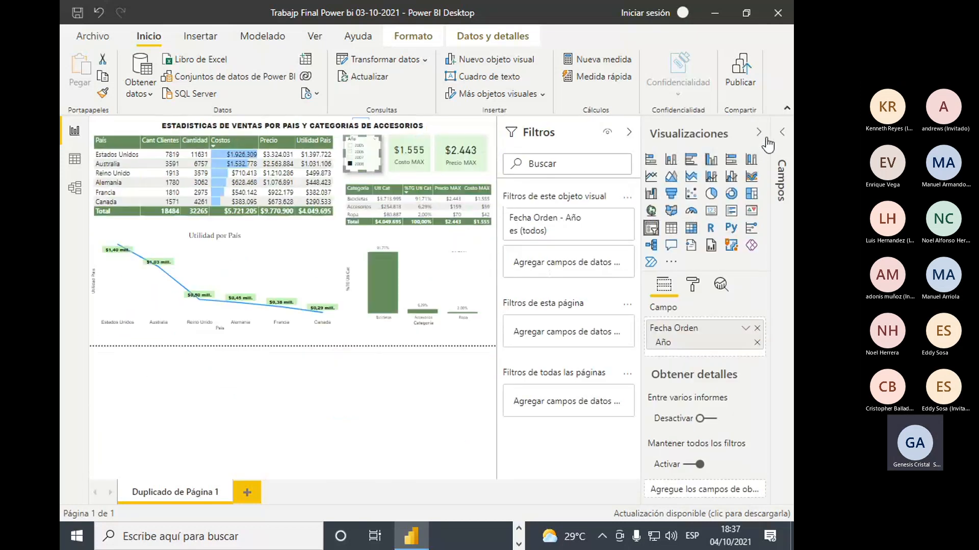
pyautogui.click(782, 140)
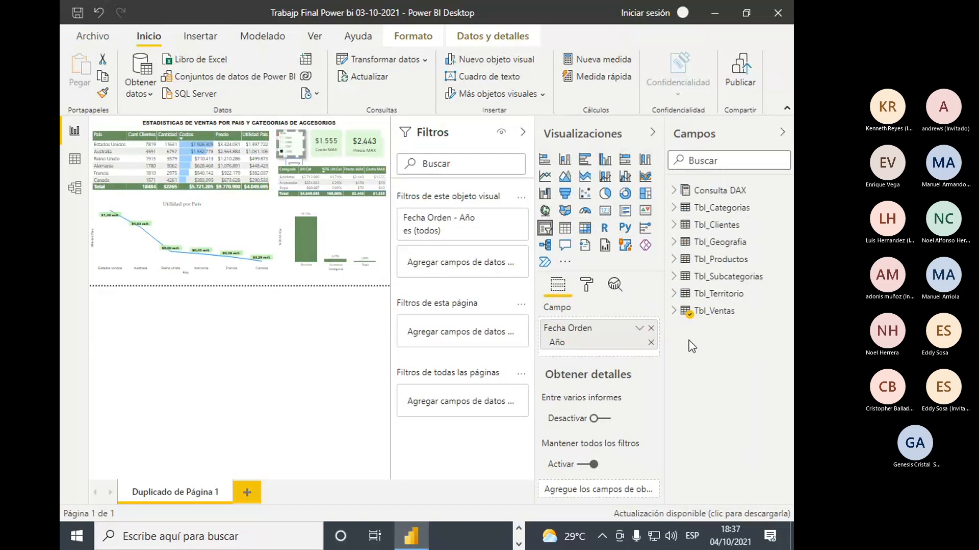
pyautogui.click(684, 192)
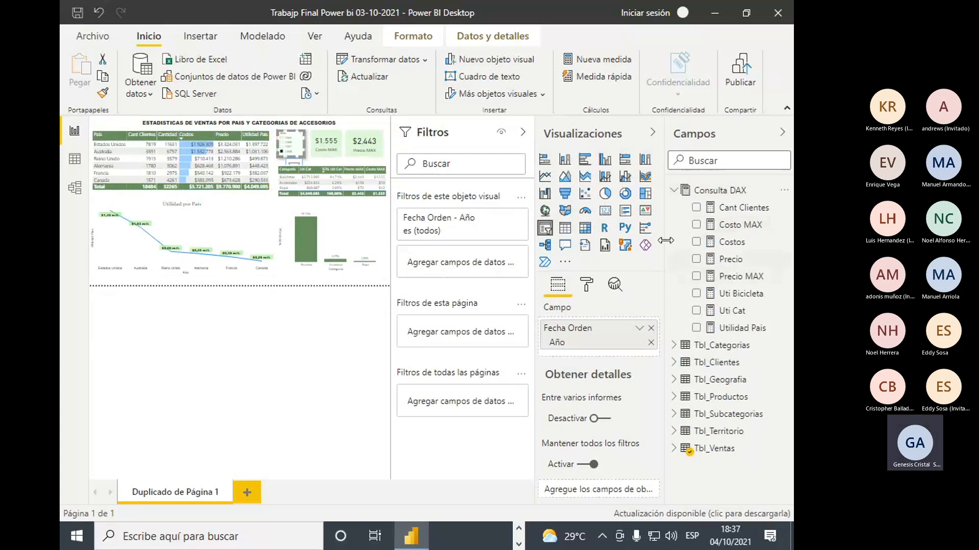
pyautogui.click(762, 226)
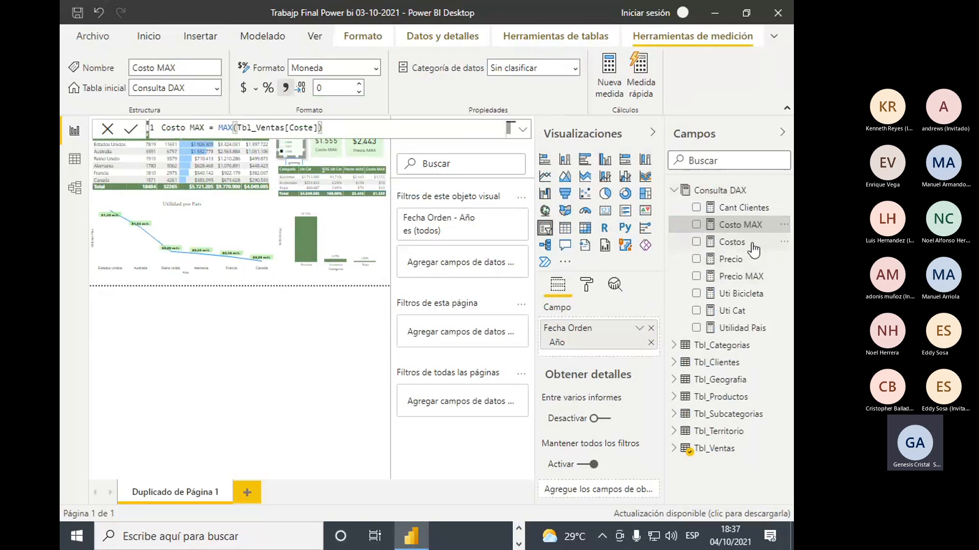
pyautogui.click(746, 301)
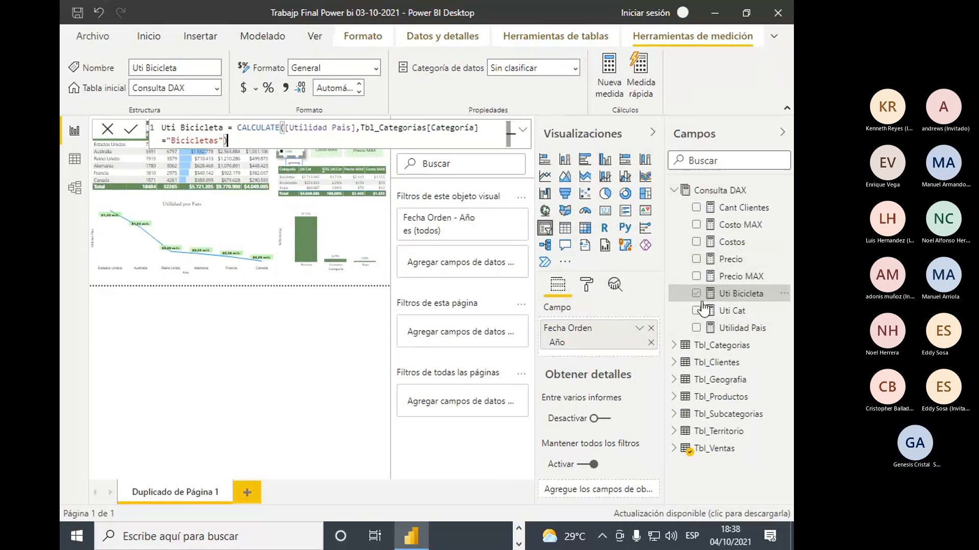
pyautogui.click(725, 332)
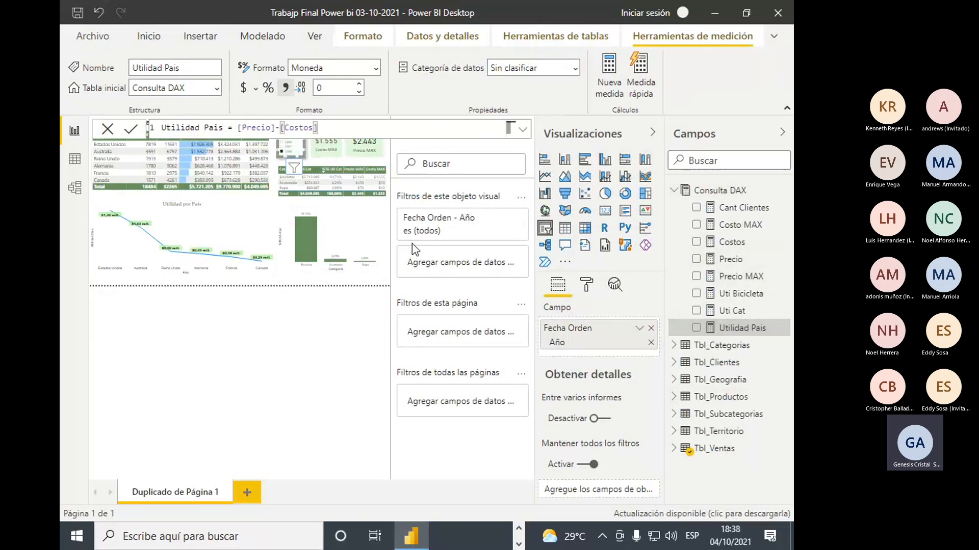
# Collapse the Campos, Visualizaciones and Filtros panes to enlarge the report page again
pyautogui.click(782, 132)
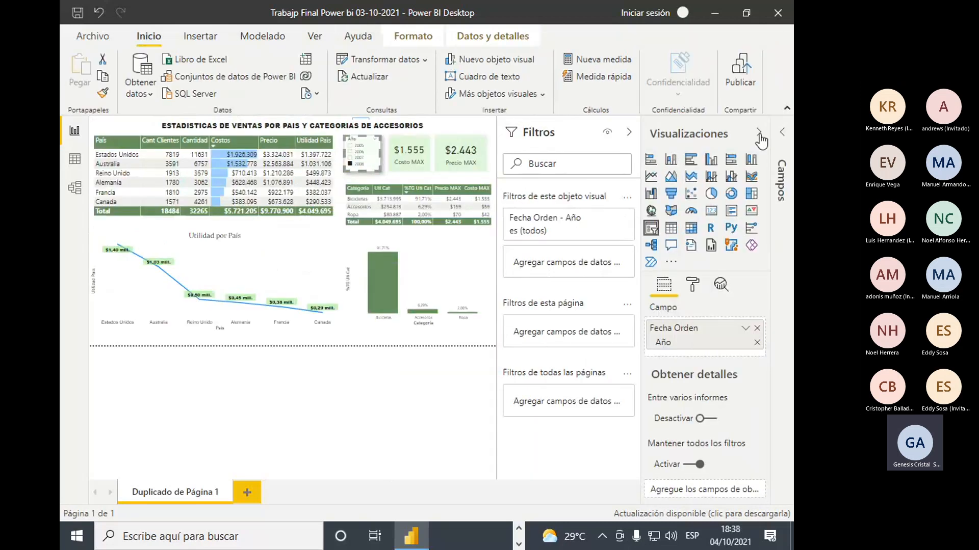
pyautogui.click(765, 133)
pyautogui.click(736, 134)
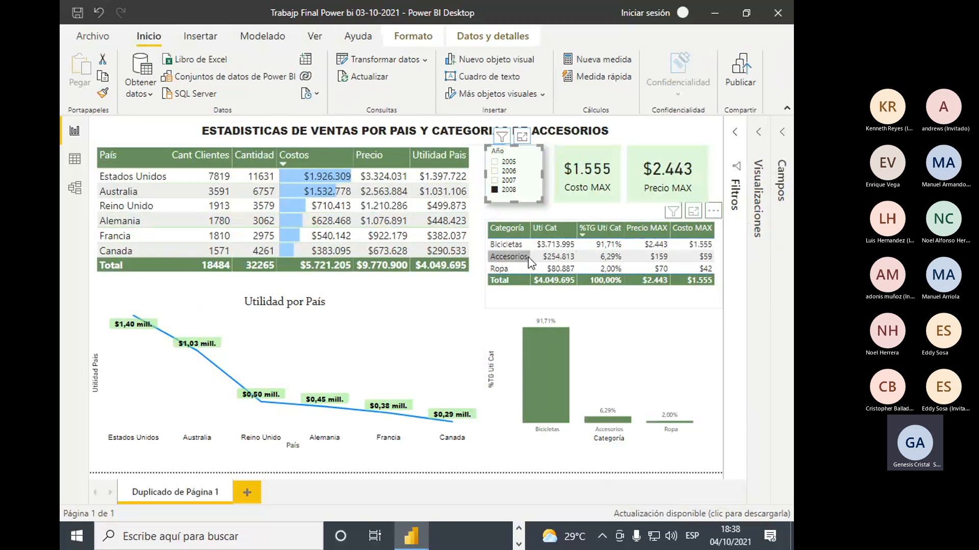
# Clear the year selection in the Año slicer and check which filters affect the category column chart
pyautogui.click(522, 152)
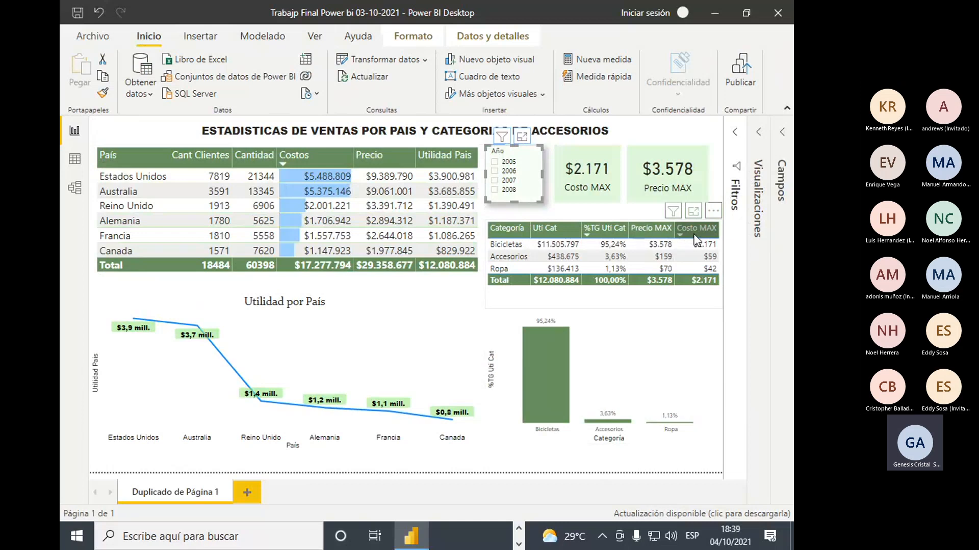
pyautogui.moveTo(675, 302)
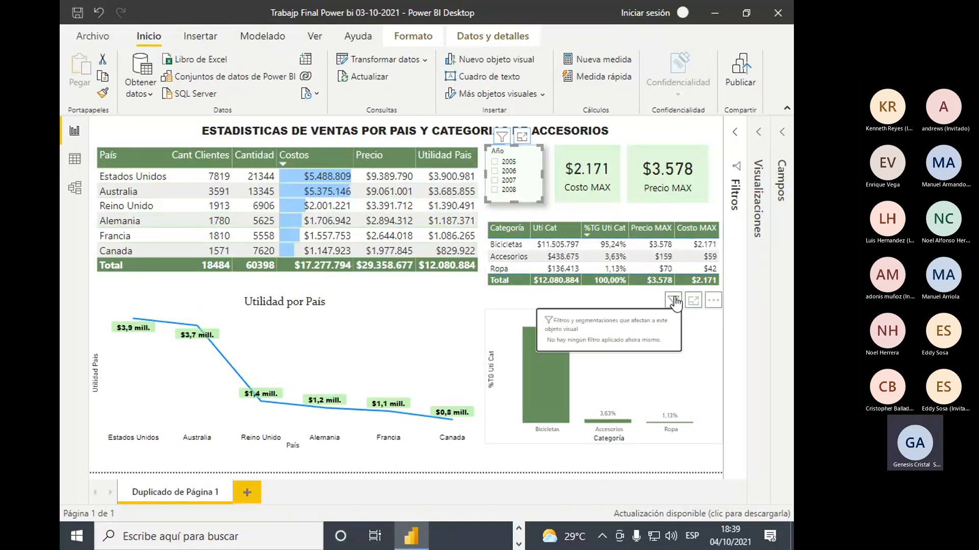
pyautogui.click(688, 355)
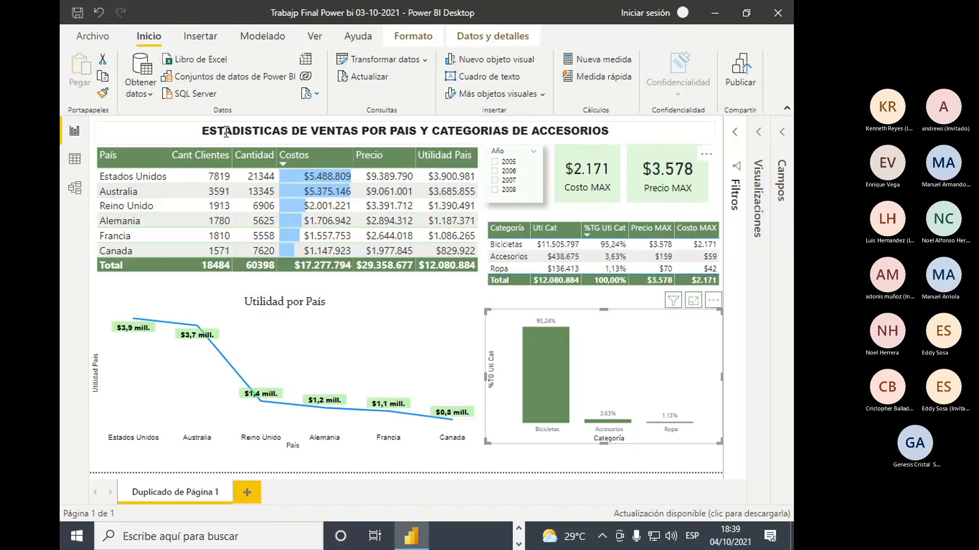
pyautogui.click(725, 134)
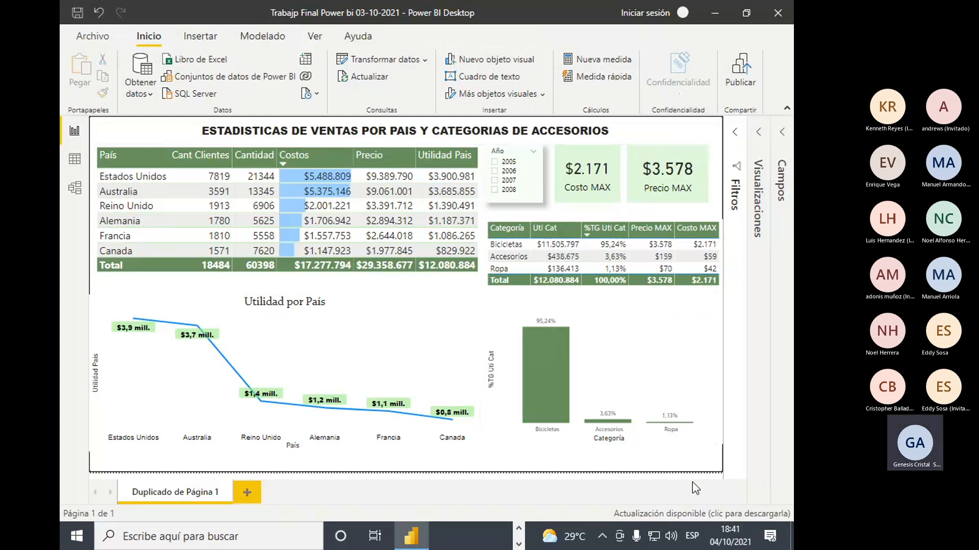
# Close the Power BI report, switch to the Libro1 workbook in Excel and redraw the random presenter in cell E5
pyautogui.click(780, 18)
pyautogui.click(515, 225)
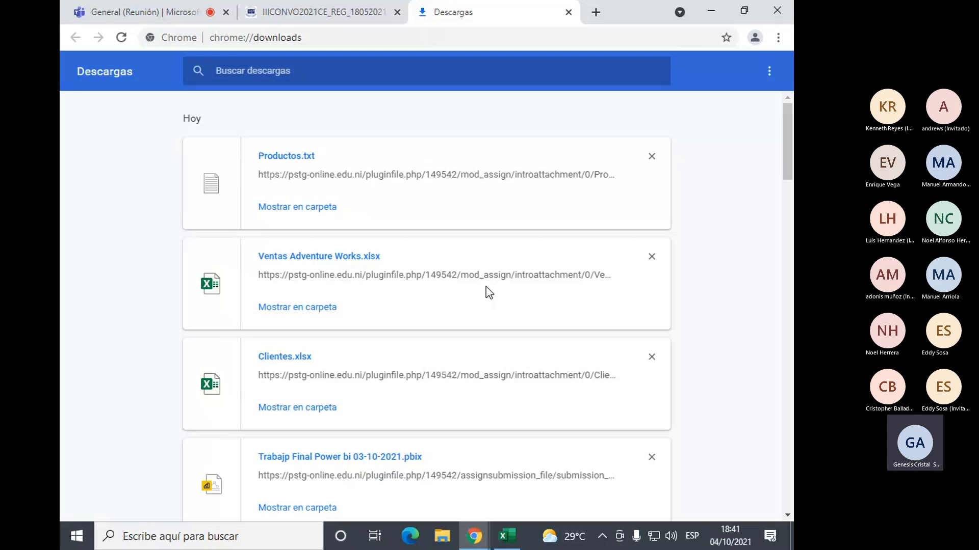
pyautogui.hotkey('alt', 'Tab')
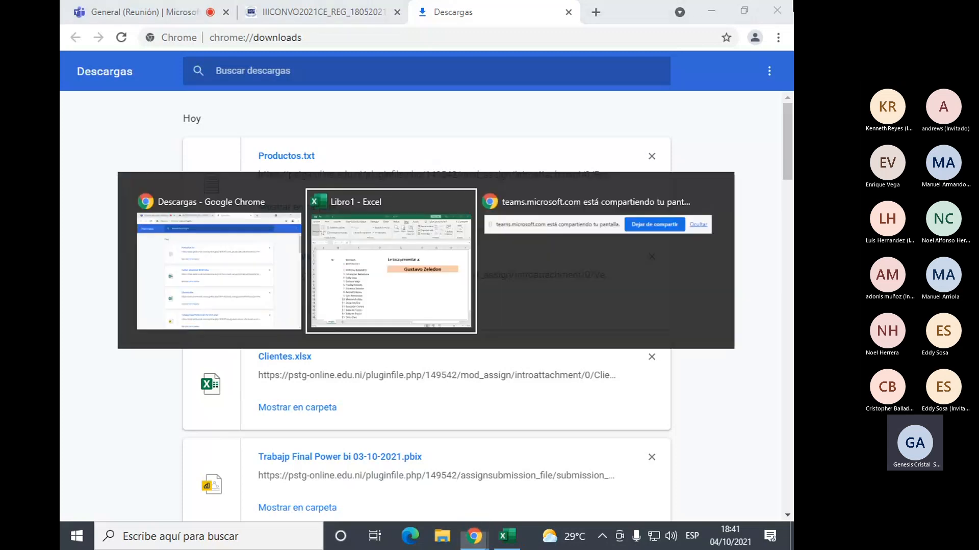
pyautogui.press('F9')
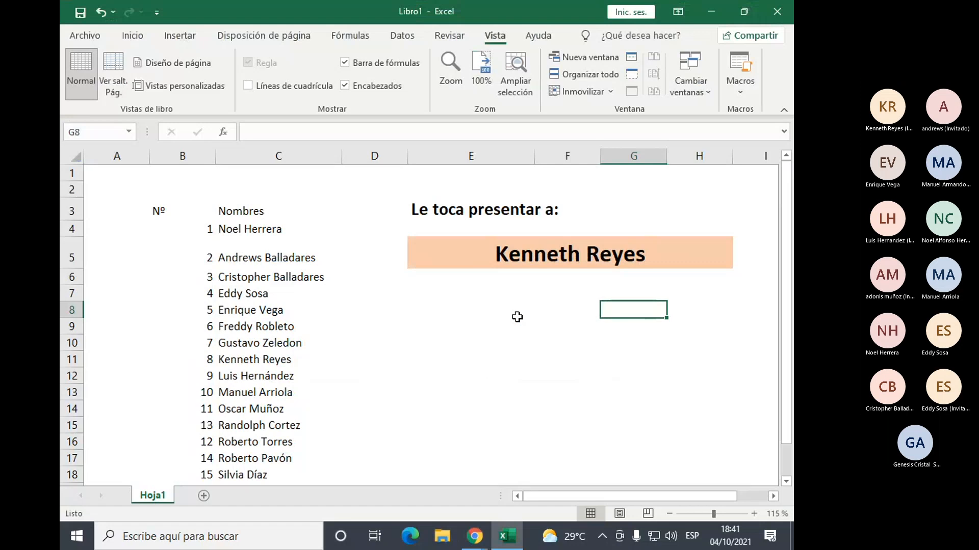
pyautogui.hotkey('alt', 'Tab')
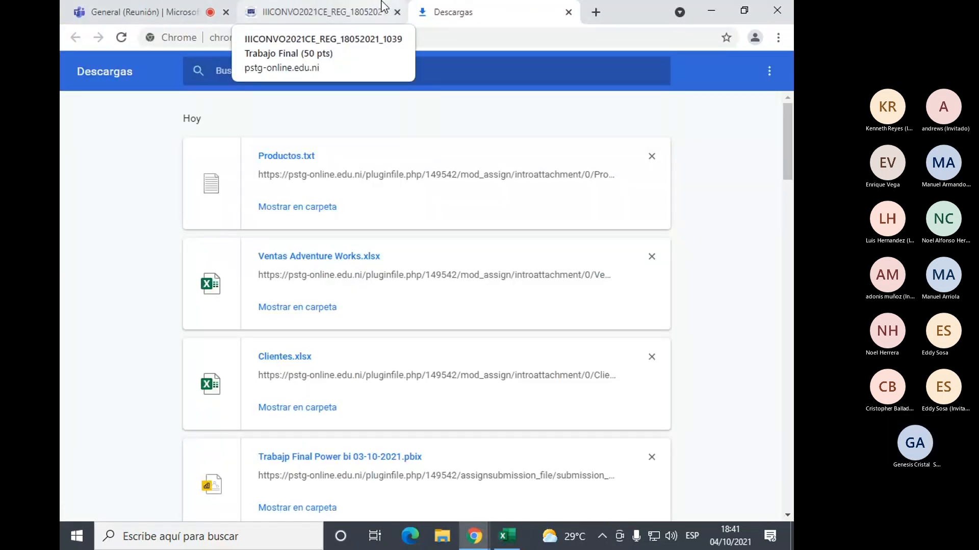
pyautogui.hotkey('alt', 'Tab')
pyautogui.click(563, 247)
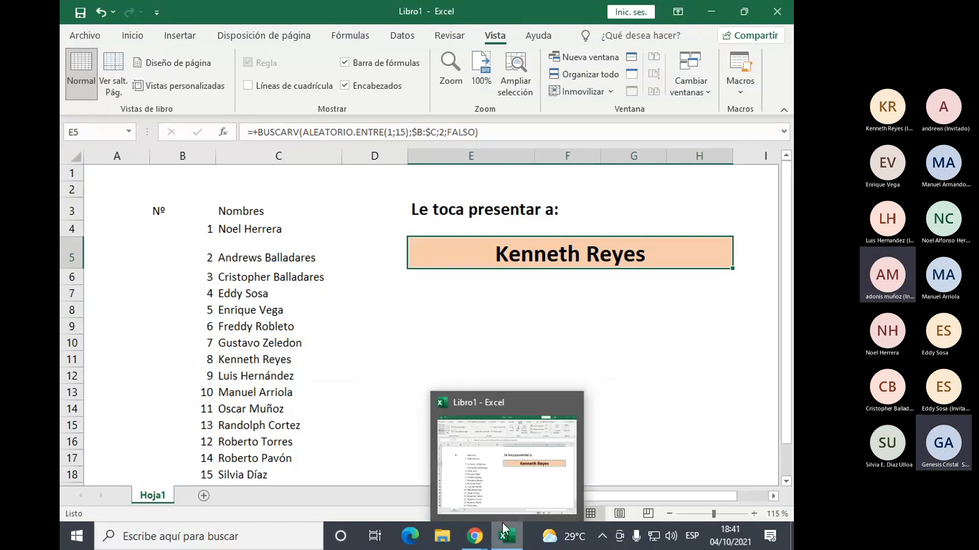
# Switch to the Teams meeting in Chrome, look through the participant list and close the Contactos pane
pyautogui.moveTo(474, 535)
pyautogui.click(420, 255)
pyautogui.click(148, 11)
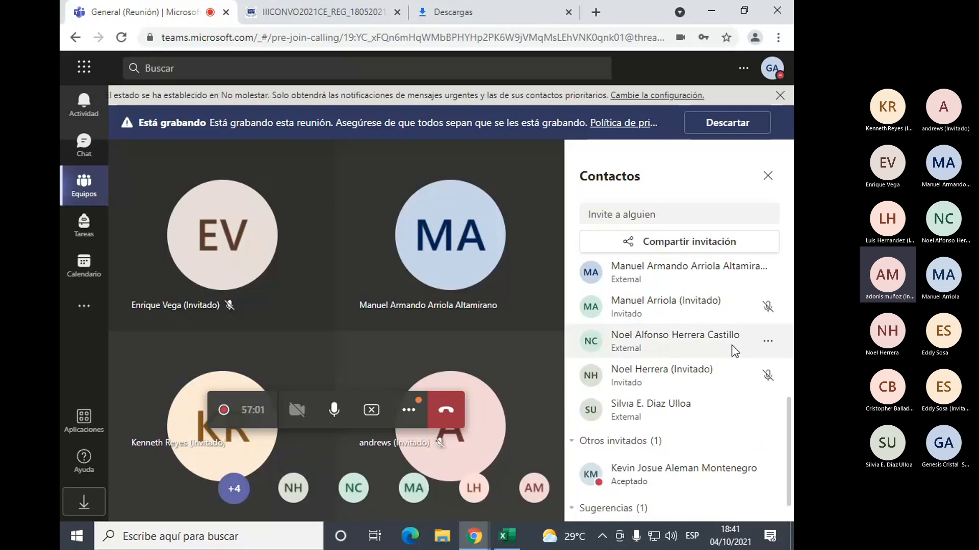
pyautogui.scroll(8, 732, 345)
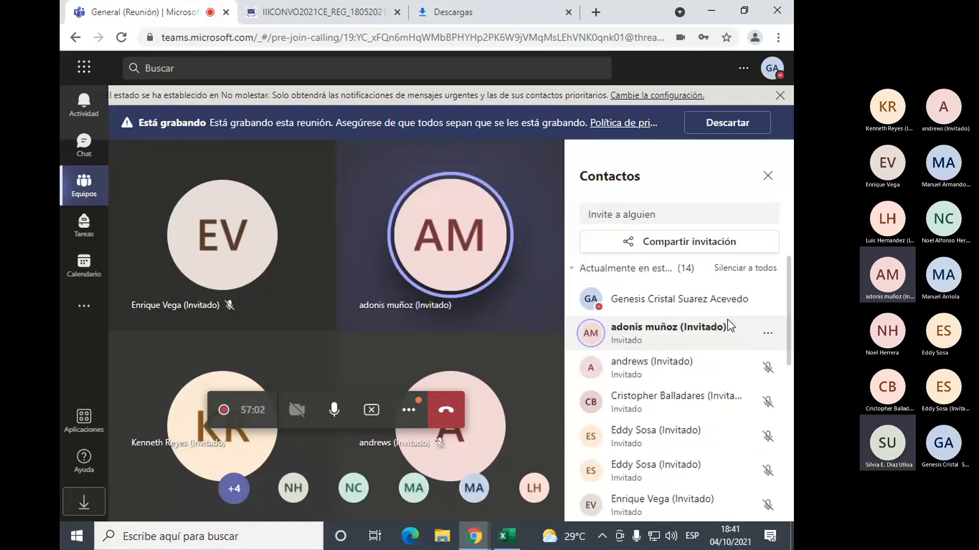
pyautogui.click(768, 177)
# Return to Excel and review the numbered name list, including entries 9, 6 and 13
pyautogui.hotkey('alt', 'Tab')
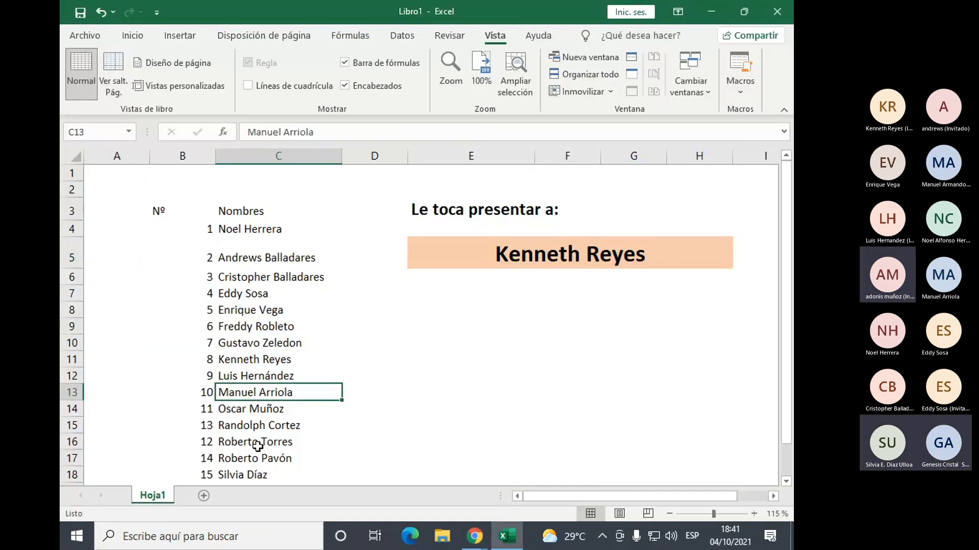
pyautogui.moveTo(227, 320); pyautogui.dragTo(204, 320)
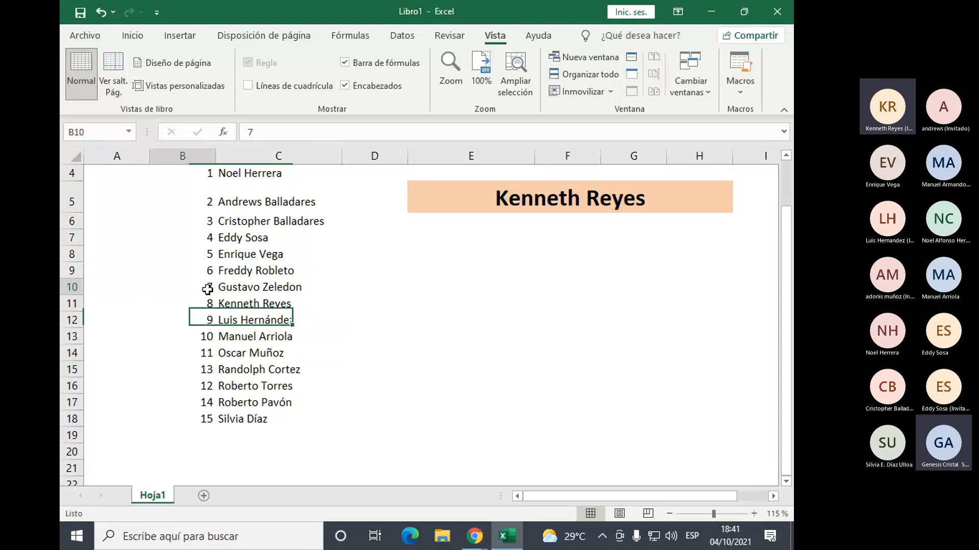
pyautogui.moveTo(201, 287); pyautogui.dragTo(240, 272)
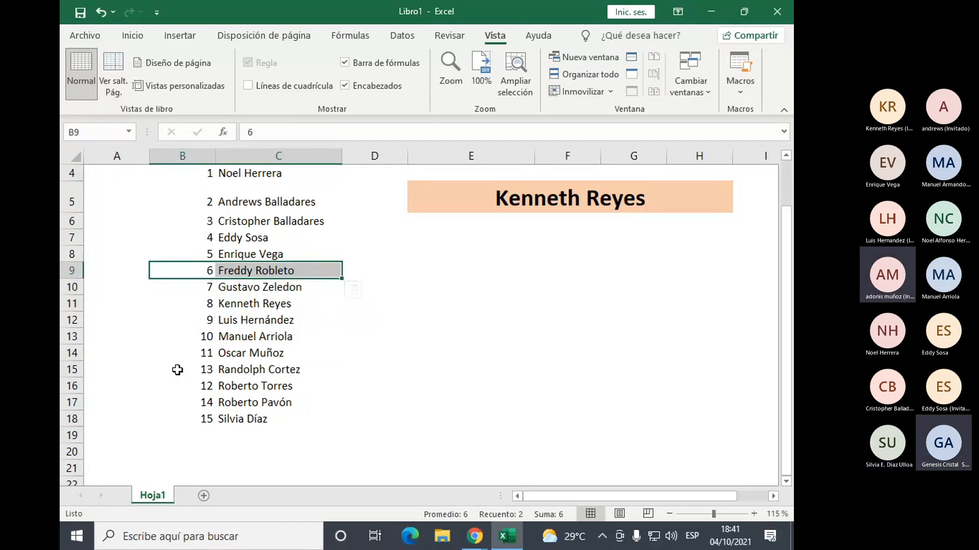
pyautogui.scroll(1, 177, 371)
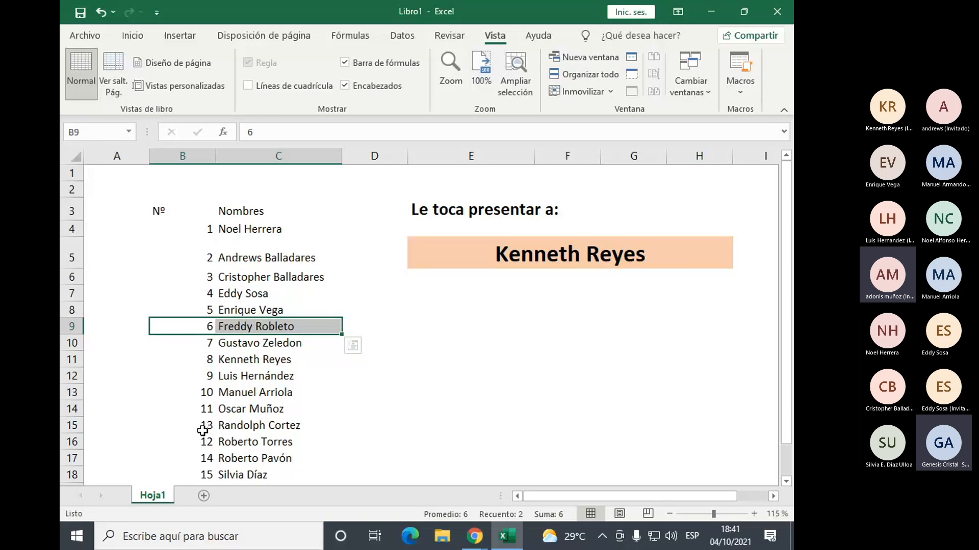
pyautogui.moveTo(202, 431); pyautogui.dragTo(270, 427)
pyautogui.click(476, 396)
pyautogui.click(498, 357)
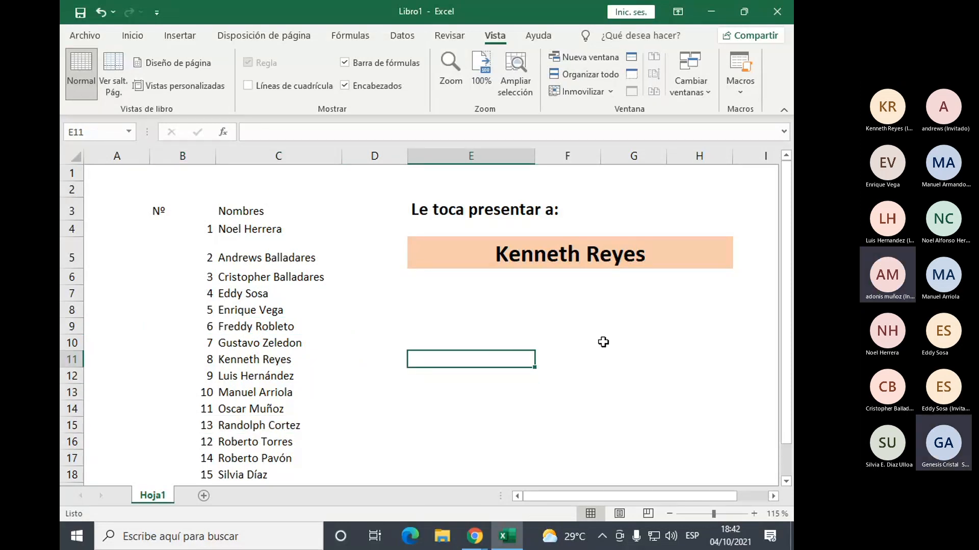
# Switch to Chrome, open all submissions of the final assignment on UNI-POSG, look through the student list and return to the Teams meeting
pyautogui.hotkey('alt', 'Tab')
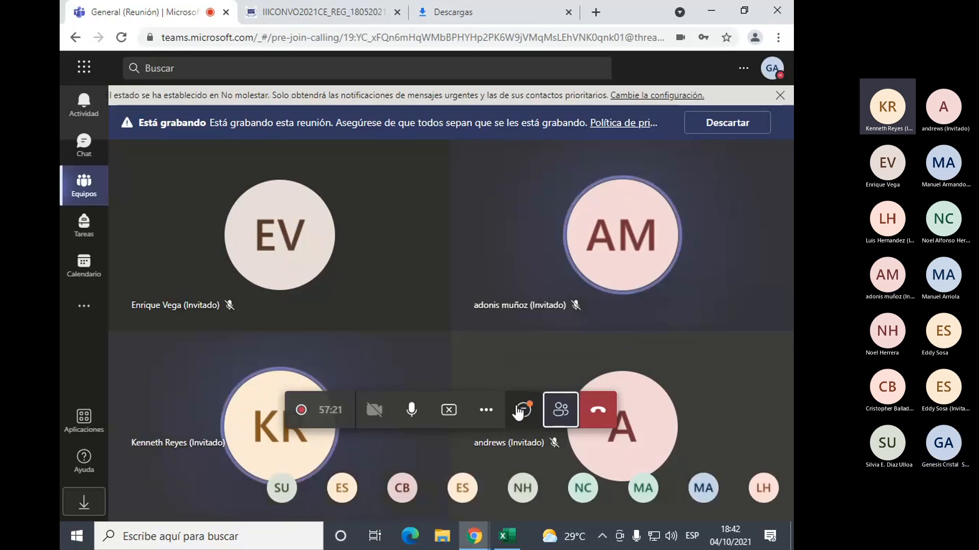
pyautogui.click(432, 8)
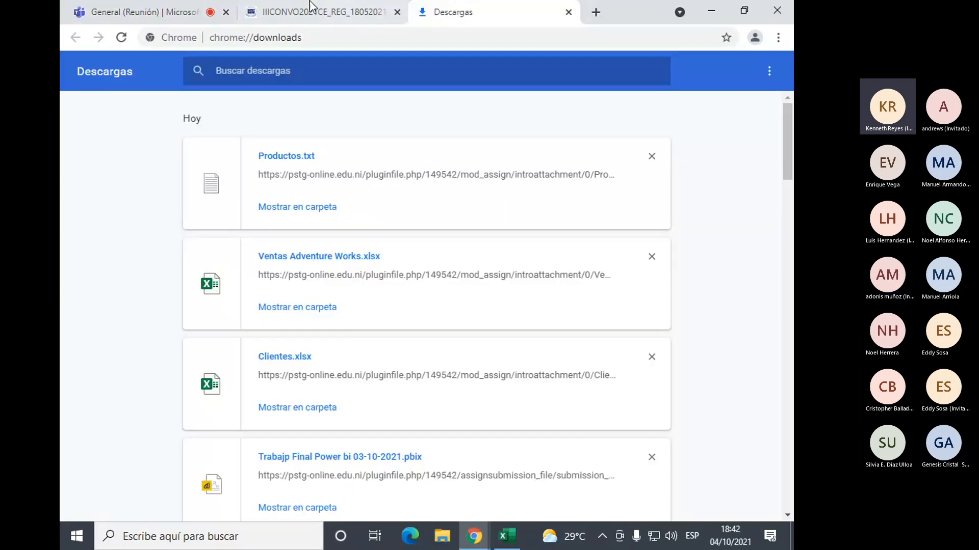
pyautogui.click(311, 7)
pyautogui.scroll(-5, 367, 204)
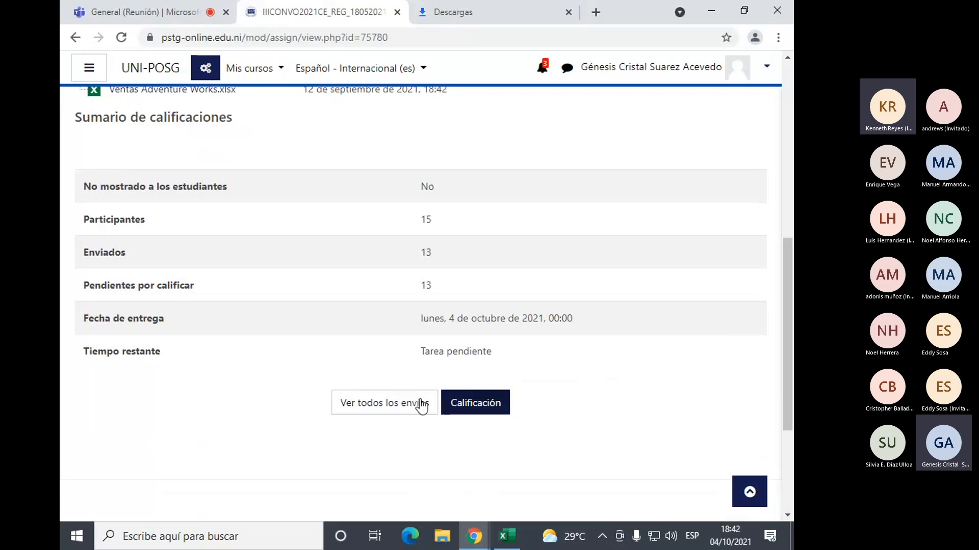
pyautogui.click(408, 408)
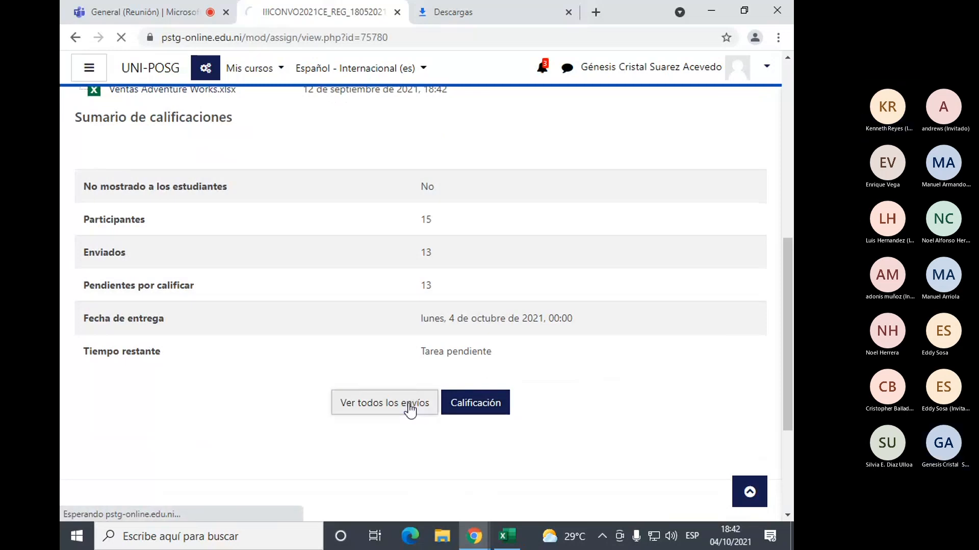
pyautogui.scroll(-8, 420, 406)
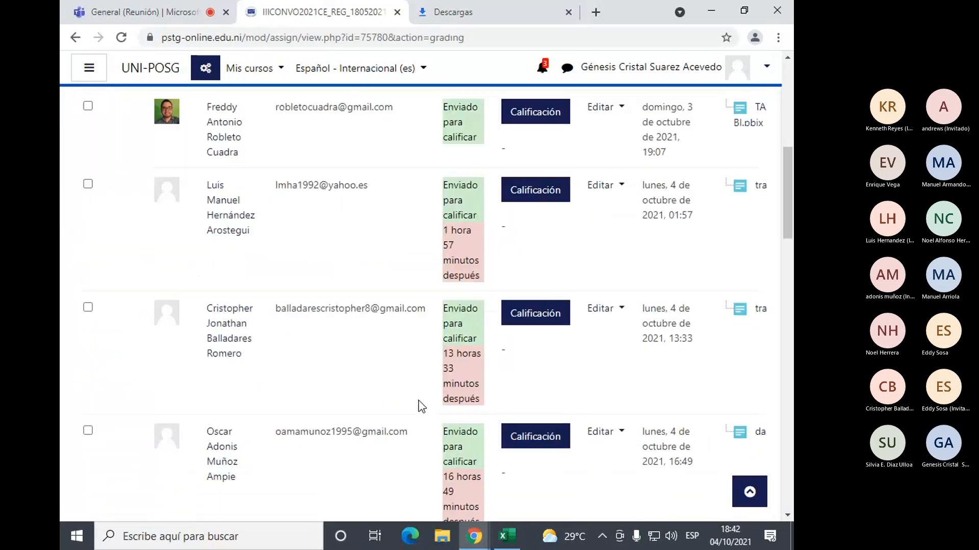
pyautogui.scroll(-15, 421, 406)
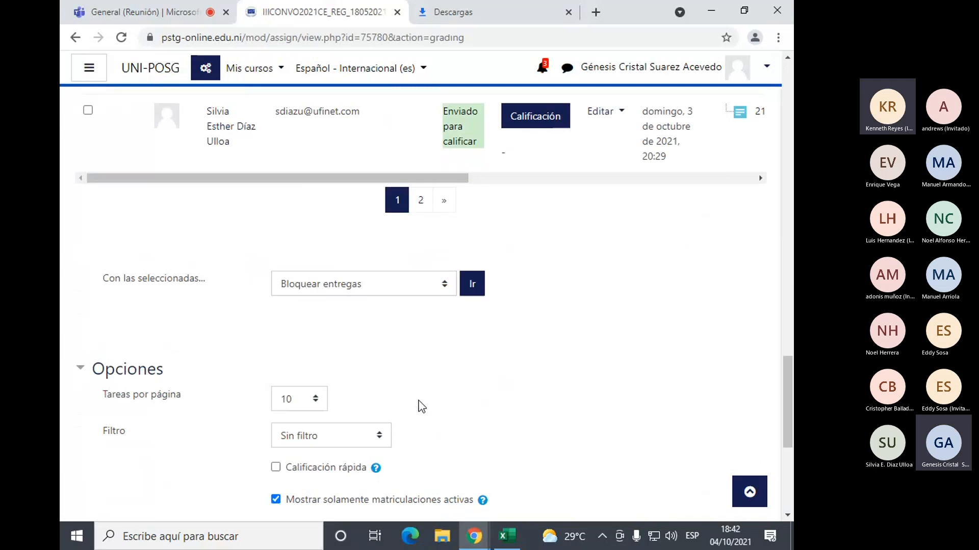
pyautogui.scroll(3, 415, 286)
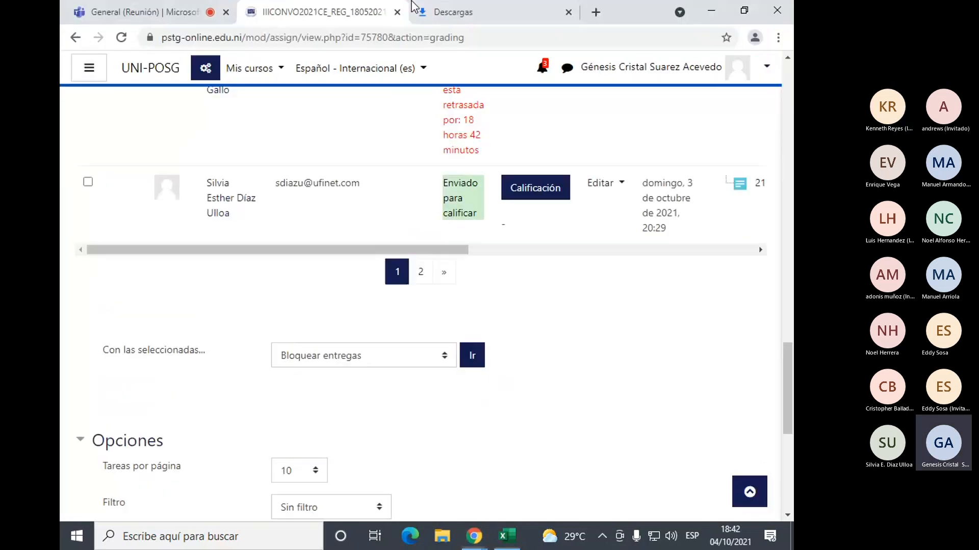
pyautogui.hotkey('ctrl', 'shift', 'Tab')
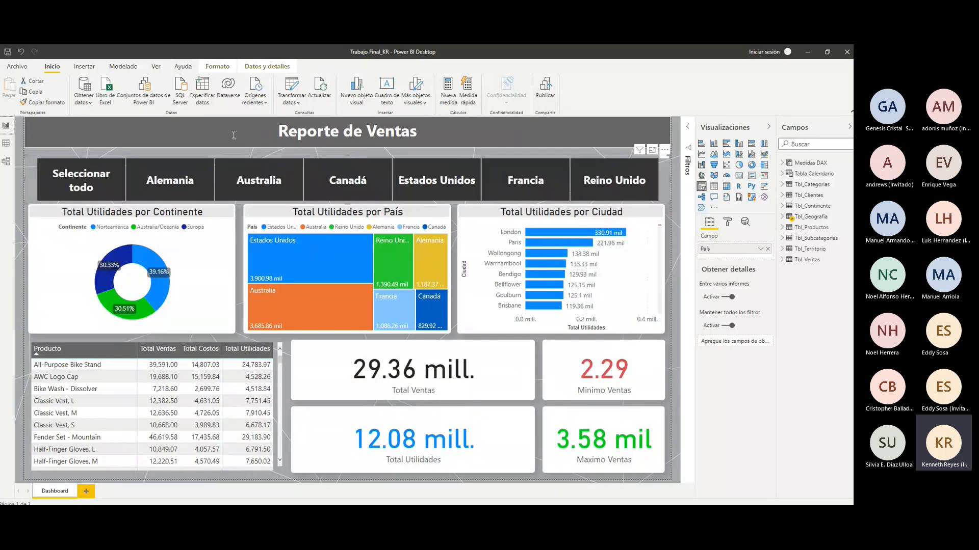
# Look at the Medidas DAX table in the data view and return to the Reporte de Ventas page
pyautogui.click(7, 143)
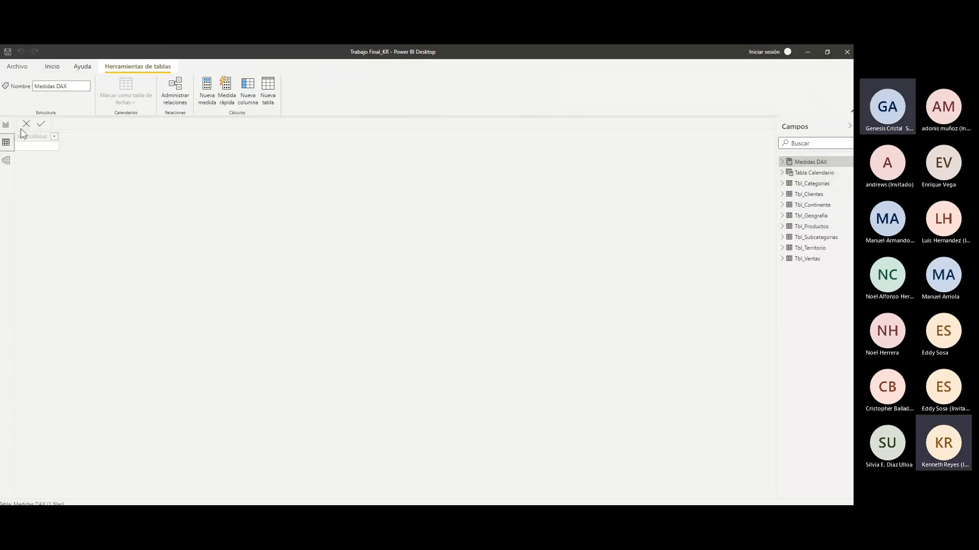
pyautogui.click(6, 124)
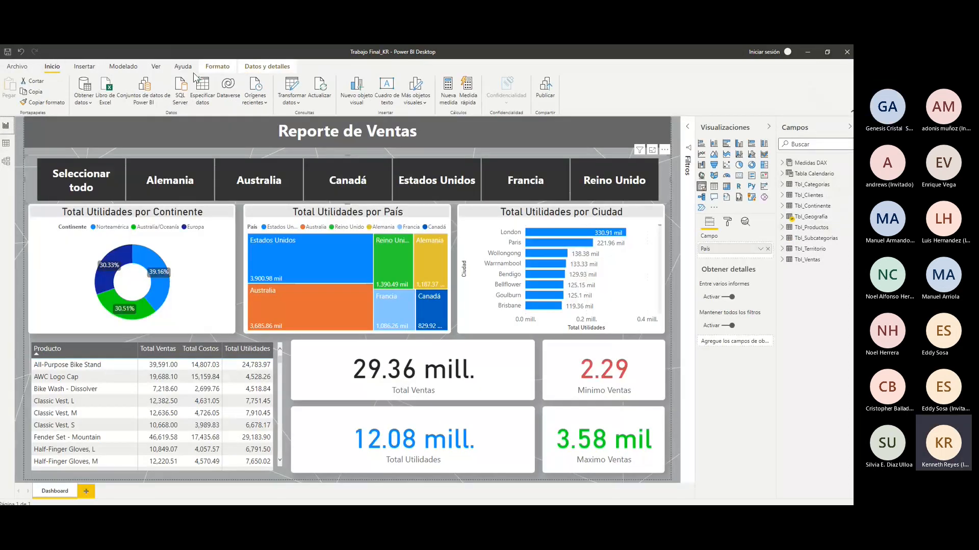
pyautogui.click(83, 67)
pyautogui.click(53, 66)
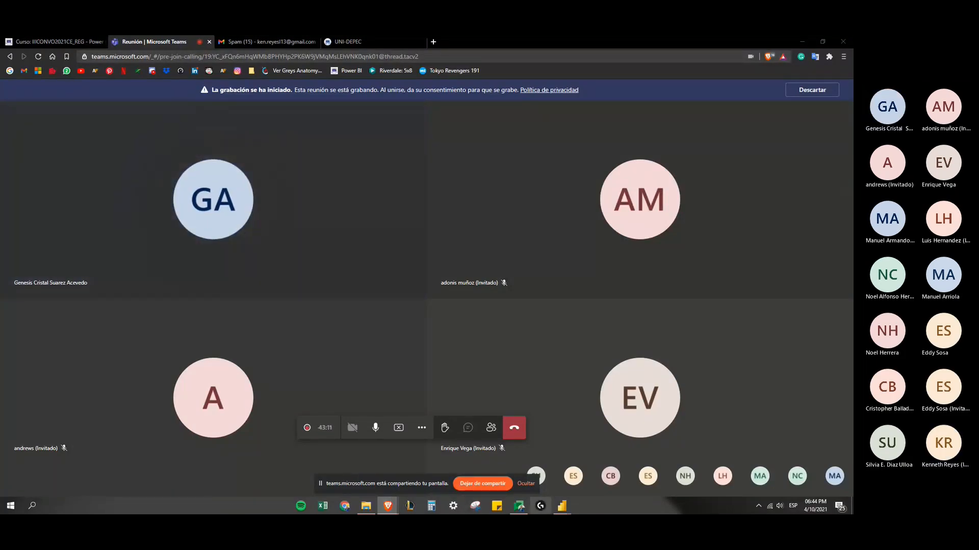
# Switch to the Trabajo Final_KR Power Query editor and look through the Tbl_Productos rows
pyautogui.moveTo(561, 507)
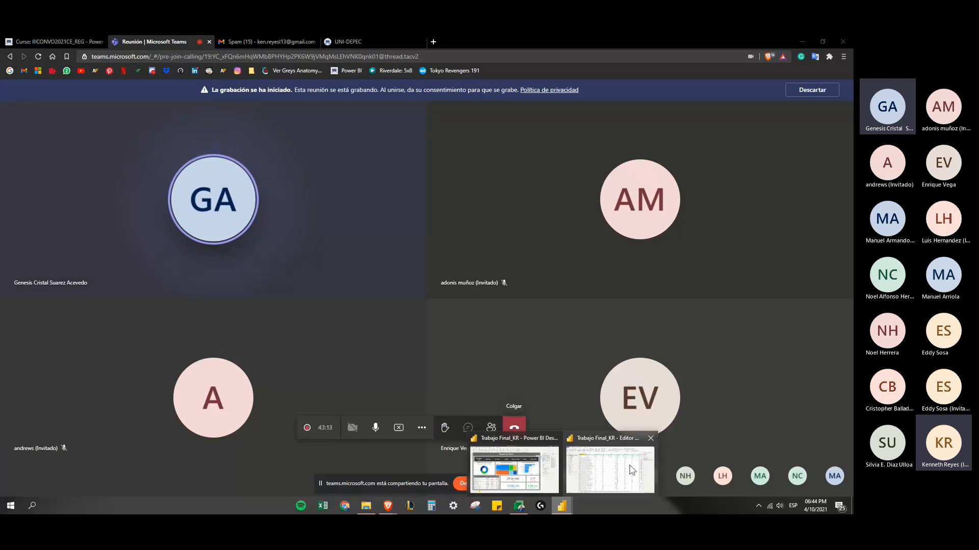
pyautogui.click(628, 476)
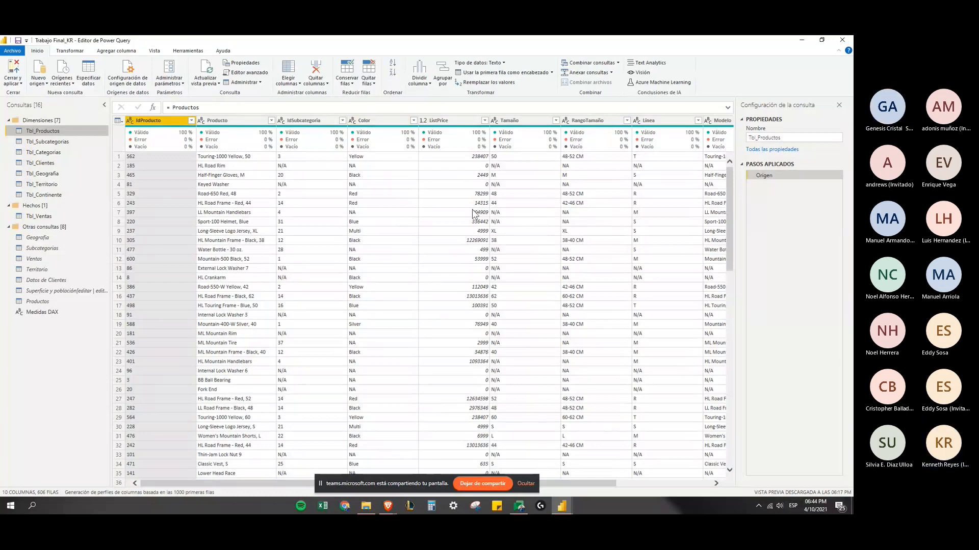
pyautogui.scroll(-4, 461, 171)
pyautogui.scroll(4, 462, 171)
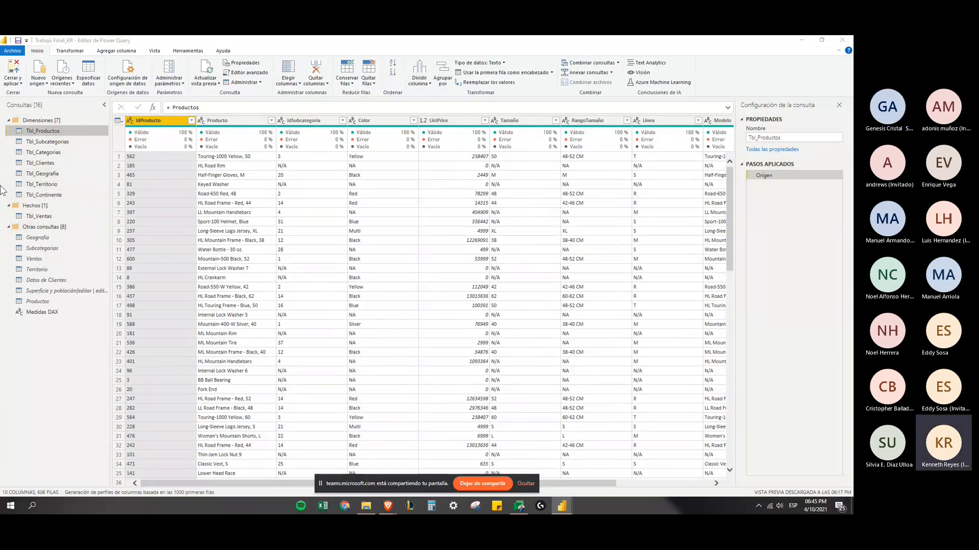
# Review the Tbl_Territorio, Tbl_Ventas, Tbl_Clientes, Tbl_Geografia and Tbl_Continente queries, including their columns and applied steps
pyautogui.click(79, 251)
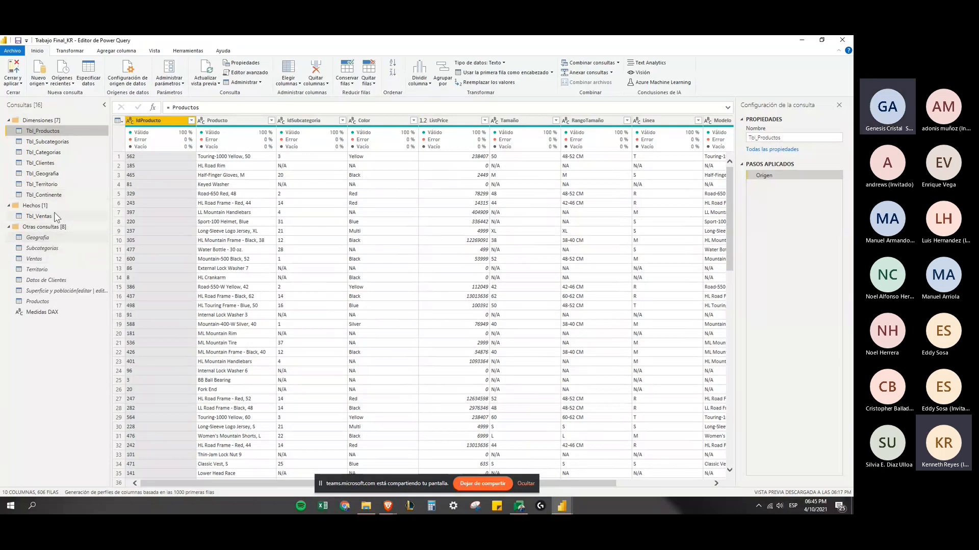
pyautogui.click(76, 184)
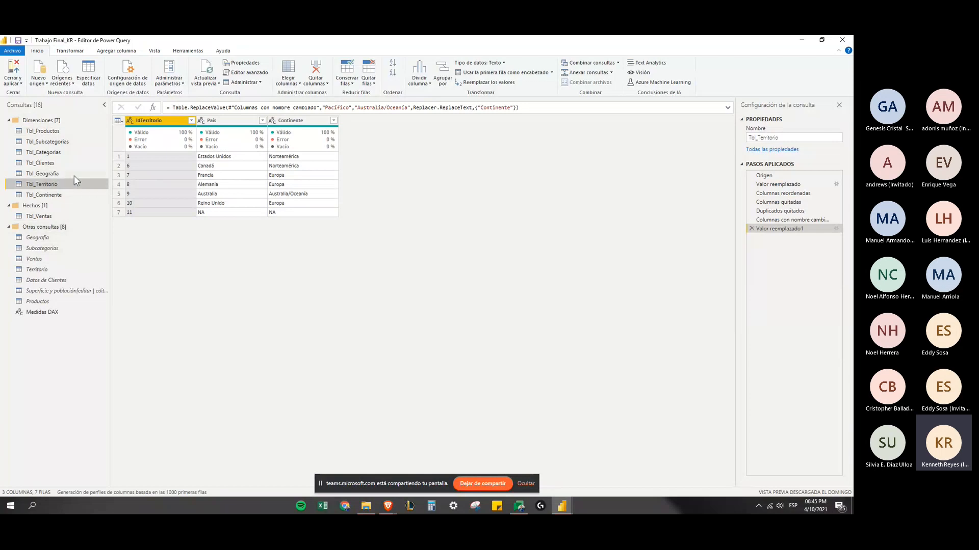
pyautogui.click(39, 216)
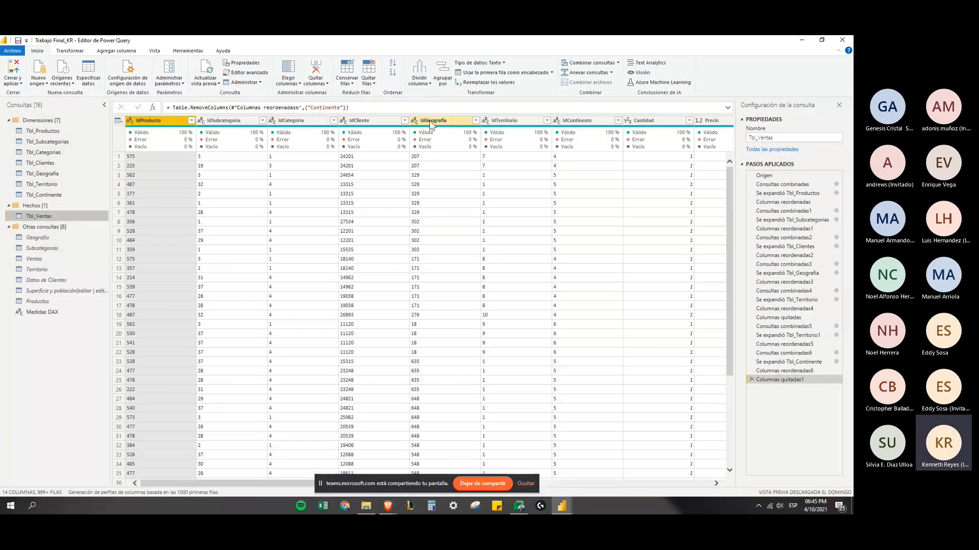
pyautogui.click(52, 164)
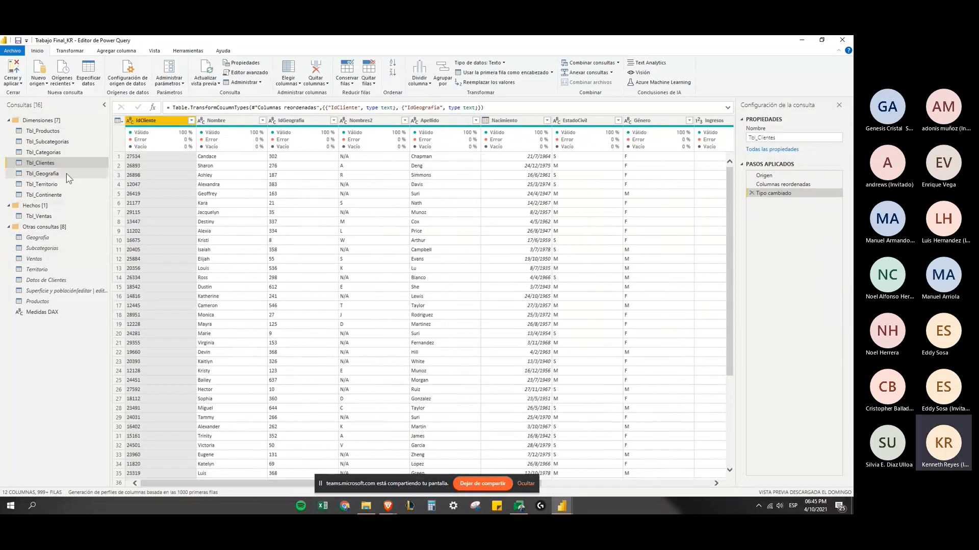
pyautogui.click(66, 173)
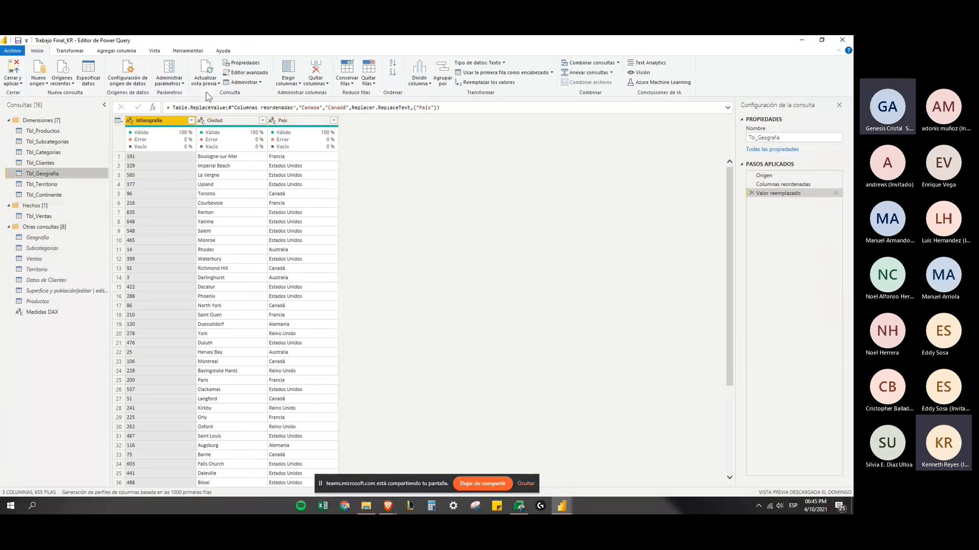
pyautogui.click(62, 186)
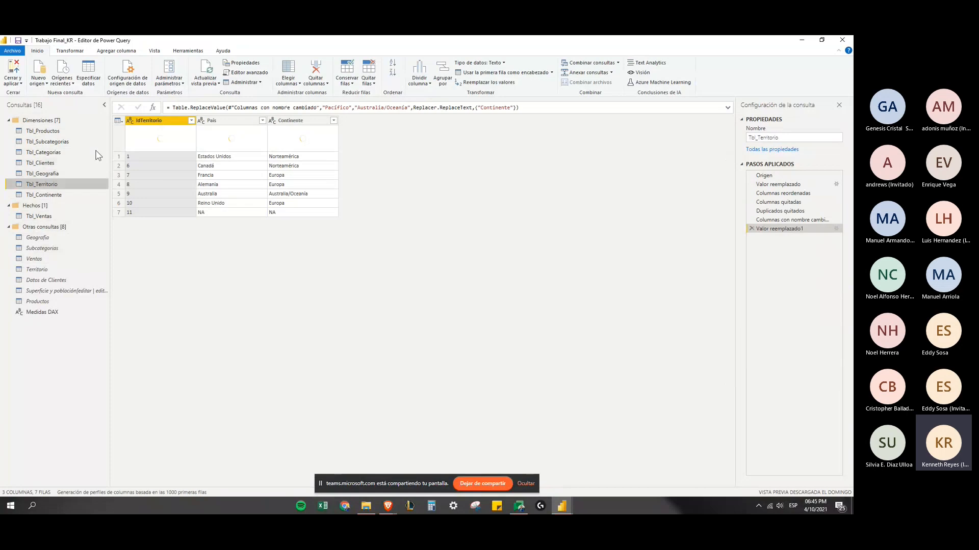
pyautogui.click(39, 193)
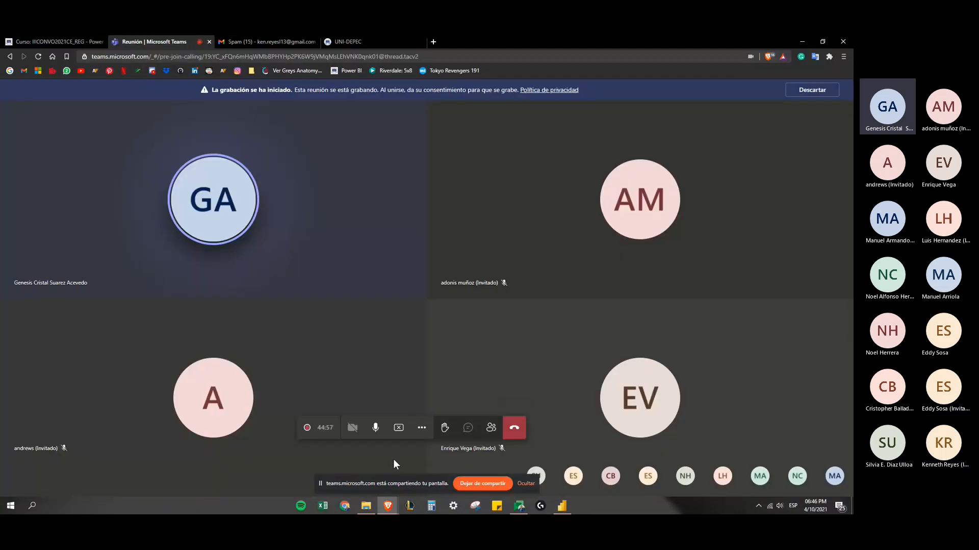
# Switch to the Trabajo Final_KR model view in Power BI Desktop and collapse the Propiedades and Campos panes
pyautogui.click(566, 507)
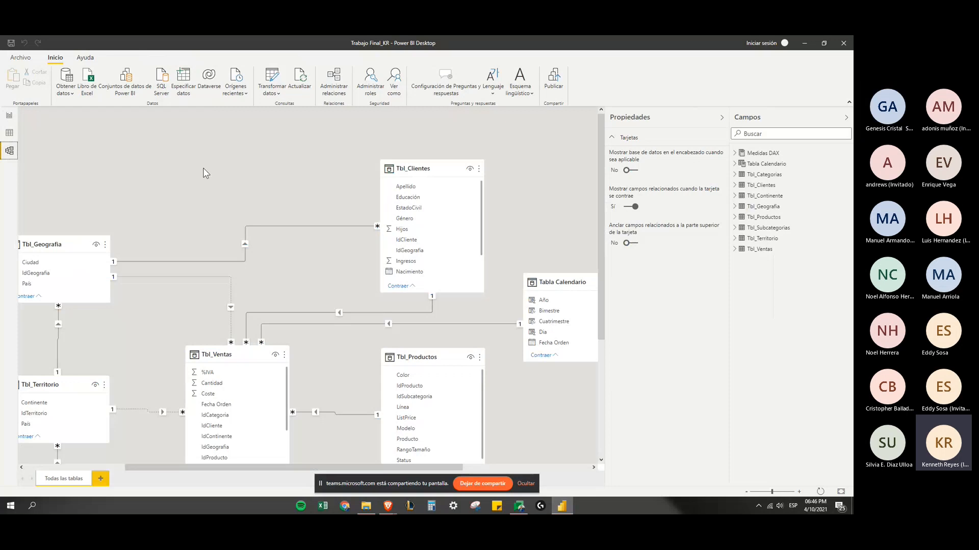
pyautogui.scroll(-3, 203, 173)
pyautogui.click(721, 118)
pyautogui.click(838, 124)
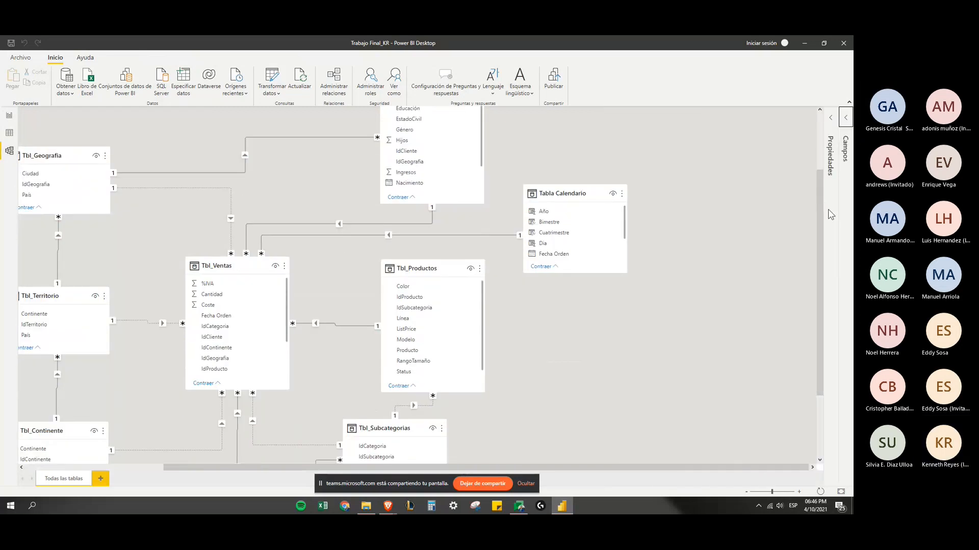
pyautogui.scroll(-1, 335, 229)
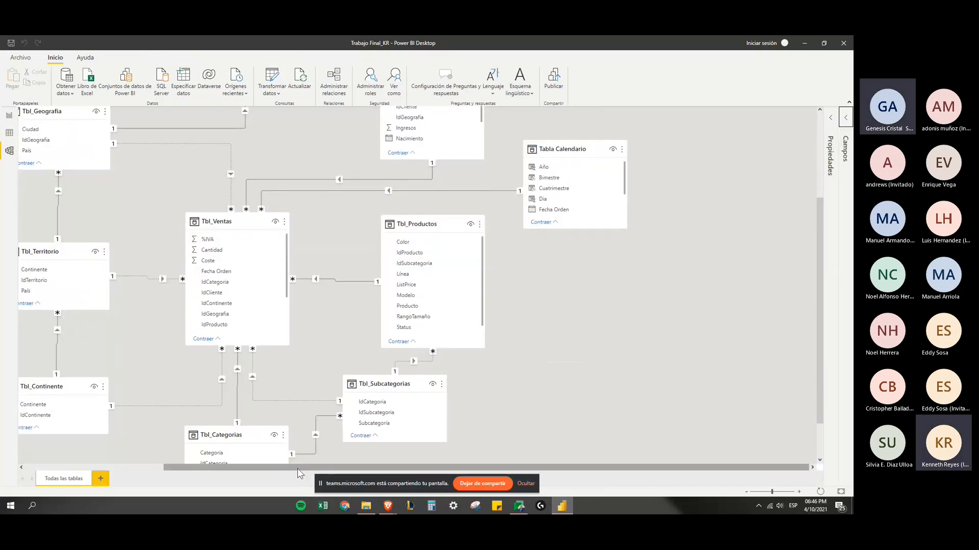
pyautogui.moveTo(298, 469); pyautogui.dragTo(175, 472)
pyautogui.scroll(-1, 482, 192)
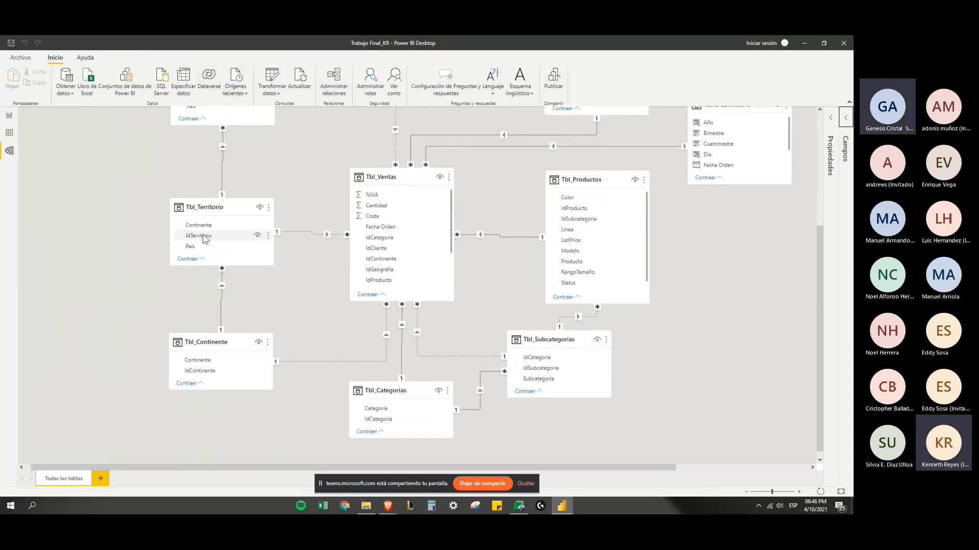
# Examine the relationships linking Tbl_Ventas with the geography, territory, continent, customer, product, category and calendar tables
pyautogui.scroll(2, 428, 188)
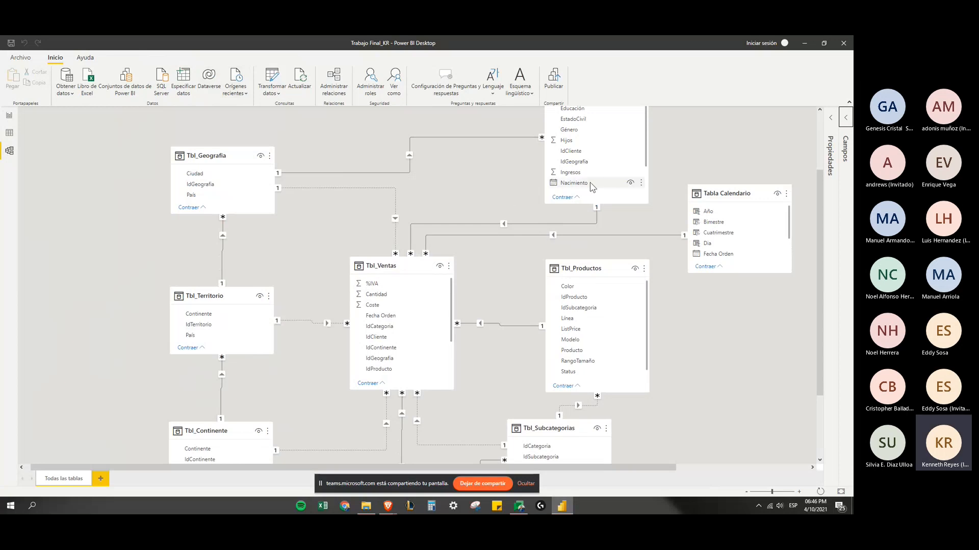
pyautogui.scroll(2, 627, 158)
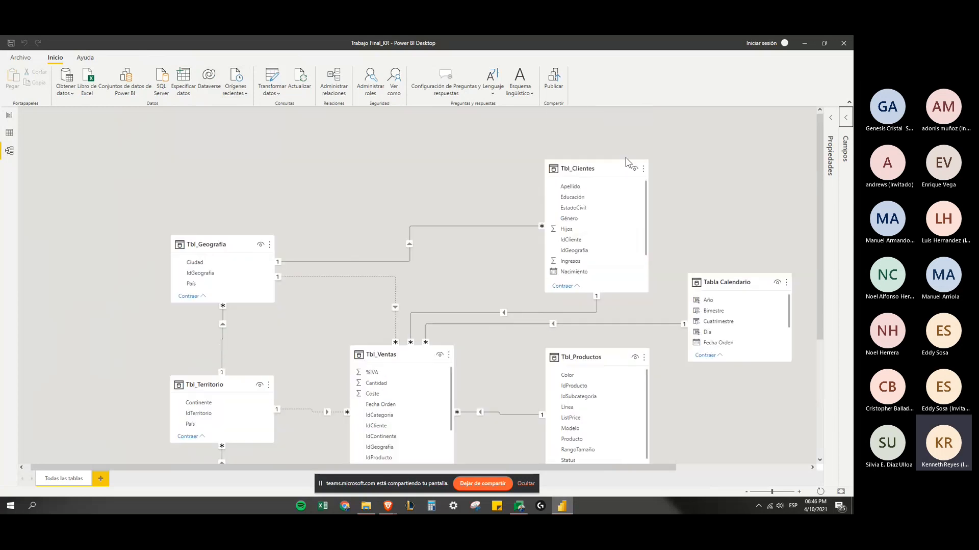
pyautogui.scroll(-1, 625, 157)
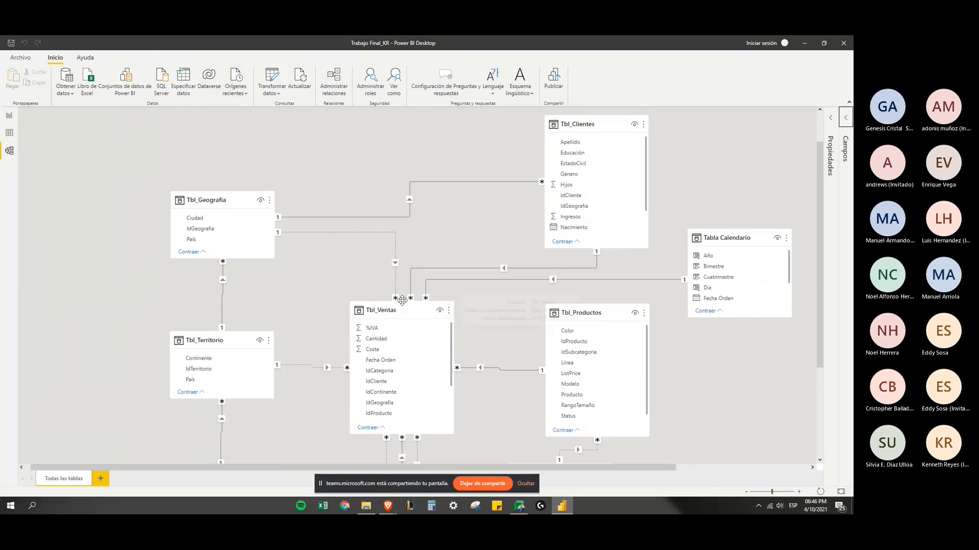
pyautogui.scroll(-3, 436, 216)
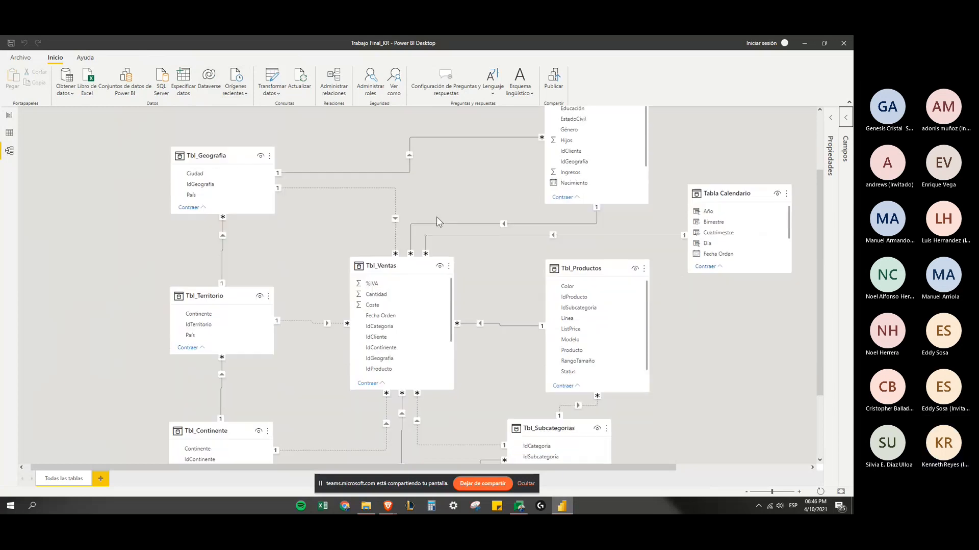
pyautogui.scroll(-1, 439, 215)
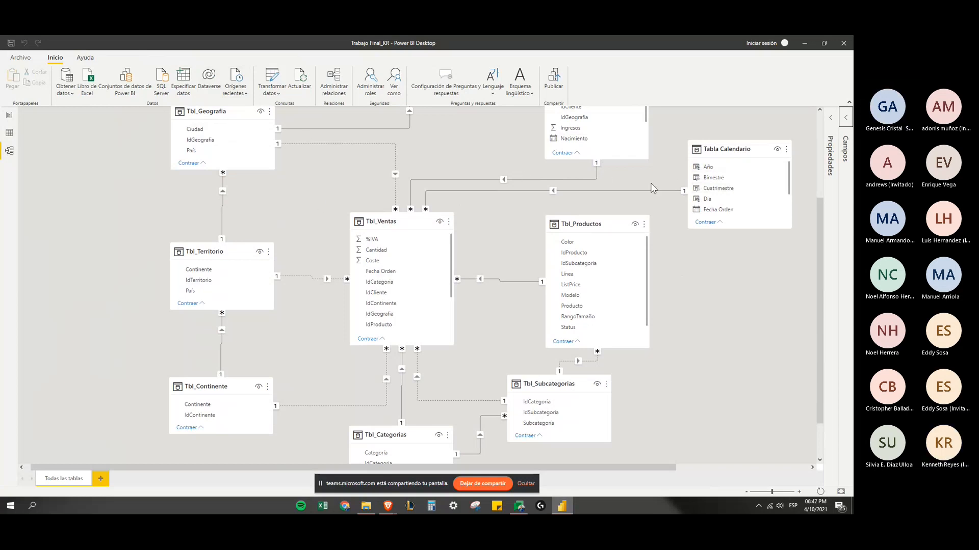
pyautogui.scroll(-2, 622, 208)
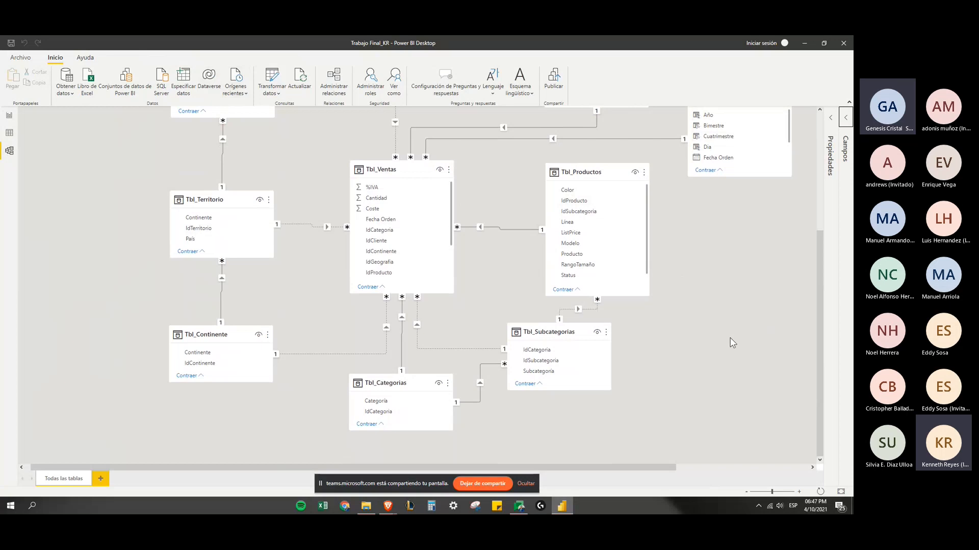
pyautogui.scroll(2, 657, 326)
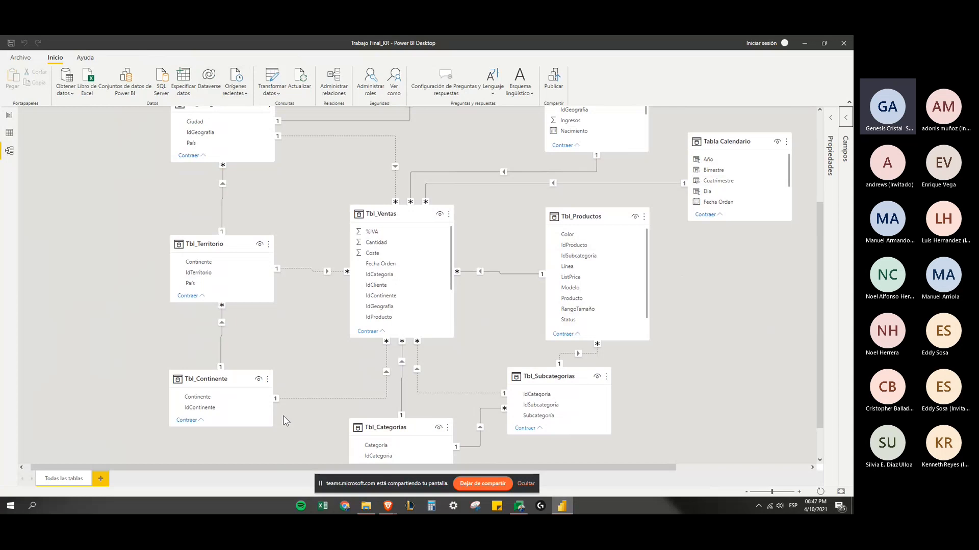
pyautogui.scroll(1, 332, 297)
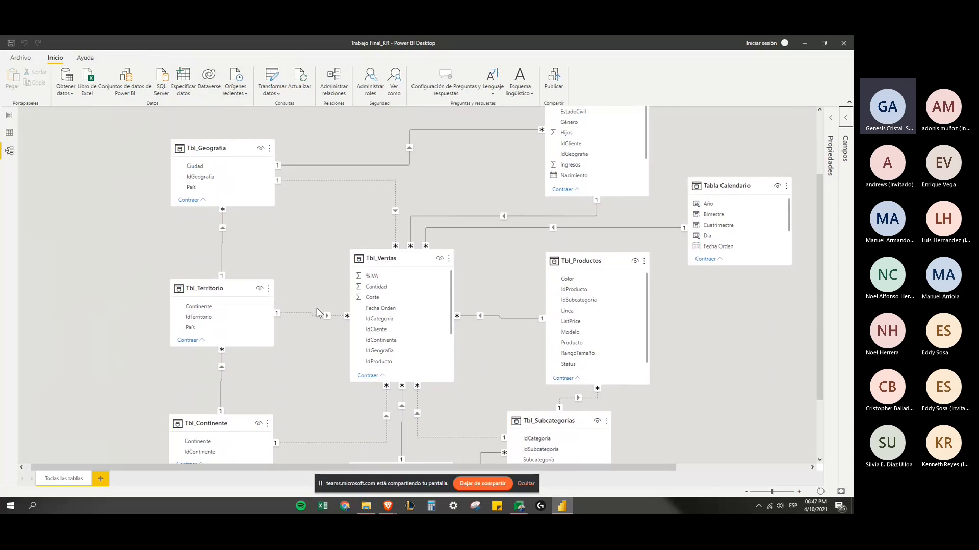
pyautogui.scroll(1, 449, 203)
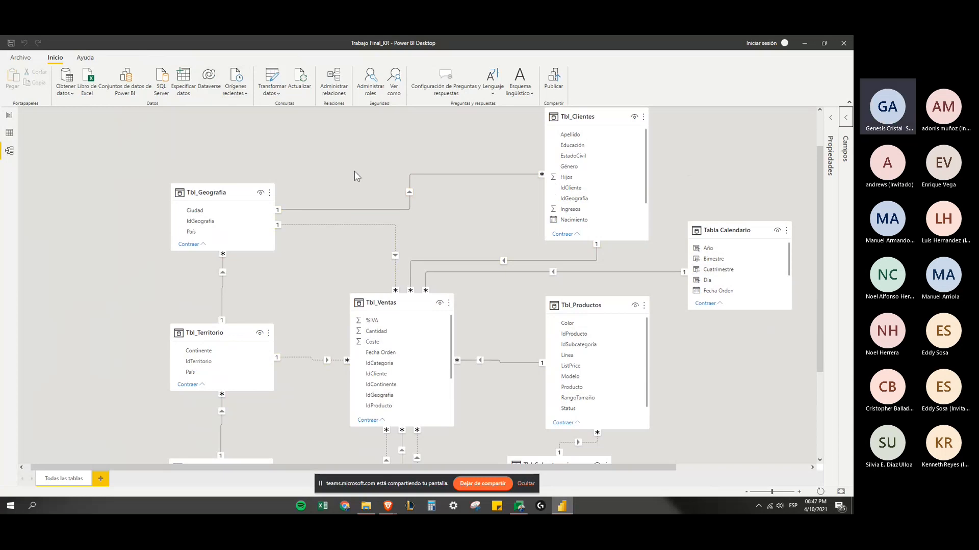
pyautogui.scroll(-1, 354, 172)
pyautogui.scroll(-1, 356, 175)
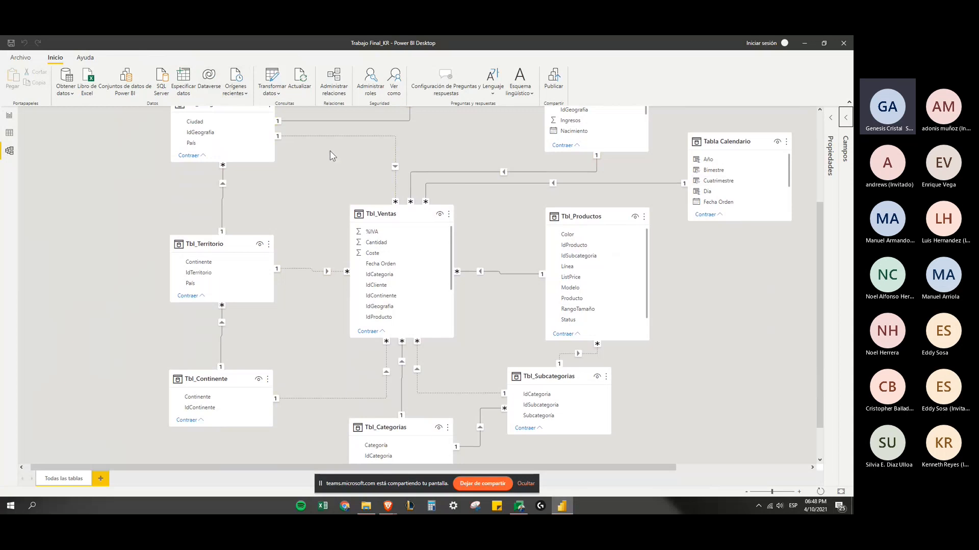
pyautogui.scroll(2, 330, 151)
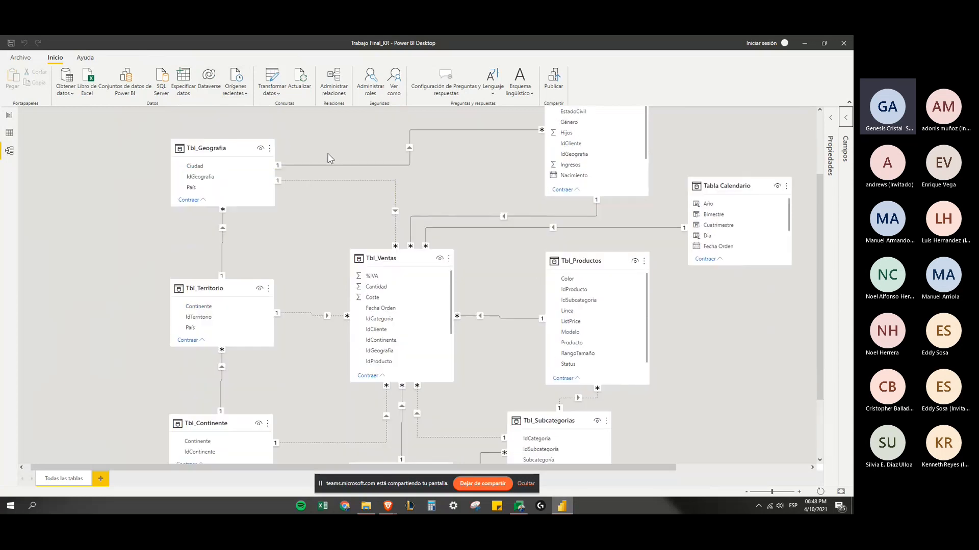
pyautogui.rightClick(305, 182)
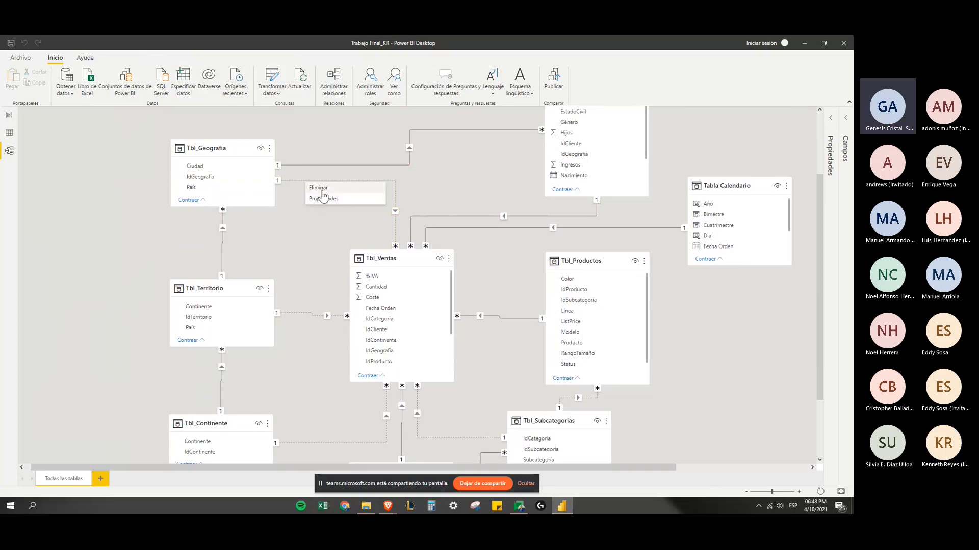
pyautogui.click(320, 187)
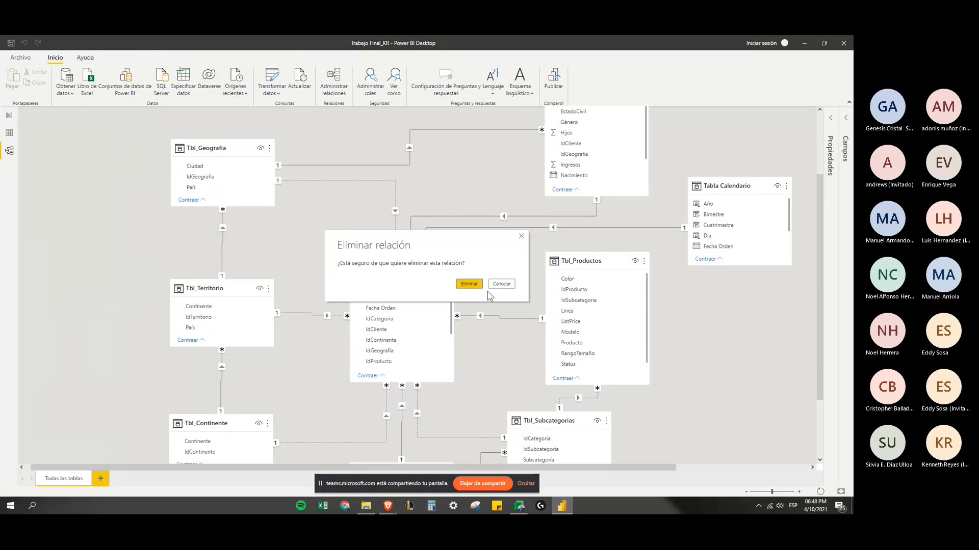
pyautogui.click(501, 285)
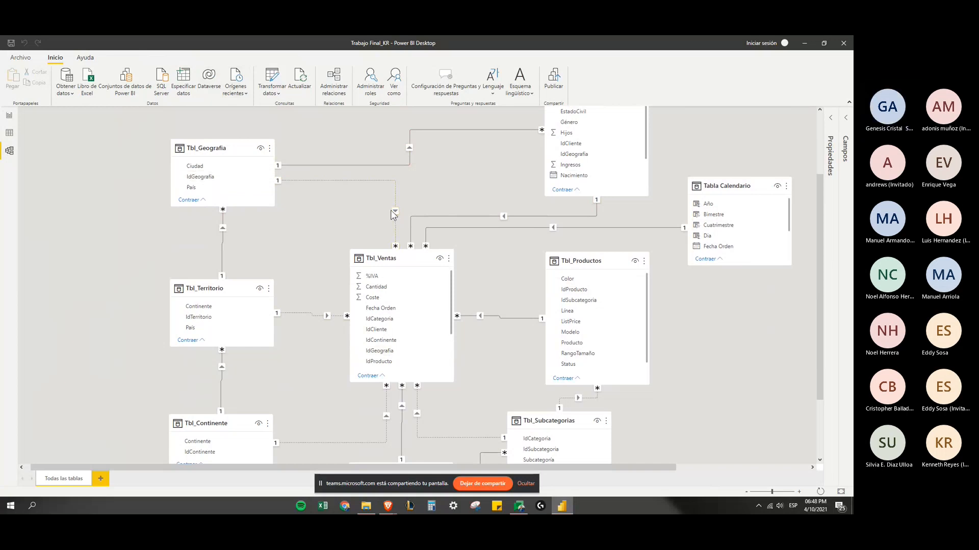
# Look through the ID fields of Tbl_Ventas and compare them with the Tbl_Geografia, Tbl_Territorio and Tbl_Clientes tables
pyautogui.scroll(1, 441, 189)
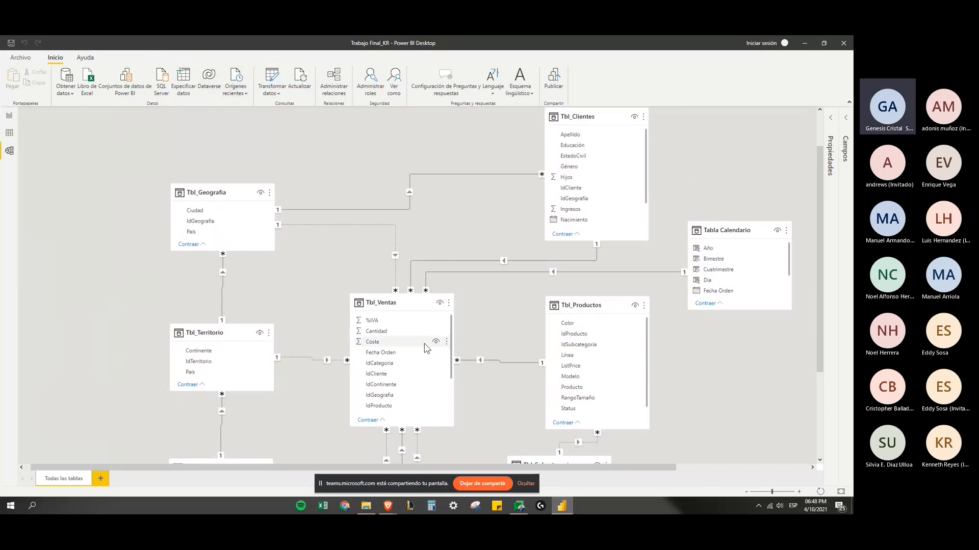
pyautogui.scroll(-2, 423, 345)
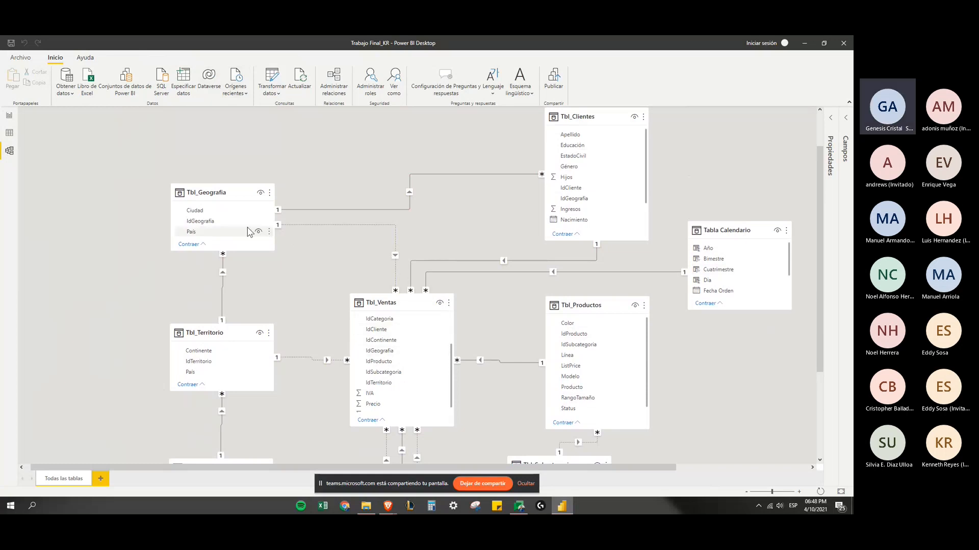
pyautogui.scroll(-1, 247, 224)
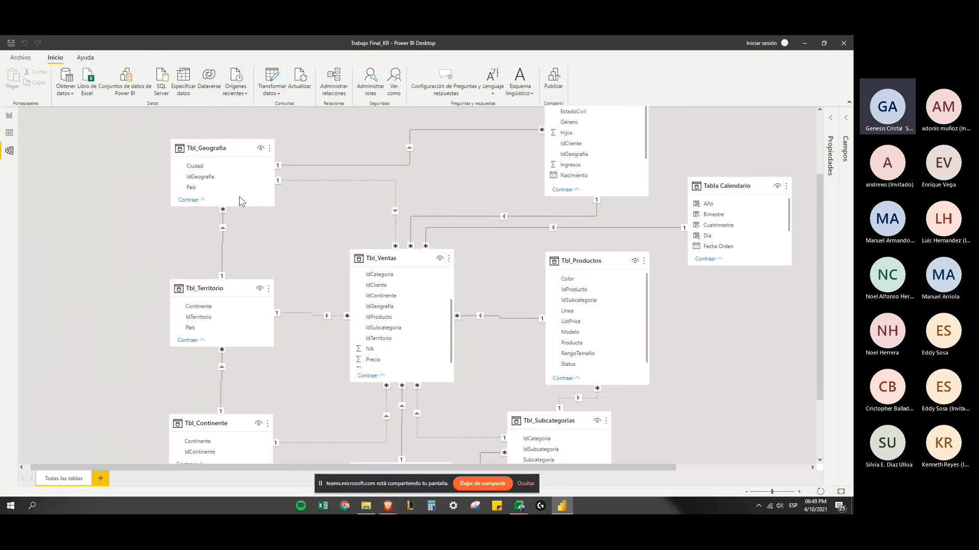
pyautogui.scroll(1, 239, 197)
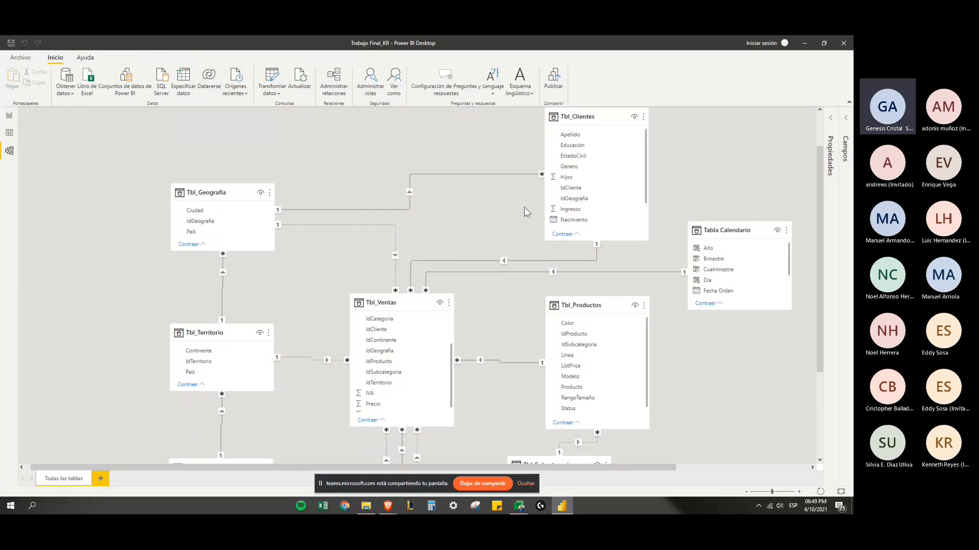
# Examine the relationships chaining Tbl_Geografia, Tbl_Territorio and Tbl_Continente and linking Tbl_Geografia to Tbl_Clientes in the model diagram
pyautogui.scroll(1, 524, 207)
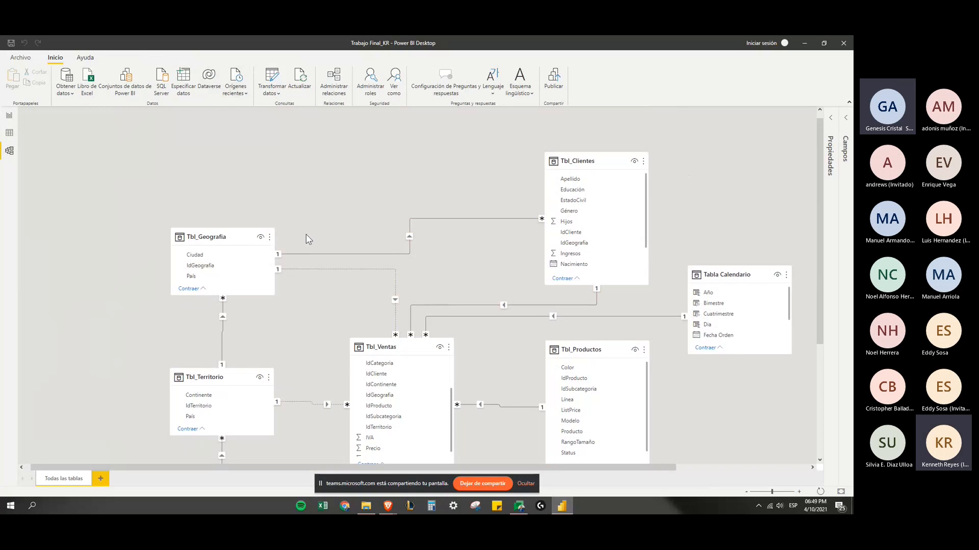
pyautogui.scroll(-1, 489, 168)
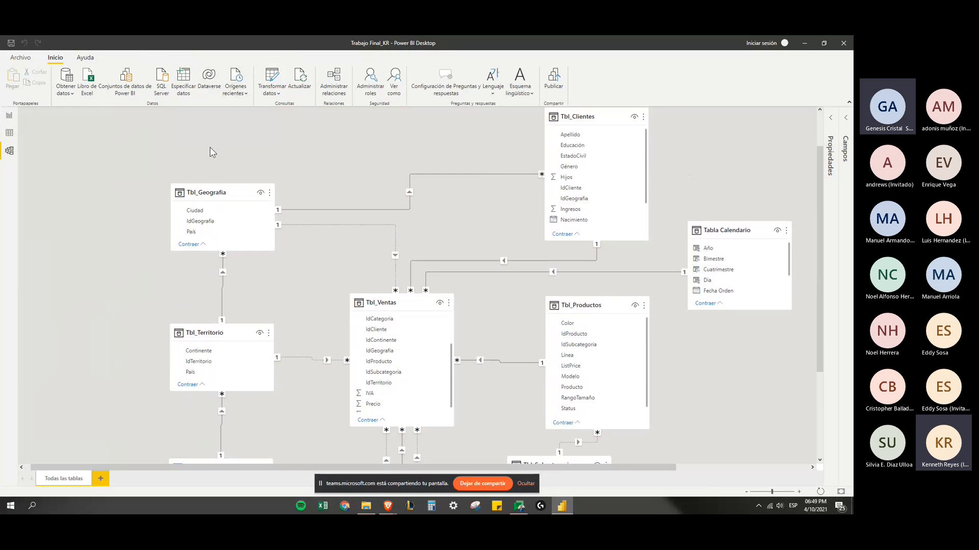
pyautogui.scroll(-2, 222, 158)
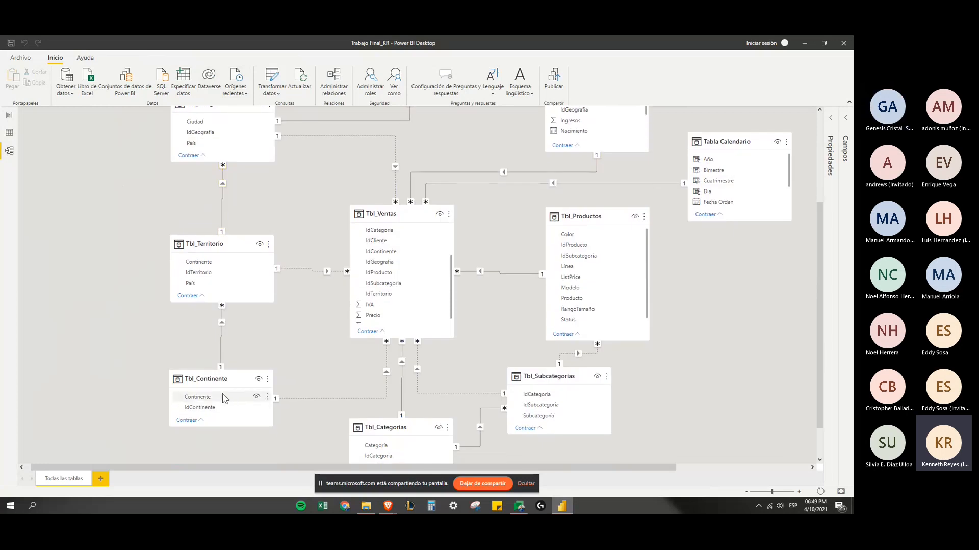
pyautogui.scroll(3, 220, 316)
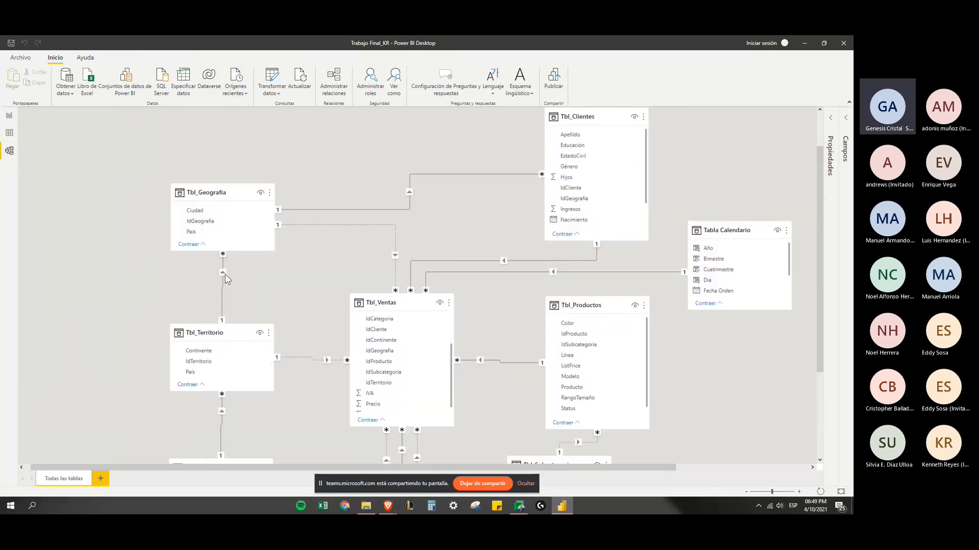
pyautogui.click(224, 273)
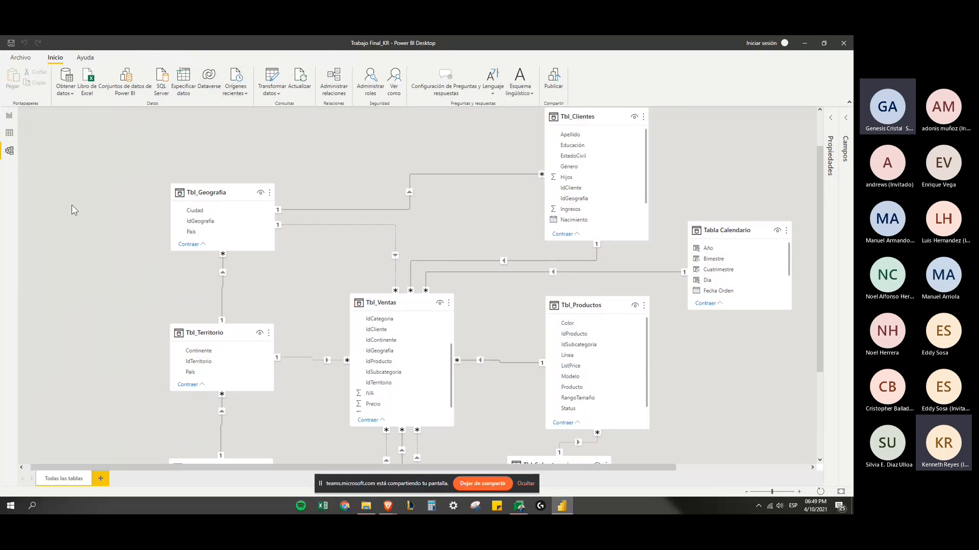
# Glance at the report page, return to the model view and inspect how Tbl_Productos, Tbl_Subcategorias and Tbl_Categorias connect to Tbl_Ventas
pyautogui.click(9, 115)
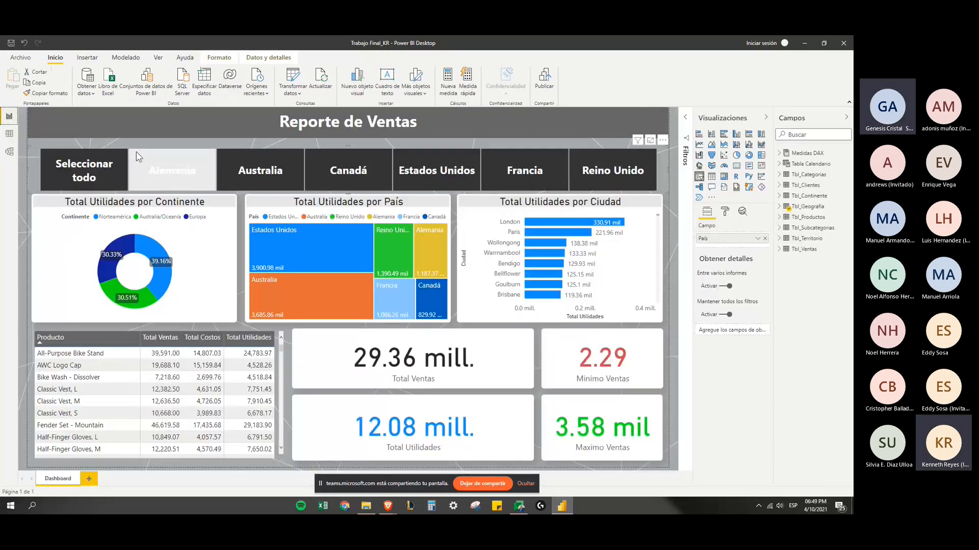
pyautogui.click(9, 151)
pyautogui.scroll(-3, 644, 218)
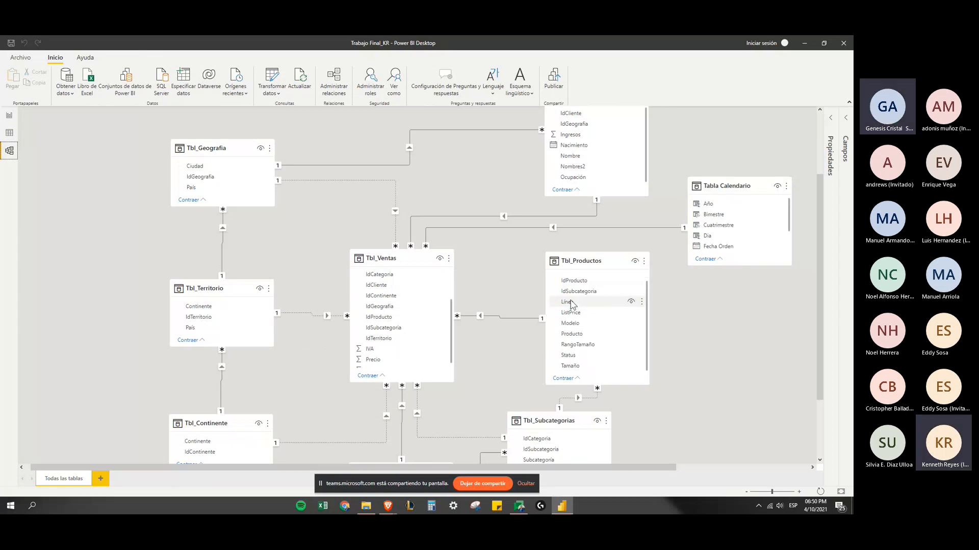
pyautogui.scroll(-3, 630, 271)
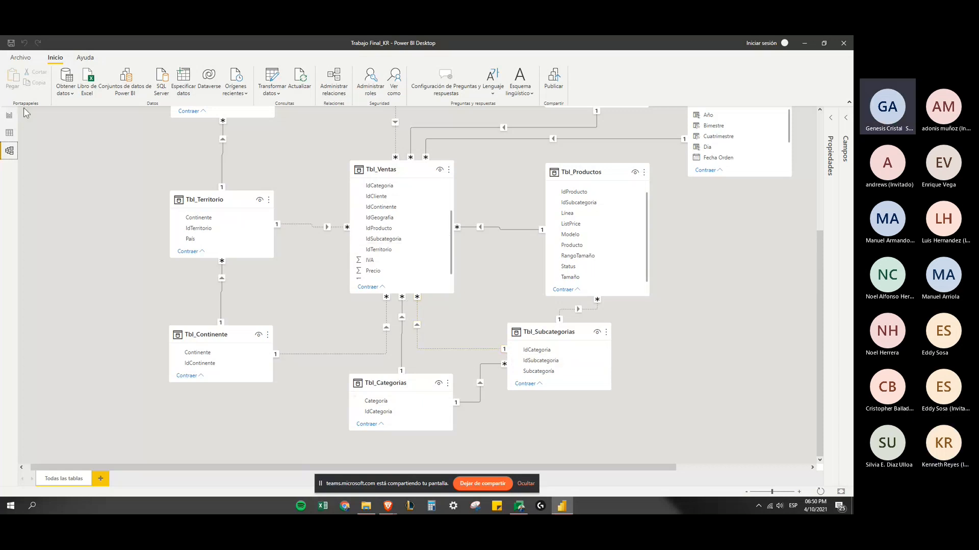
# Open the report view and look through the Total Utilidades por Ciudad chart and the product table on the Dashboard page
pyautogui.click(9, 115)
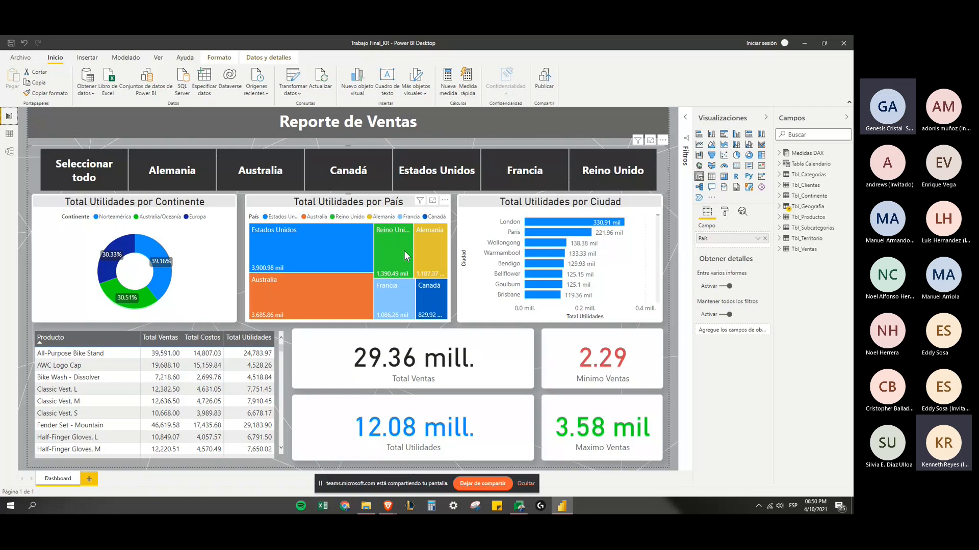
pyautogui.scroll(-5, 591, 236)
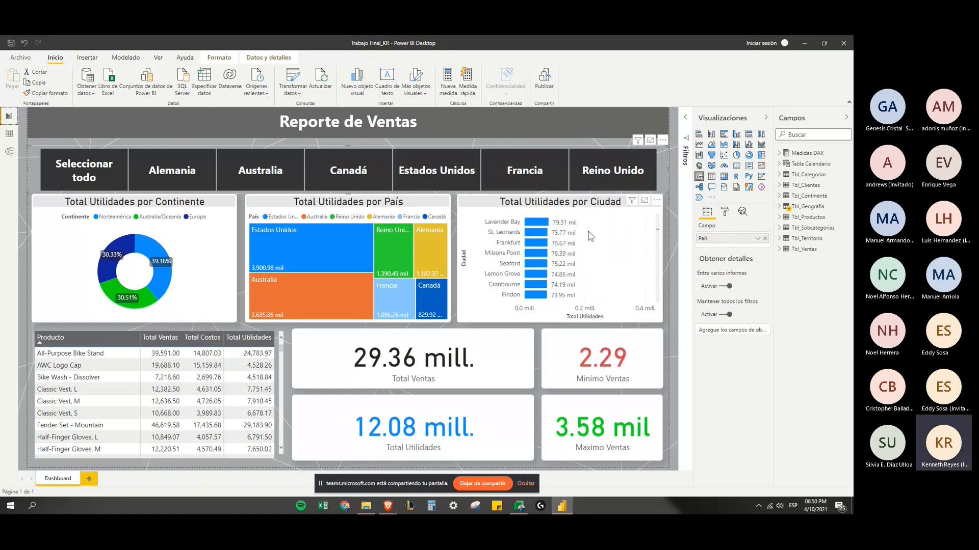
pyautogui.scroll(5, 582, 231)
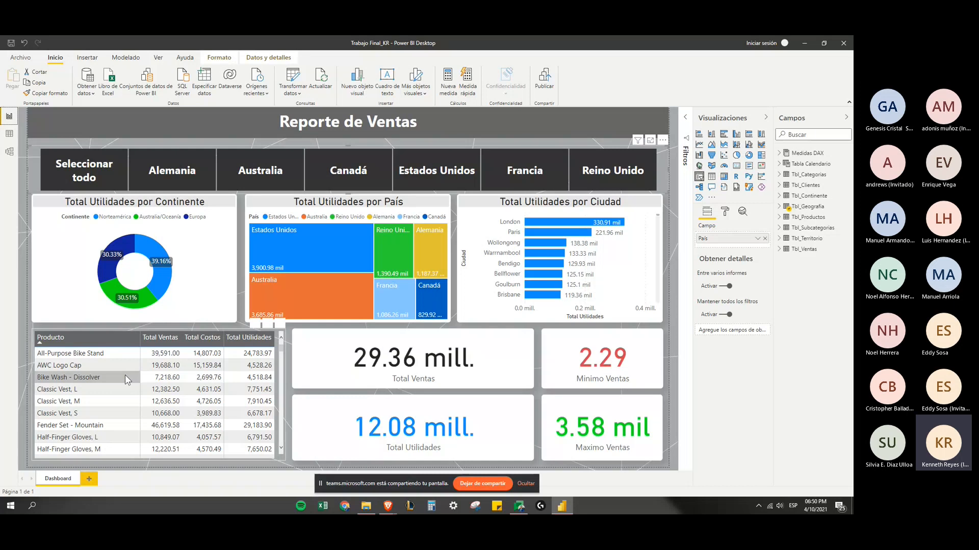
pyautogui.scroll(-20, 227, 369)
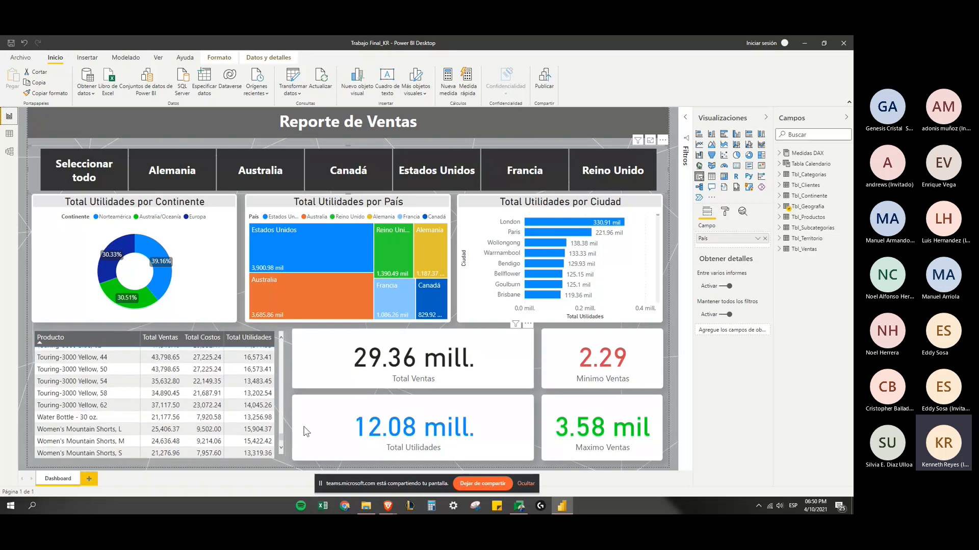
pyautogui.scroll(20, 153, 367)
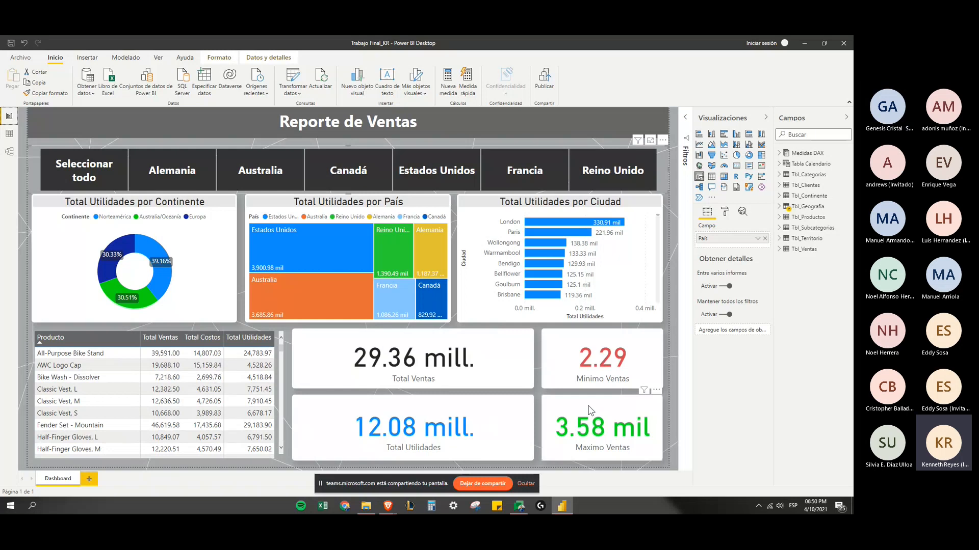
# Test the country slicer with Alemania and Australia, separately and combined, and reset it to Seleccionar todo
pyautogui.click(172, 175)
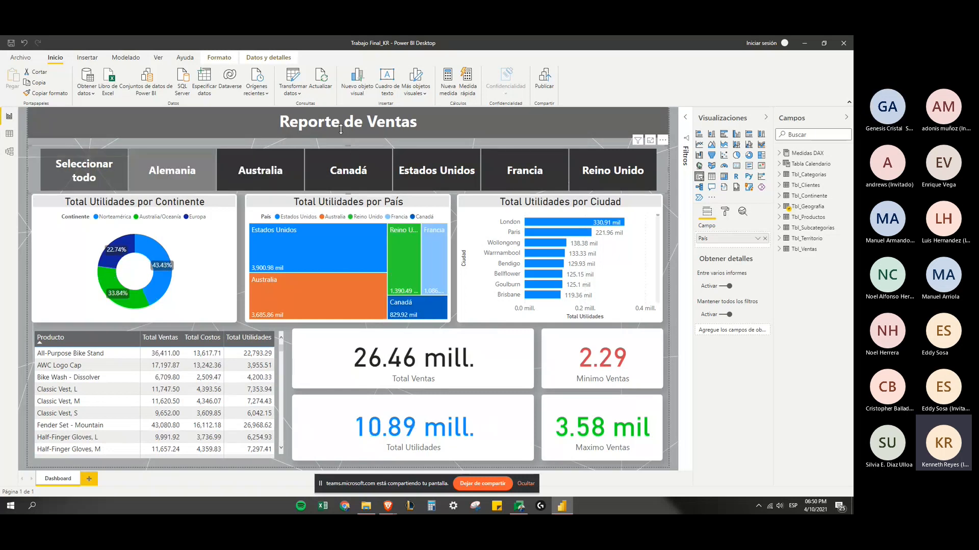
pyautogui.click(278, 169)
pyautogui.click(120, 173)
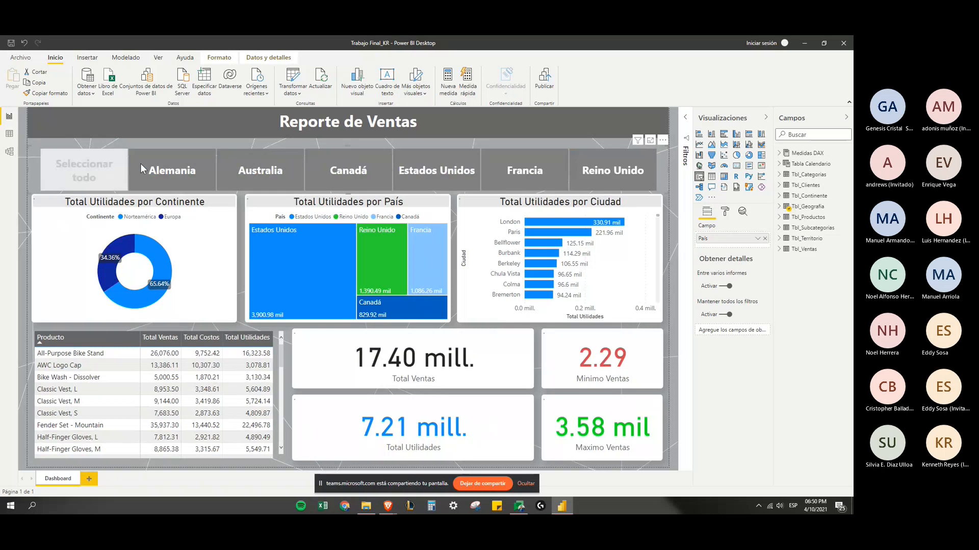
pyautogui.click(180, 188)
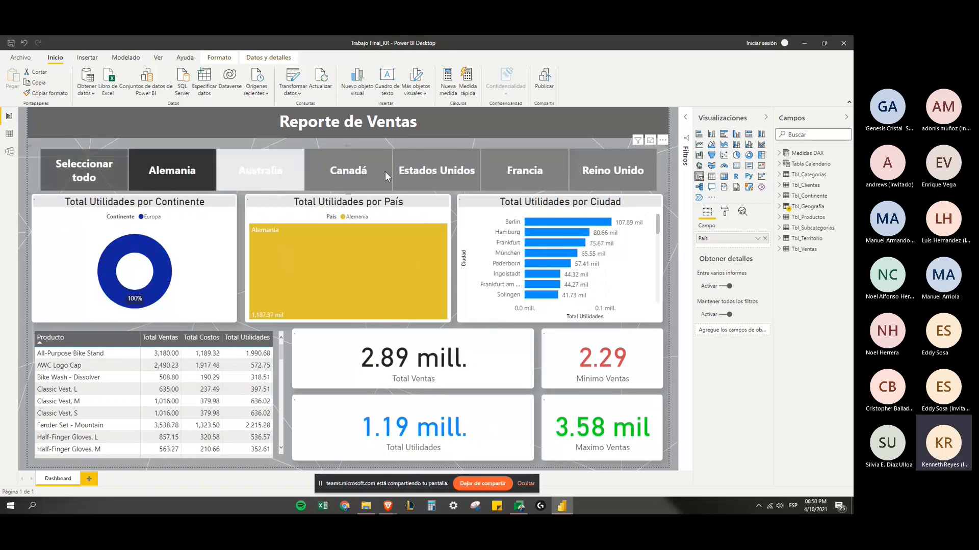
pyautogui.click(265, 175)
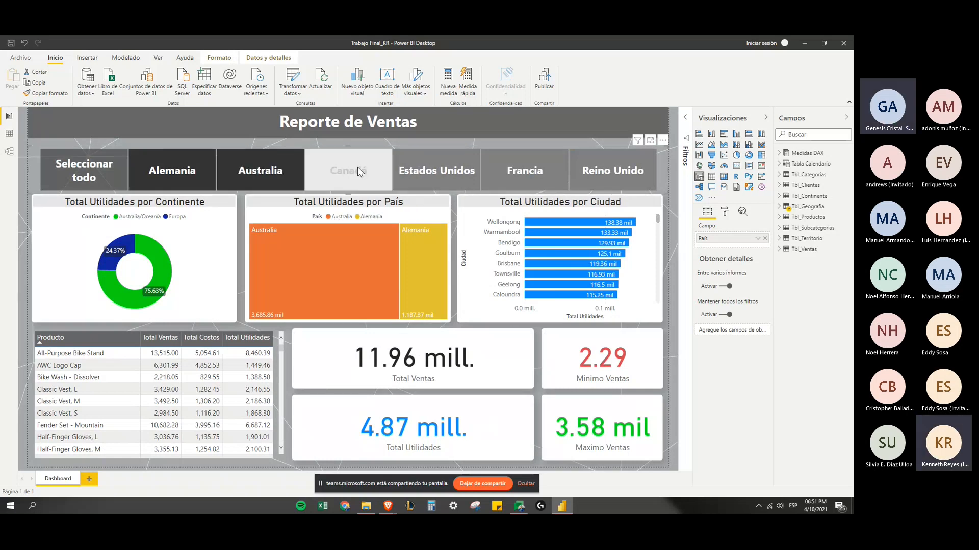
pyautogui.click(166, 163)
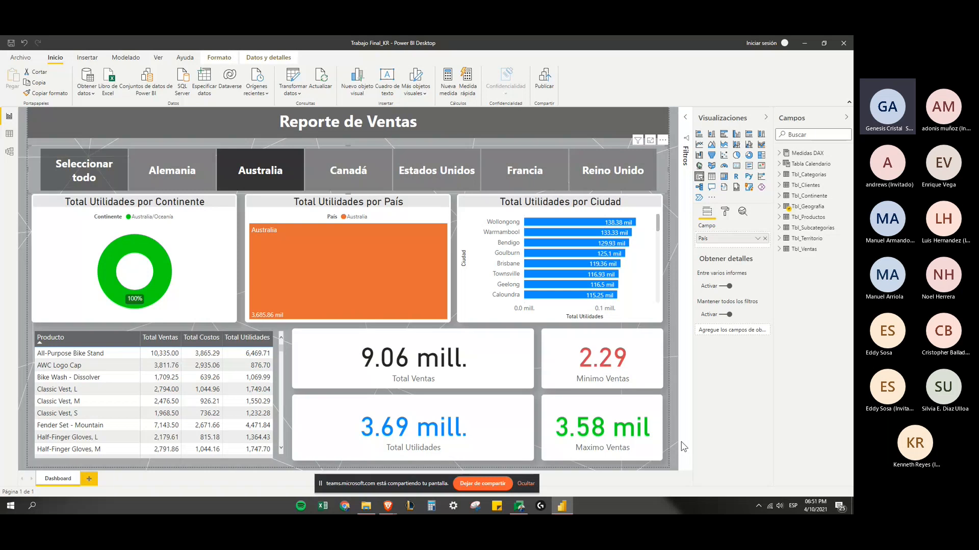
pyautogui.click(107, 155)
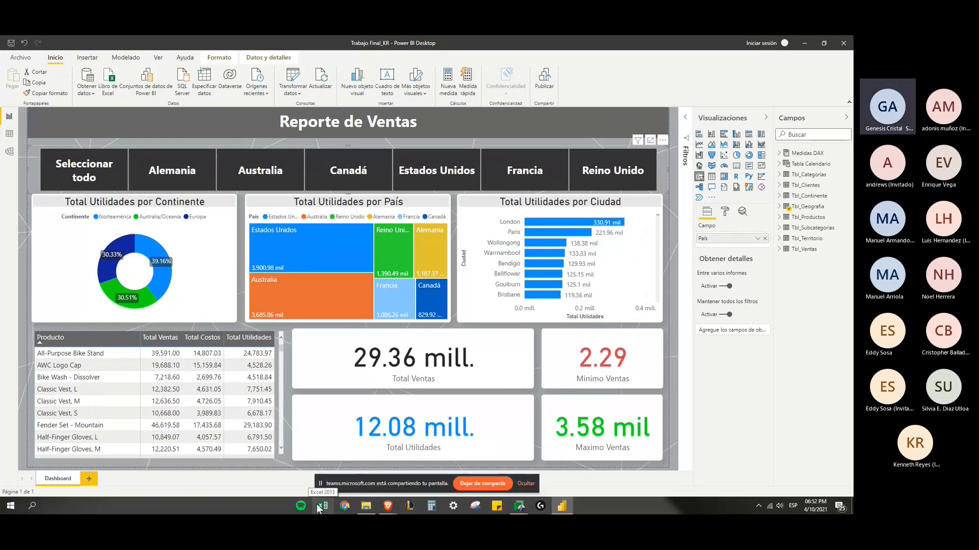
# Check the fields of the product table, clear its selection and collapse the Visualizaciones and Campos panes
pyautogui.click(91, 378)
pyautogui.click(92, 378)
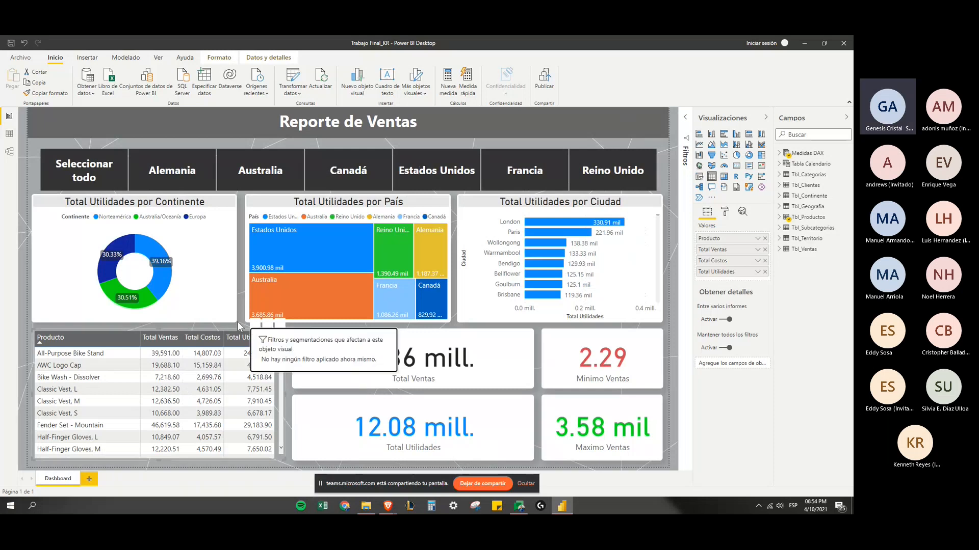
pyautogui.click(21, 285)
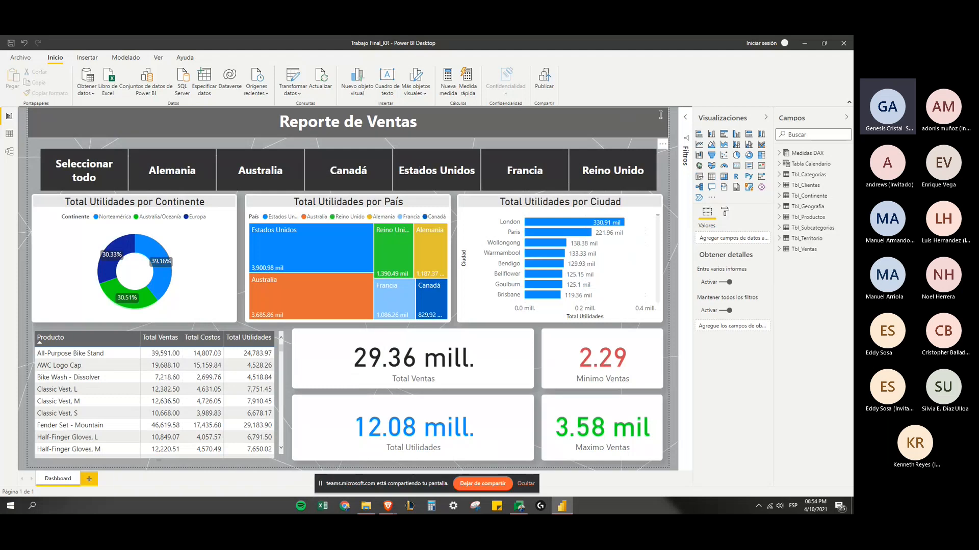
pyautogui.click(766, 122)
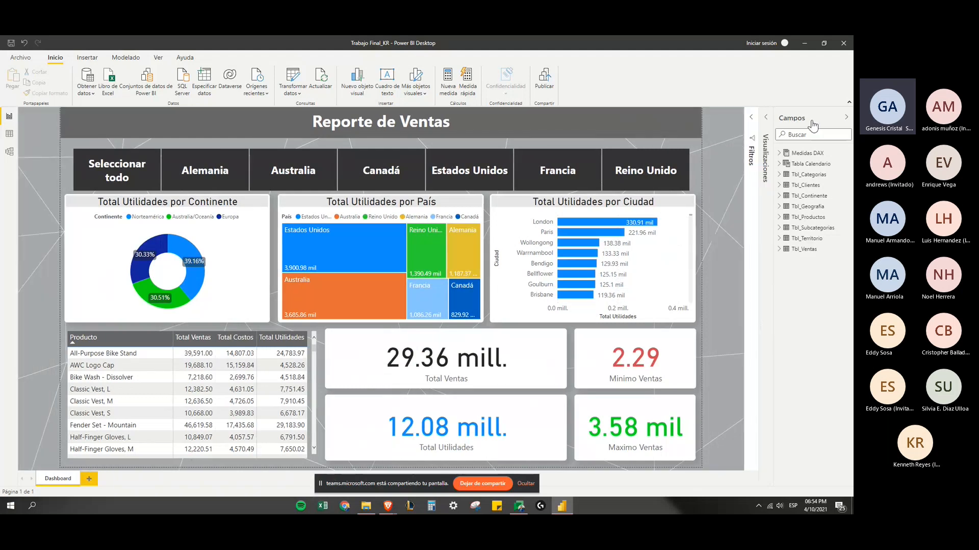
pyautogui.click(846, 118)
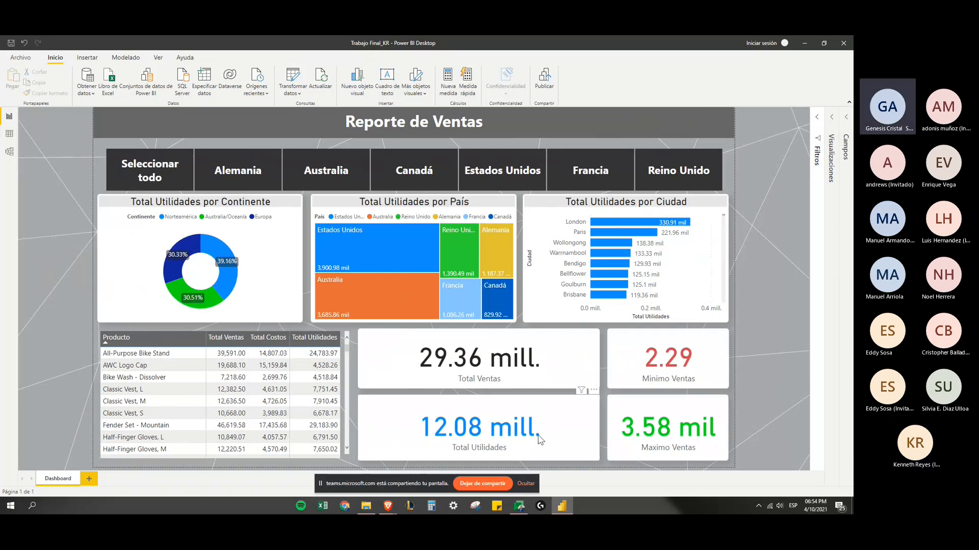
pyautogui.moveTo(168, 287)
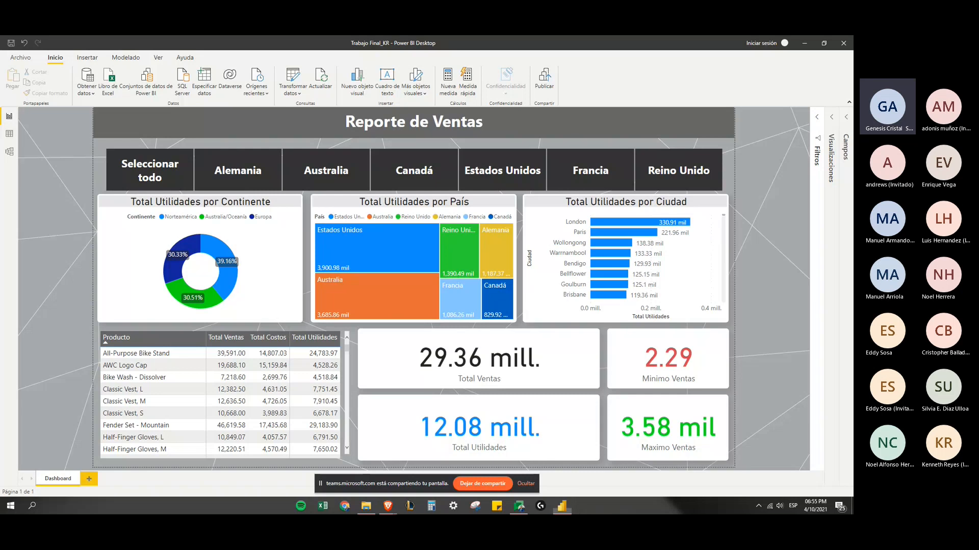
pyautogui.rightClick(580, 514)
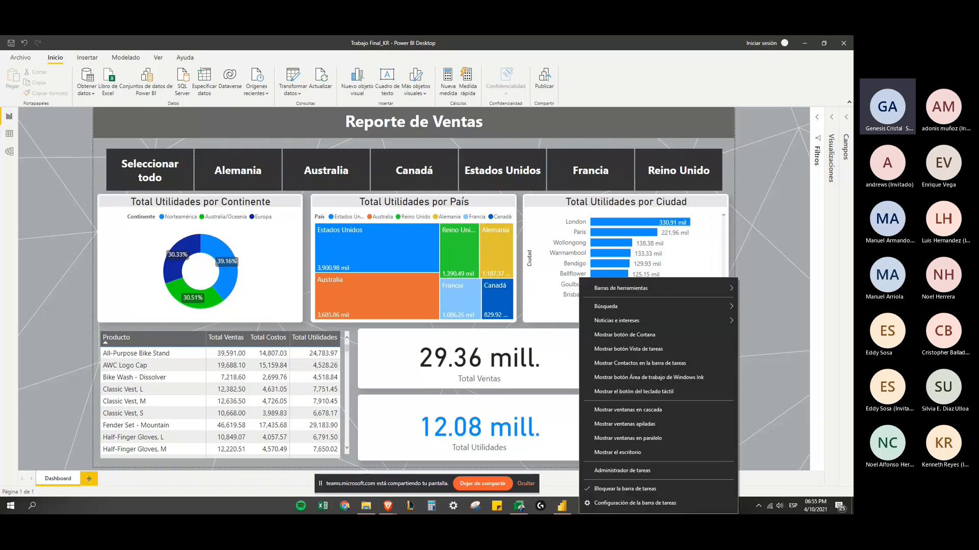
pyautogui.click(69, 329)
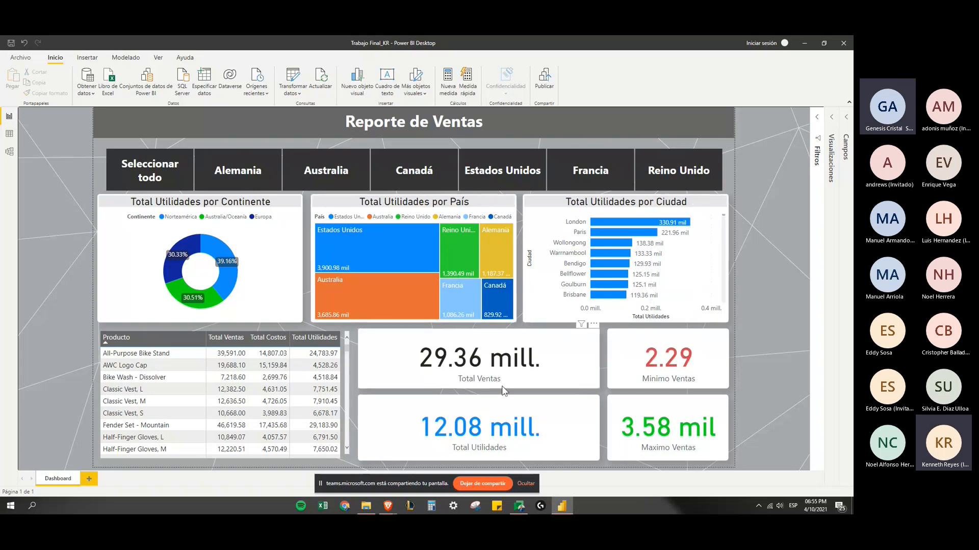
# Stop sharing the Power BI screen and draw a new presenter in the Libro1 workbook in Excel
pyautogui.click(485, 485)
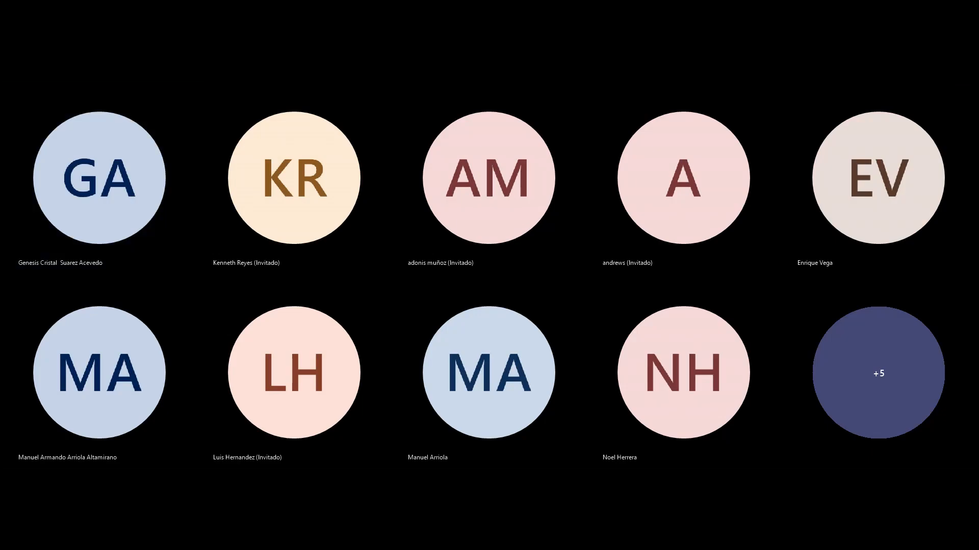
pyautogui.hotkey('alt', 'Tab')
pyautogui.hotkey('alt', 'Tab')
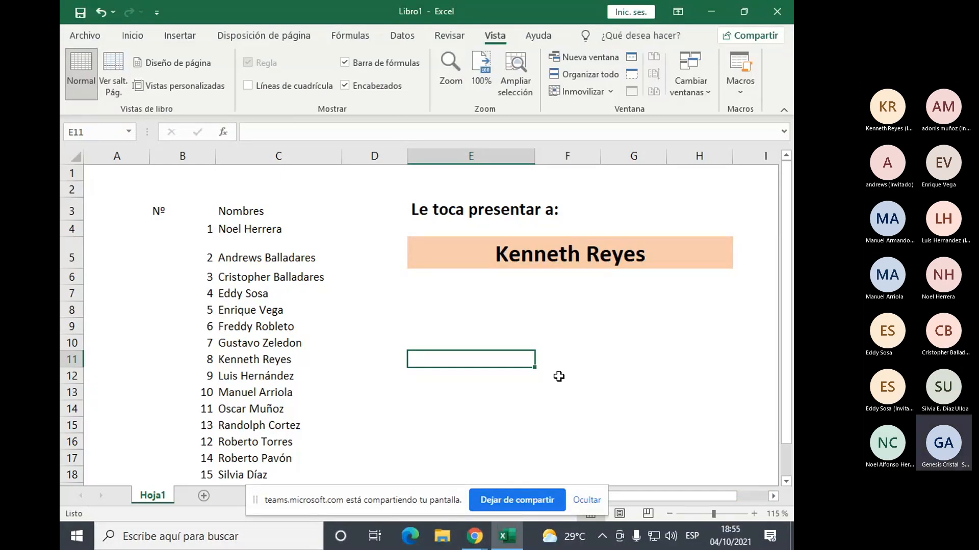
pyautogui.hotkey('alt', 'Tab')
pyautogui.hotkey('alt', 'Tab')
pyautogui.press('F9')
# Switch to the Teams meeting in the browser, check the participant list for the drawn presenter and close the list
pyautogui.hotkey('alt', 'Tab')
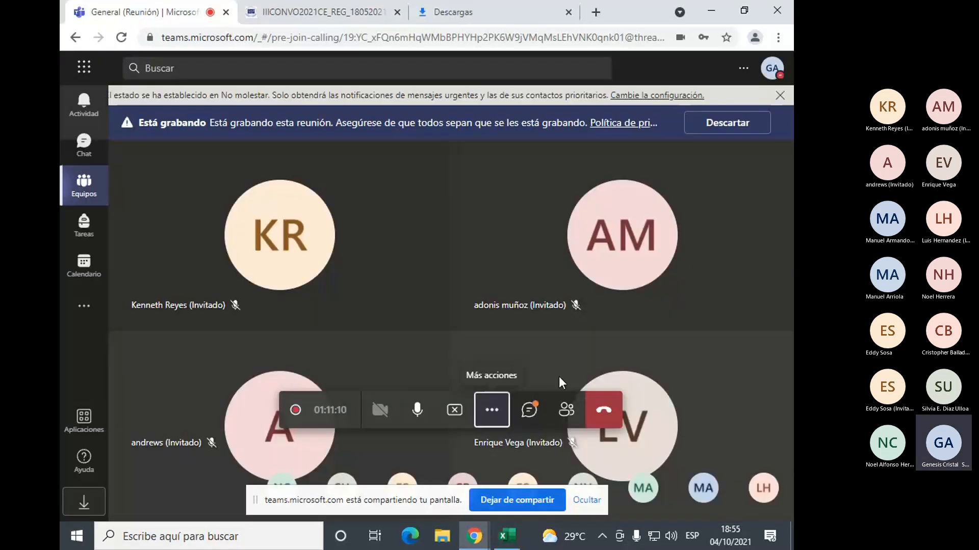
pyautogui.click(567, 410)
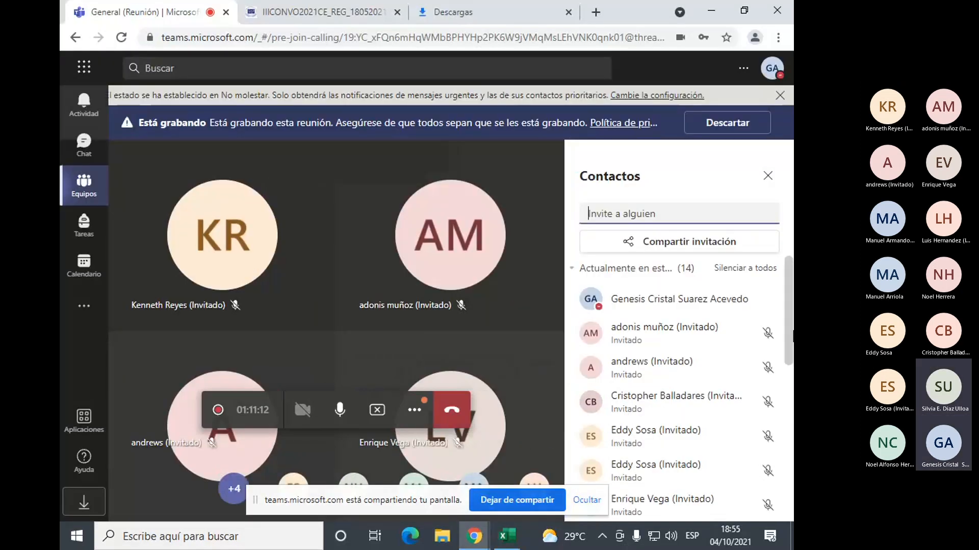
pyautogui.scroll(-10, 754, 430)
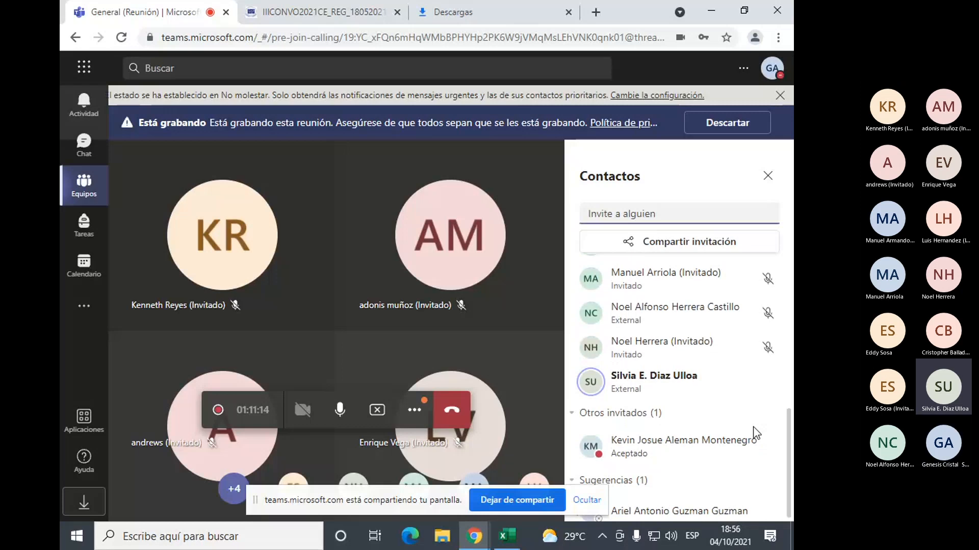
pyautogui.click(768, 176)
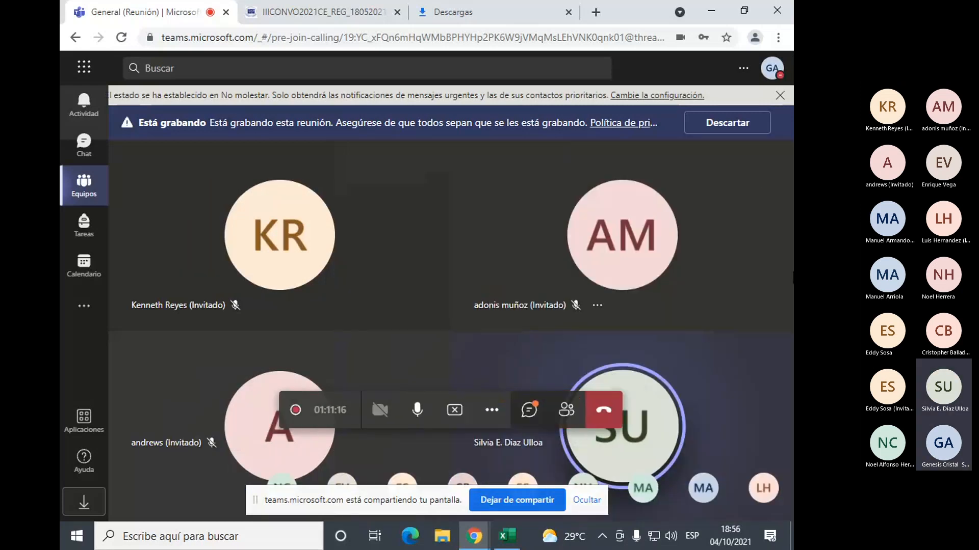
# Redraw the presenter in the Libro1 Excel workbook and return to the Teams meeting
pyautogui.hotkey('alt', 'Tab')
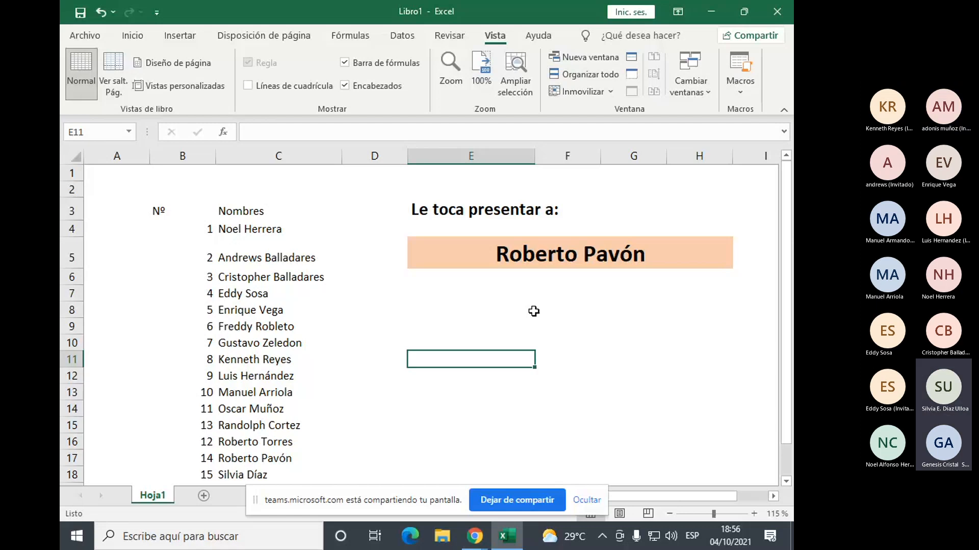
pyautogui.press('F9')
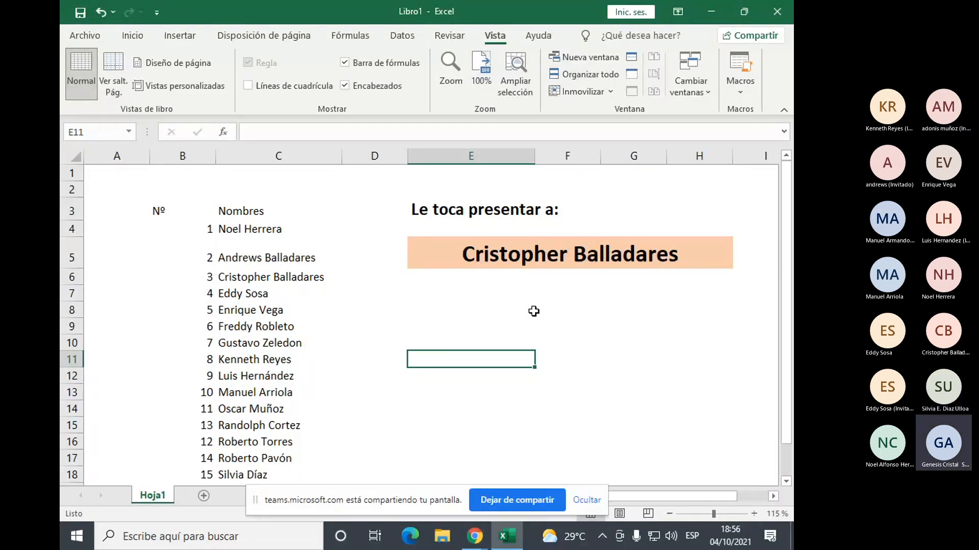
pyautogui.hotkey('alt', 'Tab')
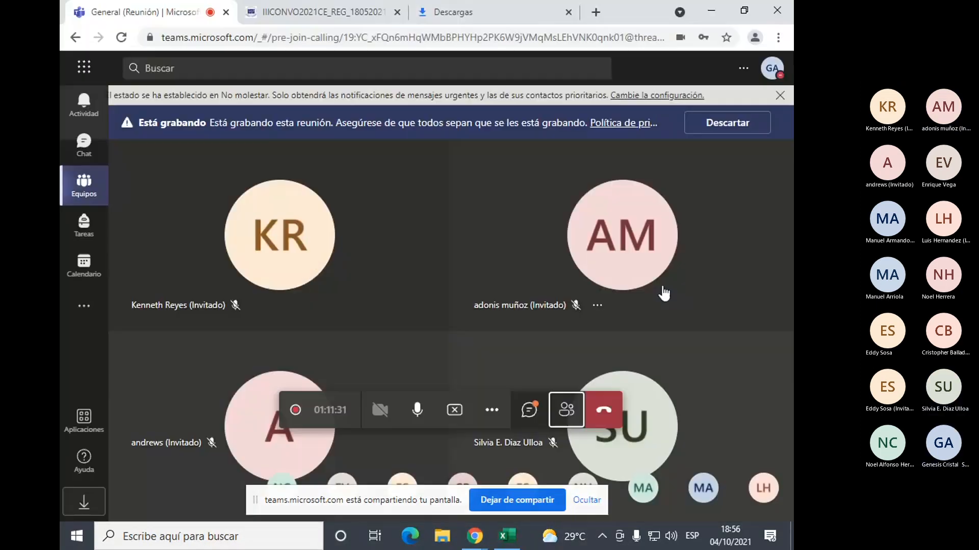
# Check the meeting's participant list for the drawn presenter, close the list and hide the screen-sharing notice
pyautogui.click(566, 410)
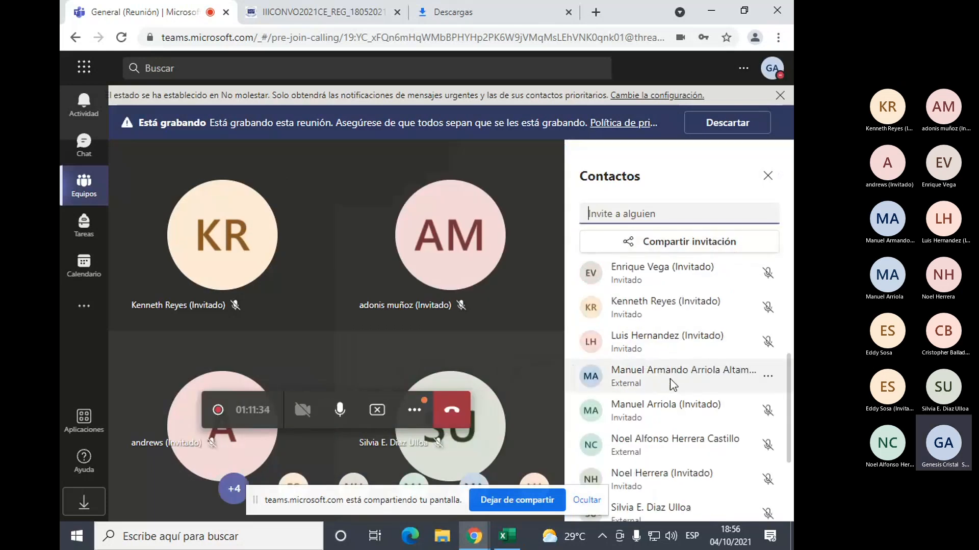
pyautogui.scroll(5, 671, 382)
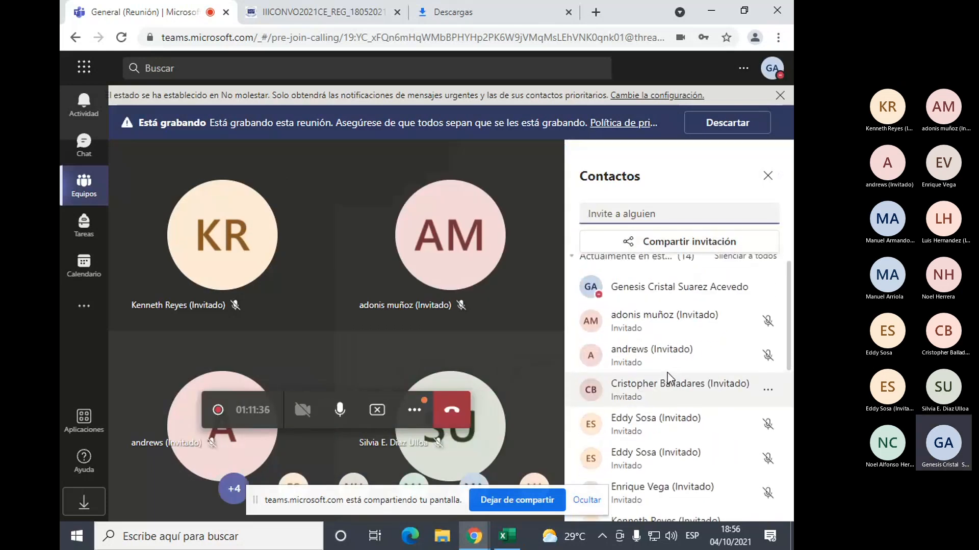
pyautogui.click(760, 174)
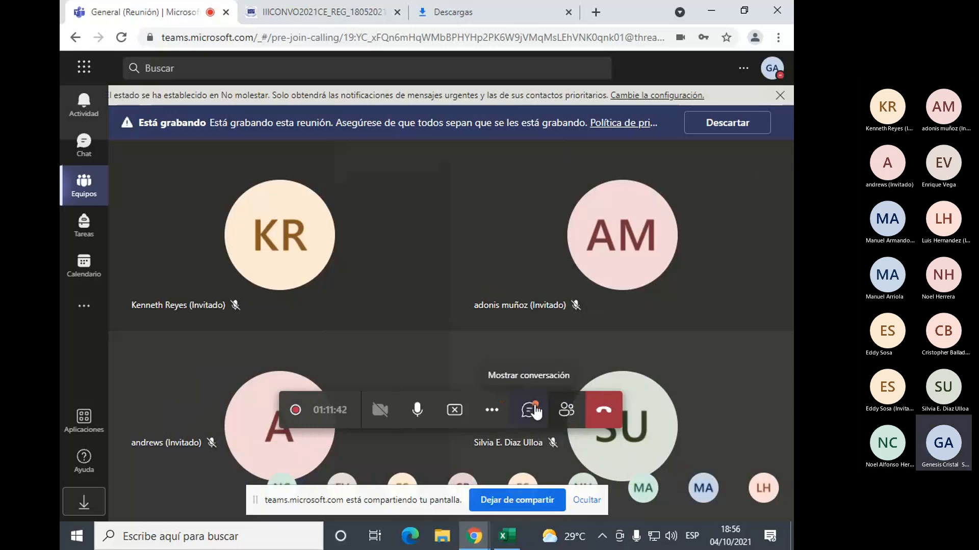
pyautogui.click(600, 505)
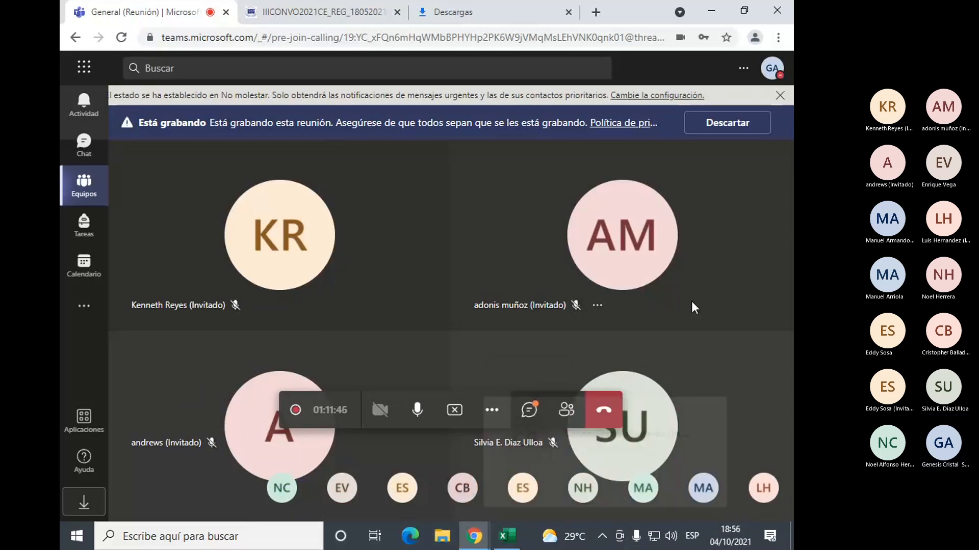
# Check the meeting chat for messages, close it and hide the screen-sharing notice again
pyautogui.hotkey('alt', 'Tab')
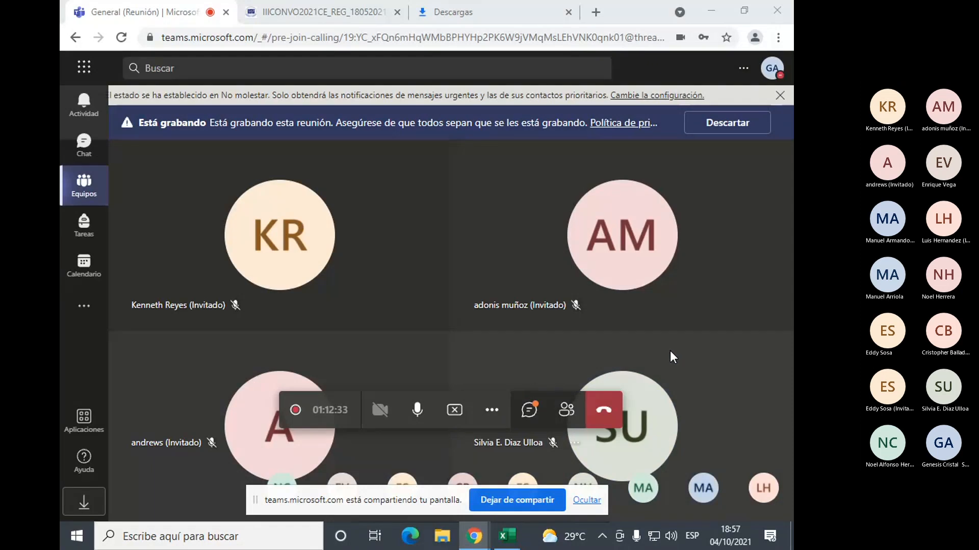
pyautogui.click(529, 410)
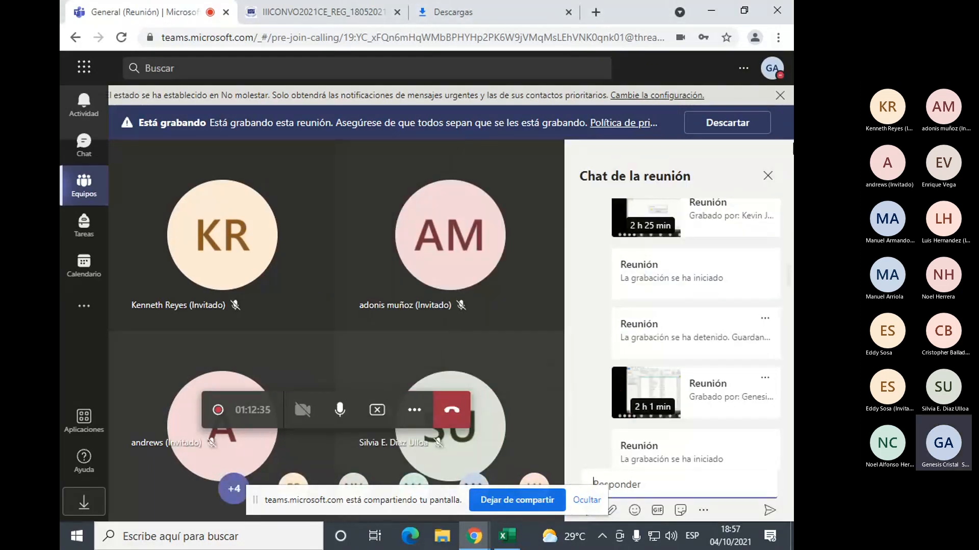
pyautogui.click(768, 176)
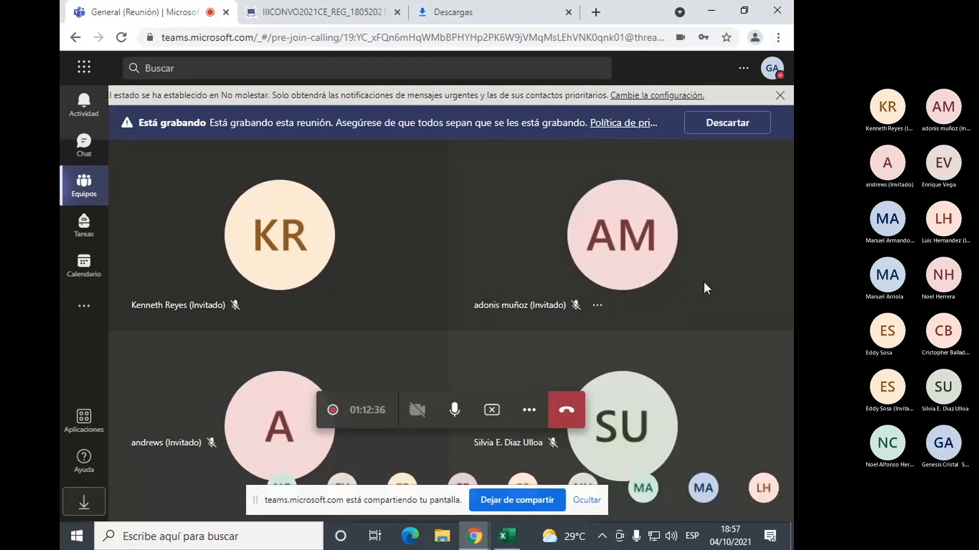
pyautogui.click(587, 500)
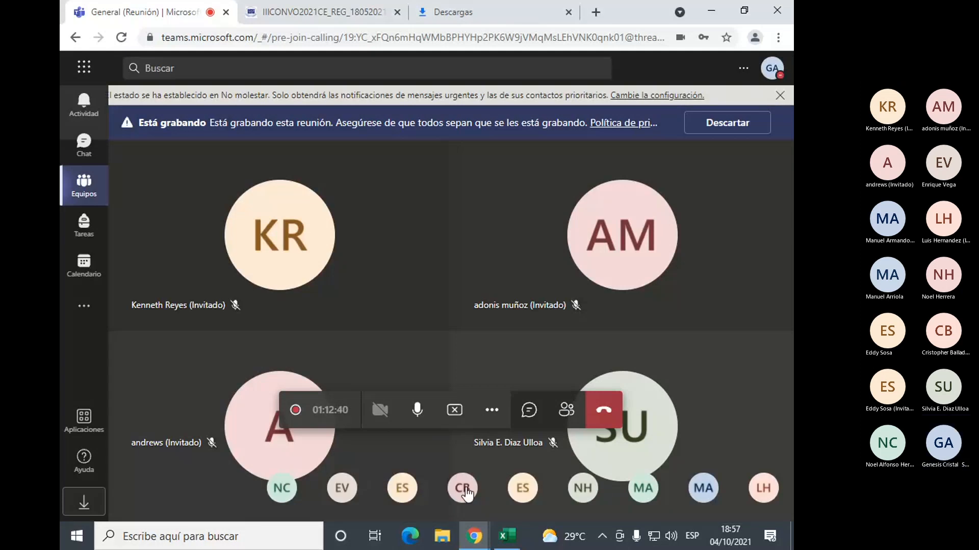
# Switch to the Libro1 workbook in Excel and redraw the student who presents twice
pyautogui.moveTo(465, 490)
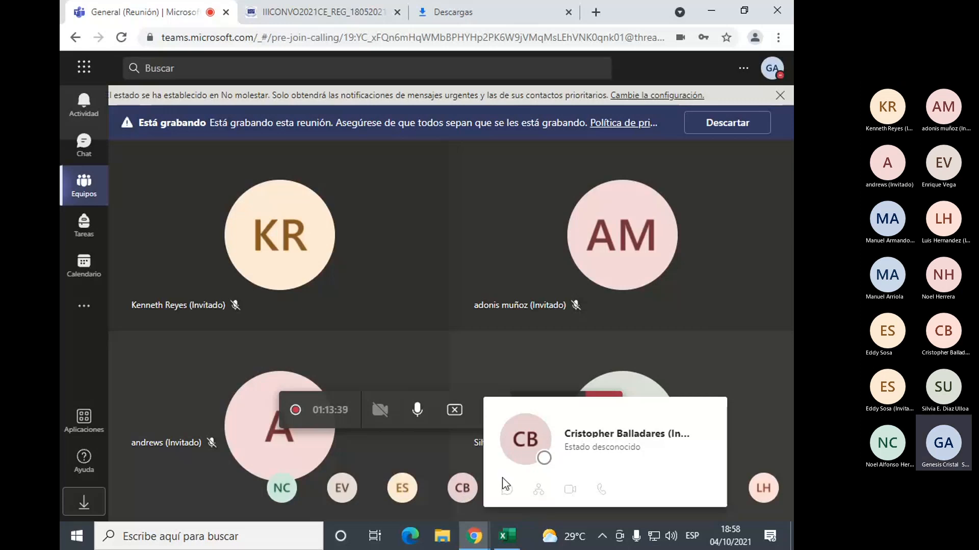
pyautogui.click(455, 410)
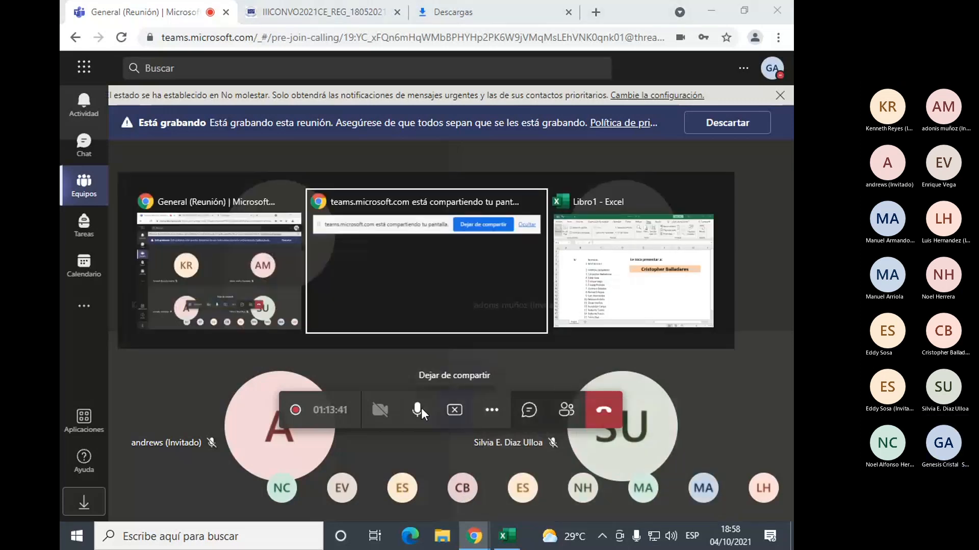
pyautogui.click(633, 263)
pyautogui.click(656, 296)
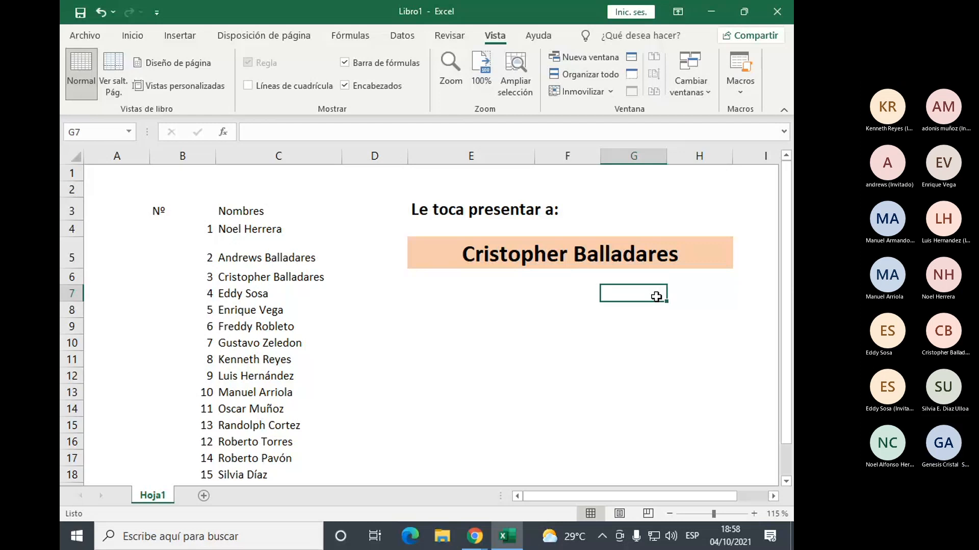
pyautogui.press('F9')
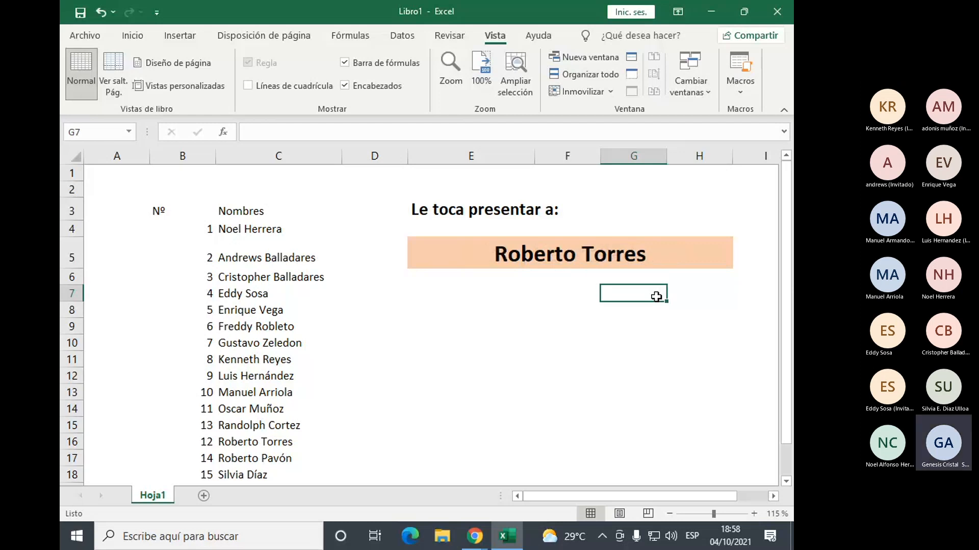
pyautogui.press('F9')
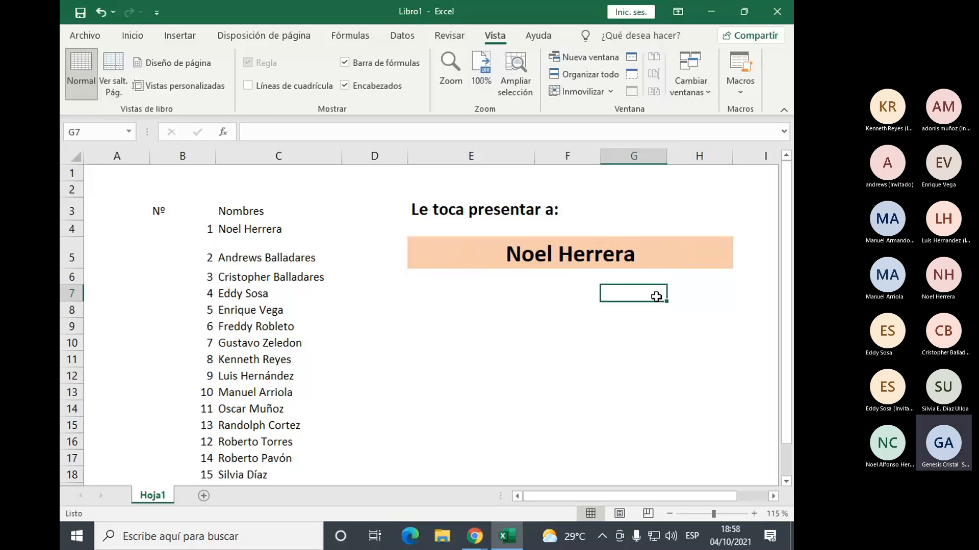
pyautogui.hotkey('alt', 'Tab')
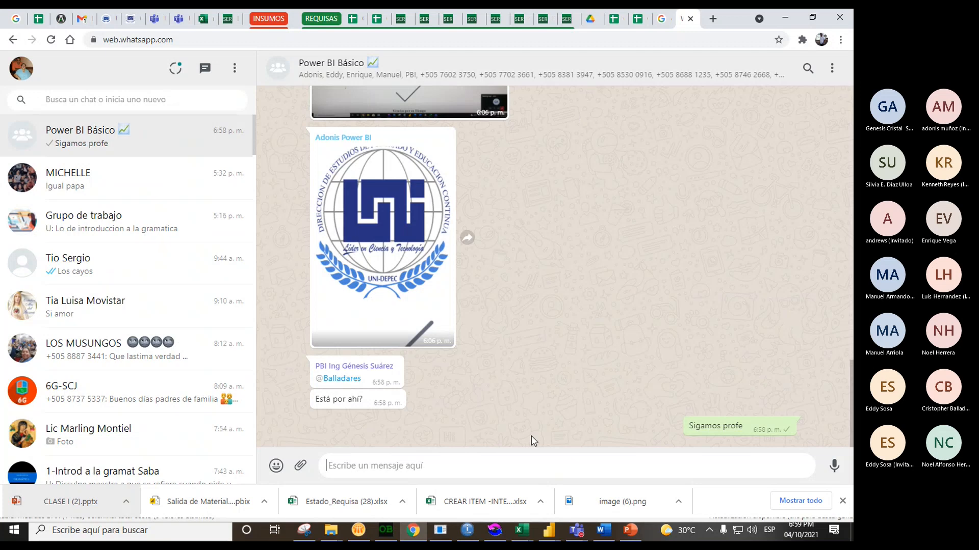
# Switch to the Trabajo final Power BI report in Power BI Desktop and bring up its Power Query Editor window
pyautogui.click(629, 532)
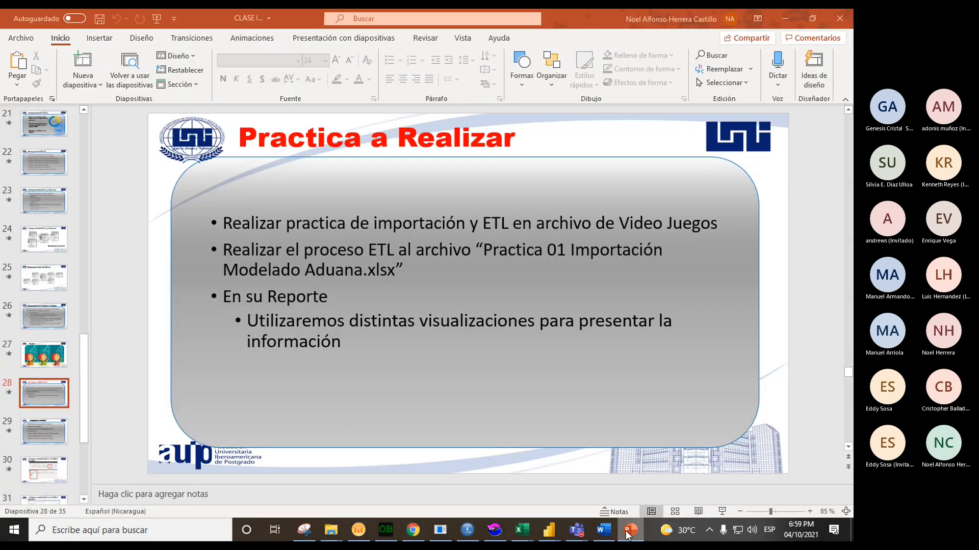
pyautogui.moveTo(575, 537)
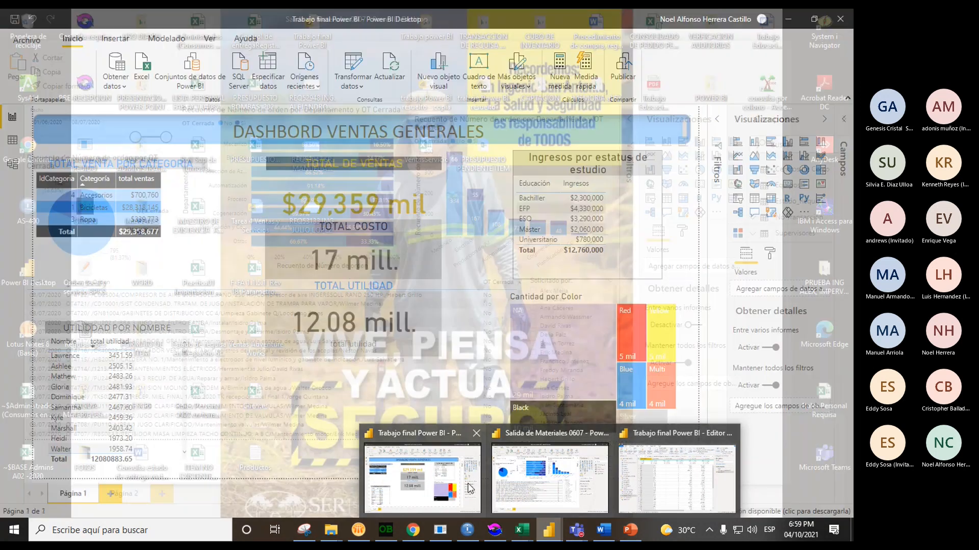
pyautogui.click(470, 488)
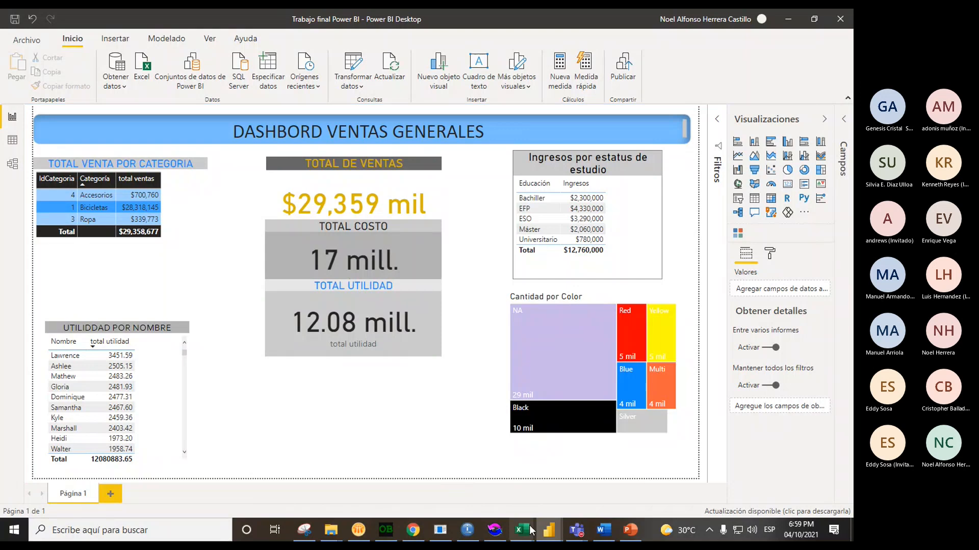
pyautogui.moveTo(549, 530)
pyautogui.click(673, 490)
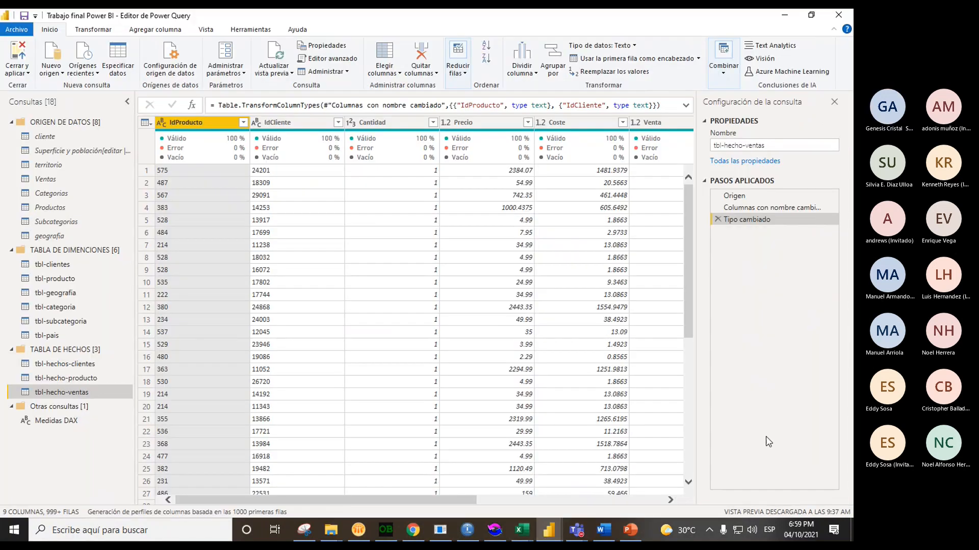
# Show the data source types available for a new query in Power Query Editor, including Texto o CSV, and close the list
pyautogui.click(787, 434)
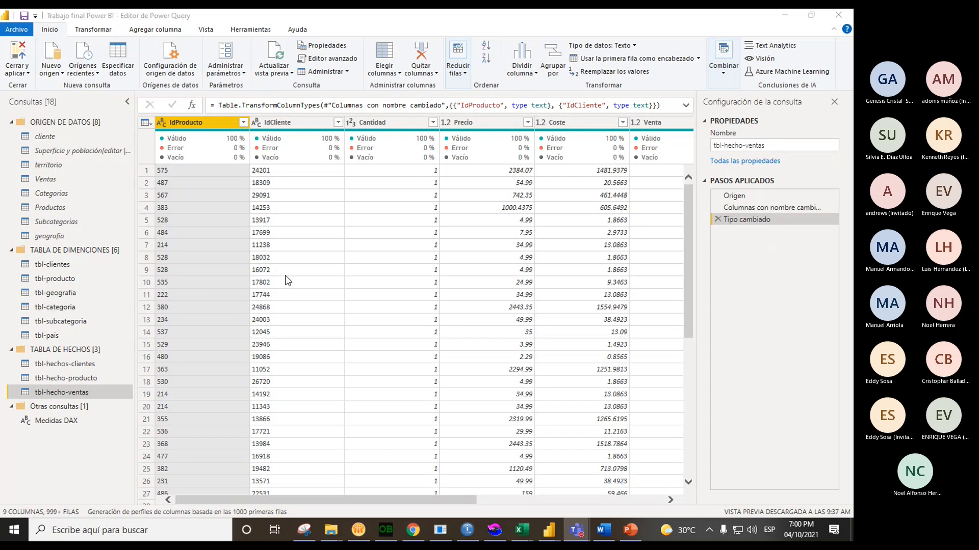
pyautogui.click(52, 75)
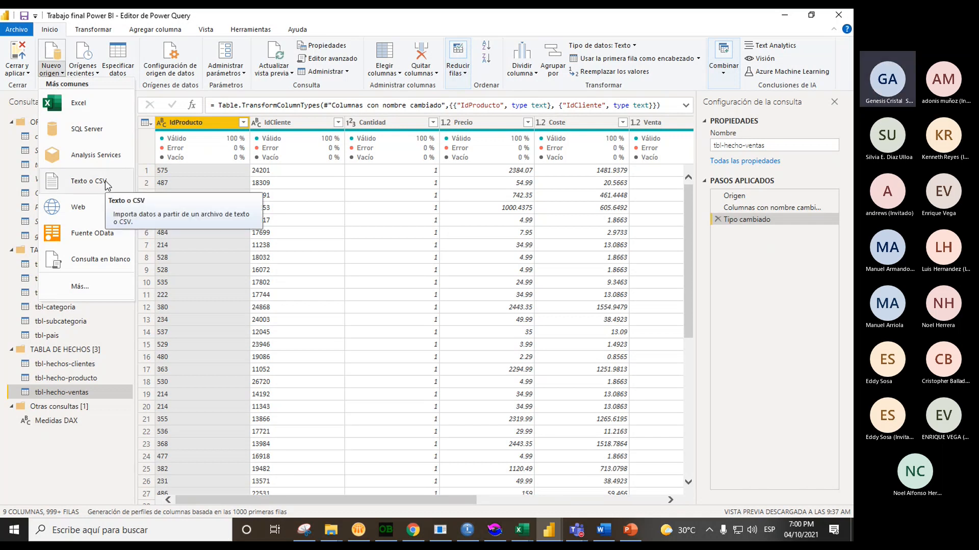
pyautogui.click(296, 201)
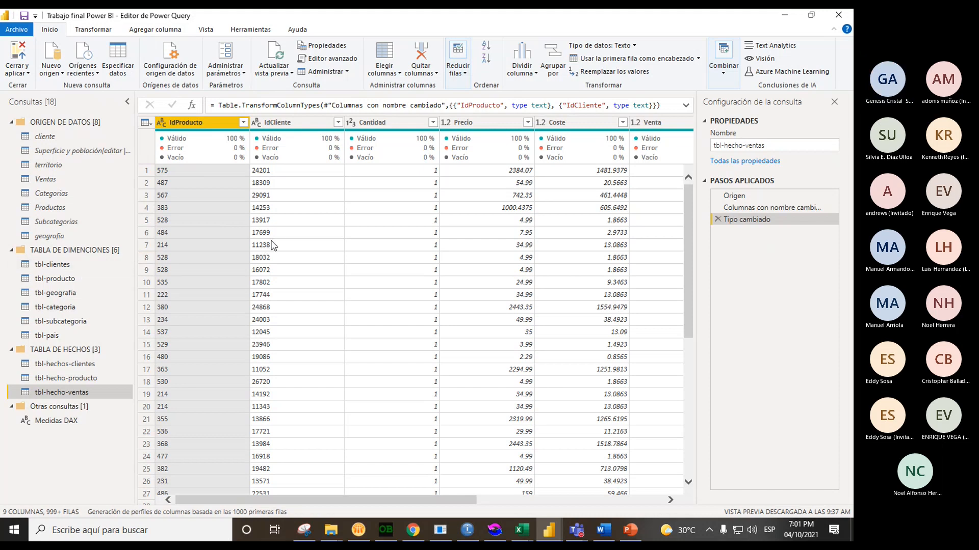
# Display the tbl-clientes dimension query and the cliente source query to review their columns and applied steps
pyautogui.click(62, 265)
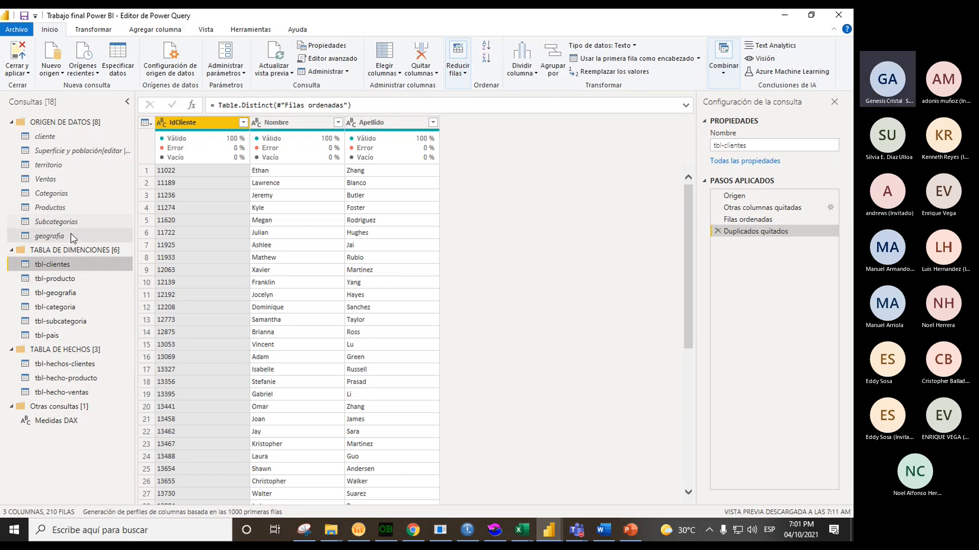
pyautogui.click(50, 136)
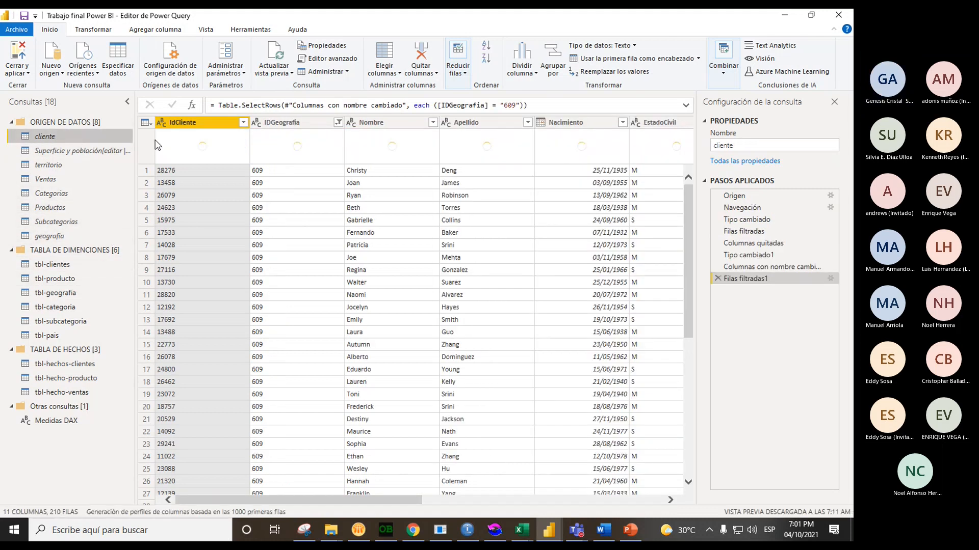
pyautogui.moveTo(328, 504); pyautogui.dragTo(305, 505)
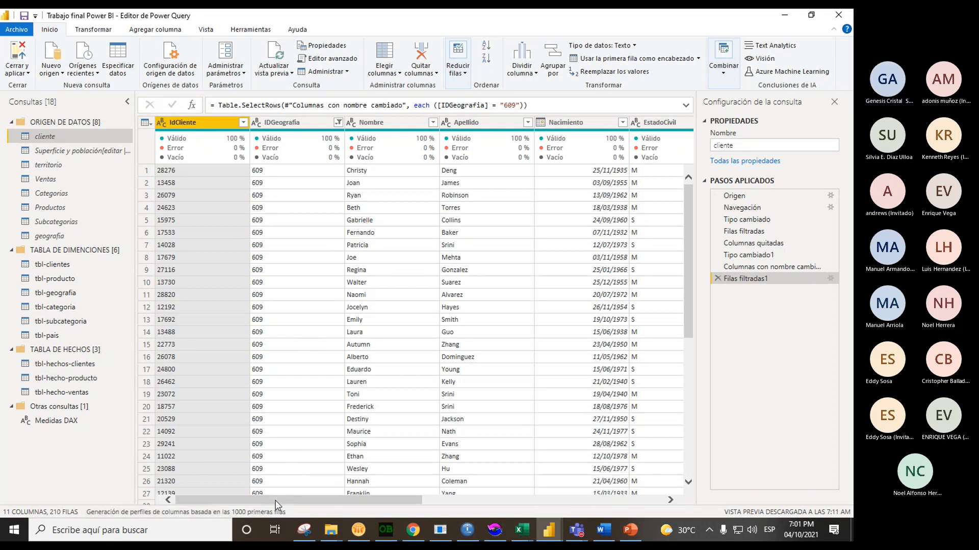
pyautogui.moveTo(277, 504)
pyautogui.mouseDown()
pyautogui.moveTo(522, 506)
pyautogui.moveTo(281, 506)
pyautogui.mouseUp()
pyautogui.moveTo(297, 499); pyautogui.dragTo(276, 503)
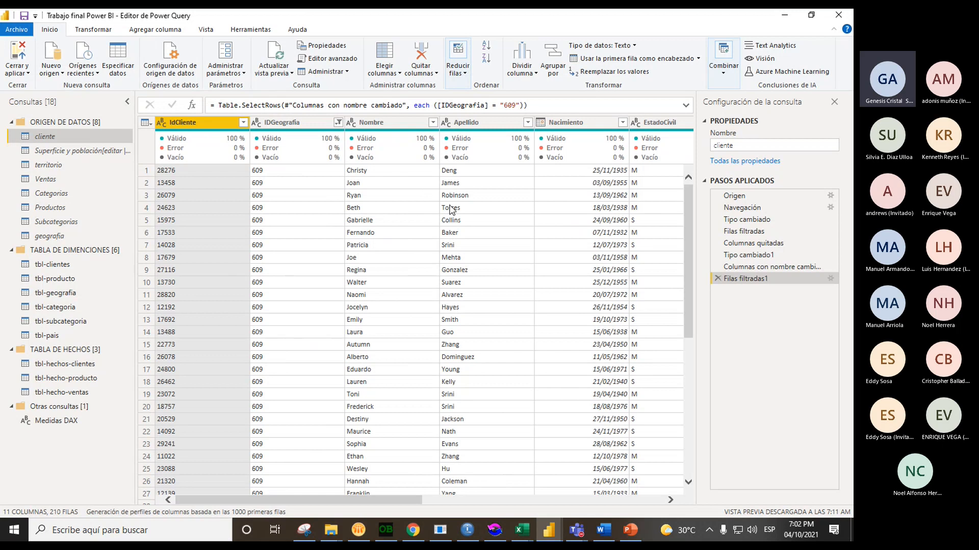
# Review all columns of the cliente source query and compare them with those of the tbl-hechos-clientes fact table
pyautogui.moveTo(373, 500); pyautogui.dragTo(613, 496)
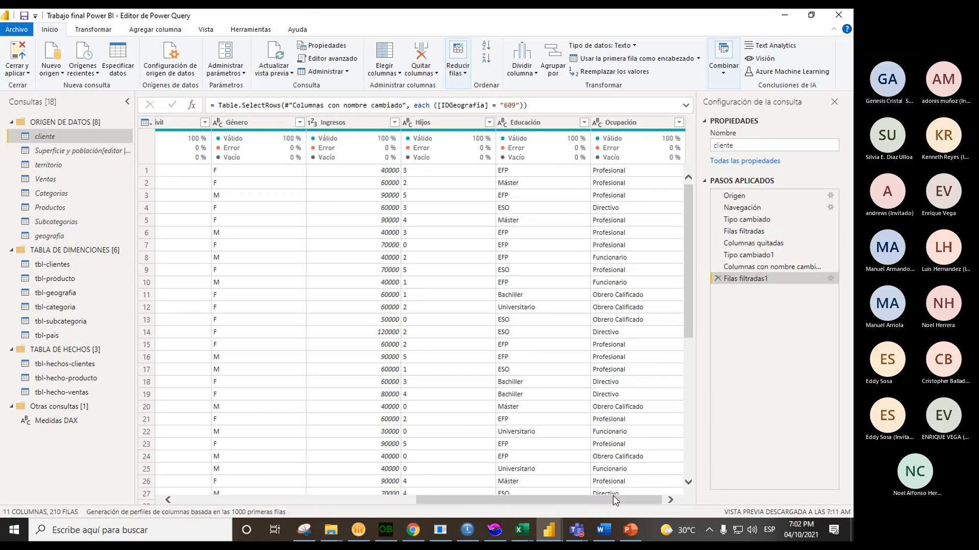
pyautogui.moveTo(613, 499); pyautogui.dragTo(327, 517)
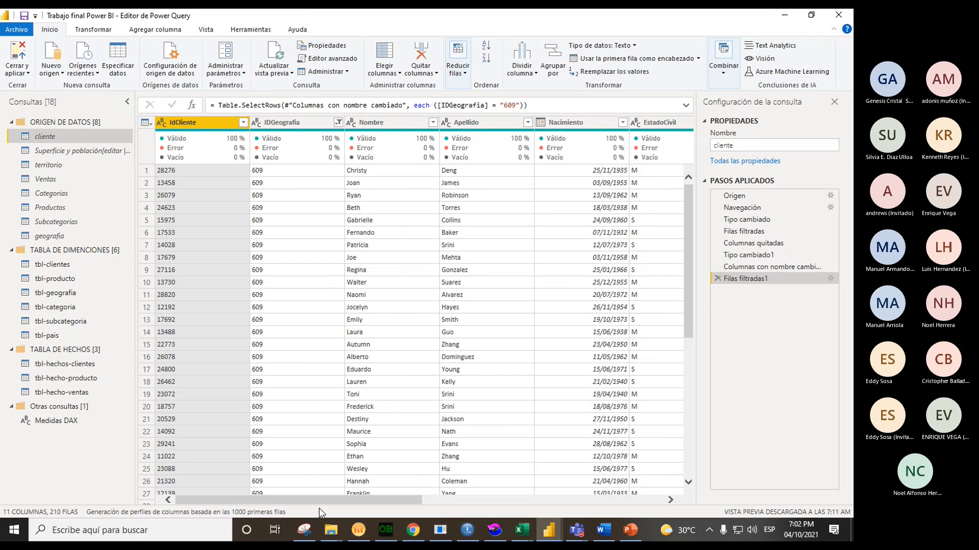
pyautogui.click(105, 370)
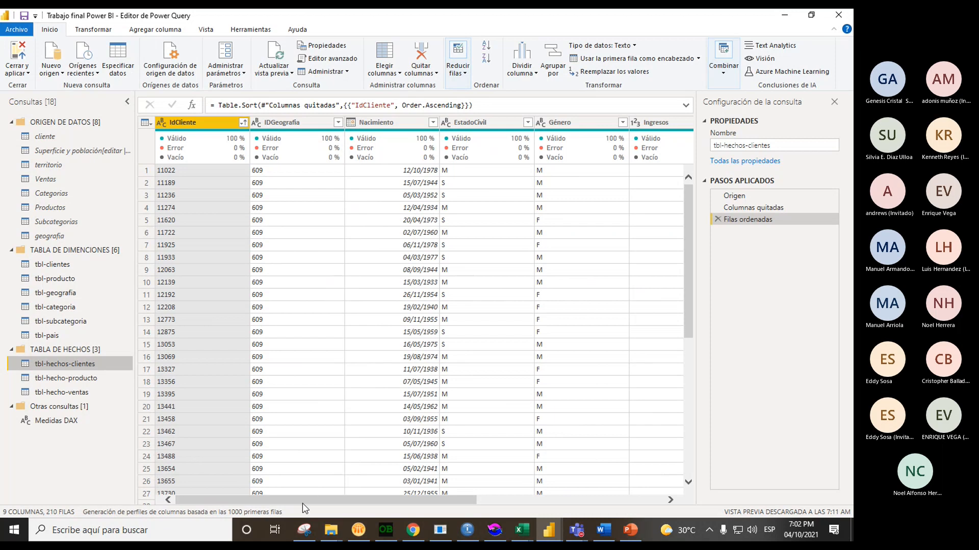
pyautogui.moveTo(302, 503); pyautogui.dragTo(503, 519)
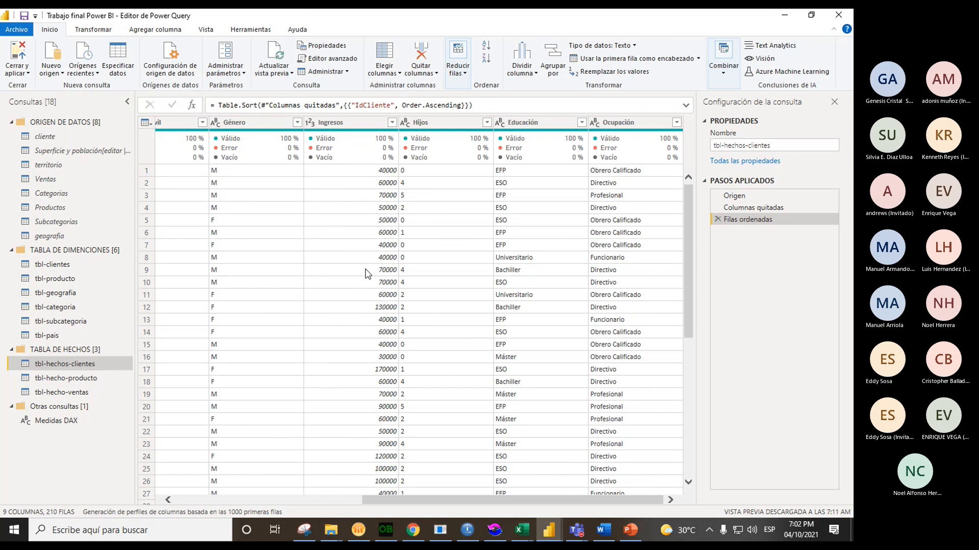
pyautogui.moveTo(393, 499); pyautogui.dragTo(193, 521)
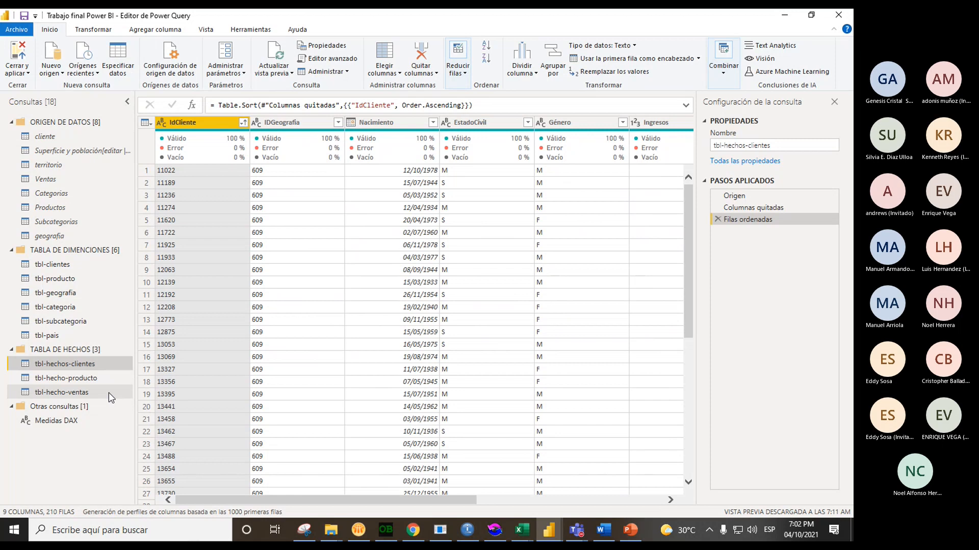
# Compare the columns of the Productos source query with those of the tbl-producto dimension table
pyautogui.click(65, 279)
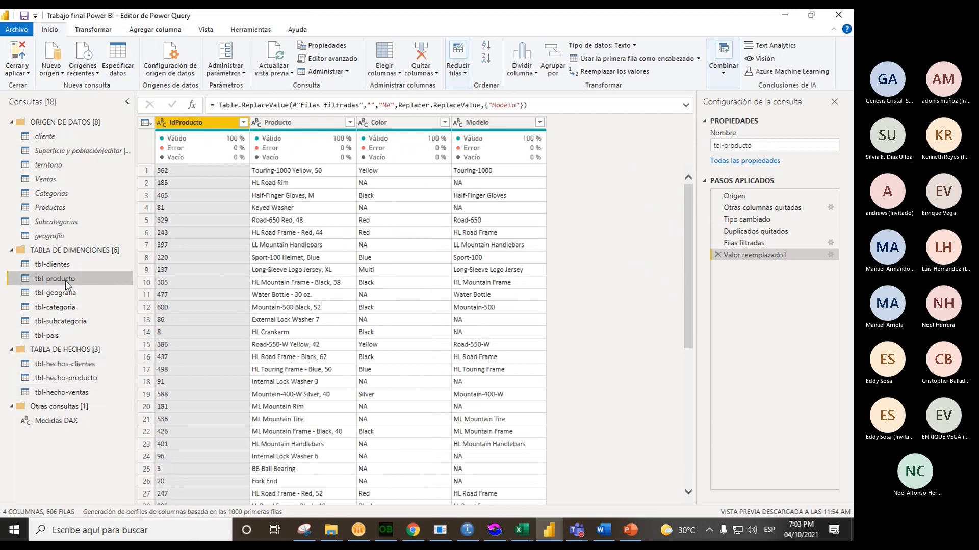
pyautogui.click(61, 209)
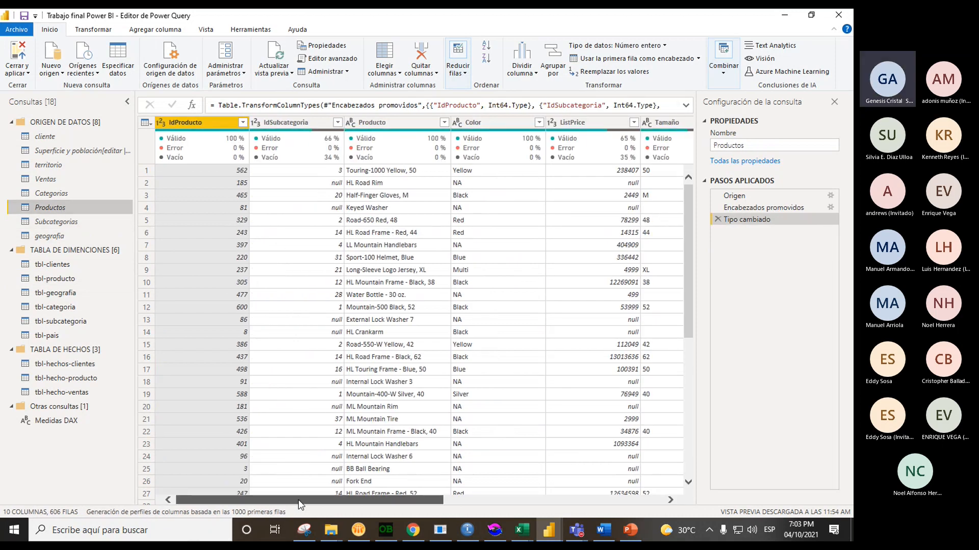
pyautogui.moveTo(301, 500); pyautogui.dragTo(520, 502)
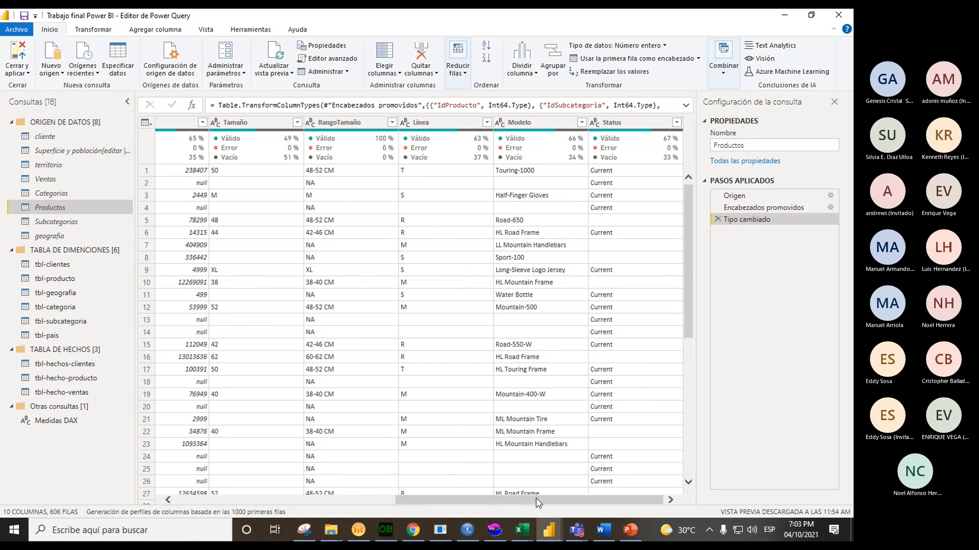
pyautogui.moveTo(536, 498); pyautogui.dragTo(365, 509)
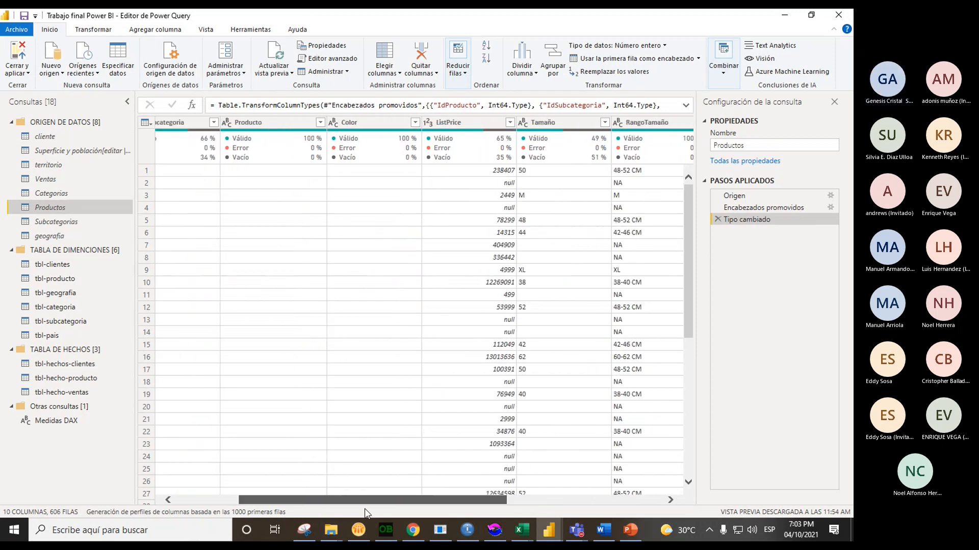
pyautogui.click(68, 284)
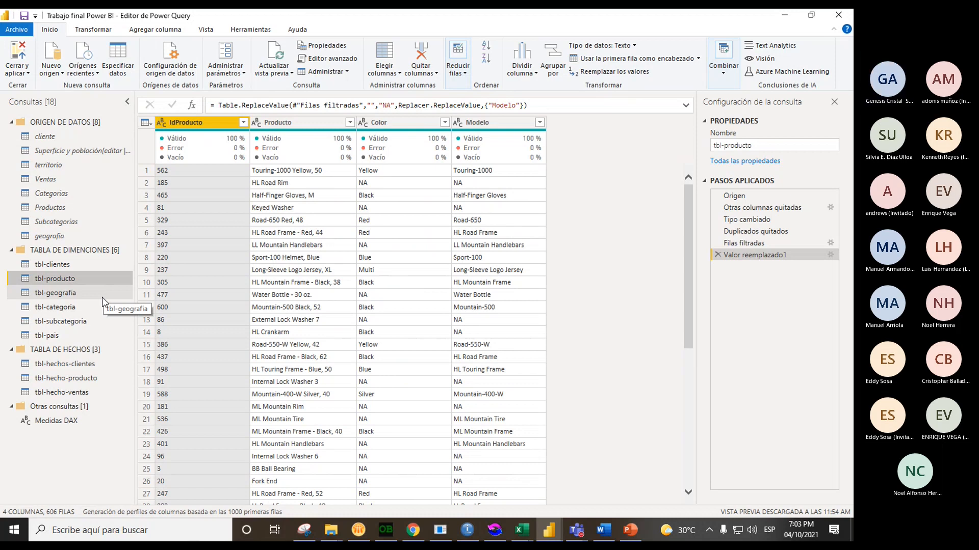
# Remove the Producto column from the tbl-hecho-producto fact table, checking it against the tbl-producto dimension table
pyautogui.click(80, 381)
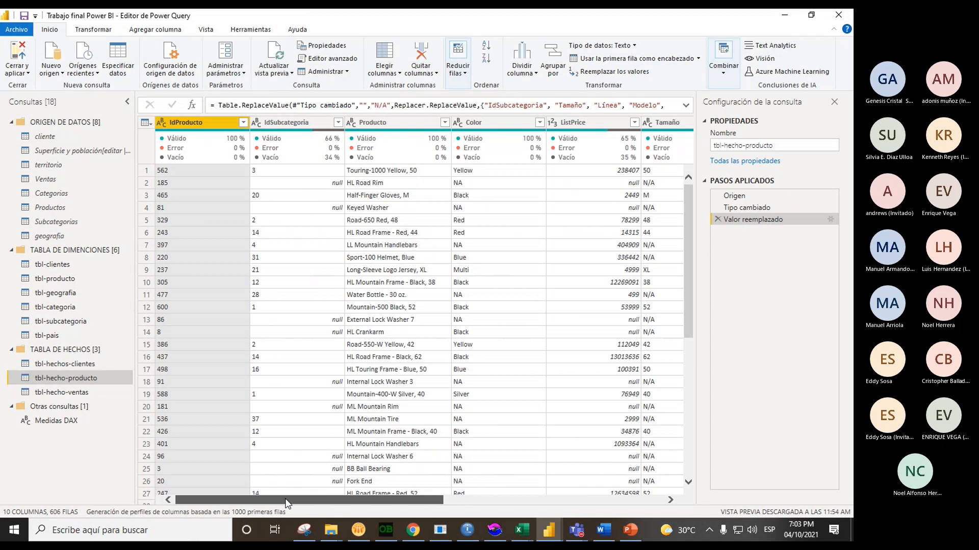
pyautogui.moveTo(287, 503); pyautogui.dragTo(288, 505)
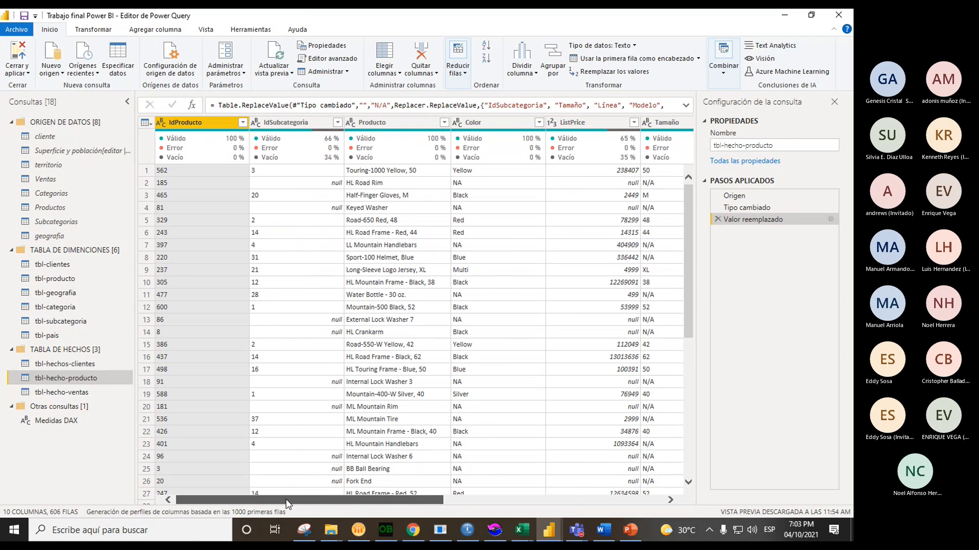
pyautogui.click(400, 132)
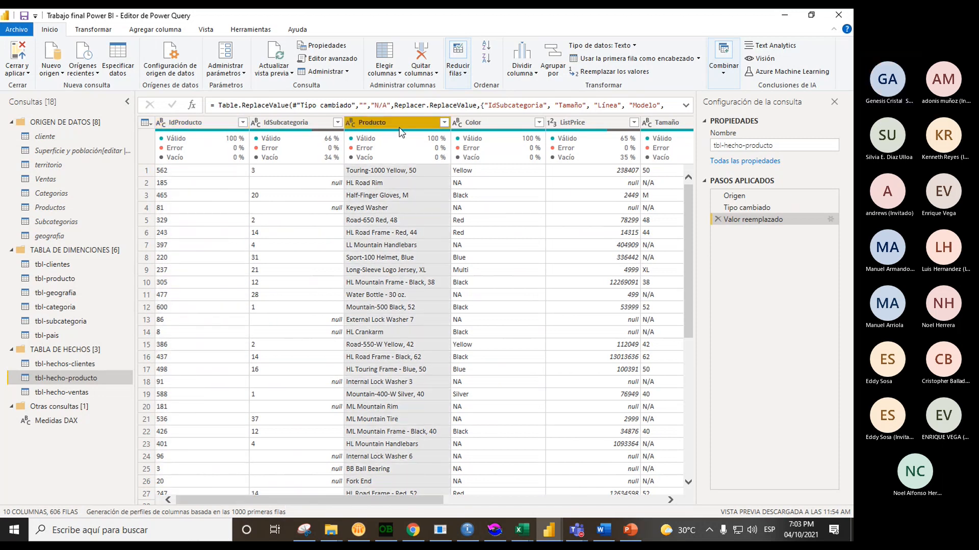
pyautogui.click(73, 284)
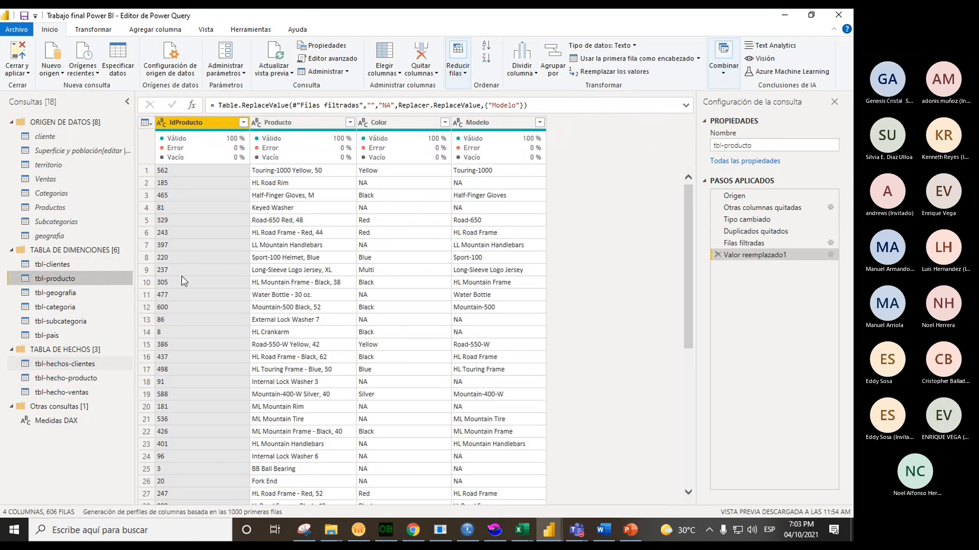
pyautogui.click(74, 378)
pyautogui.rightClick(401, 128)
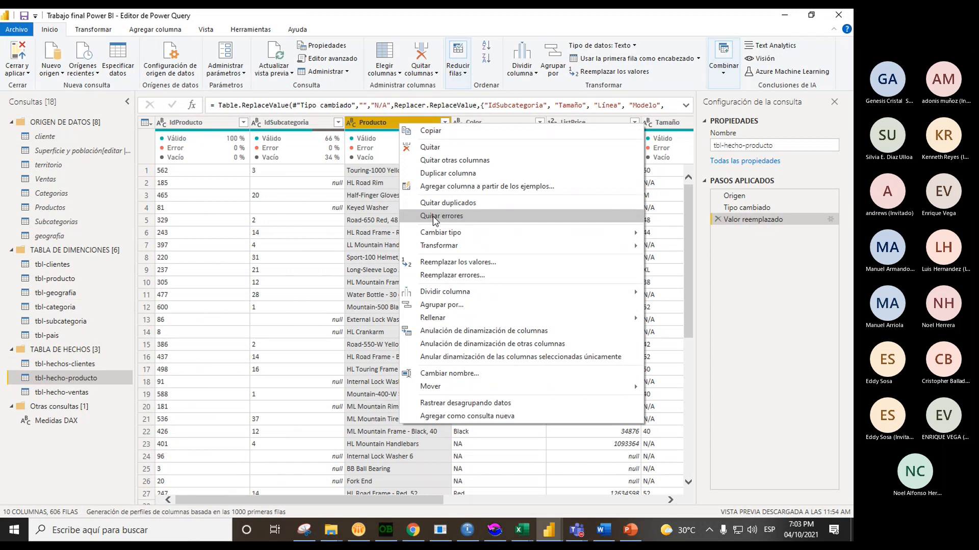
pyautogui.click(442, 148)
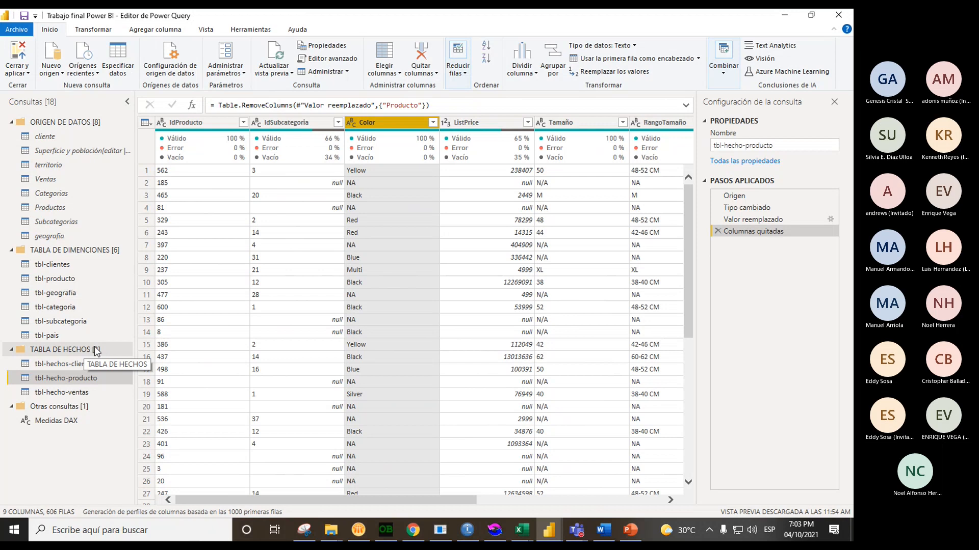
# Review the tbl-categoria, tbl-subcategoria and tbl-pais dimension tables and the columns of the Superficie y población source query
pyautogui.click(65, 308)
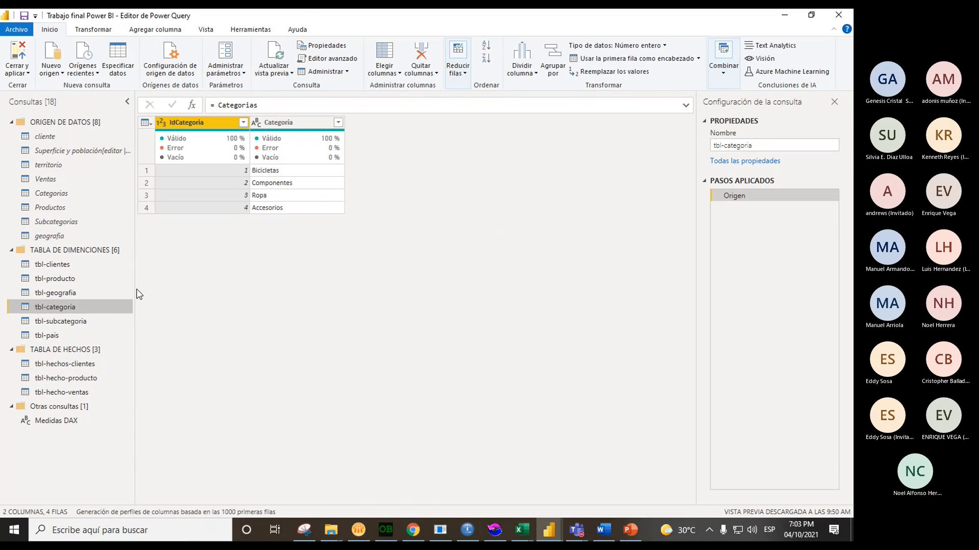
pyautogui.click(94, 322)
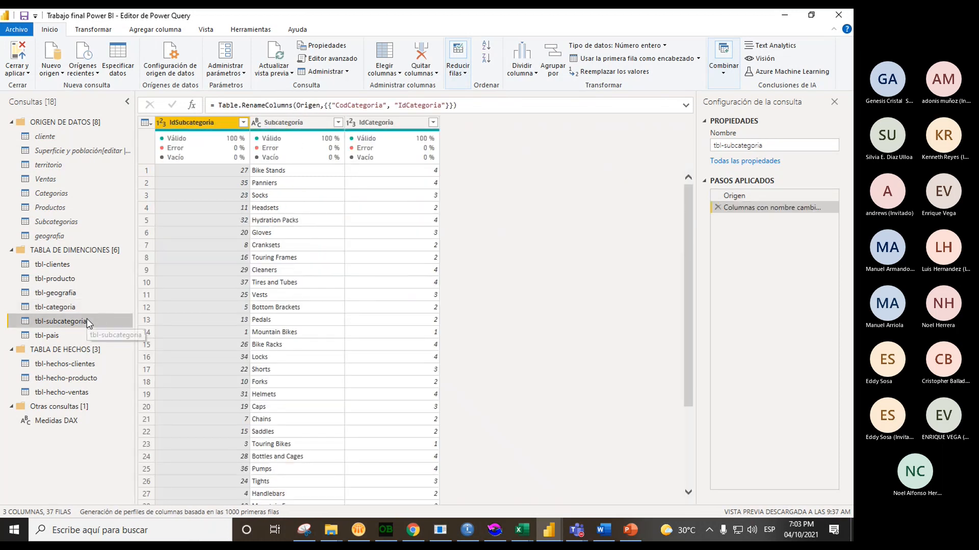
pyautogui.click(69, 348)
pyautogui.click(76, 337)
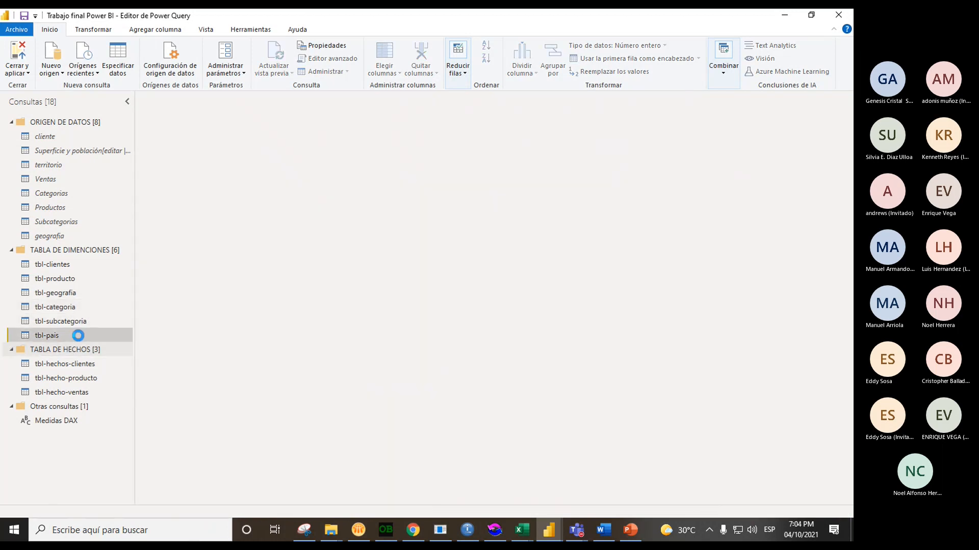
pyautogui.click(77, 149)
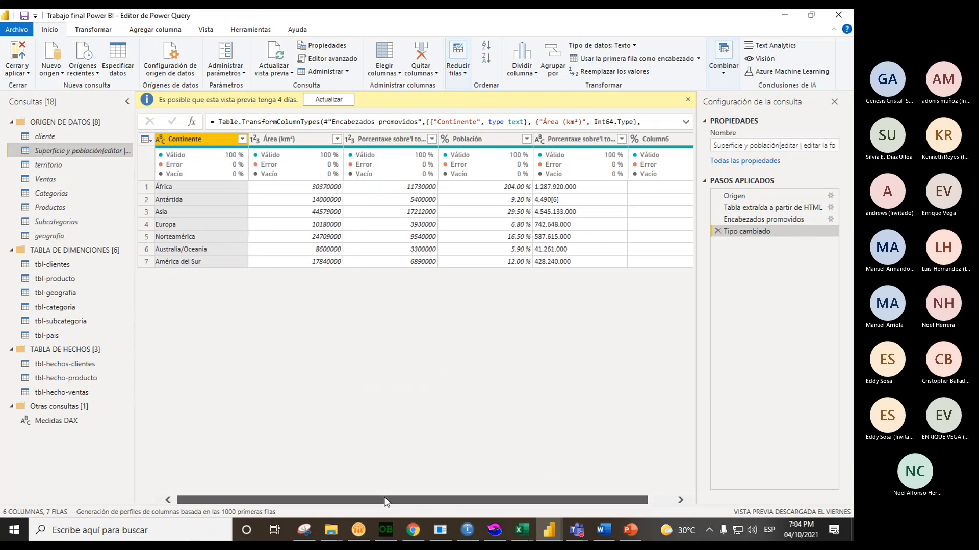
pyautogui.moveTo(411, 499); pyautogui.dragTo(438, 500)
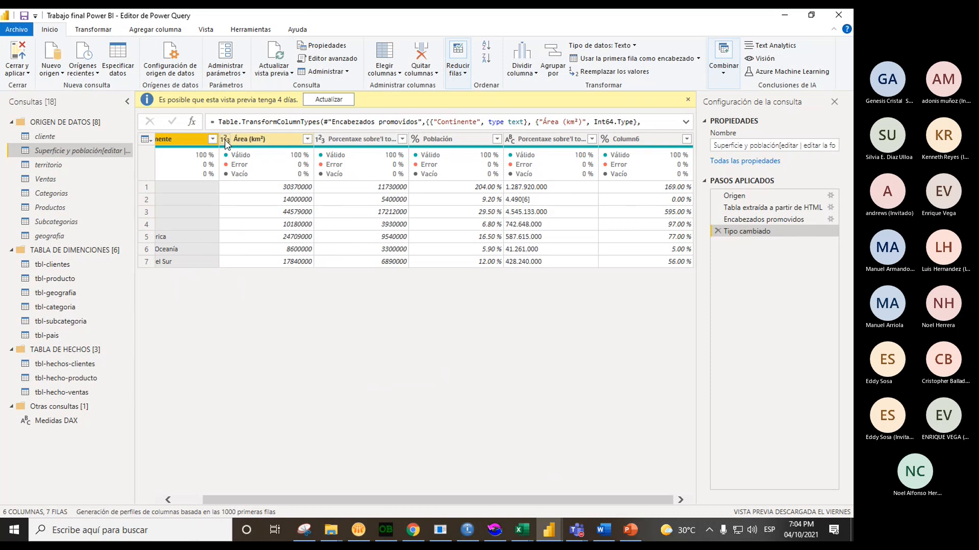
# Change the data type of the IdSubcategoria column in the Subcategorias source query to Texto
pyautogui.click(57, 222)
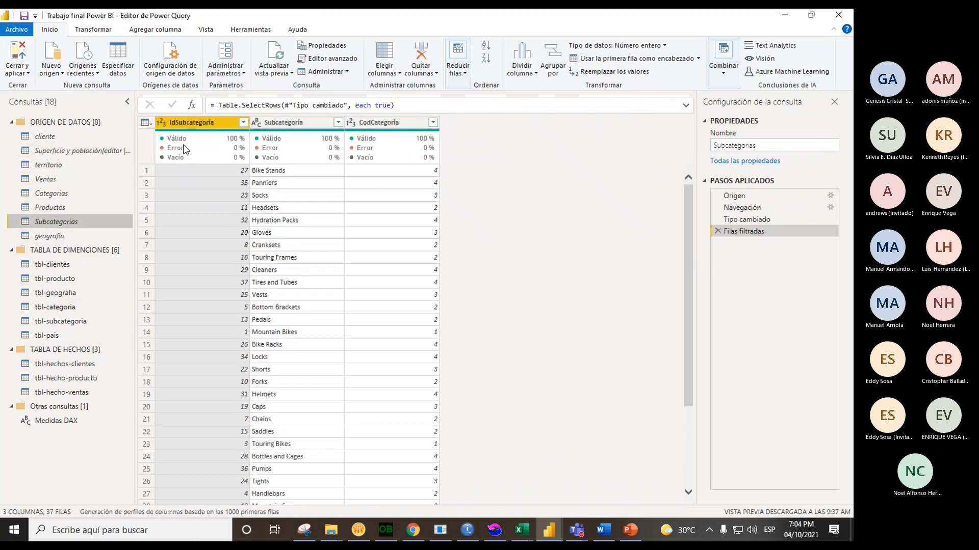
pyautogui.click(161, 123)
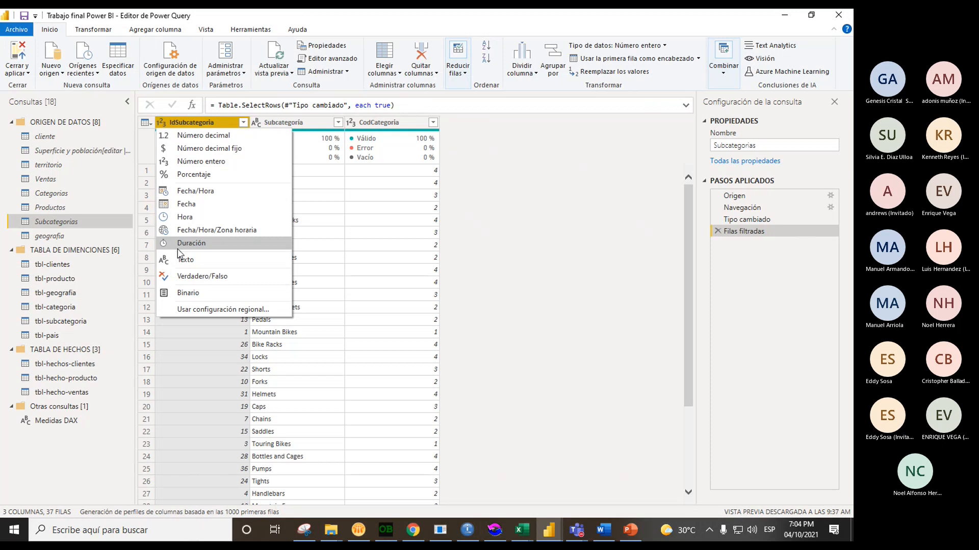
pyautogui.click(184, 260)
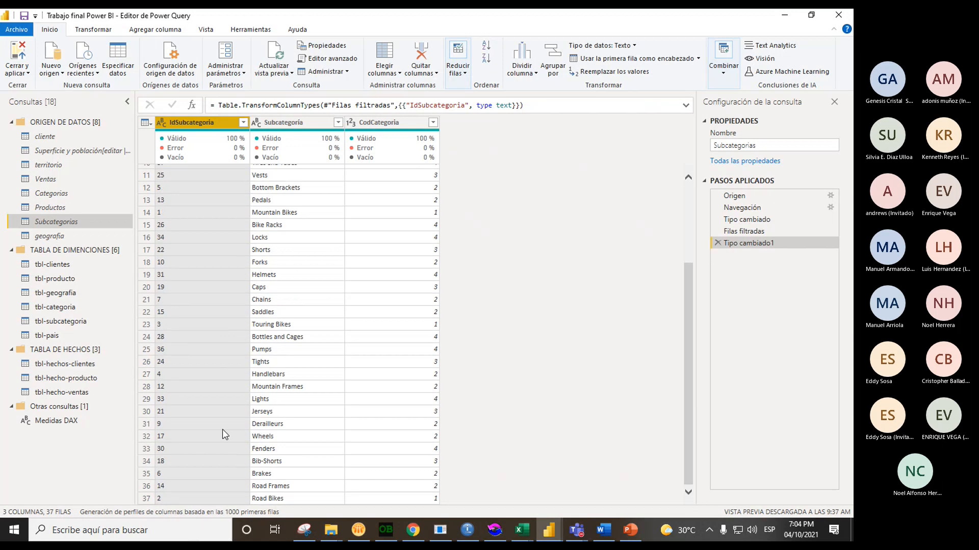
# Examine tbl-pais and tbl-hecho-producto, and inspect all columns of the tbl-hecho-ventas fact table
pyautogui.click(61, 335)
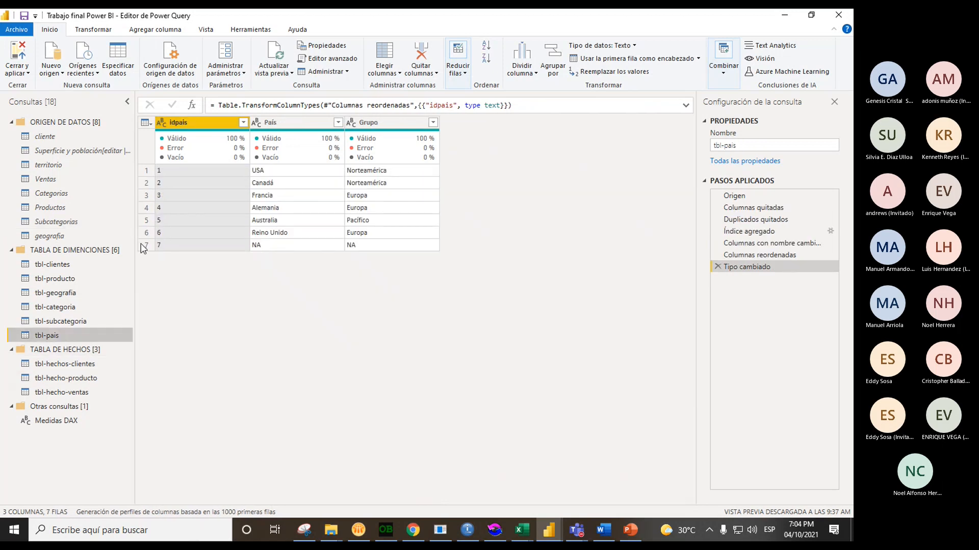
pyautogui.click(57, 380)
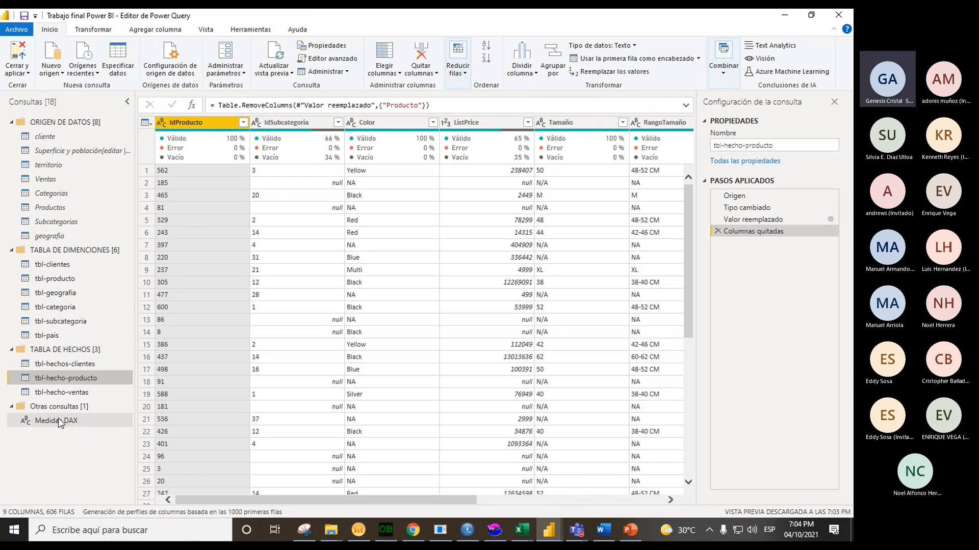
pyautogui.click(75, 396)
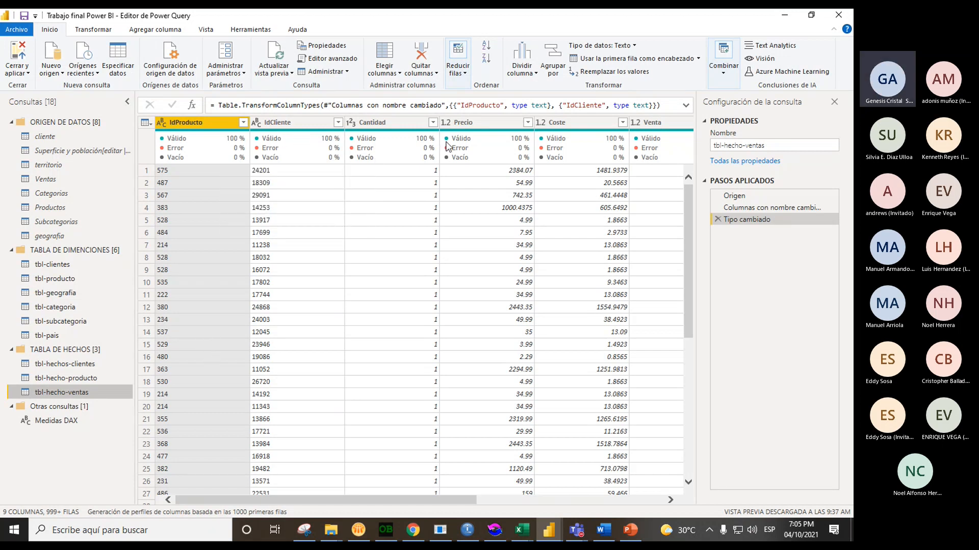
pyautogui.moveTo(447, 146)
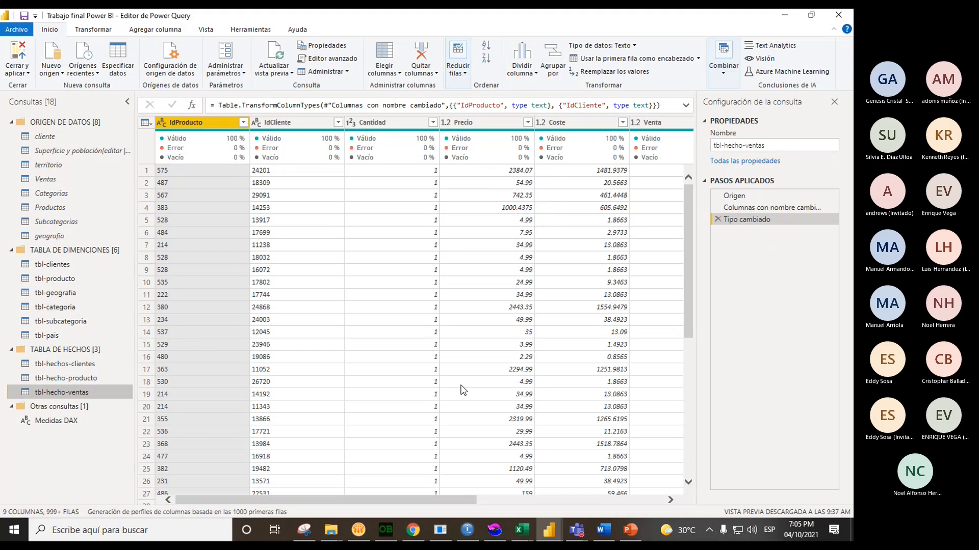
pyautogui.moveTo(410, 501); pyautogui.dragTo(616, 500)
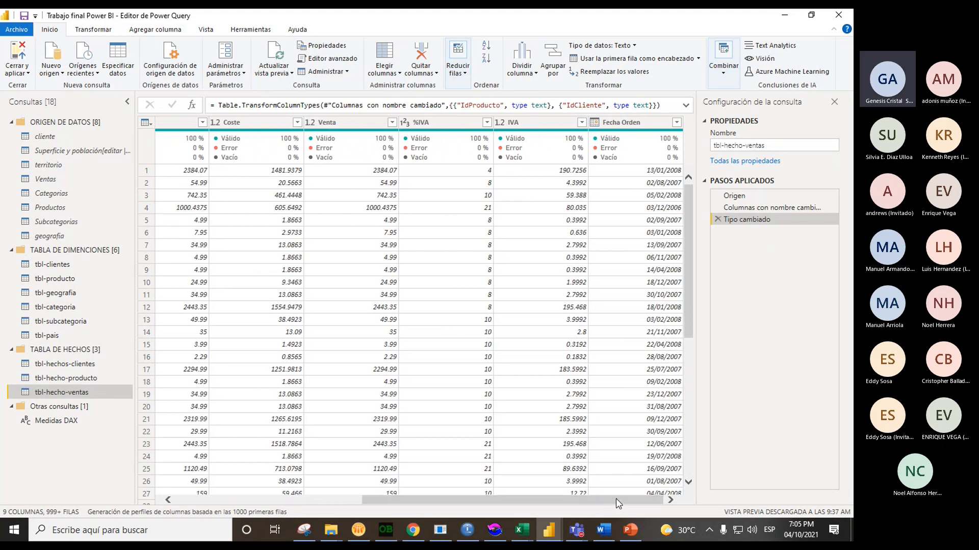
pyautogui.moveTo(466, 506); pyautogui.dragTo(219, 513)
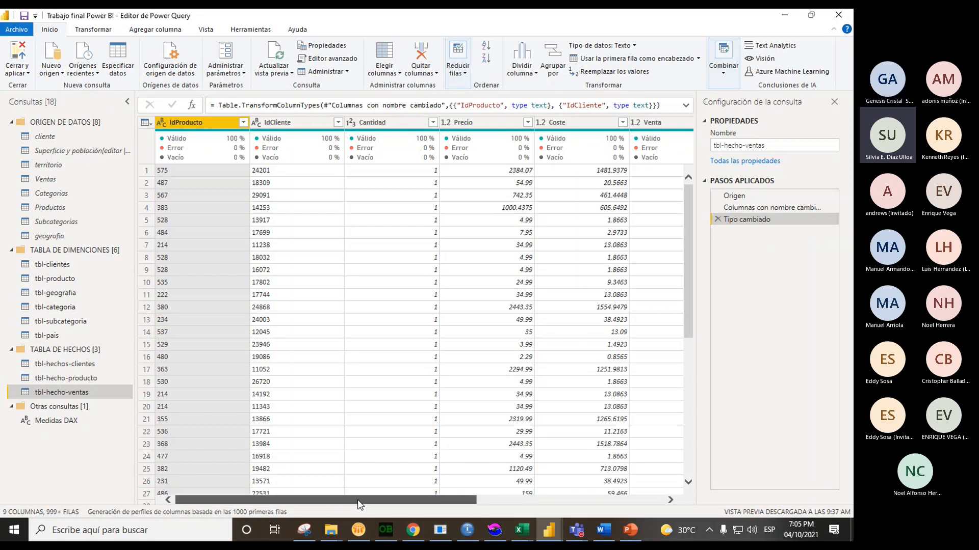
pyautogui.moveTo(357, 499); pyautogui.dragTo(306, 499)
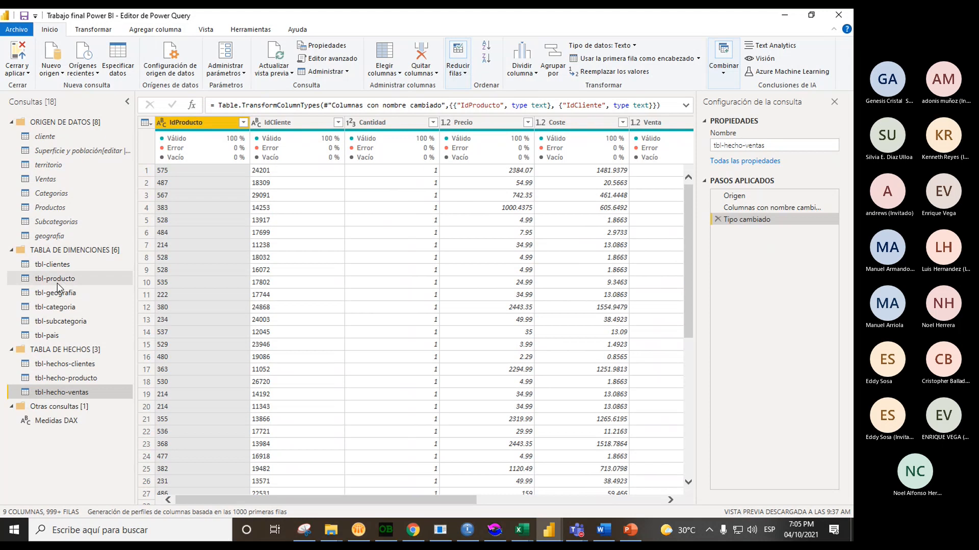
# Look through the rows of the tbl-clientes and tbl-producto dimension tables
pyautogui.click(57, 265)
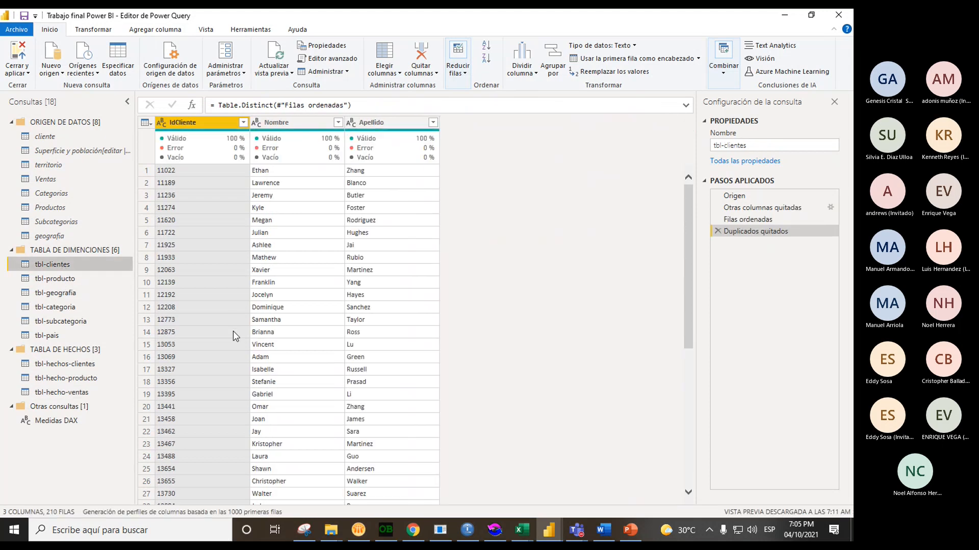
pyautogui.scroll(-8, 236, 352)
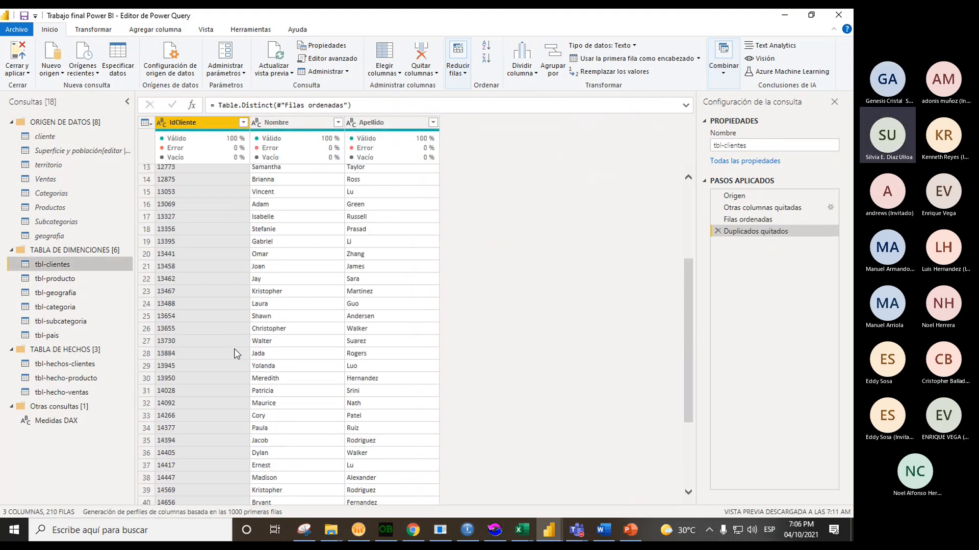
pyautogui.click(69, 279)
pyautogui.scroll(-12, 273, 293)
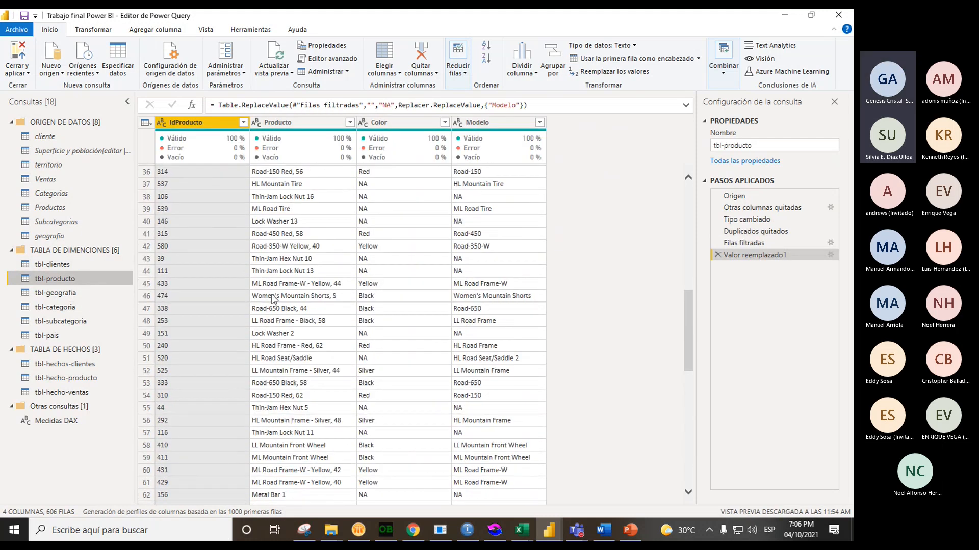
pyautogui.scroll(-1, 273, 299)
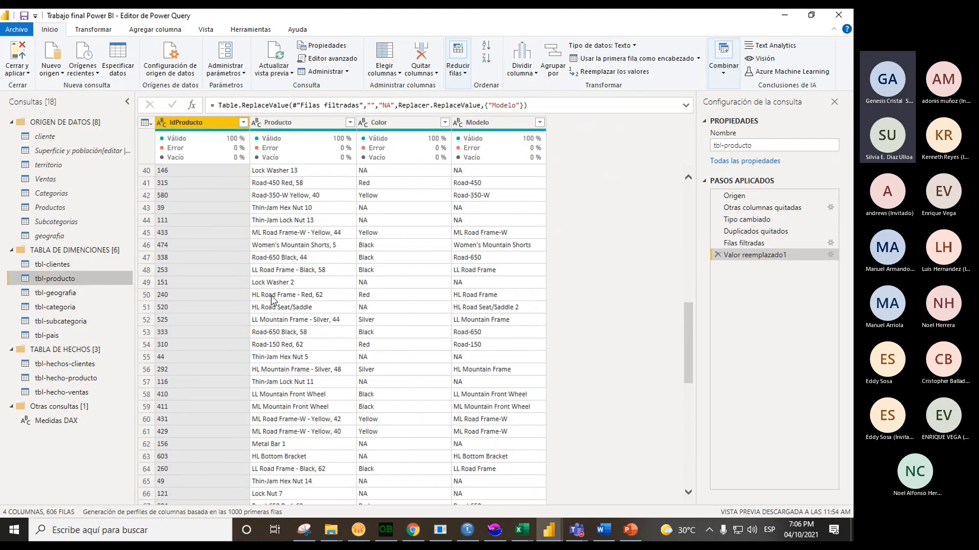
# Look through the tbl-geografia, tbl-categoria, tbl-subcategoria and tbl-pais dimensions, the client and product fact tables, and the Medidas DAX query
pyautogui.click(75, 295)
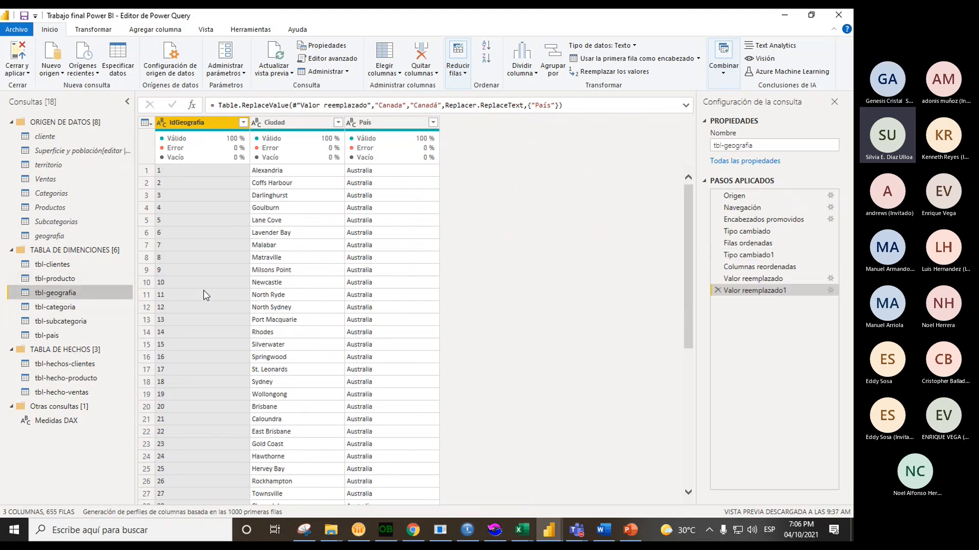
pyautogui.click(99, 307)
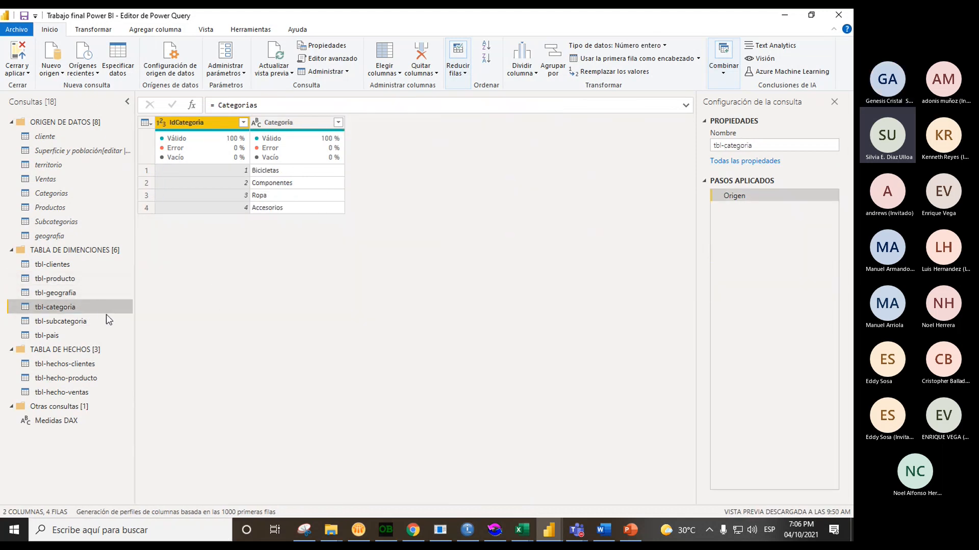
pyautogui.click(108, 322)
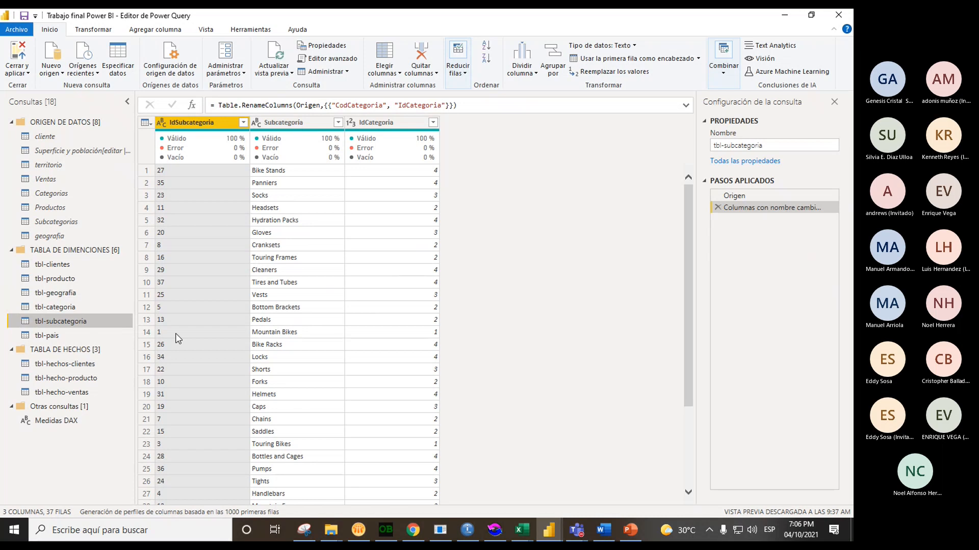
pyautogui.click(60, 339)
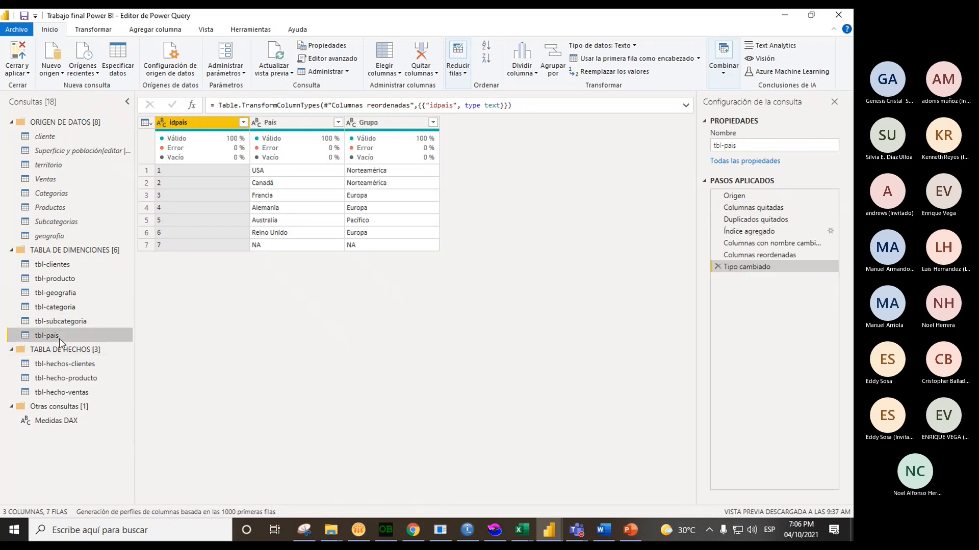
pyautogui.click(99, 362)
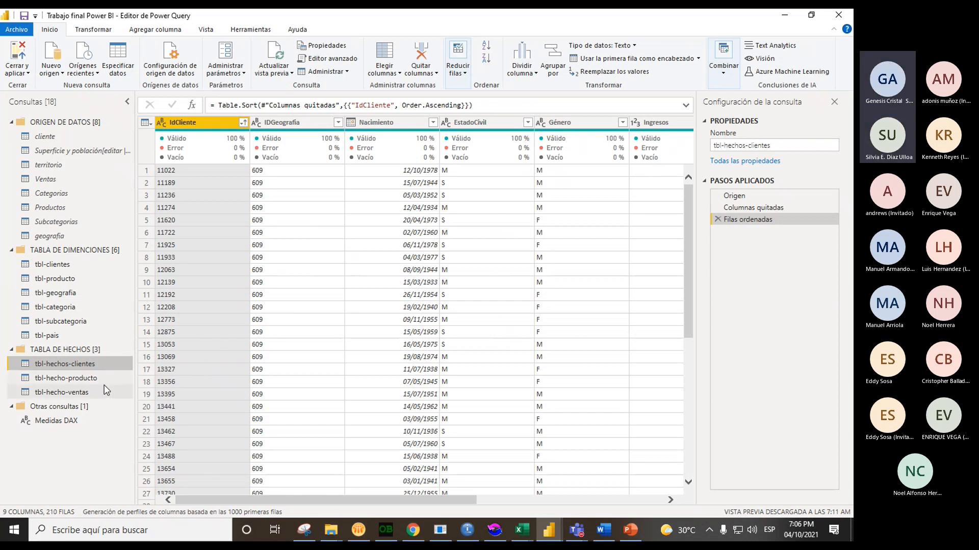
pyautogui.click(102, 382)
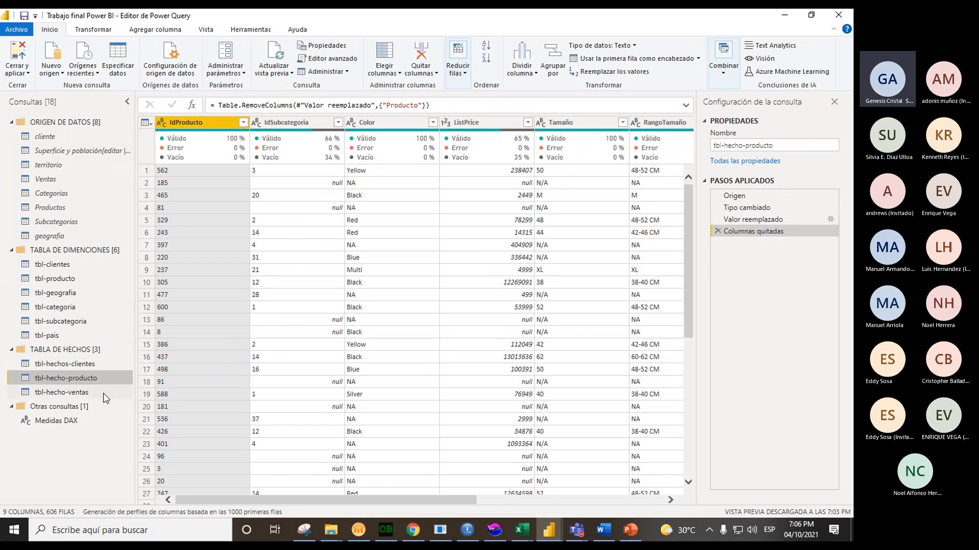
pyautogui.click(61, 421)
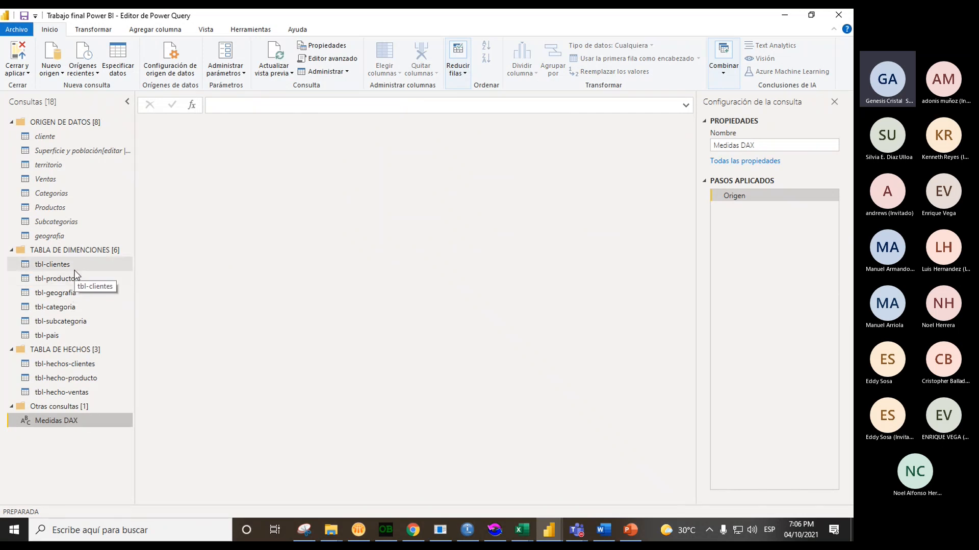
# Inspect the columns of the tbl-hechos-clientes fact table through to Ocupación, focusing on the Ingresos column
pyautogui.click(88, 365)
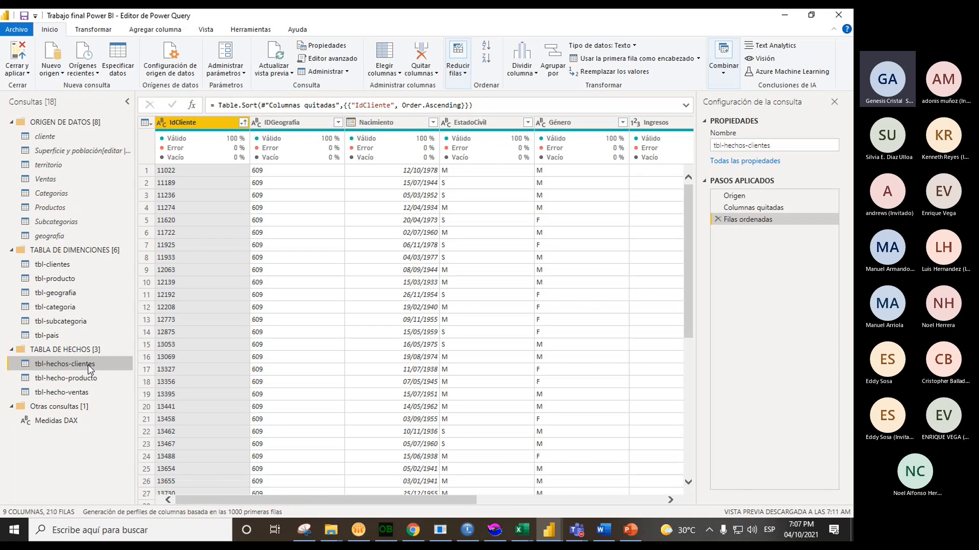
pyautogui.moveTo(352, 502); pyautogui.dragTo(564, 505)
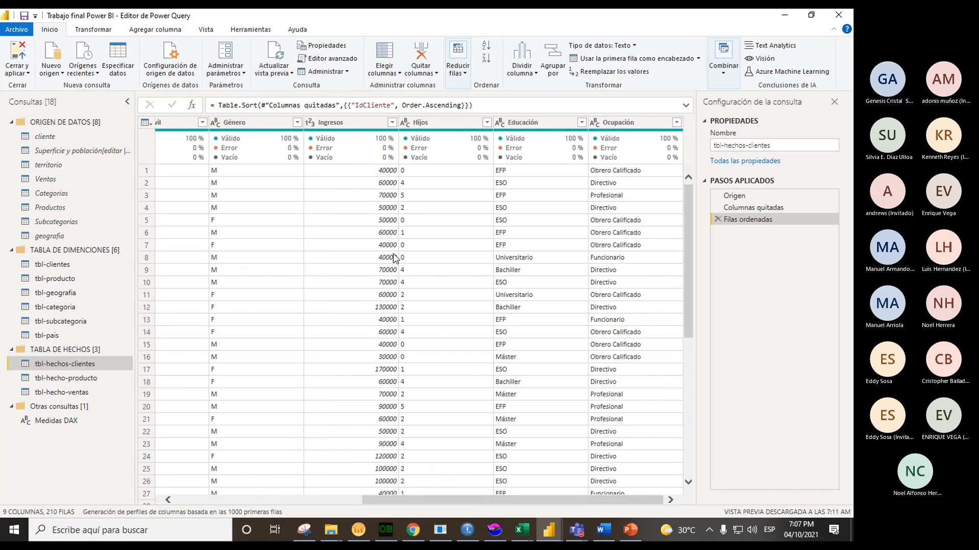
pyautogui.moveTo(371, 156)
pyautogui.moveTo(390, 503); pyautogui.dragTo(418, 502)
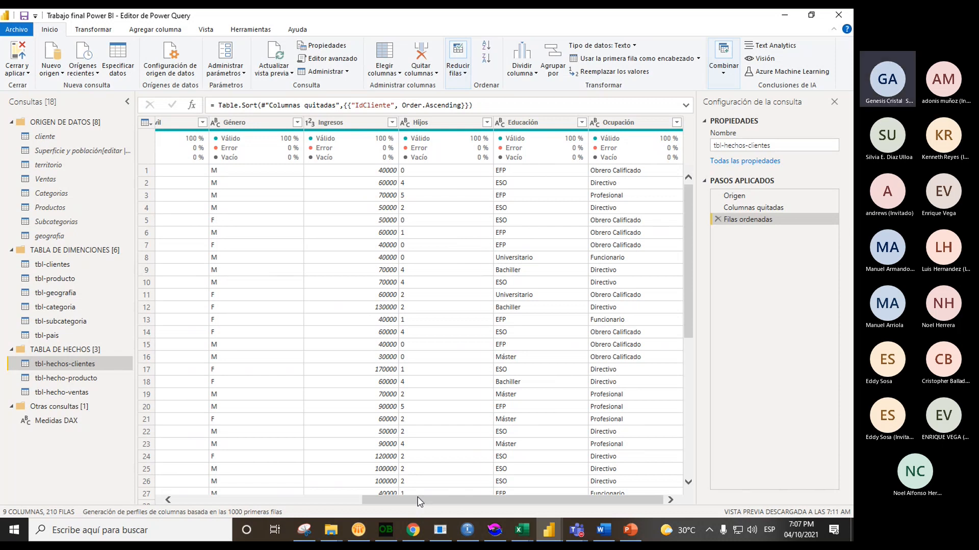
pyautogui.click(365, 124)
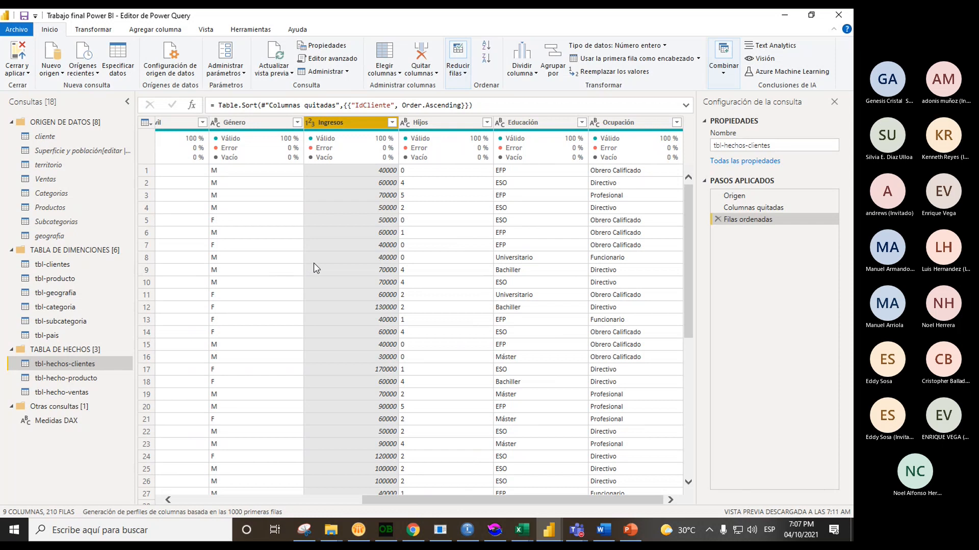
# Compare the columns of the tbl-hecho-producto fact table with those of the tbl-producto dimension table
pyautogui.click(94, 383)
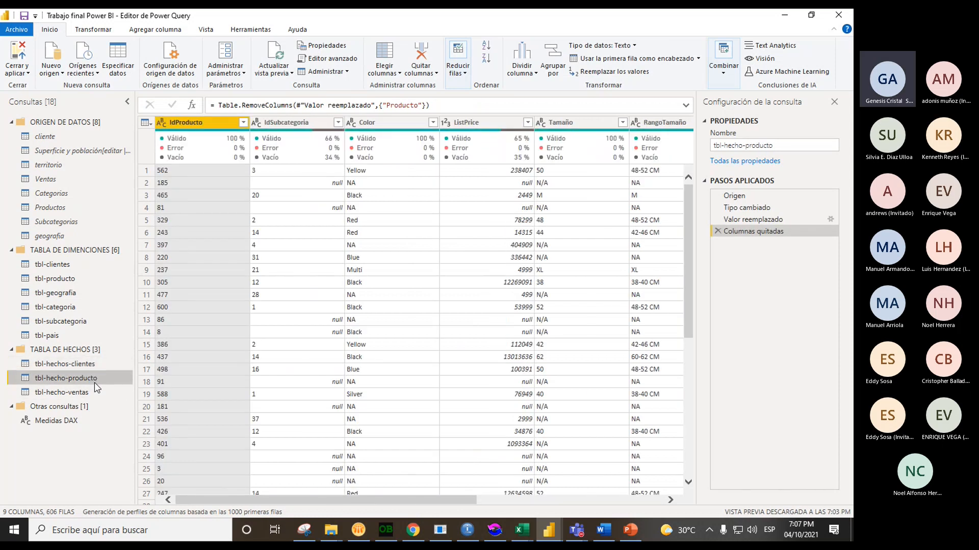
pyautogui.click(71, 281)
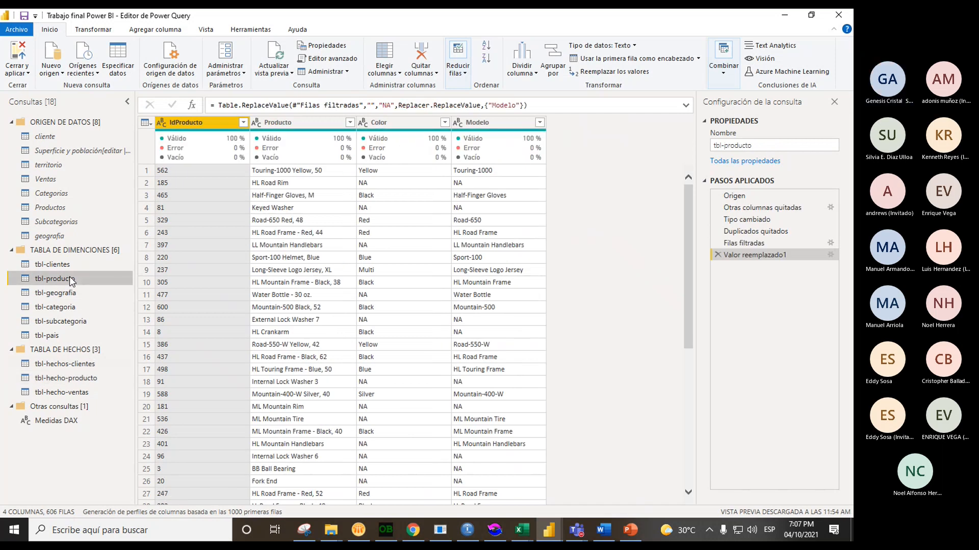
pyautogui.click(75, 381)
pyautogui.moveTo(317, 502); pyautogui.dragTo(365, 509)
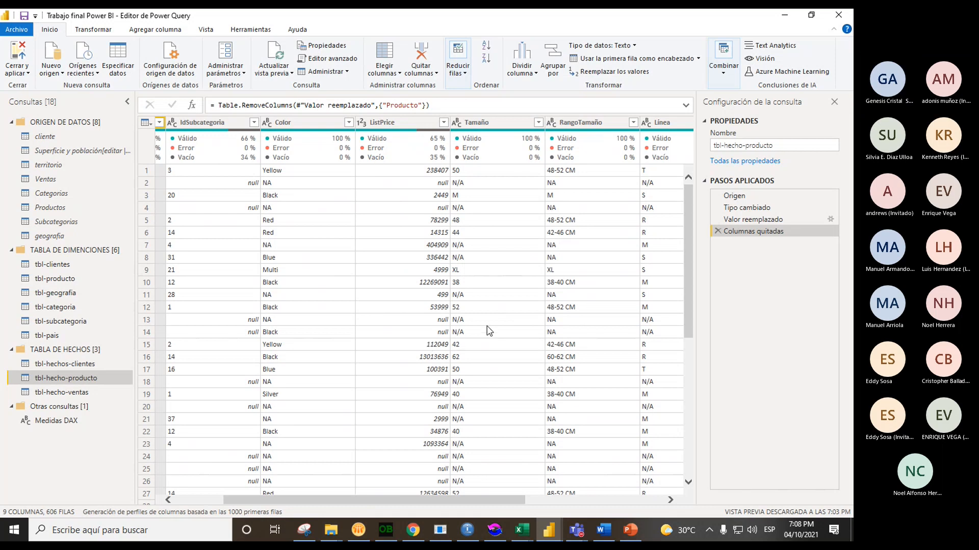
pyautogui.click(62, 283)
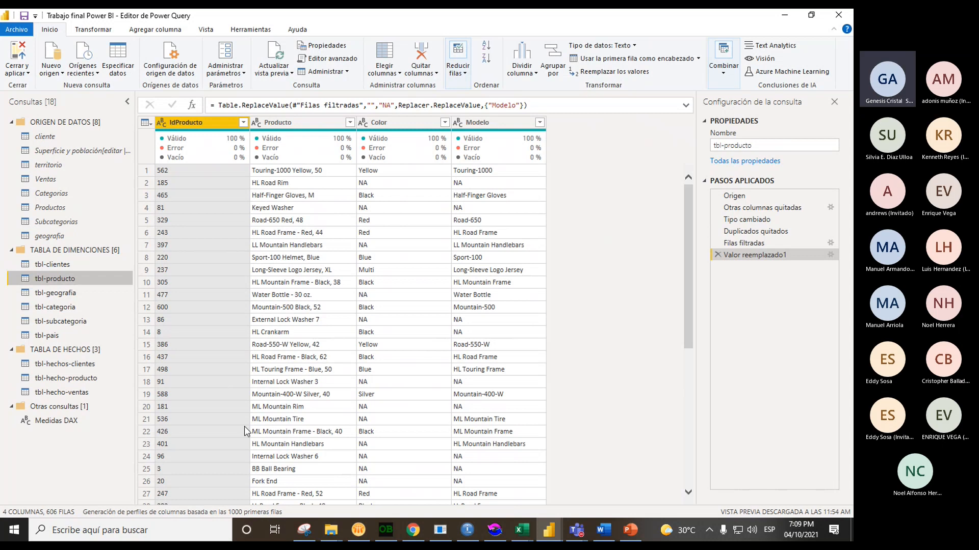
pyautogui.click(751, 493)
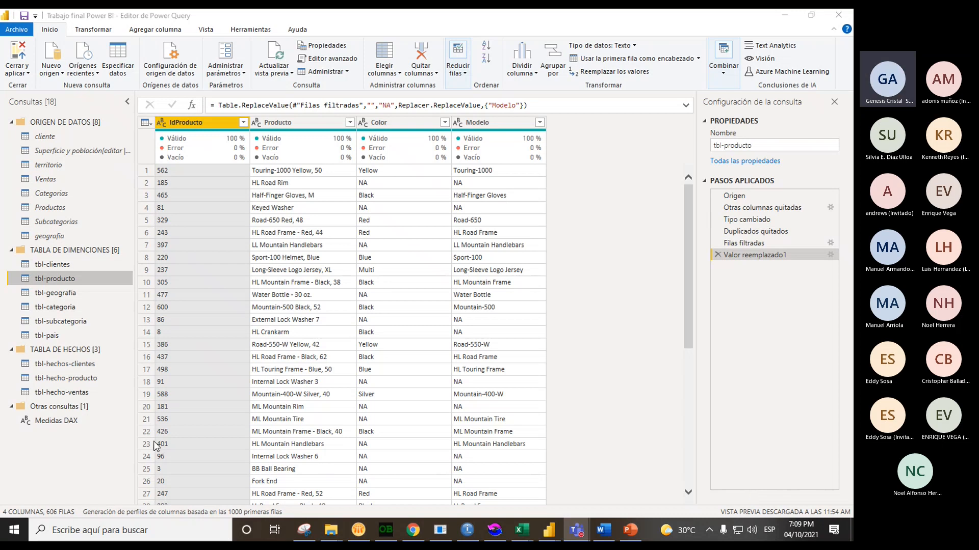
pyautogui.click(76, 377)
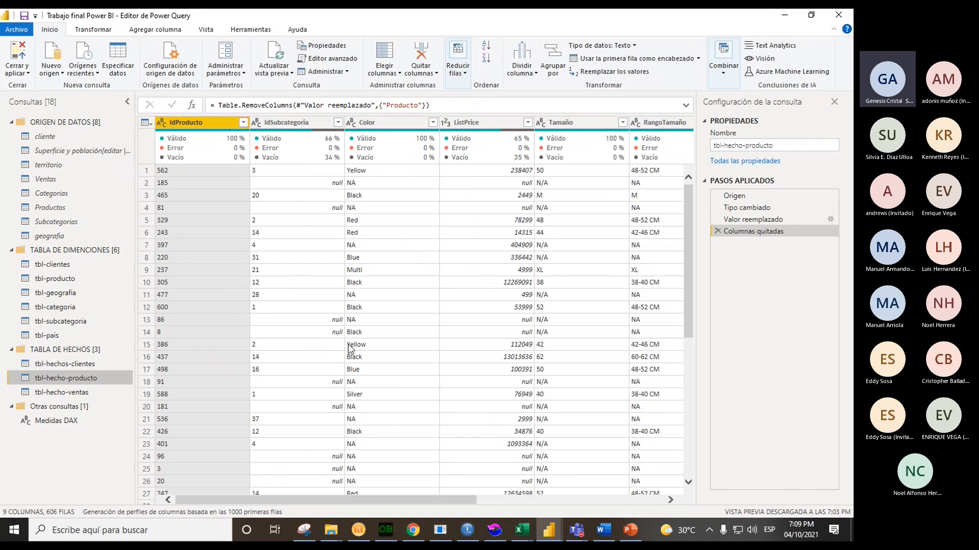
pyautogui.moveTo(379, 501); pyautogui.dragTo(578, 512)
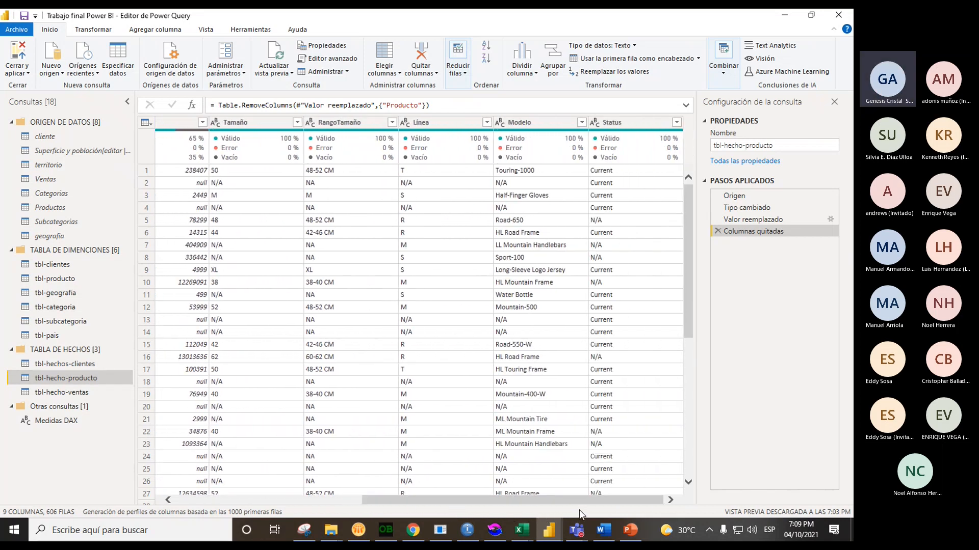
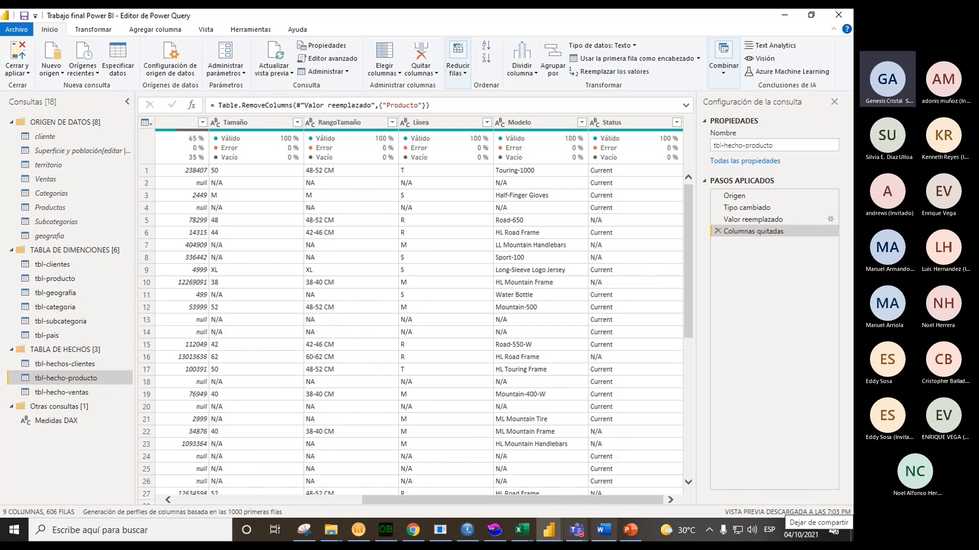
# Switch to the Trabajo final Power BI report in Power BI Desktop and examine its dashboard and the model's table relationships
pyautogui.moveTo(548, 541)
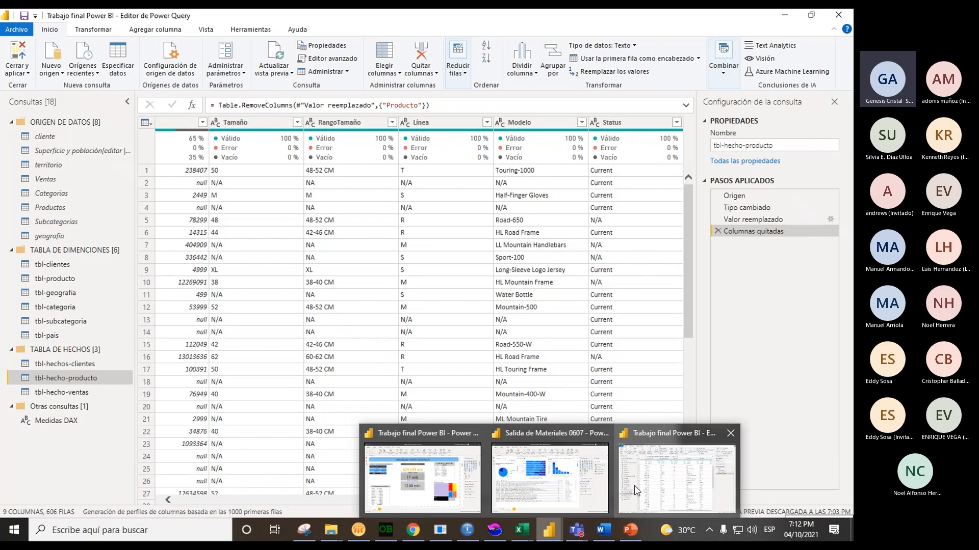
pyautogui.click(434, 493)
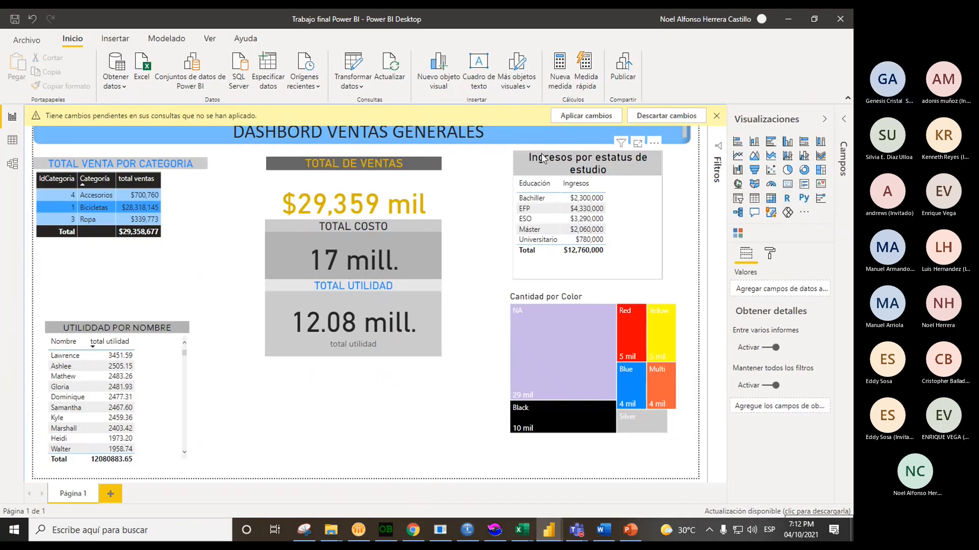
pyautogui.click(12, 163)
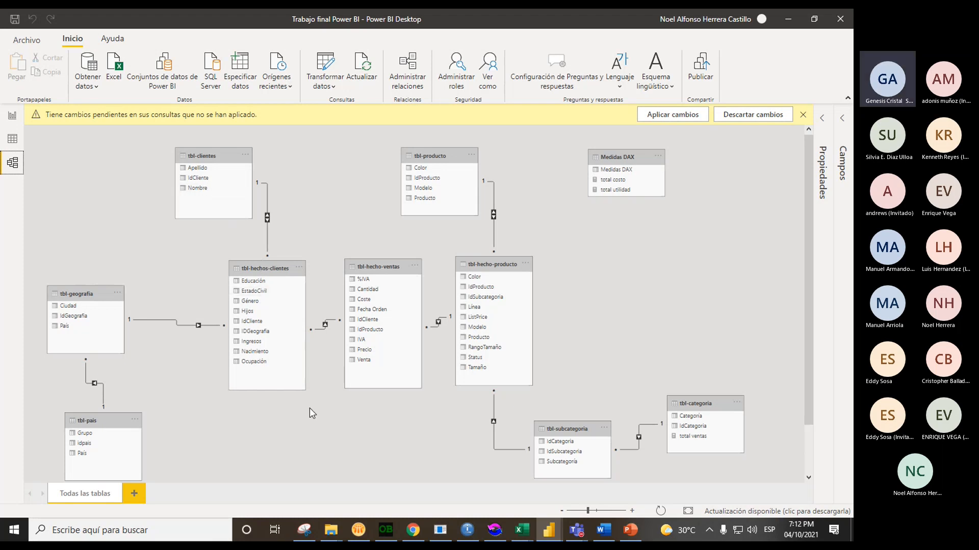
pyautogui.click(9, 118)
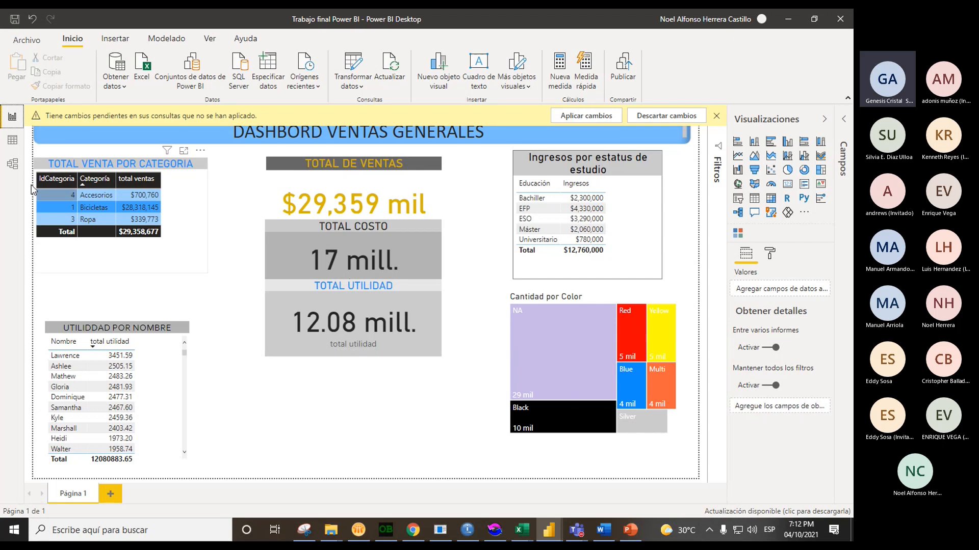
pyautogui.click(12, 163)
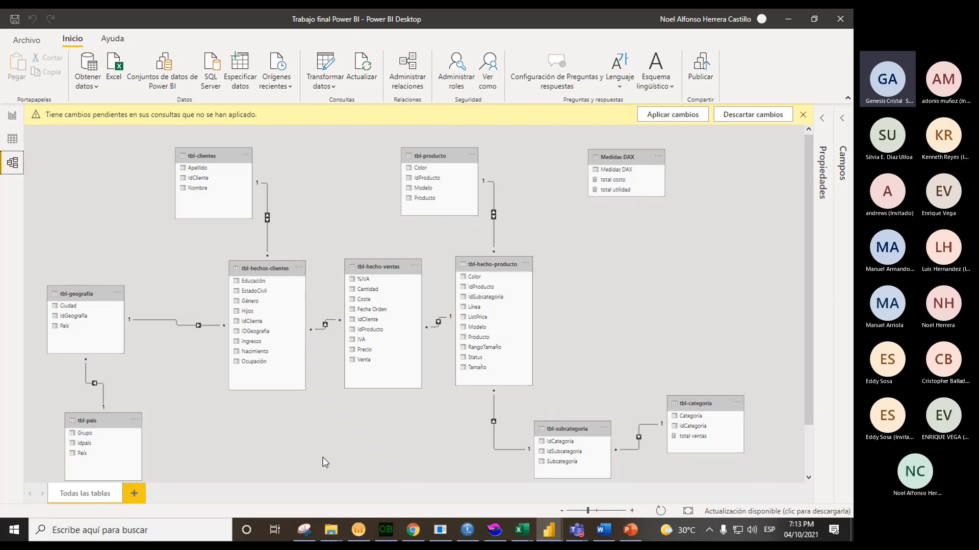
pyautogui.click(13, 116)
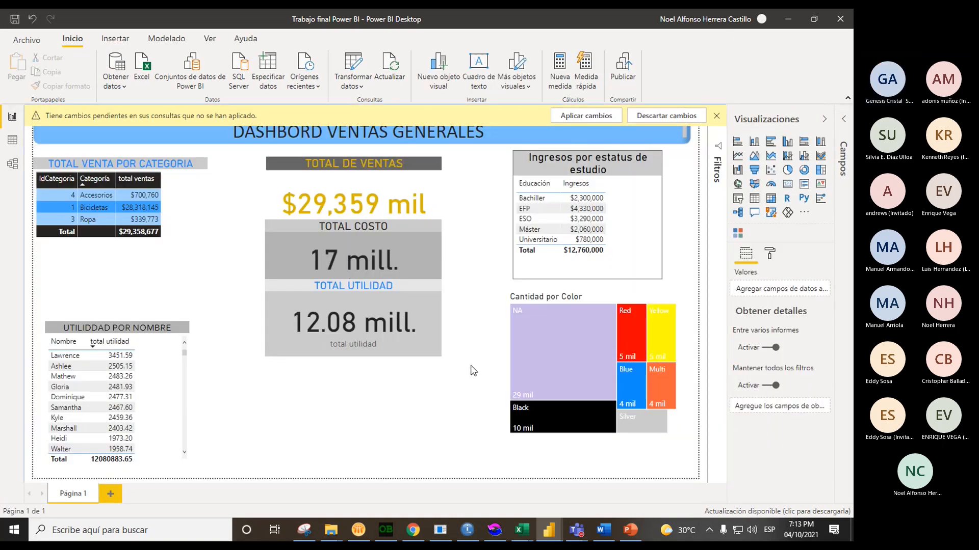
# Review the DAX formulas of the total costo and total utilidad measures in Medidas DAX, dismissing the pending-changes notice
pyautogui.click(842, 119)
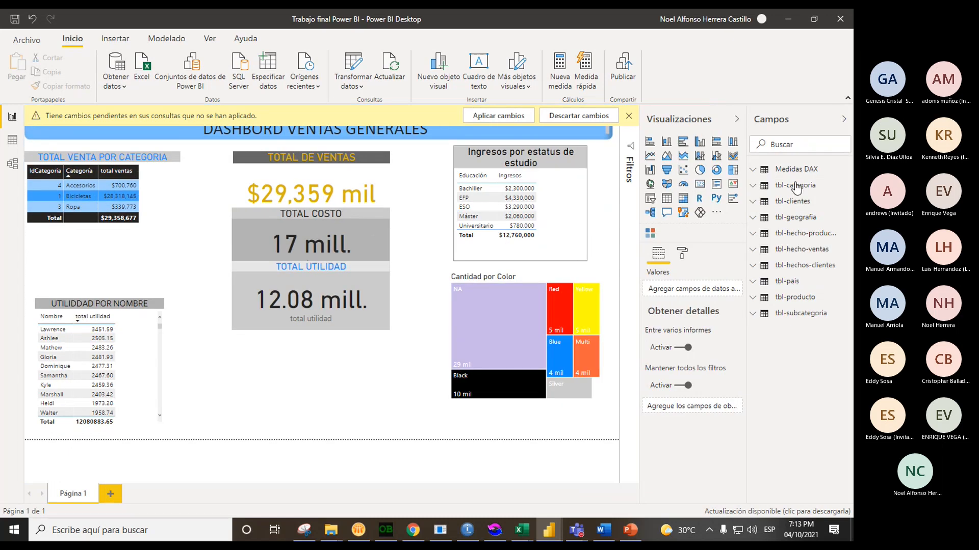
pyautogui.click(758, 172)
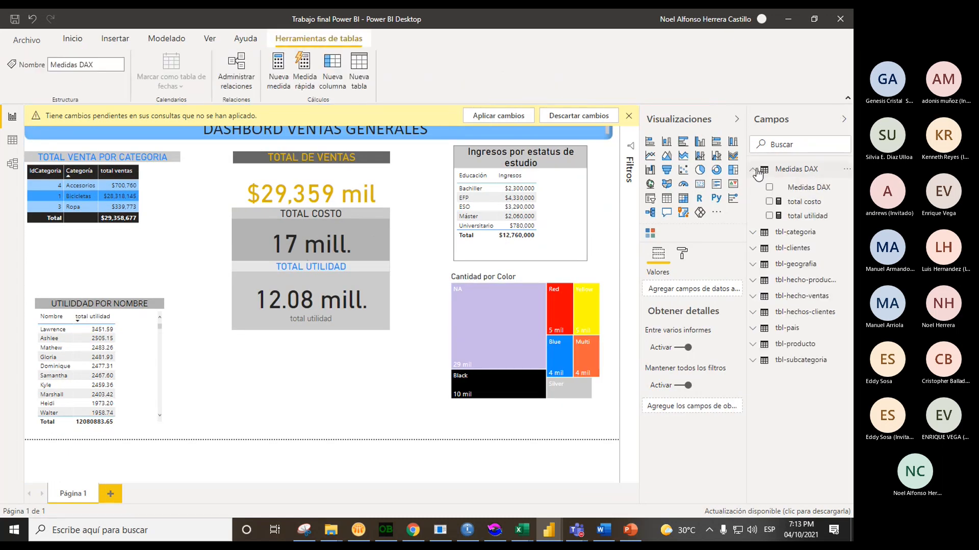
pyautogui.click(795, 208)
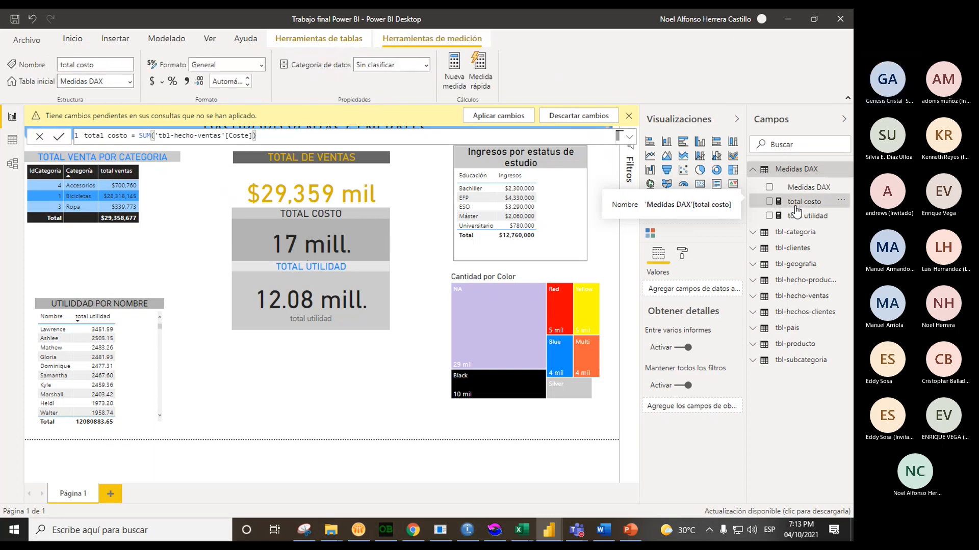
pyautogui.click(629, 116)
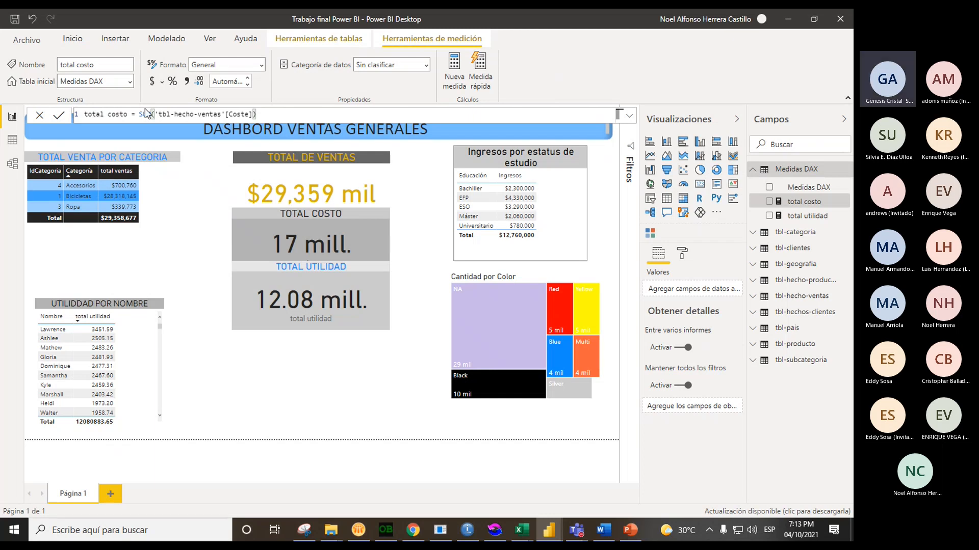
pyautogui.click(804, 218)
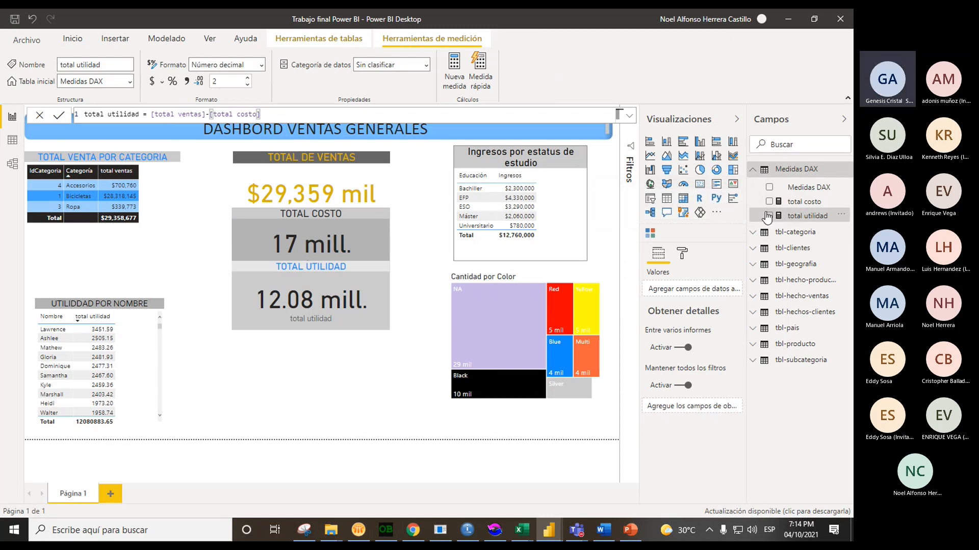
# Review the total ventas measure in tbl-categoria, checking its DAX formula and measure properties
pyautogui.click(755, 234)
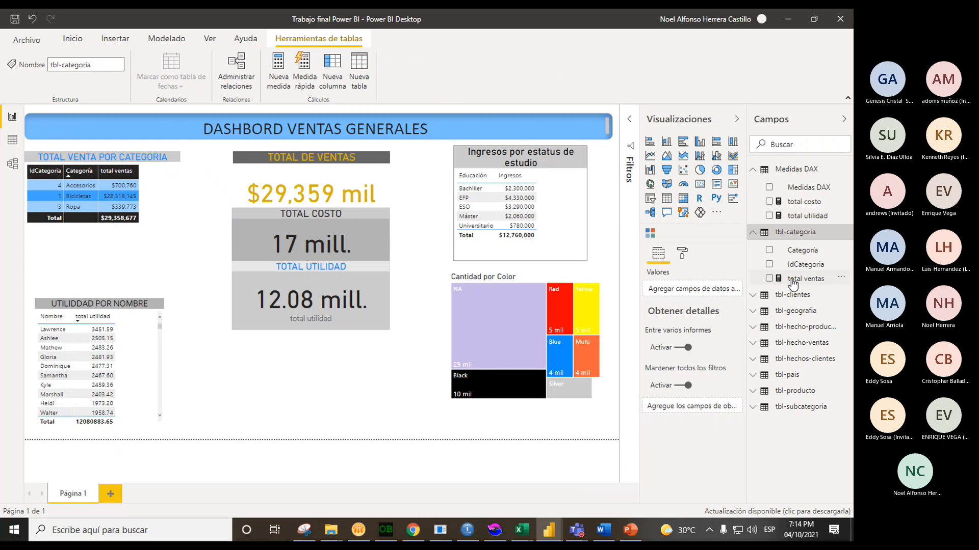
pyautogui.click(791, 284)
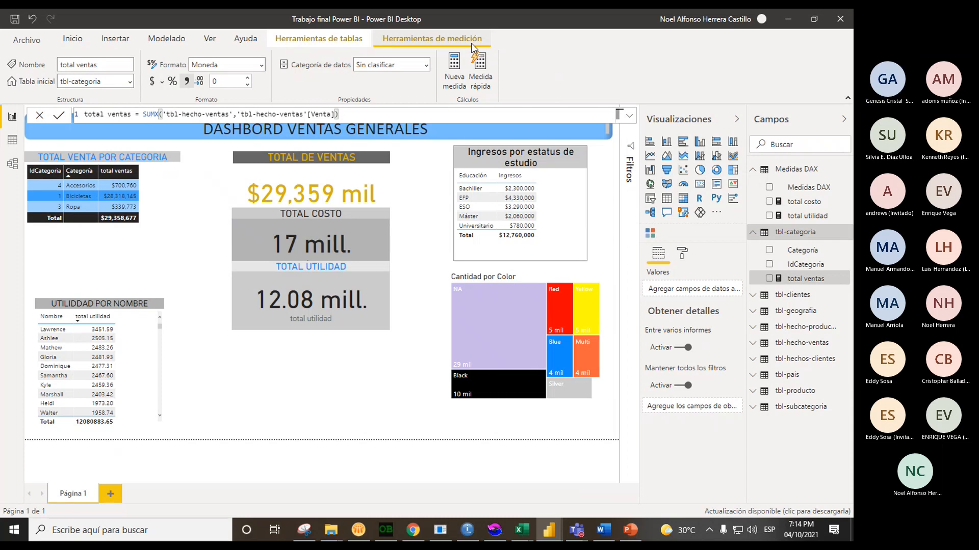
pyautogui.click(342, 38)
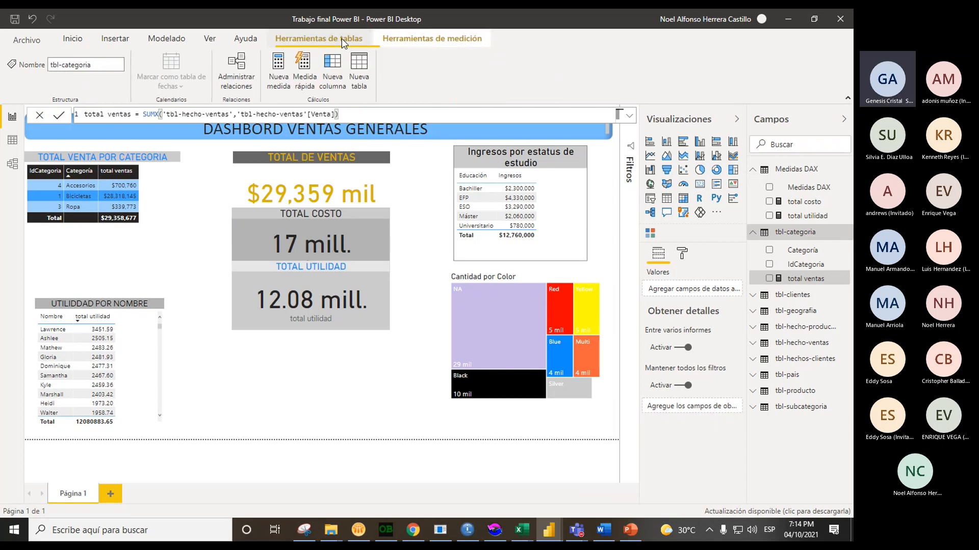
pyautogui.click(404, 38)
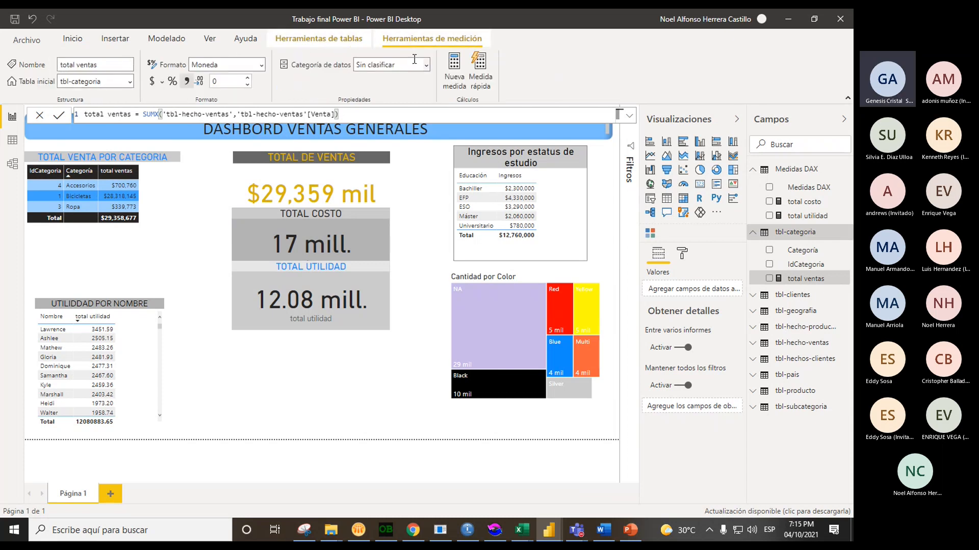
# Move the total ventas measure's home table to Medidas DAX and dismiss the pending-changes notice
pyautogui.click(130, 81)
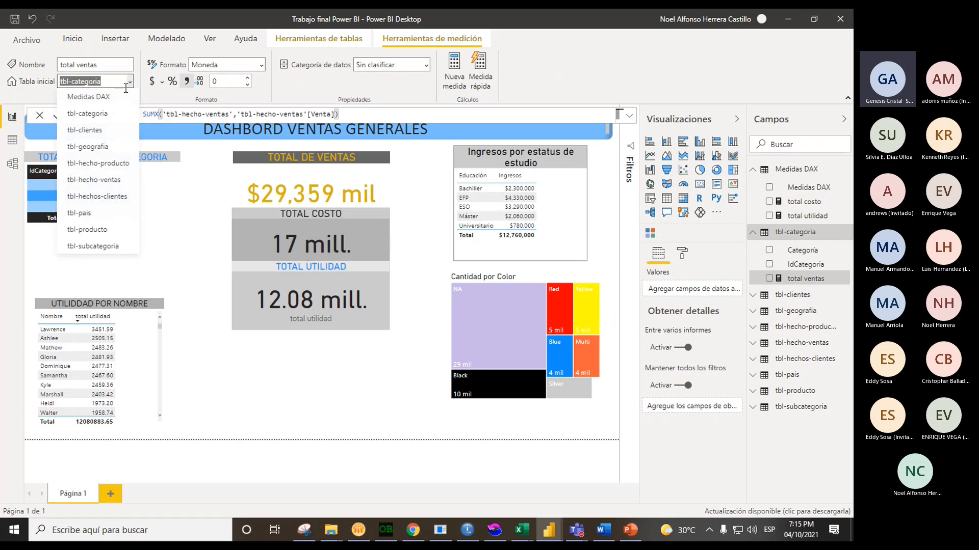
pyautogui.click(113, 98)
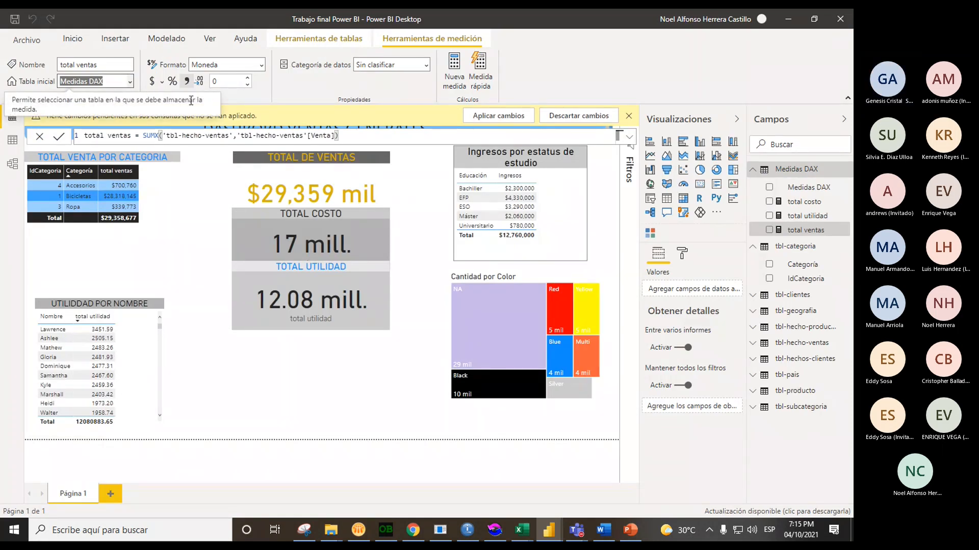
pyautogui.click(630, 118)
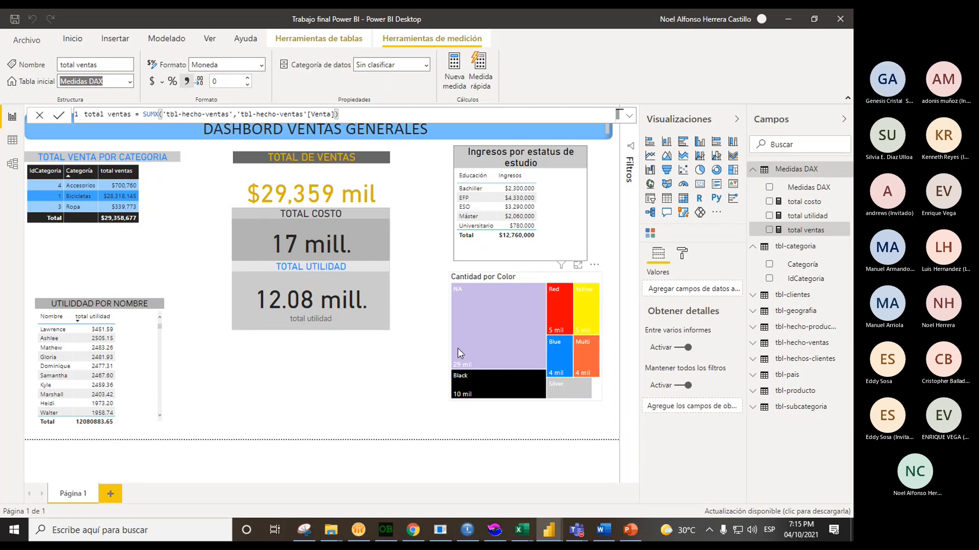
pyautogui.moveTo(458, 349)
# Switch to the Salida de Materiales 0607 report, try cross-filtering from the Mecánico column and a work-order row, and return to Trabajo final Power BI
pyautogui.moveTo(555, 531)
pyautogui.click(551, 478)
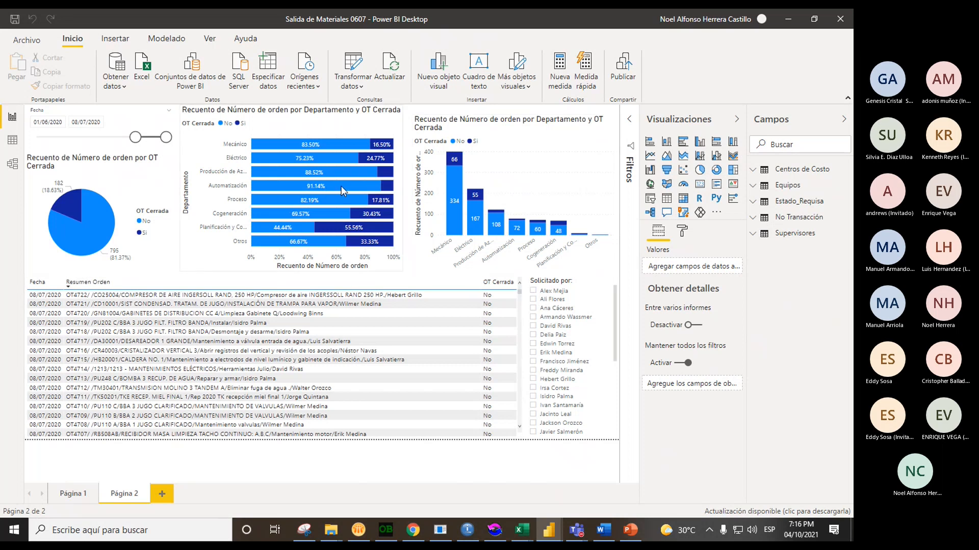
pyautogui.click(451, 180)
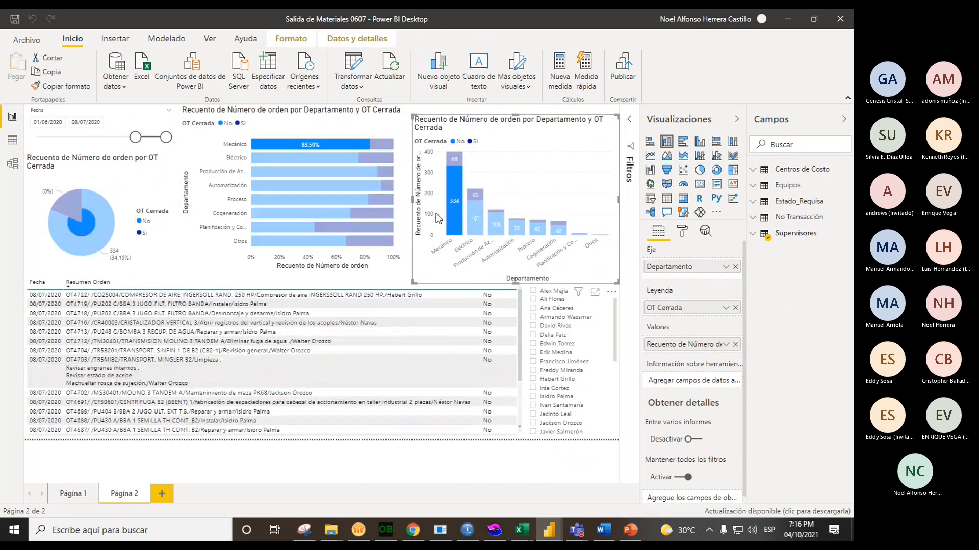
pyautogui.click(310, 313)
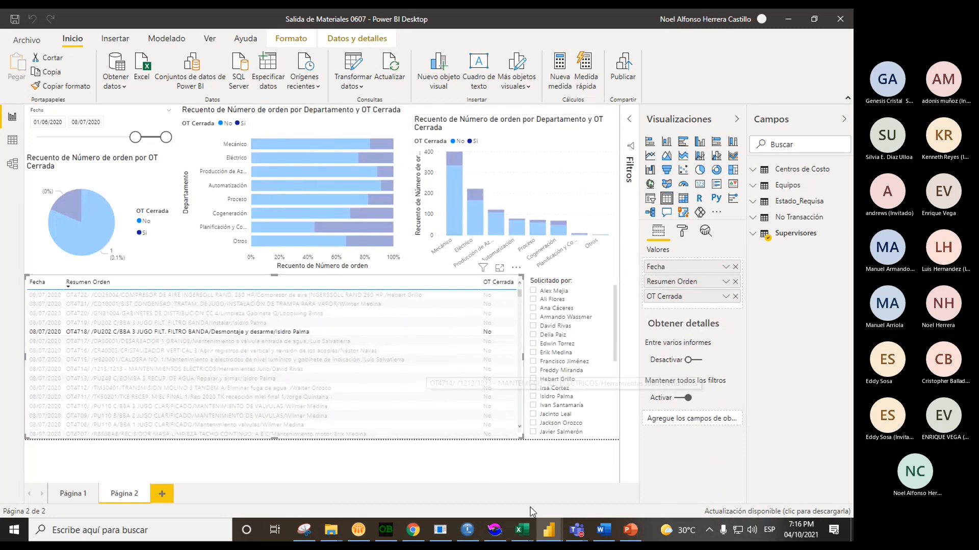
pyautogui.moveTo(545, 516)
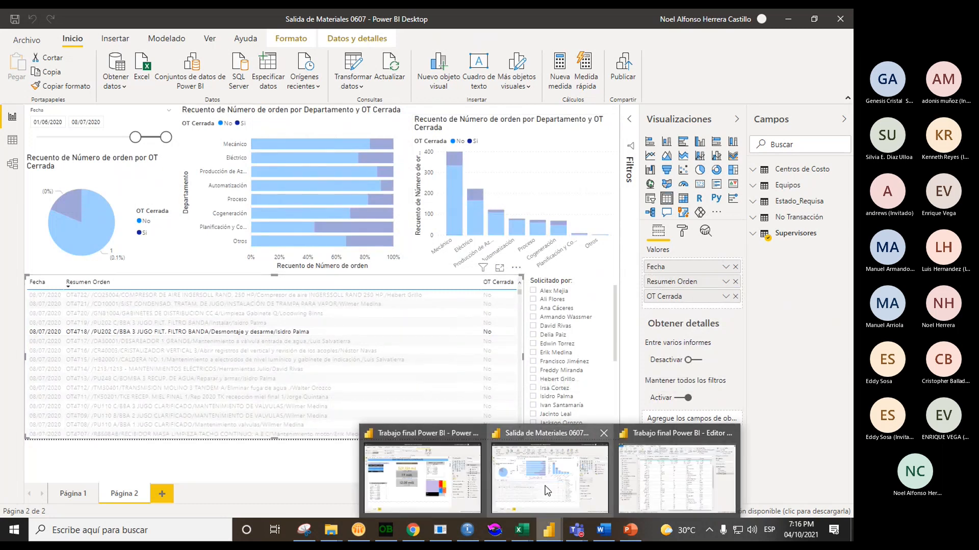
pyautogui.click(433, 479)
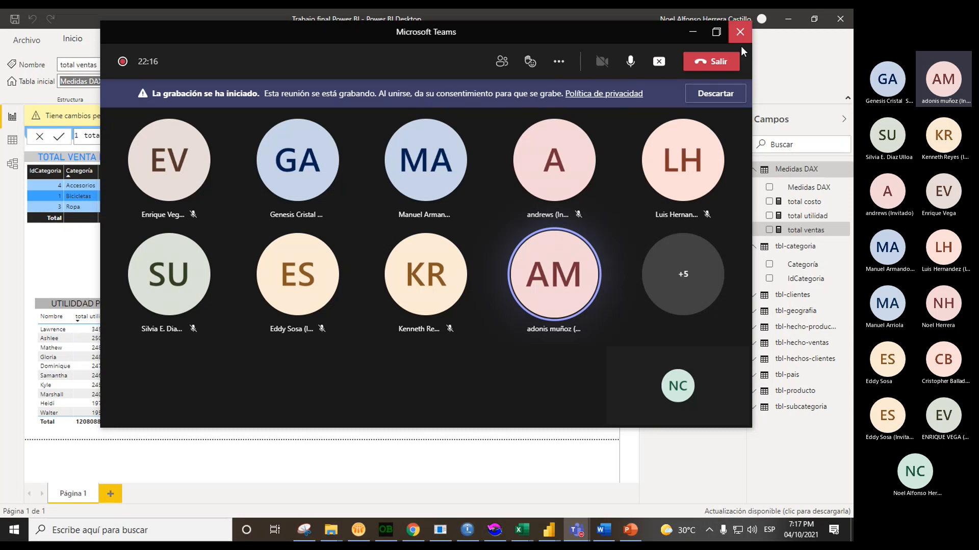
# Mute the microphone in the Microsoft Teams meeting, minimize its window and bring up the ongoing call
pyautogui.click(633, 63)
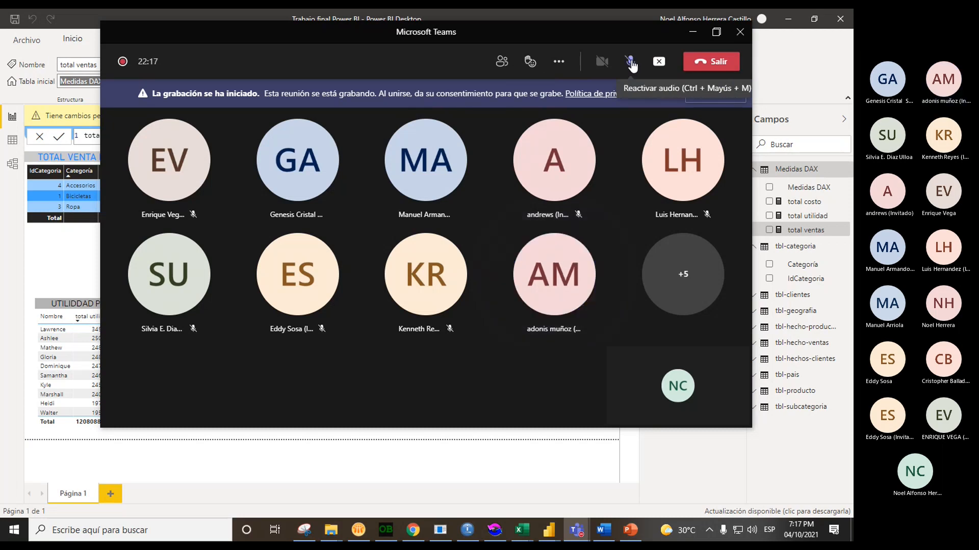
pyautogui.click(693, 32)
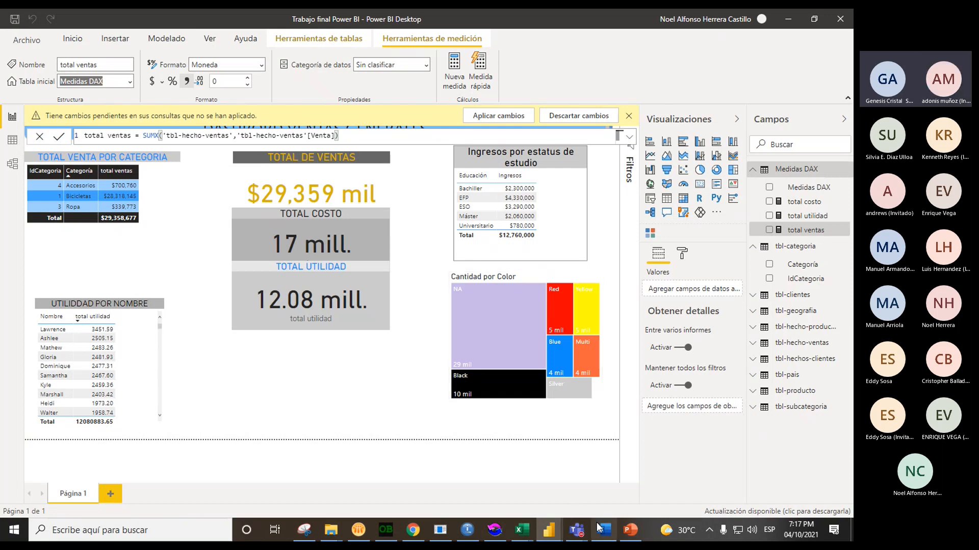
pyautogui.moveTo(579, 535)
pyautogui.moveTo(692, 445)
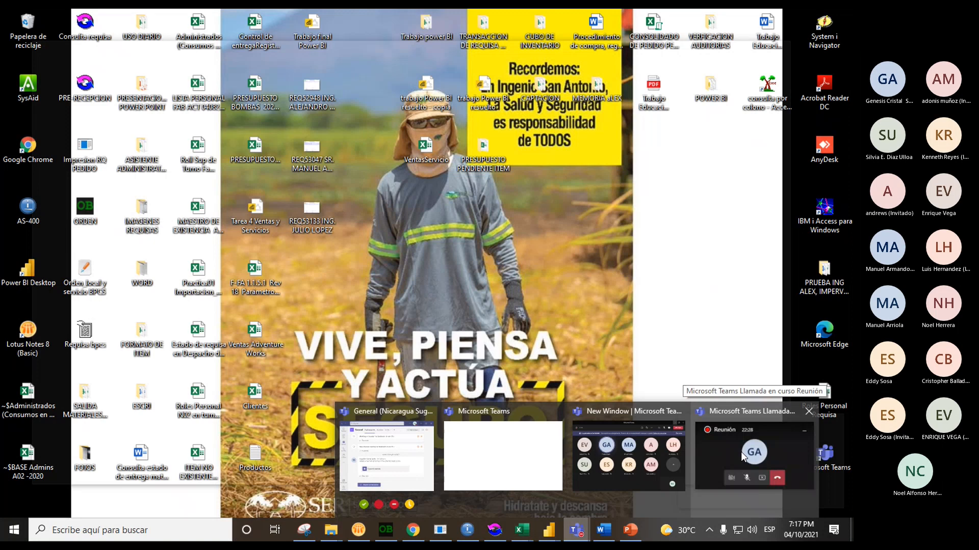
pyautogui.click(744, 446)
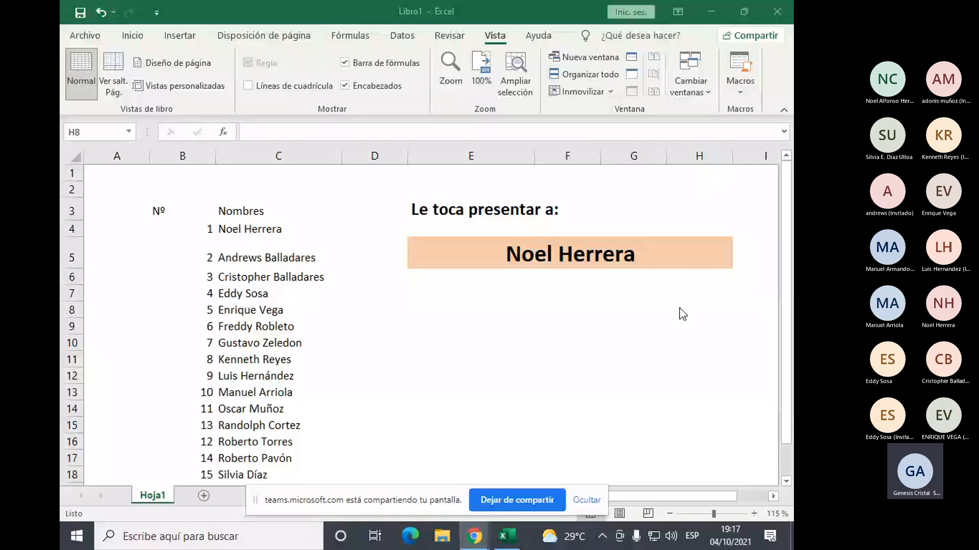
# Switch to the Libro1 workbook in Excel and recalculate the sheet twice to draw the next random presenter
pyautogui.hotkey('alt', 'Tab')
pyautogui.hotkey('alt', 'Tab')
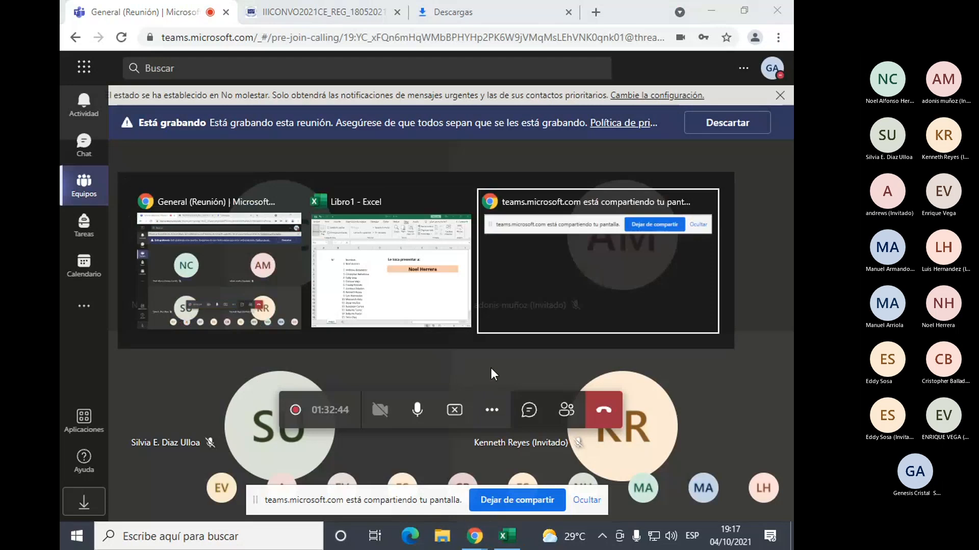
pyautogui.click(627, 351)
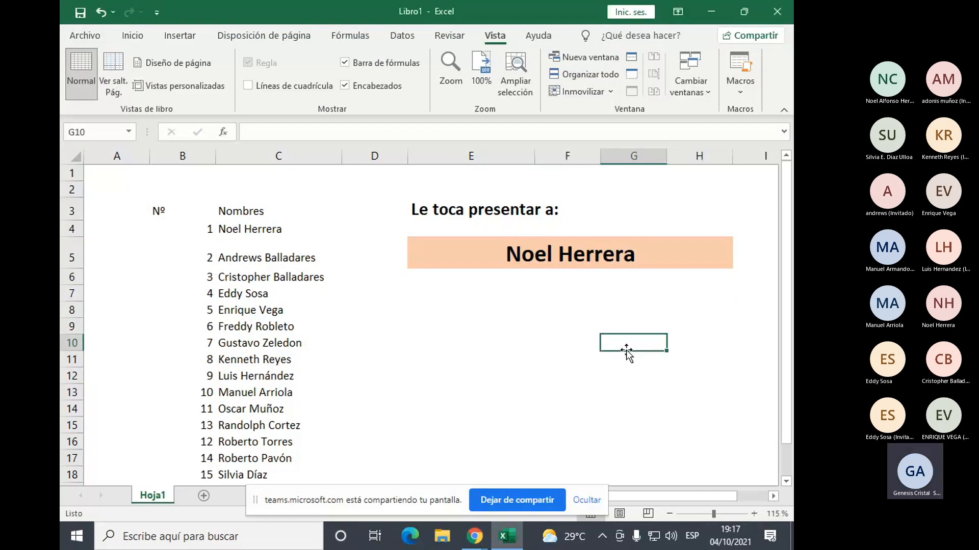
pyautogui.press('F9')
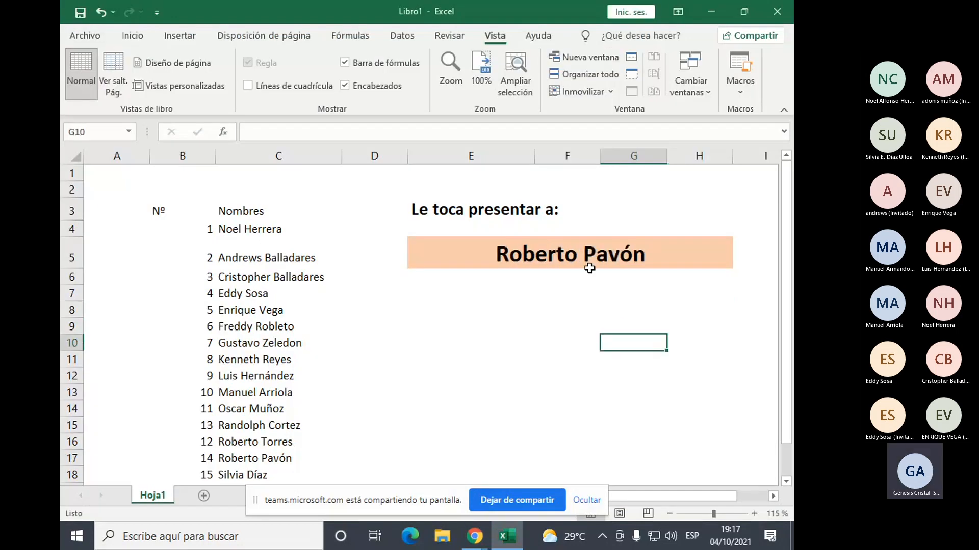
pyautogui.press('F9')
pyautogui.click(568, 308)
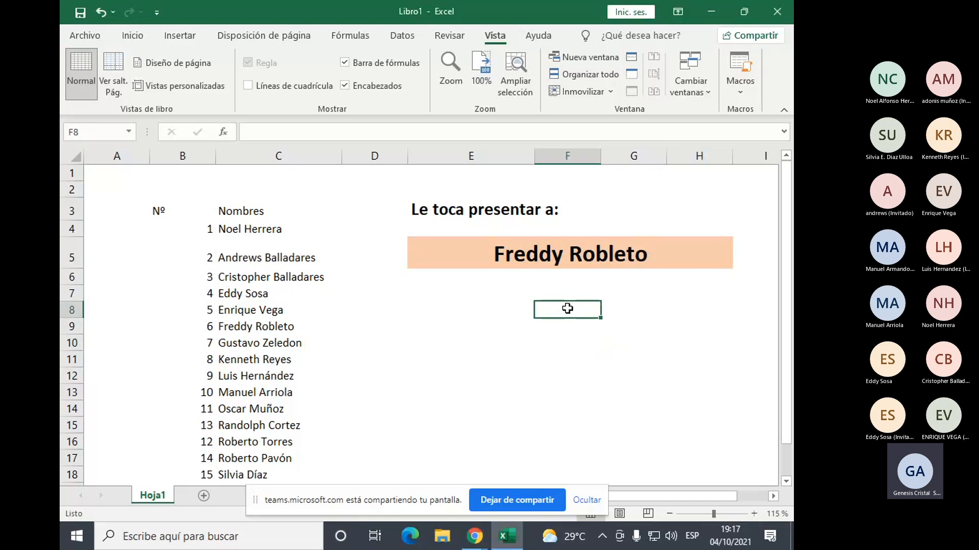
# Switch to the UNI-POSG assignment grading page in Chrome and look through both pages of submissions for the drawn presenter's entry
pyautogui.hotkey('alt', 'Tab')
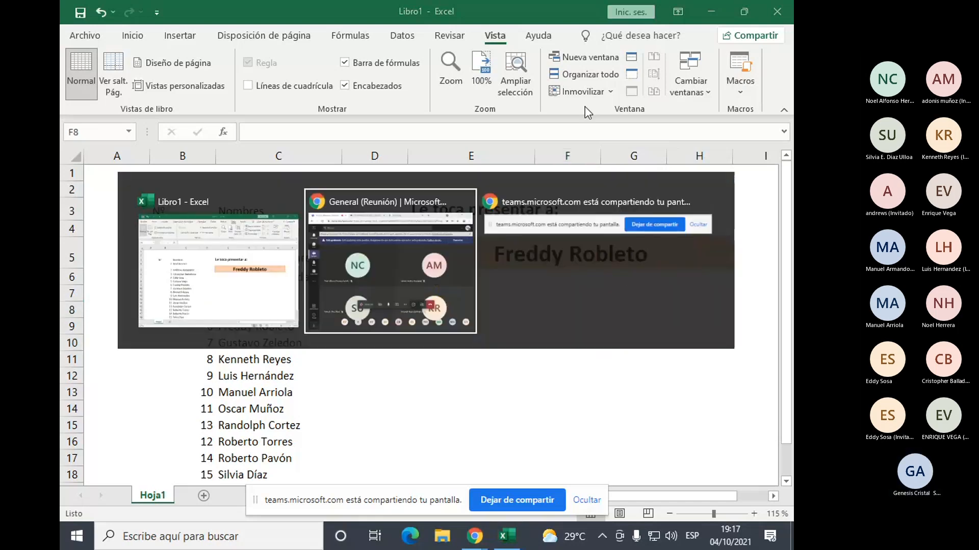
pyautogui.hotkey('alt', 'Tab')
pyautogui.click(367, 260)
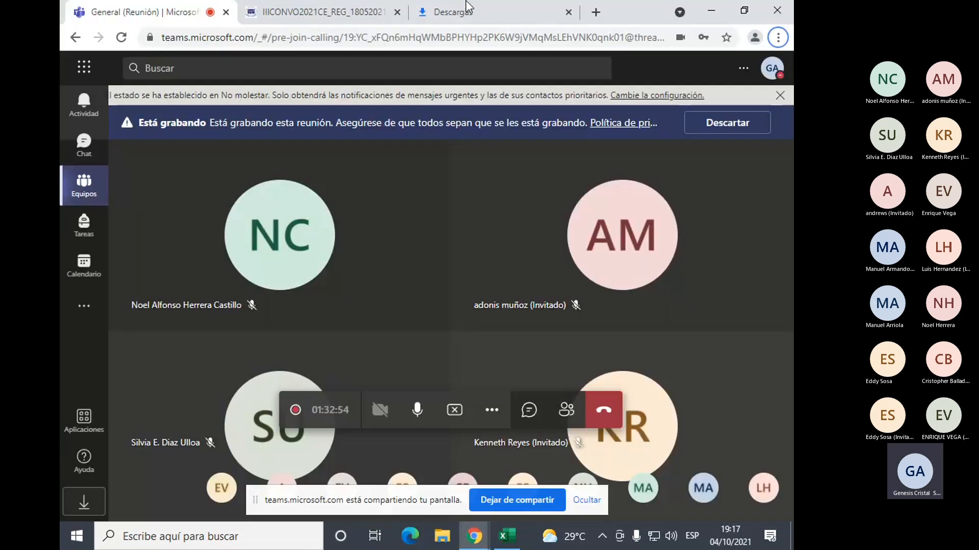
pyautogui.click(474, 2)
pyautogui.click(327, 12)
pyautogui.scroll(5, 436, 250)
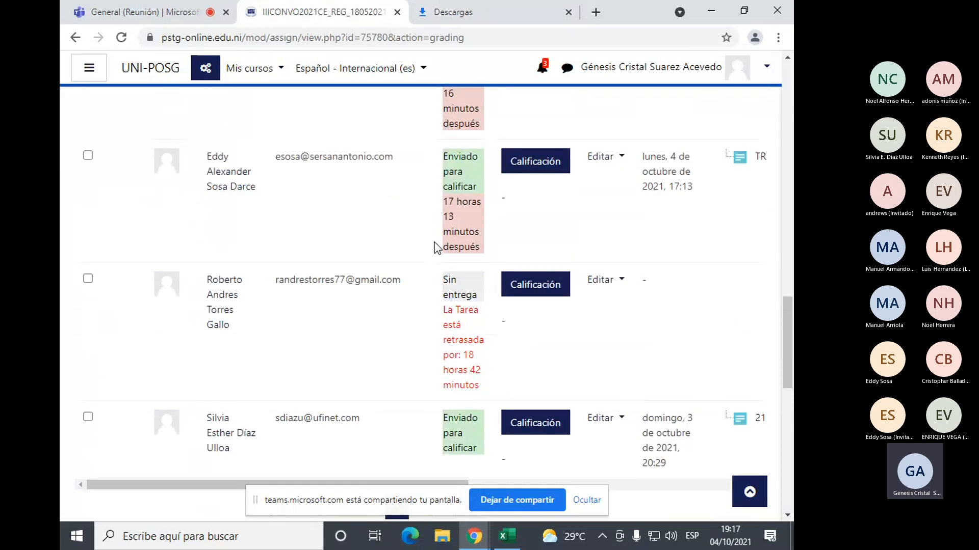
pyautogui.scroll(-3, 435, 250)
pyautogui.click(421, 346)
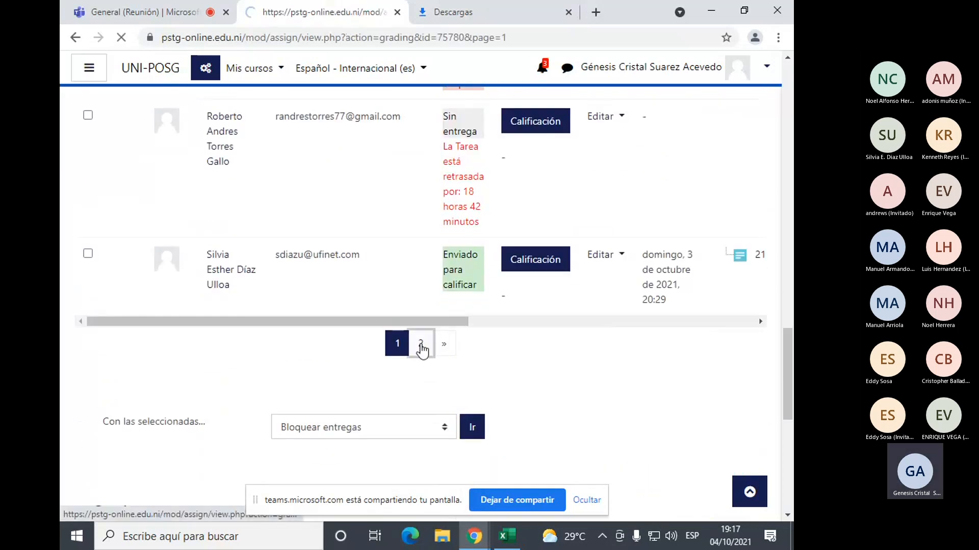
pyautogui.scroll(-10, 421, 345)
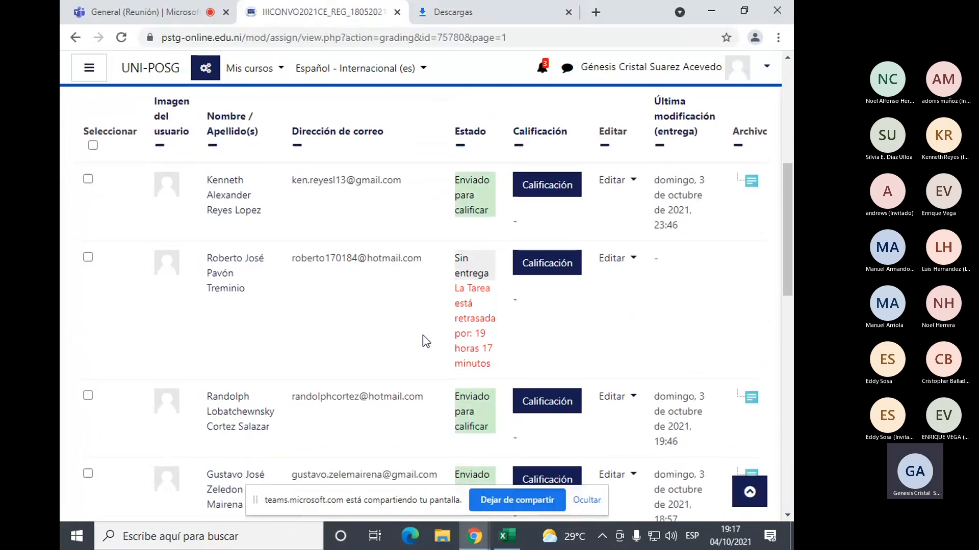
pyautogui.click(421, 426)
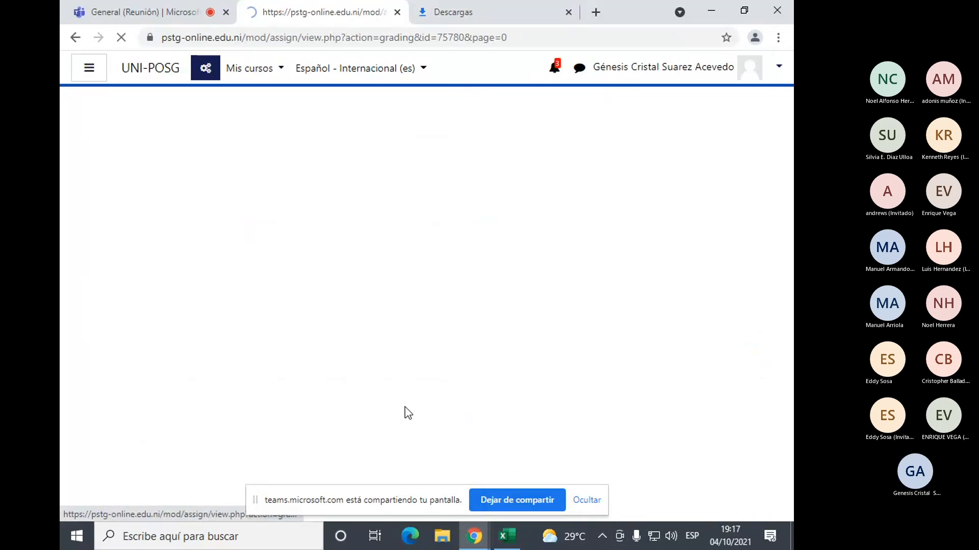
pyautogui.scroll(-6, 378, 392)
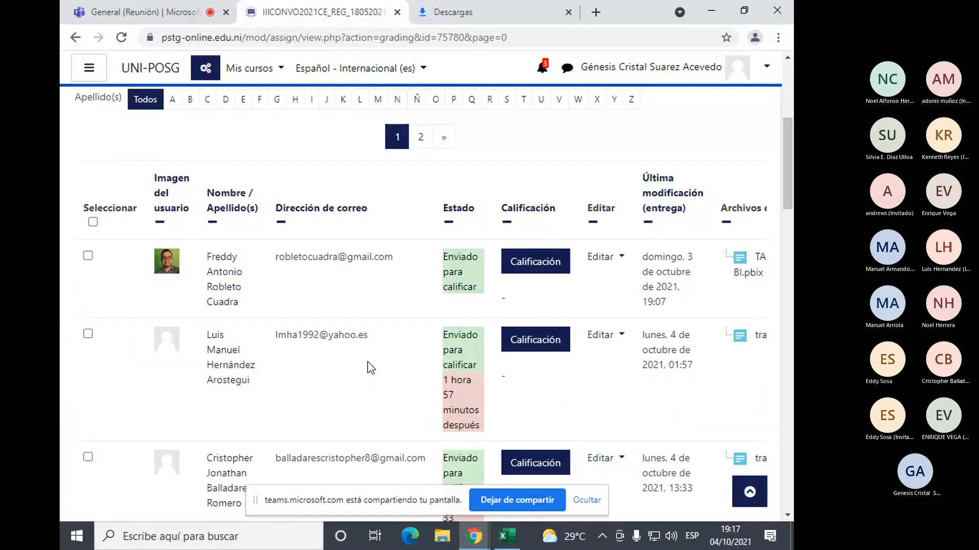
# Download the drawn presenter's submitted .pbix file from the grading table and open it in Power BI Desktop
pyautogui.click(759, 257)
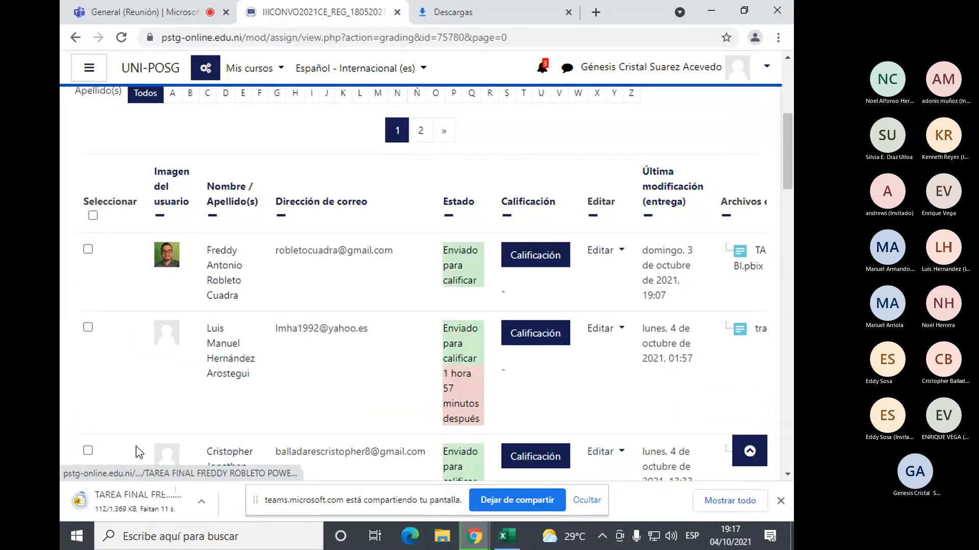
pyautogui.click(178, 509)
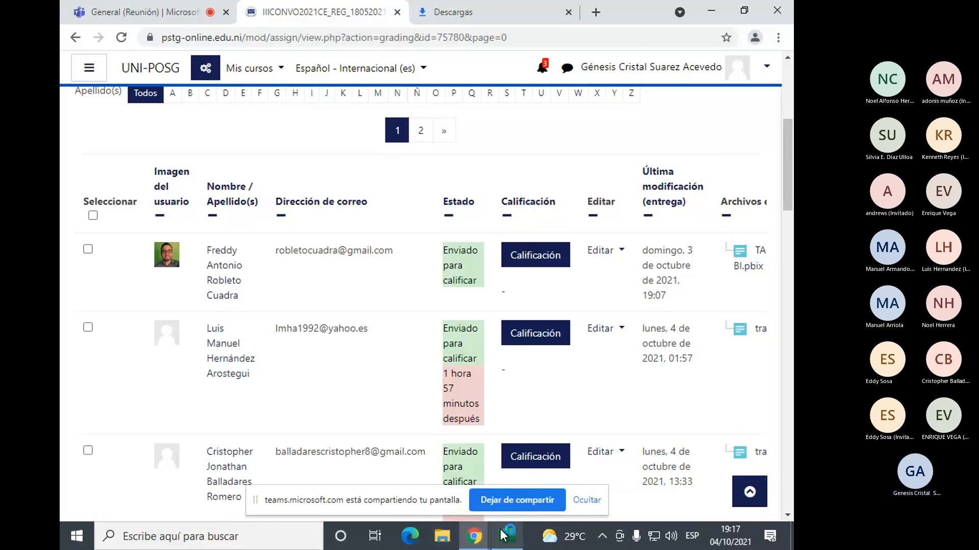
pyautogui.moveTo(502, 535)
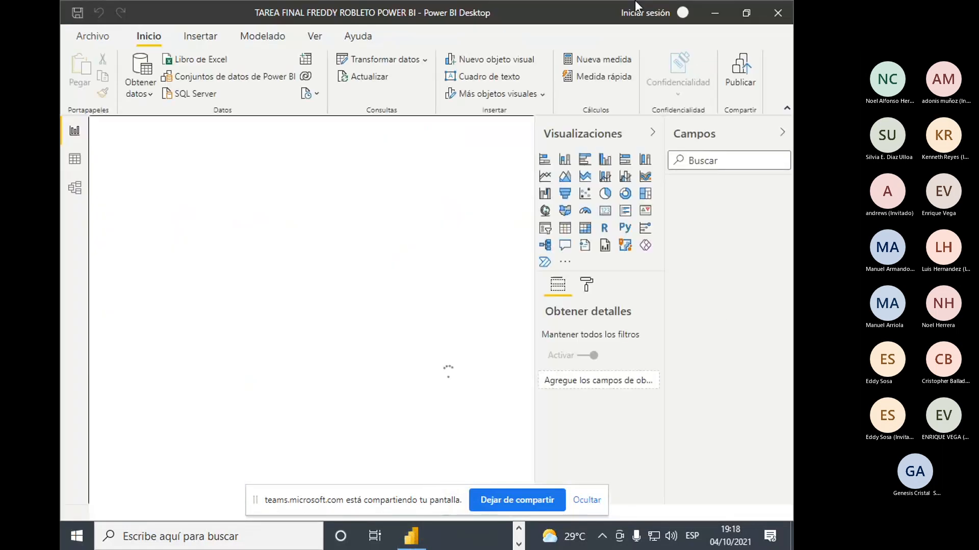
# Open the submission's queries in the Power Query Editor and check the preview refresh options
pyautogui.click(366, 62)
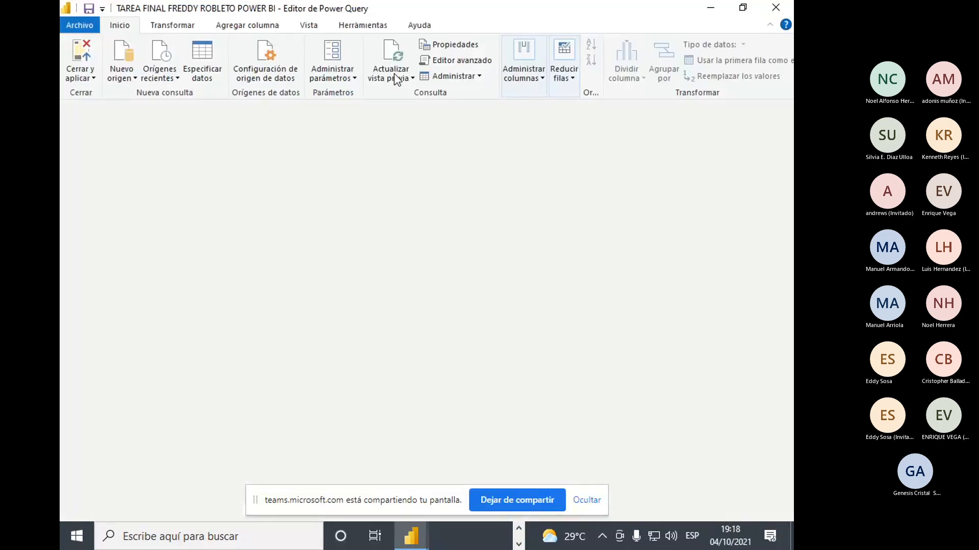
pyautogui.click(398, 78)
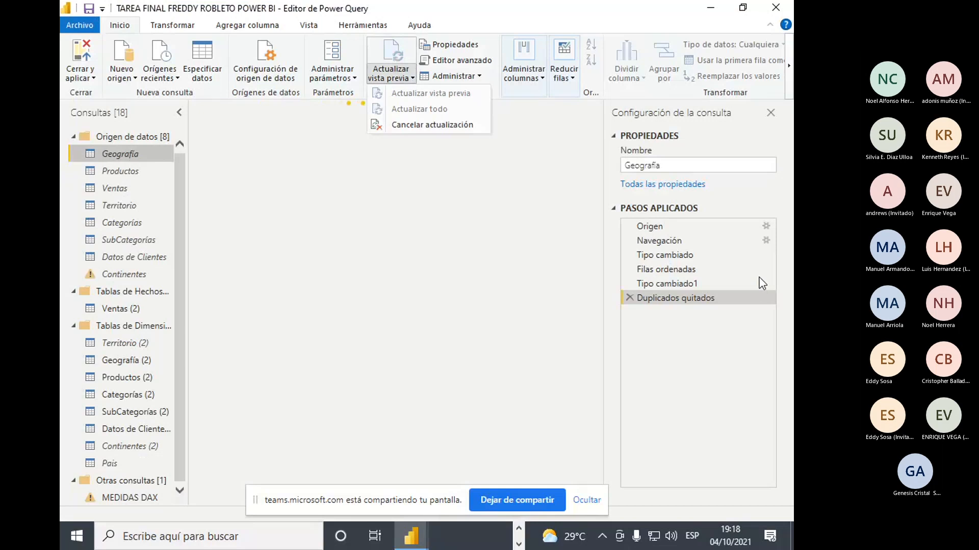
pyautogui.click(593, 287)
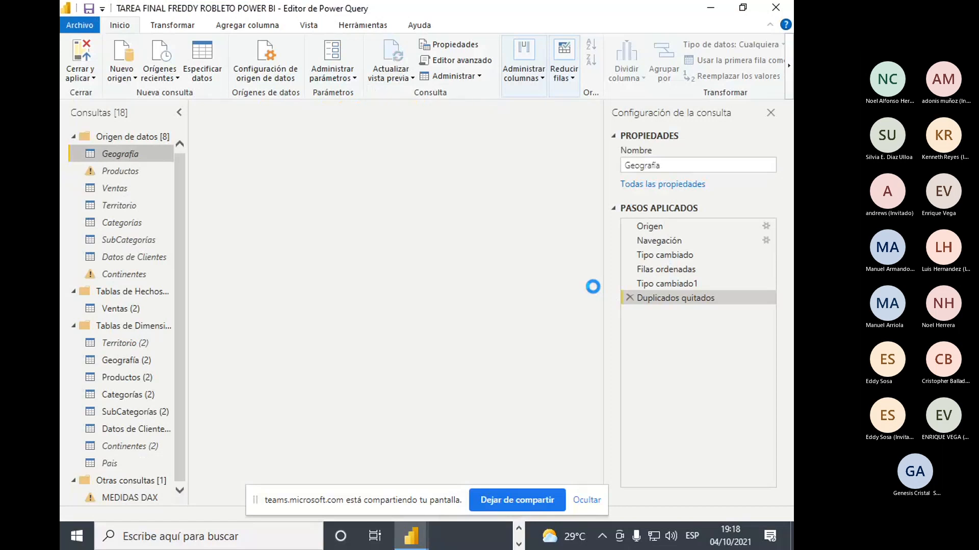
# Change the Productos query's data source to the file C:\Users\POSGRADO\Downloads\Productos.txt and close the data source settings
pyautogui.click(159, 174)
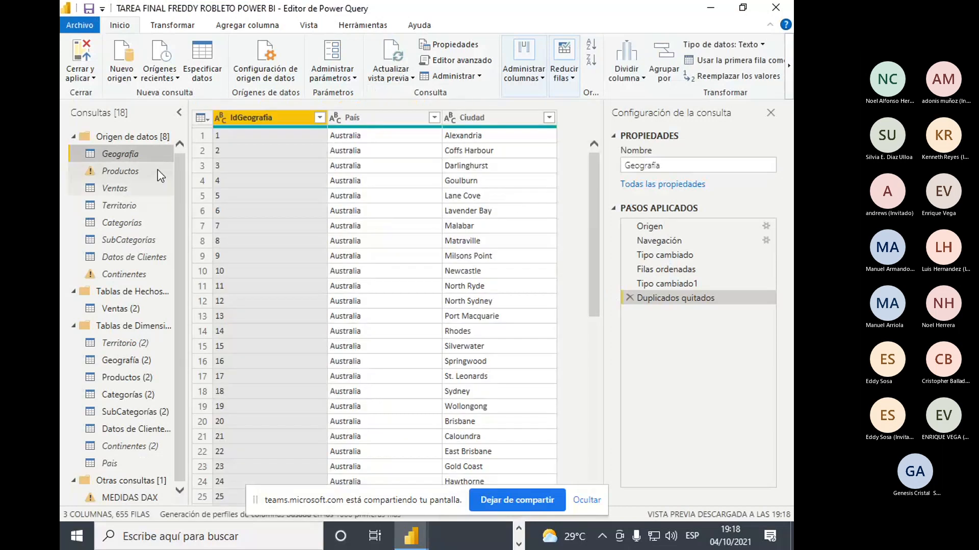
pyautogui.click(286, 66)
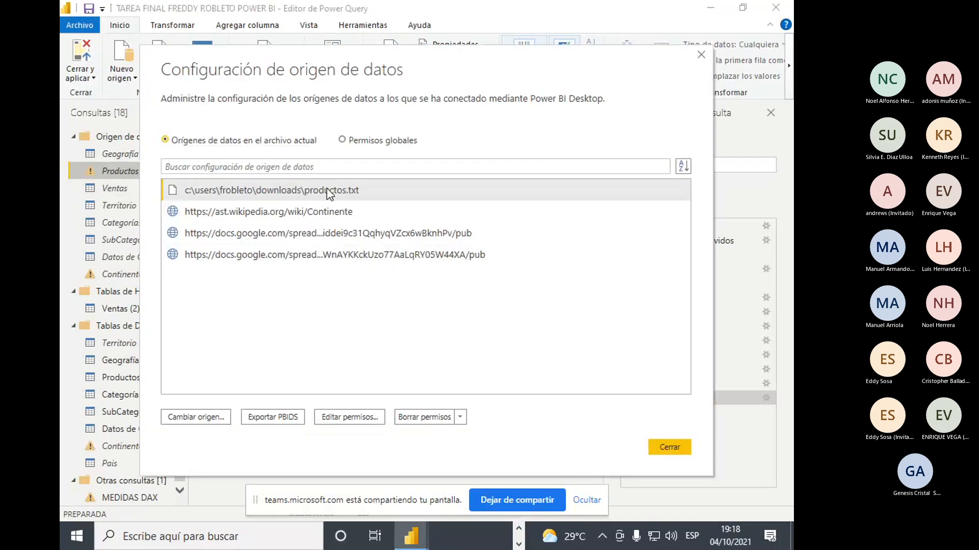
pyautogui.click(387, 191)
pyautogui.click(203, 417)
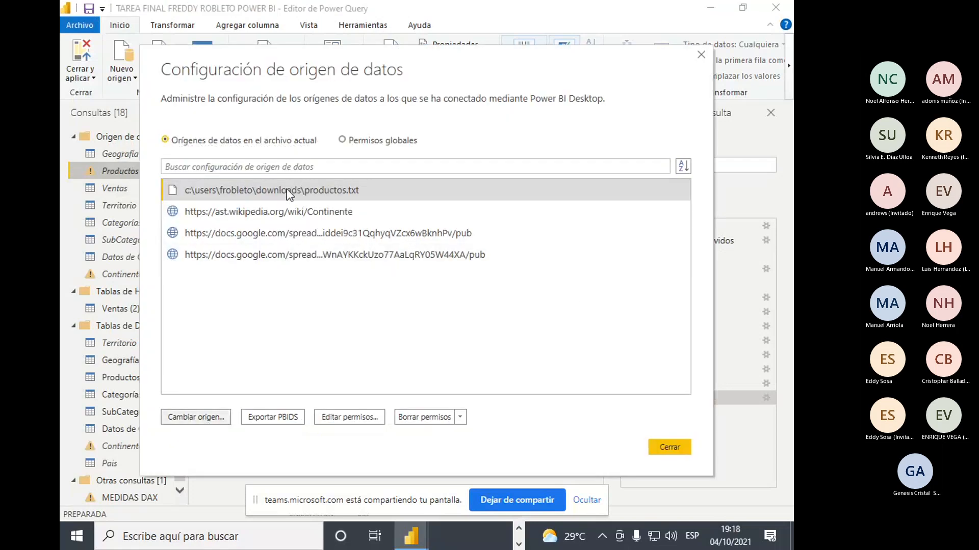
pyautogui.click(528, 204)
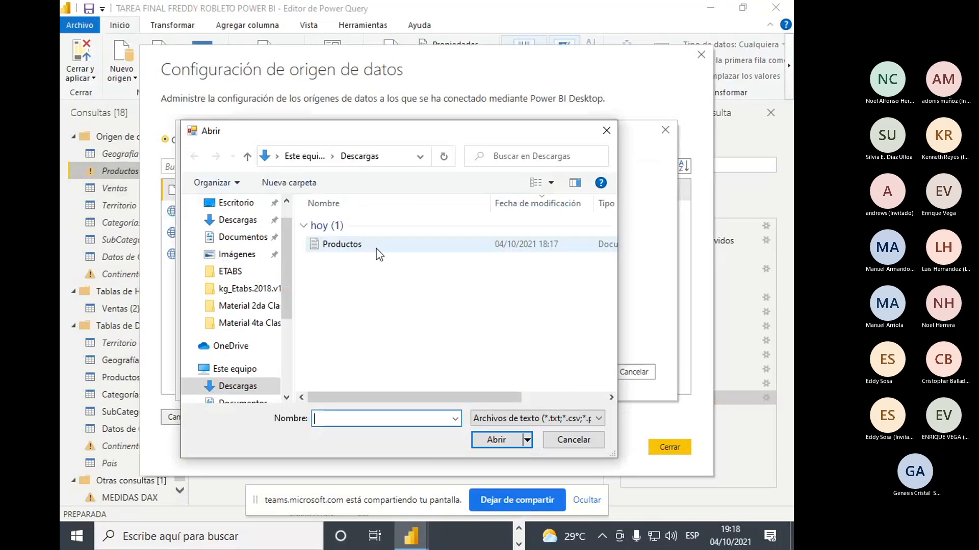
pyautogui.click(375, 246)
pyautogui.click(493, 442)
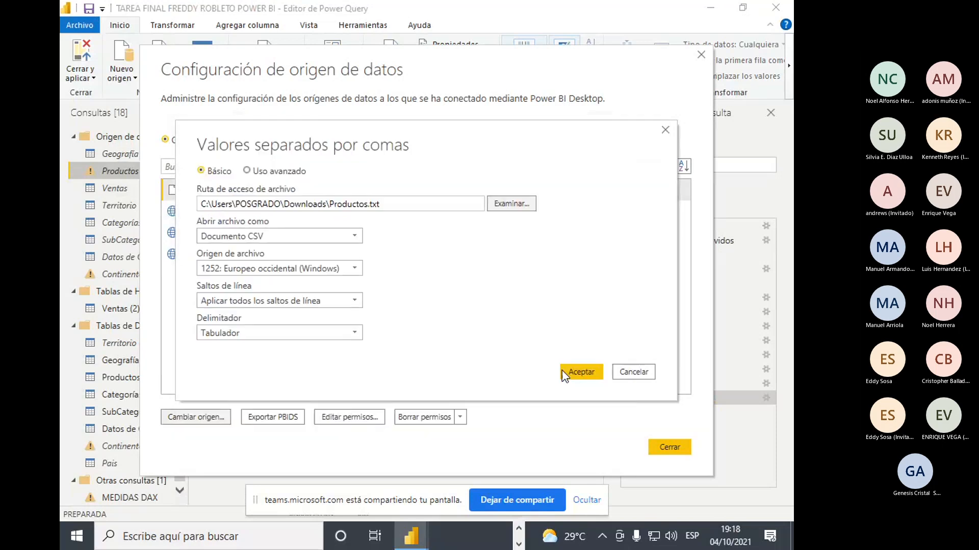
pyautogui.click(579, 372)
pyautogui.click(668, 447)
# Set up the connection credentials for the web source of the Continentes query and connect to it
pyautogui.click(120, 274)
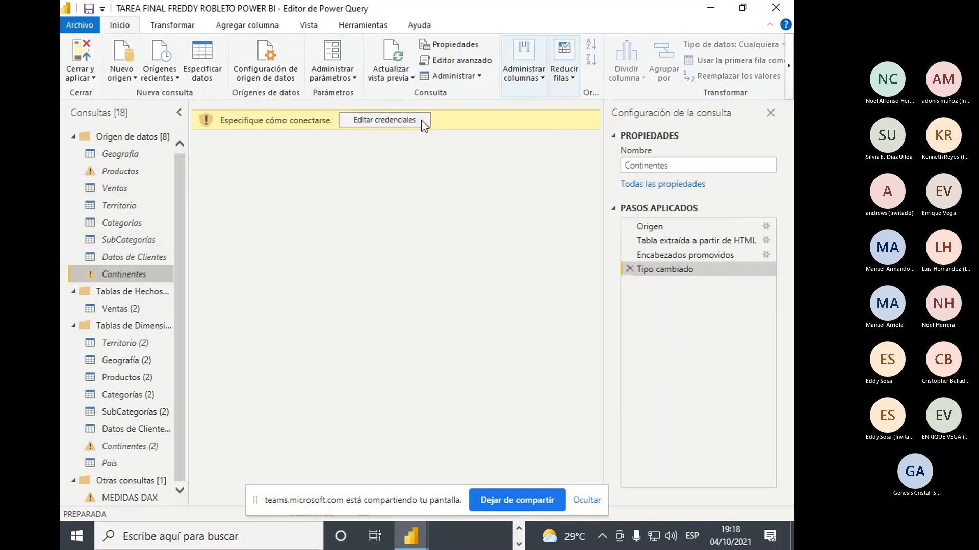
pyautogui.click(423, 123)
pyautogui.click(575, 331)
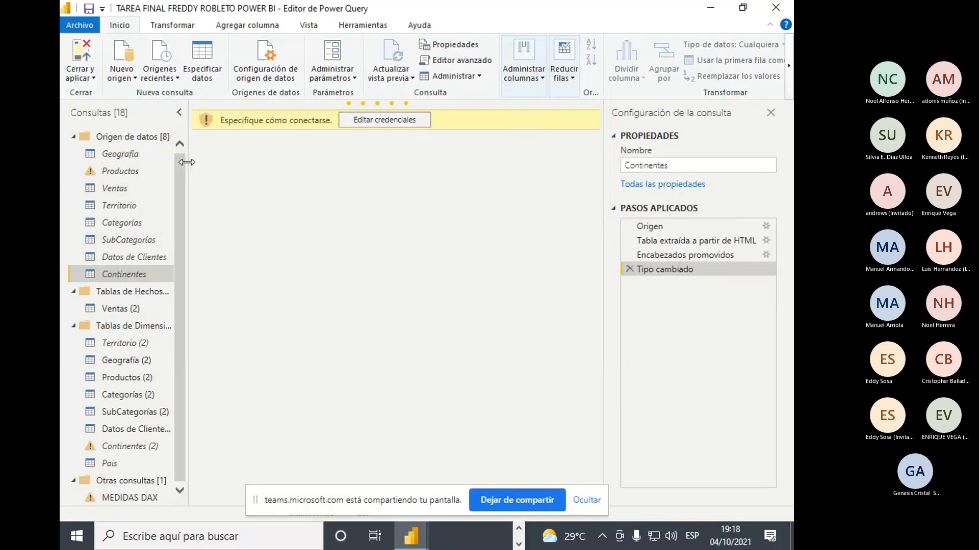
# Check the Productos query and examine the applied steps of the Continentes (2) and Continentes queries
pyautogui.click(126, 172)
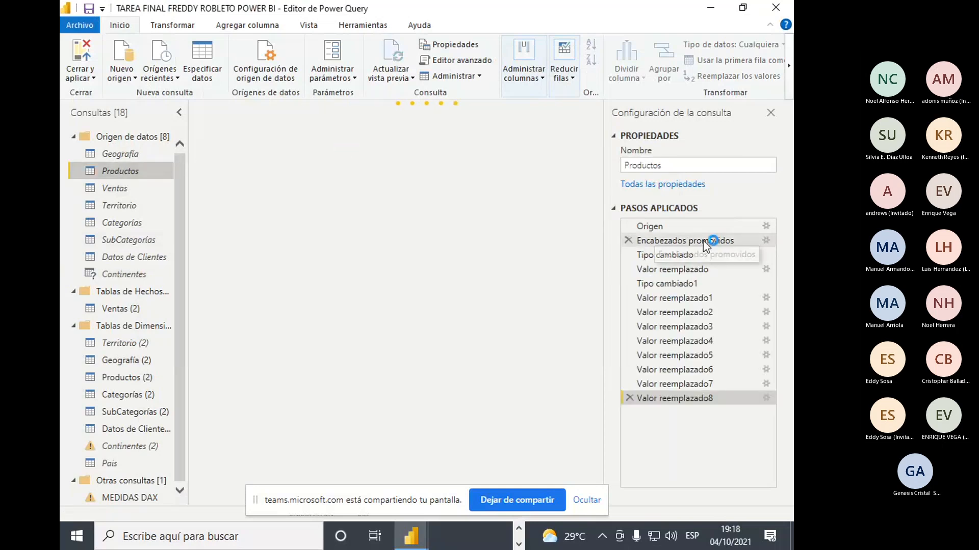
pyautogui.click(130, 446)
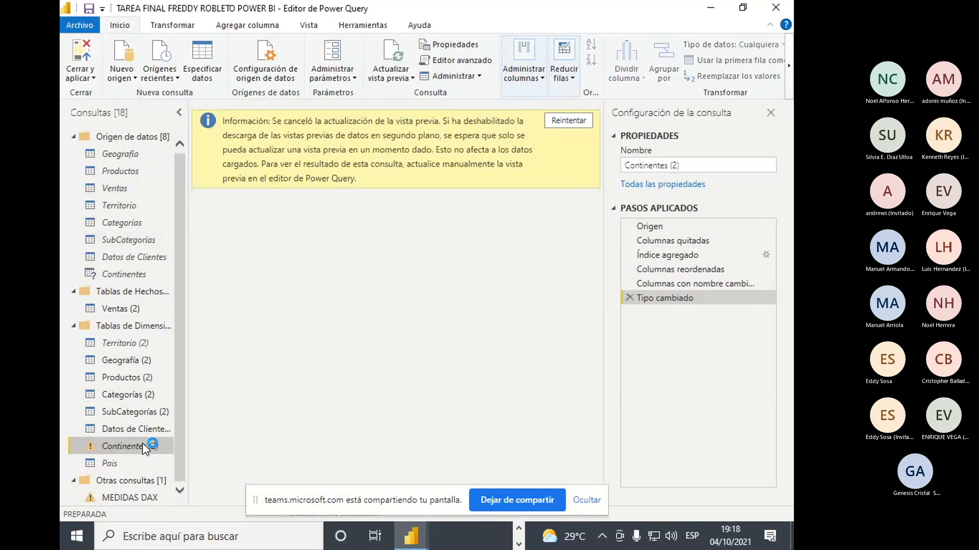
pyautogui.click(674, 226)
pyautogui.click(676, 241)
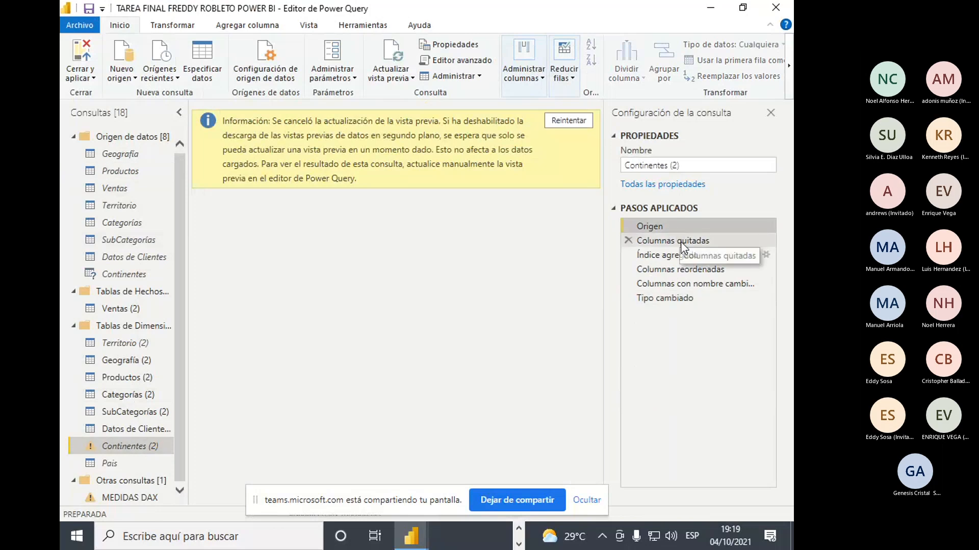
pyautogui.click(678, 255)
pyautogui.click(122, 274)
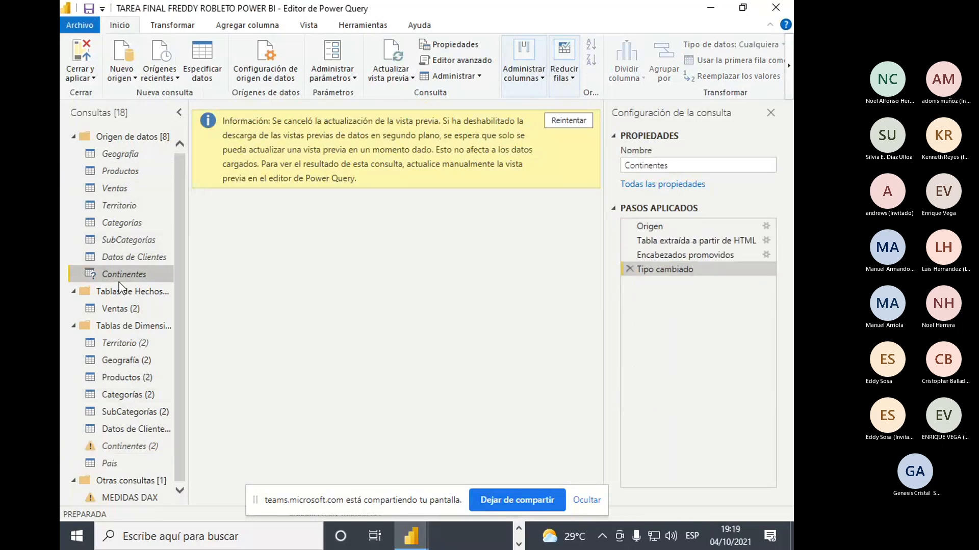
pyautogui.click(669, 239)
pyautogui.click(663, 227)
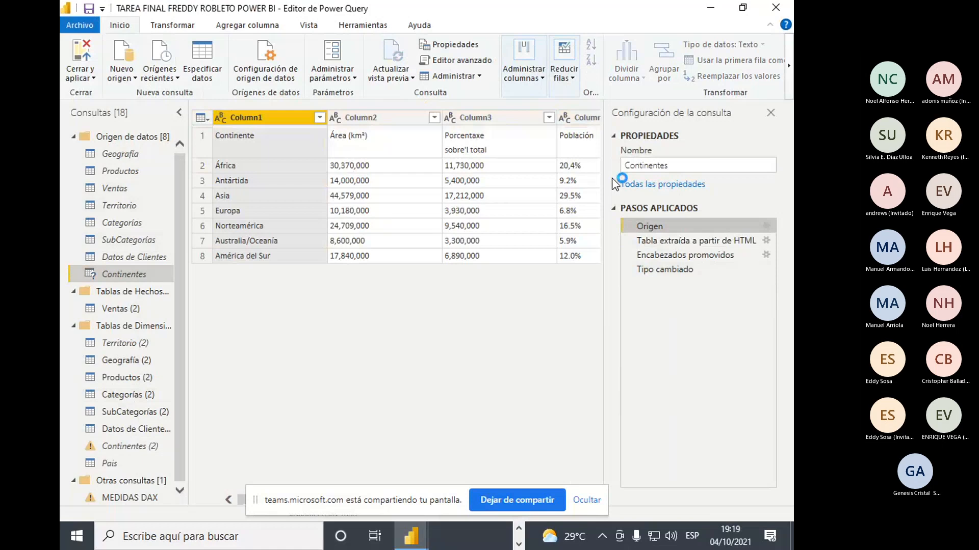
pyautogui.click(663, 240)
pyautogui.click(668, 254)
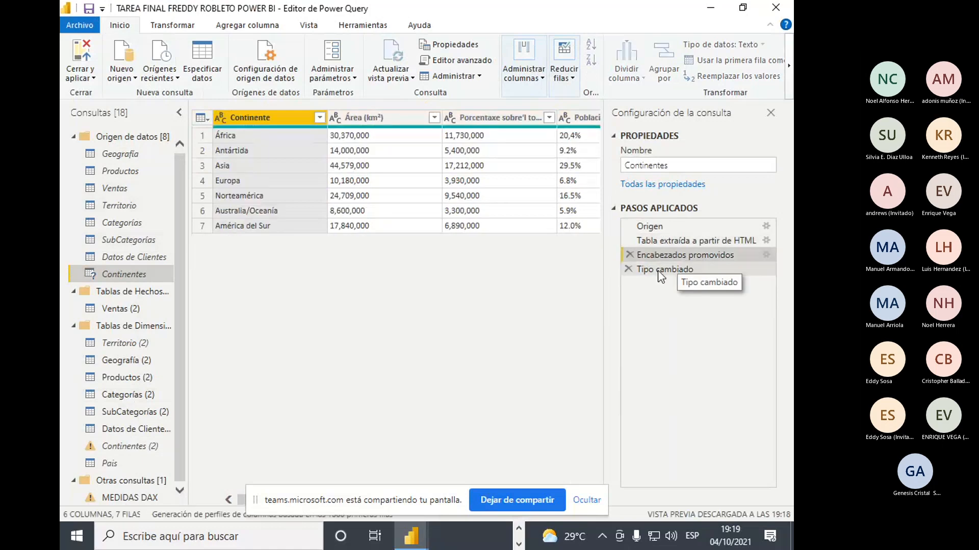
pyautogui.click(659, 271)
# Retry the preview of the Continentes (2) dimension query so its data loads
pyautogui.click(133, 449)
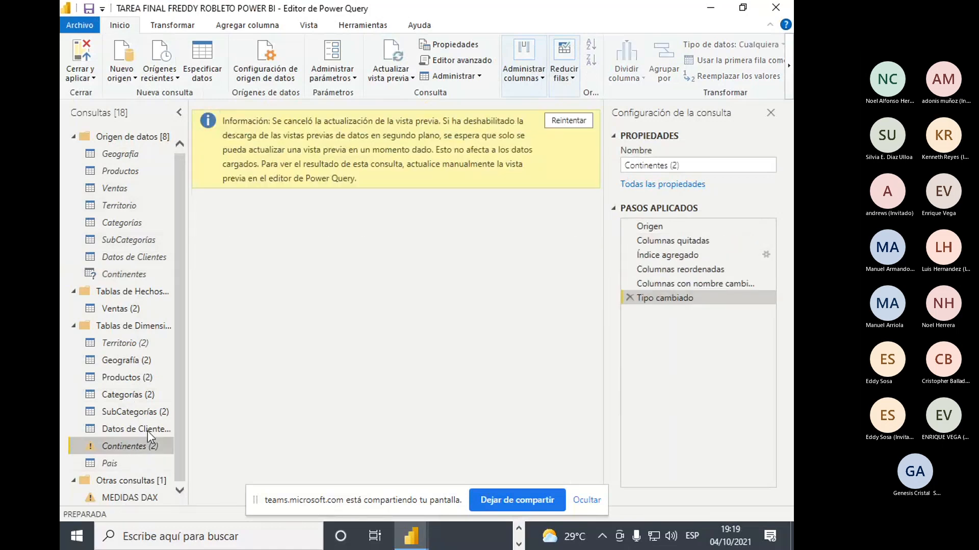
pyautogui.click(576, 122)
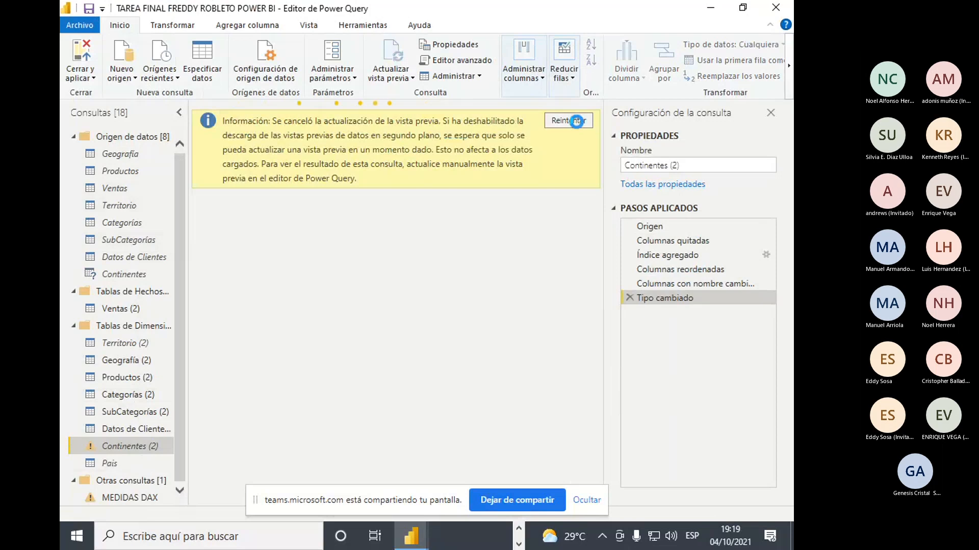
pyautogui.click(148, 137)
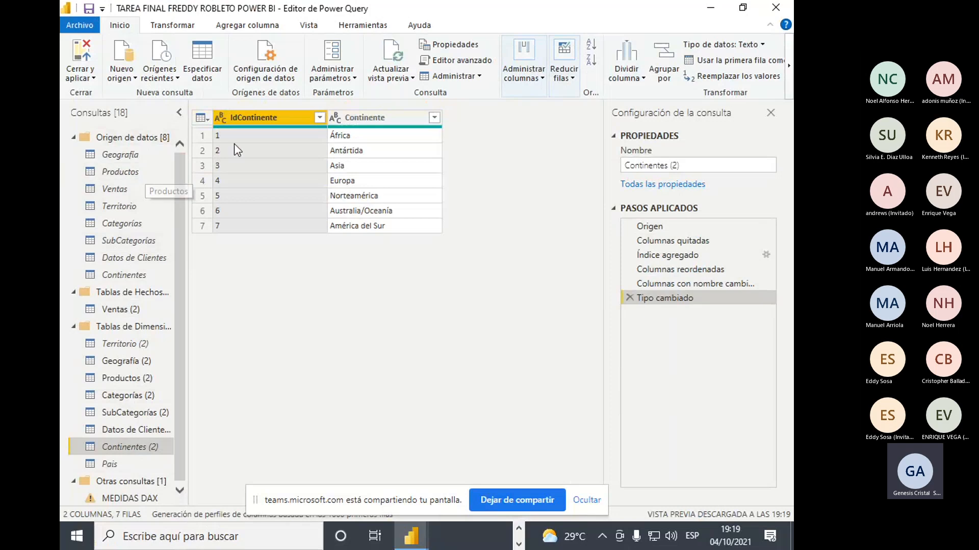
# Look through the data of each query in the Origen de datos group, from Geografía to Continentes
pyautogui.click(139, 154)
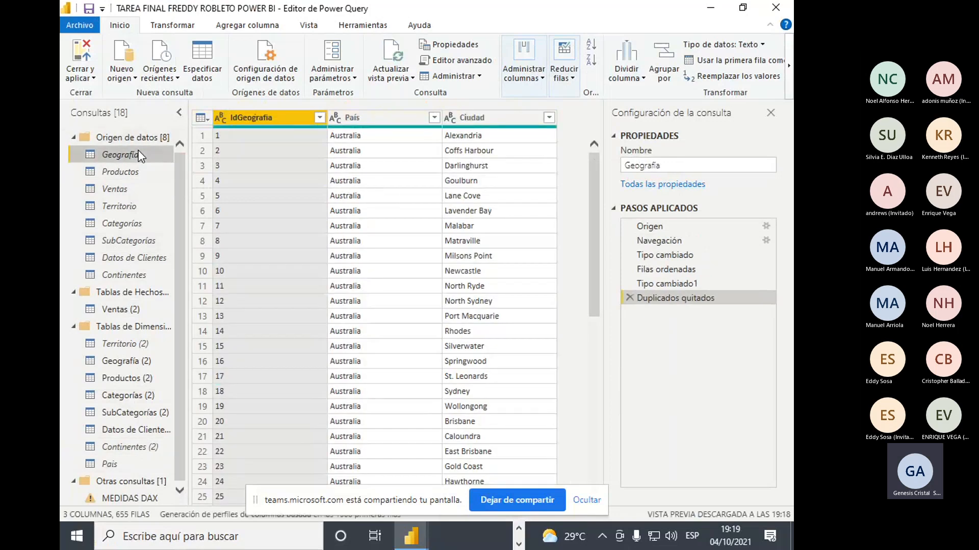
pyautogui.click(147, 175)
pyautogui.click(151, 191)
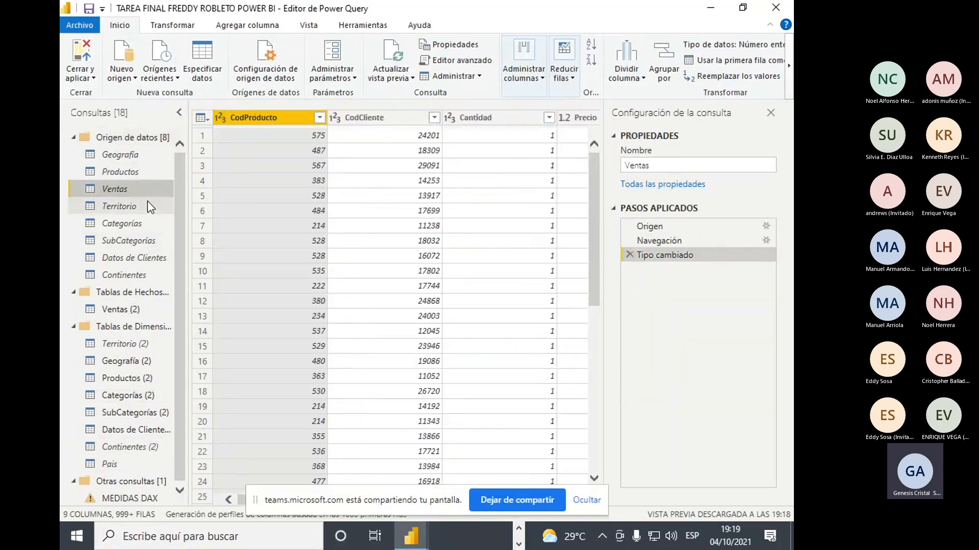
pyautogui.click(147, 206)
pyautogui.click(150, 222)
pyautogui.click(144, 242)
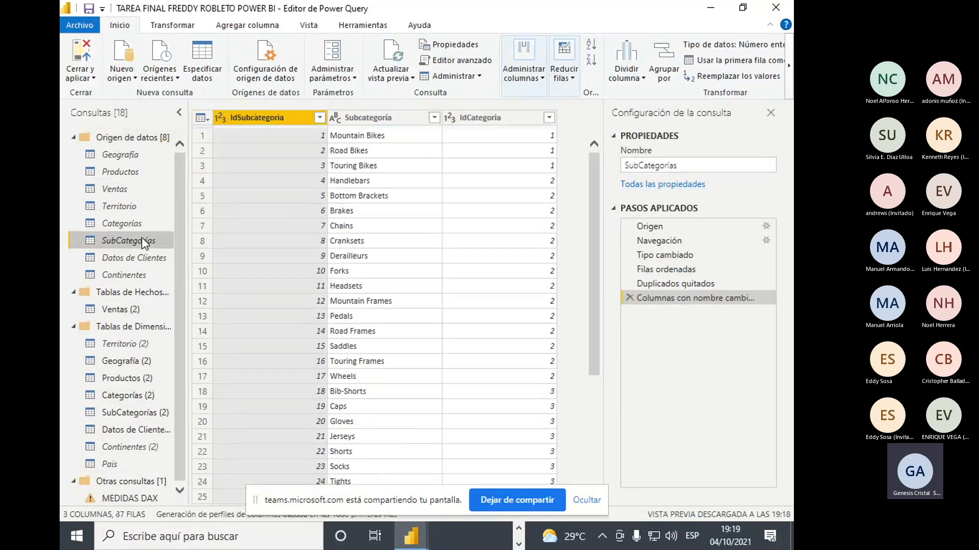
pyautogui.click(157, 263)
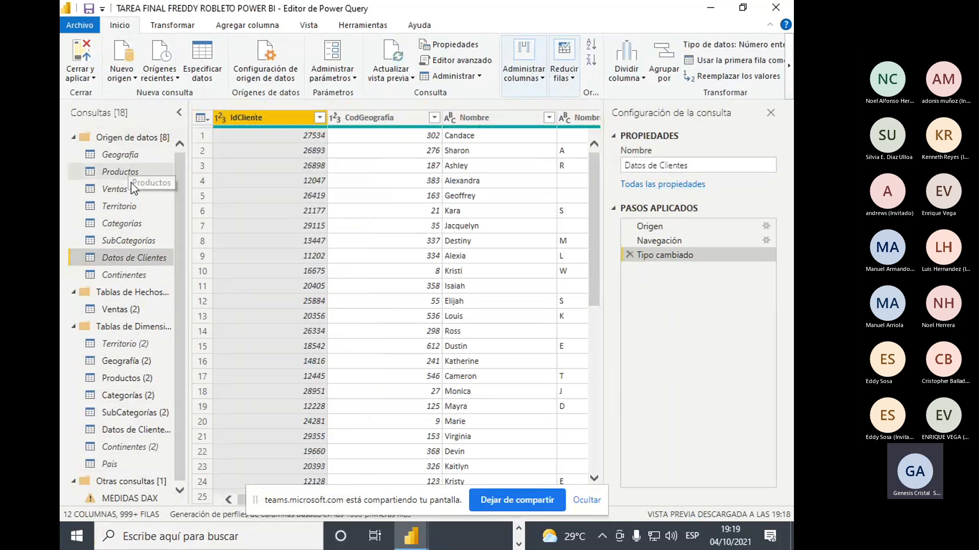
pyautogui.click(144, 278)
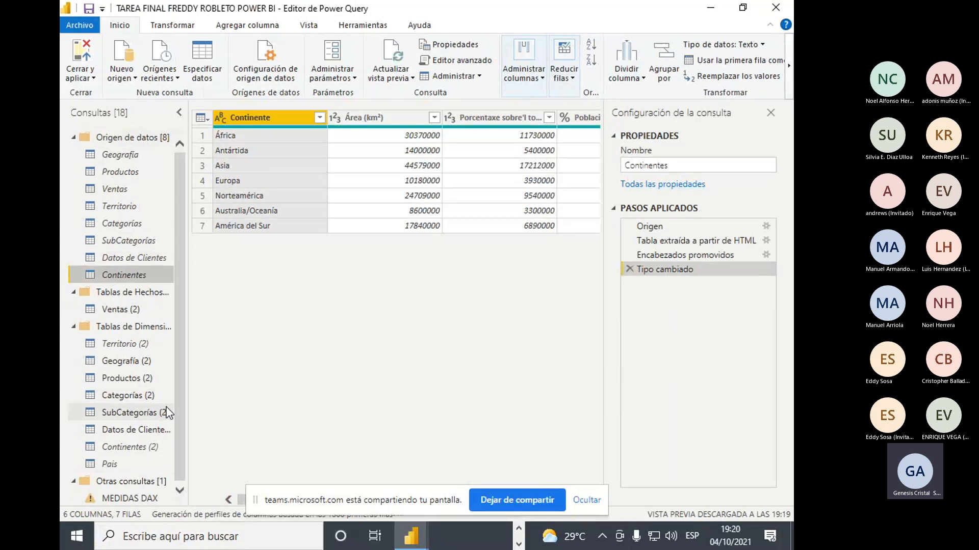
pyautogui.moveTo(181, 397); pyautogui.dragTo(177, 452)
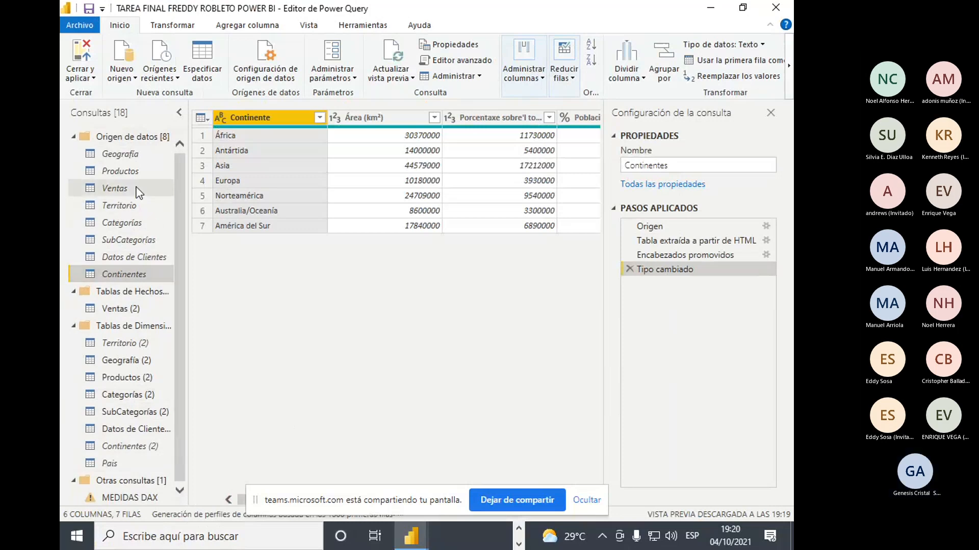
# Examine the column data types of the Geografía, Productos and Ventas source queries, going across all the Productos columns
pyautogui.click(144, 157)
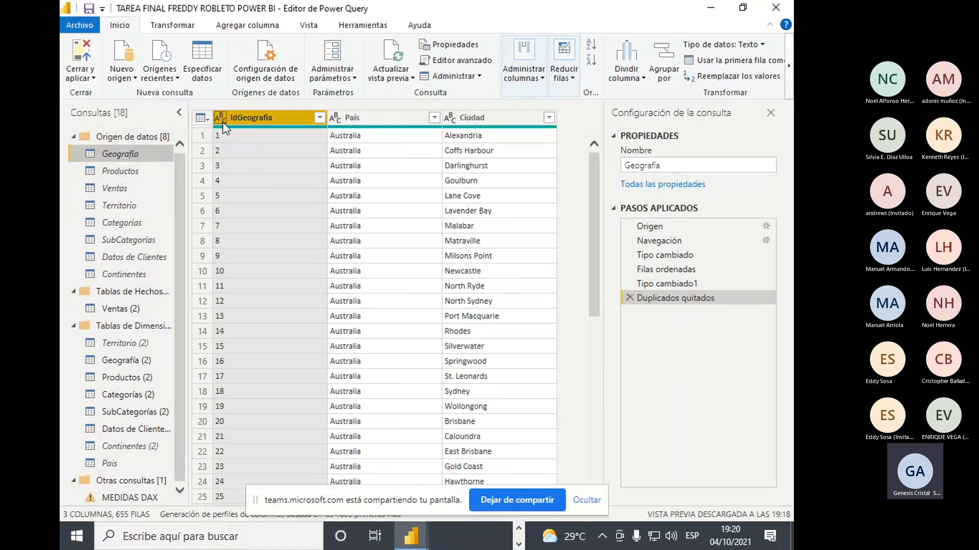
pyautogui.click(139, 168)
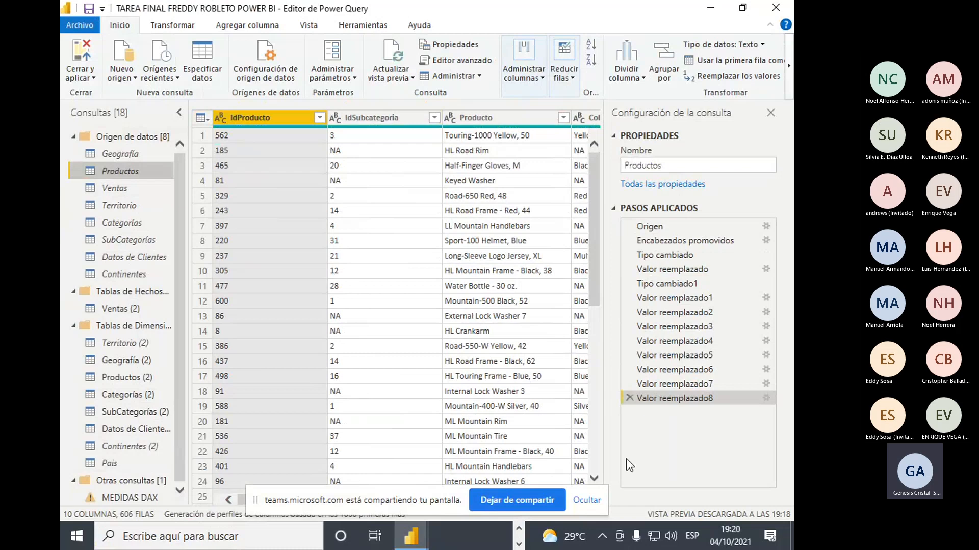
pyautogui.moveTo(605, 362); pyautogui.dragTo(658, 347)
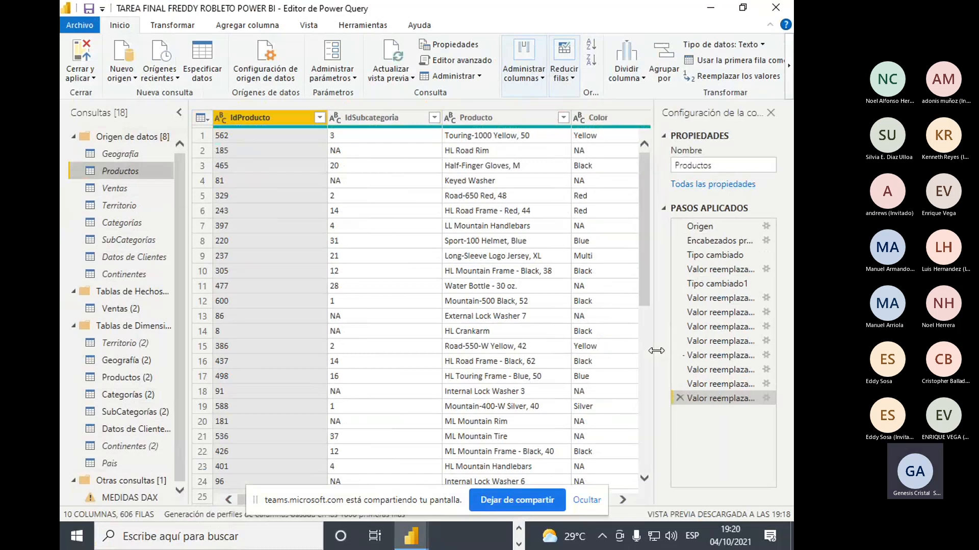
pyautogui.click(623, 500)
pyautogui.click(623, 500)
pyautogui.click(623, 500)
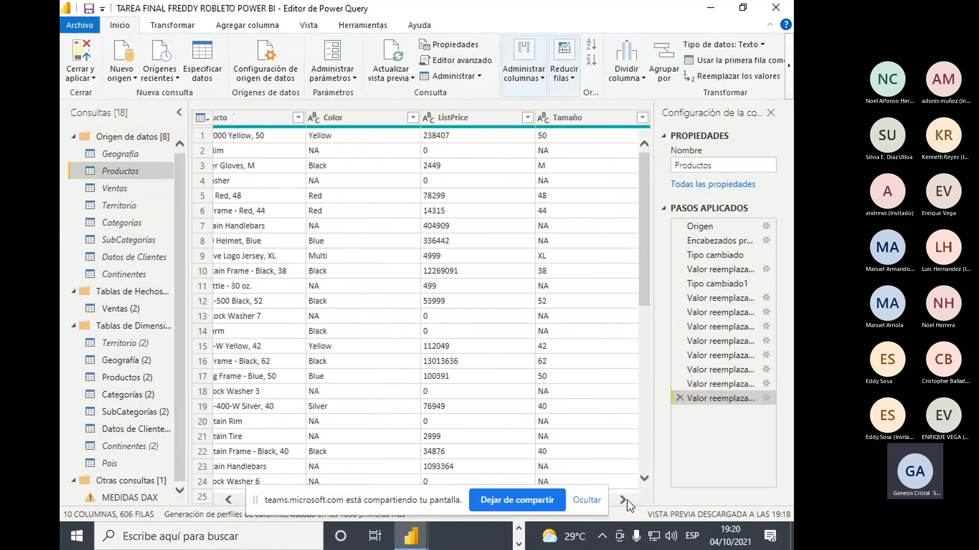
pyautogui.click(624, 500)
pyautogui.click(623, 500)
pyautogui.click(624, 500)
pyautogui.click(624, 500)
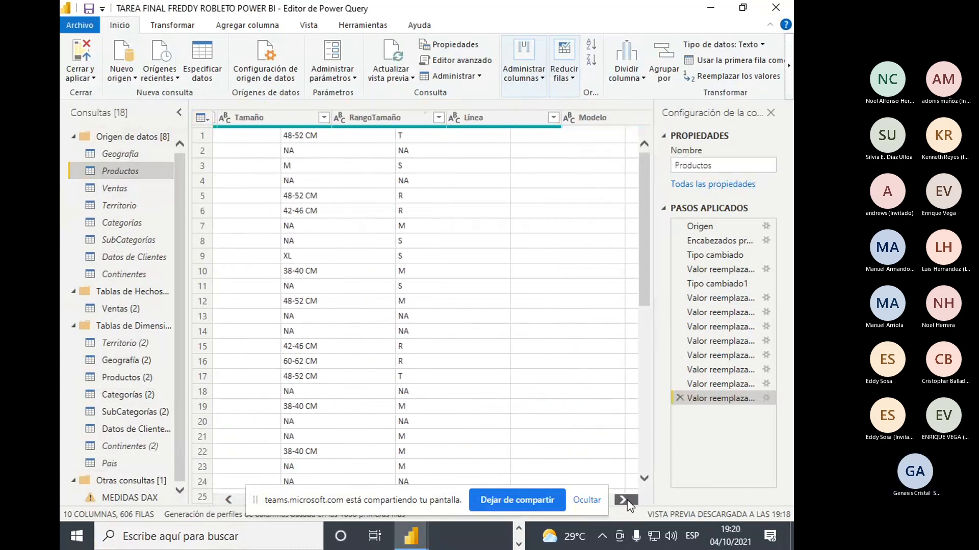
pyautogui.click(623, 500)
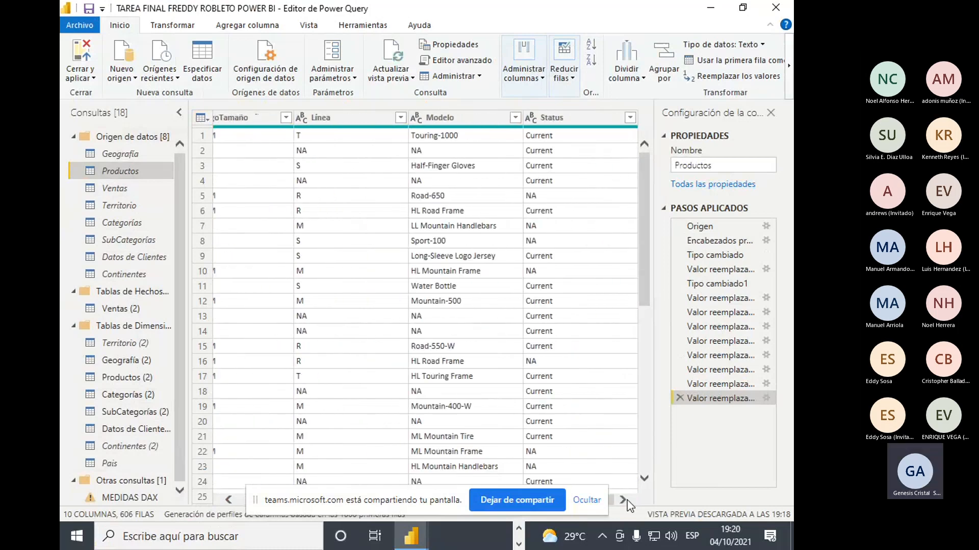
pyautogui.click(228, 501)
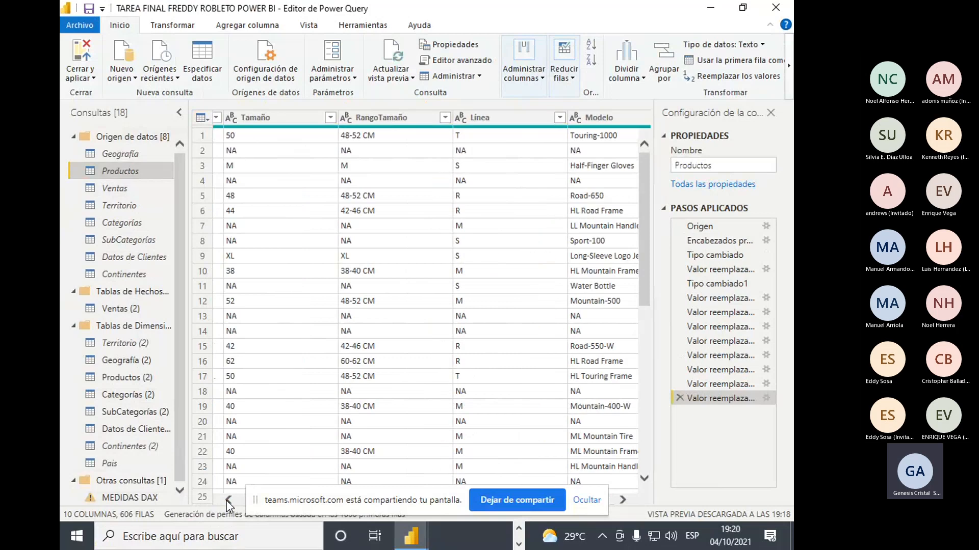
pyautogui.click(227, 501)
pyautogui.click(228, 501)
pyautogui.click(228, 501)
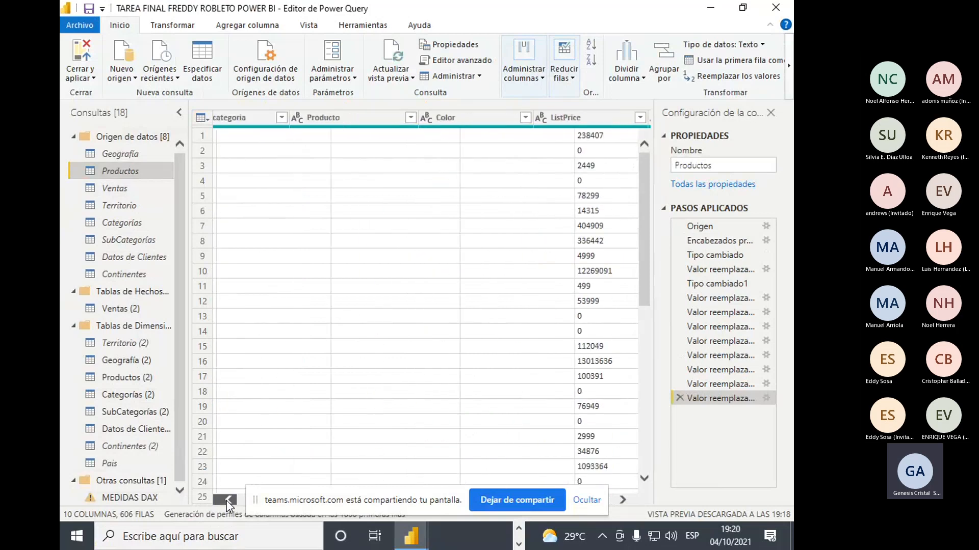
pyautogui.click(228, 501)
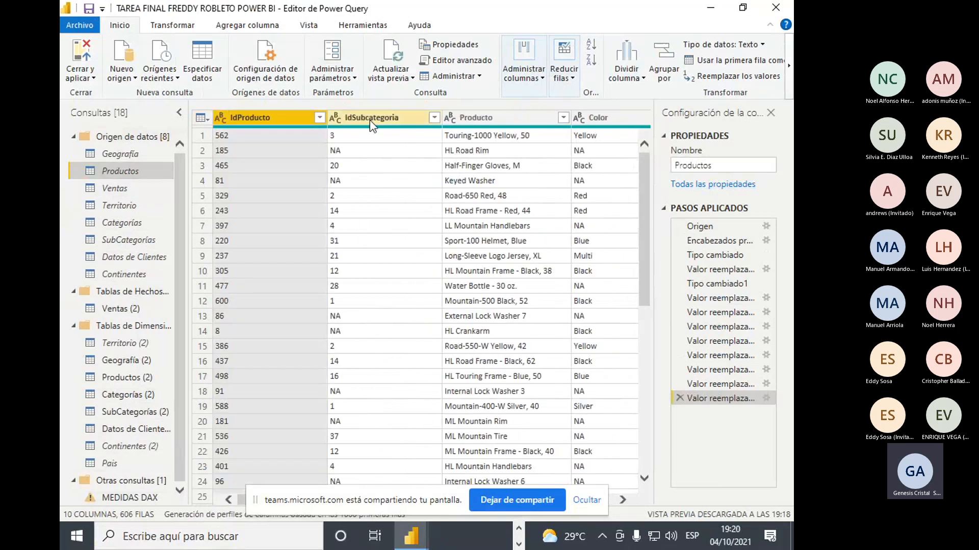
pyautogui.click(135, 191)
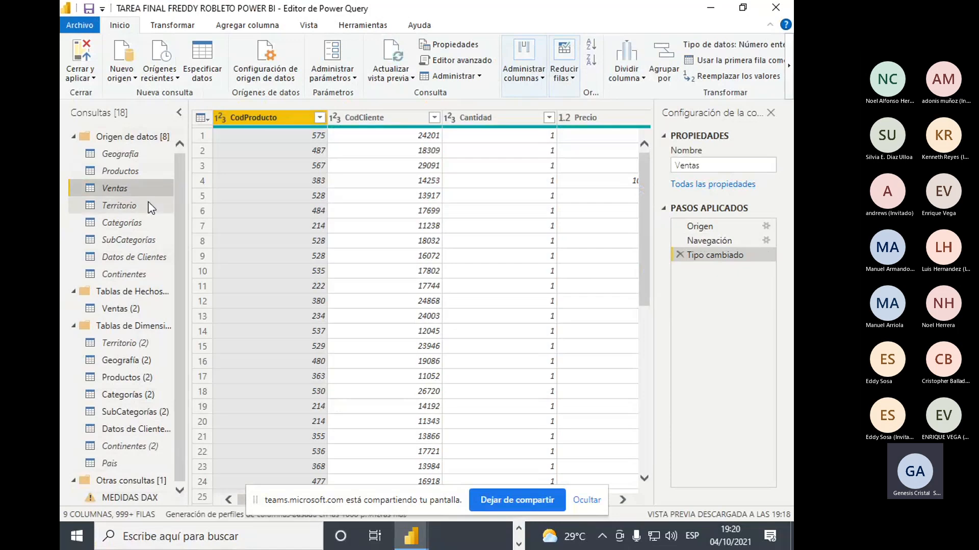
# Look through the data and column types of the remaining source queries, from Territorio to Continentes
pyautogui.click(151, 206)
pyautogui.click(148, 223)
pyautogui.click(147, 240)
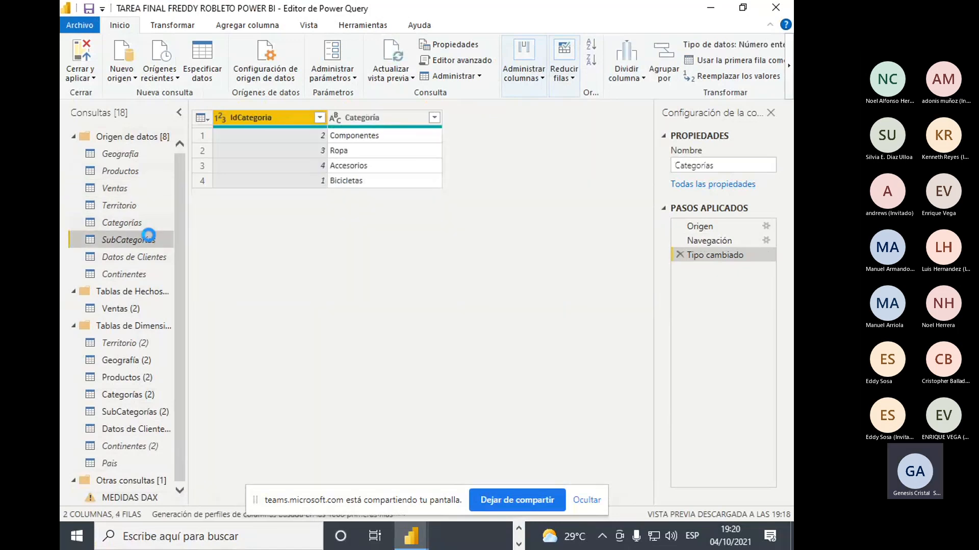
pyautogui.click(150, 250)
pyautogui.click(152, 274)
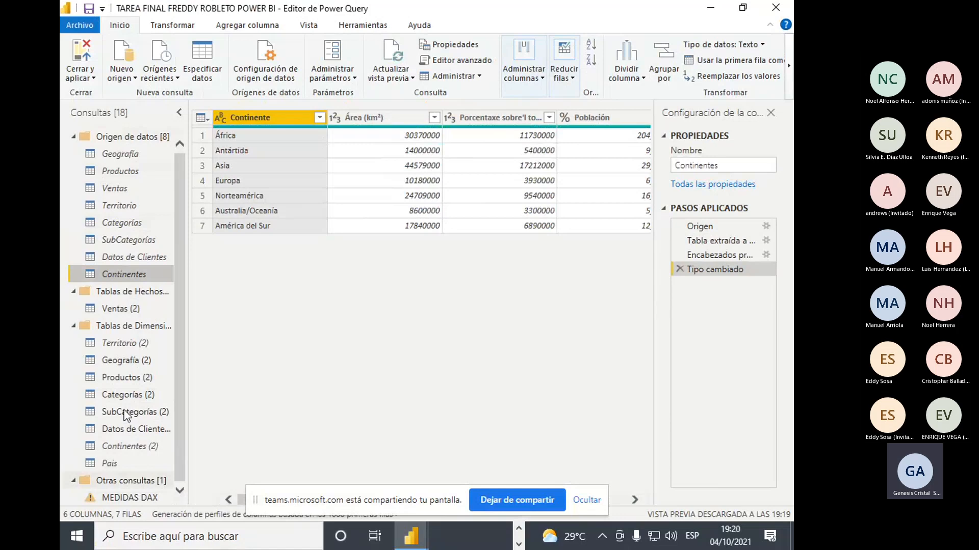
# Examine the columns, data types and applied steps of the dimension queries from Territorio (2) to Datos de Clientes (2)
pyautogui.click(144, 343)
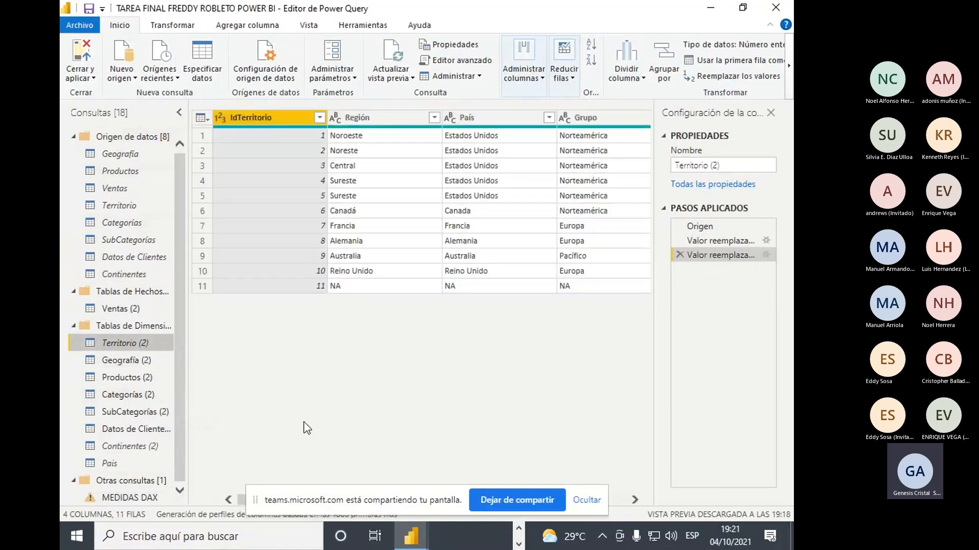
pyautogui.click(124, 358)
pyautogui.click(137, 378)
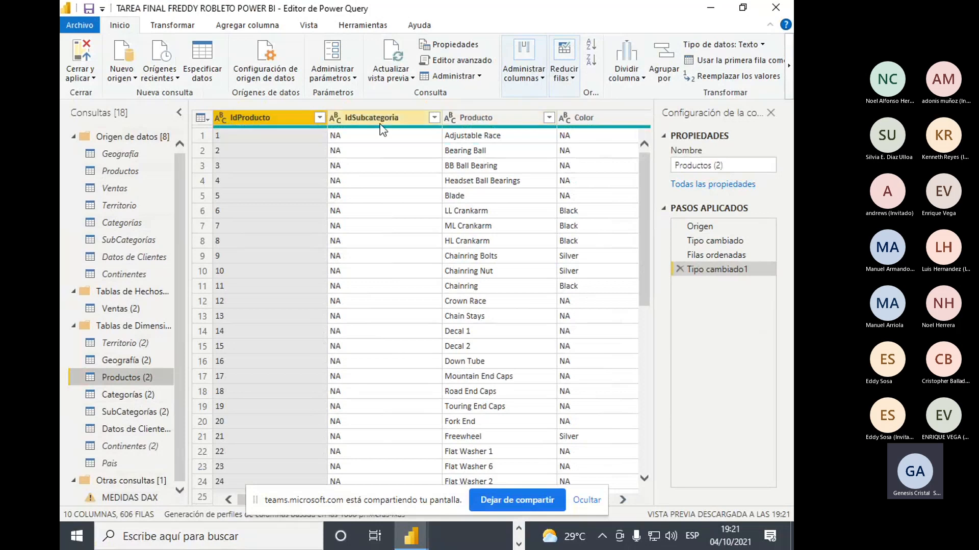
pyautogui.click(140, 361)
pyautogui.click(155, 341)
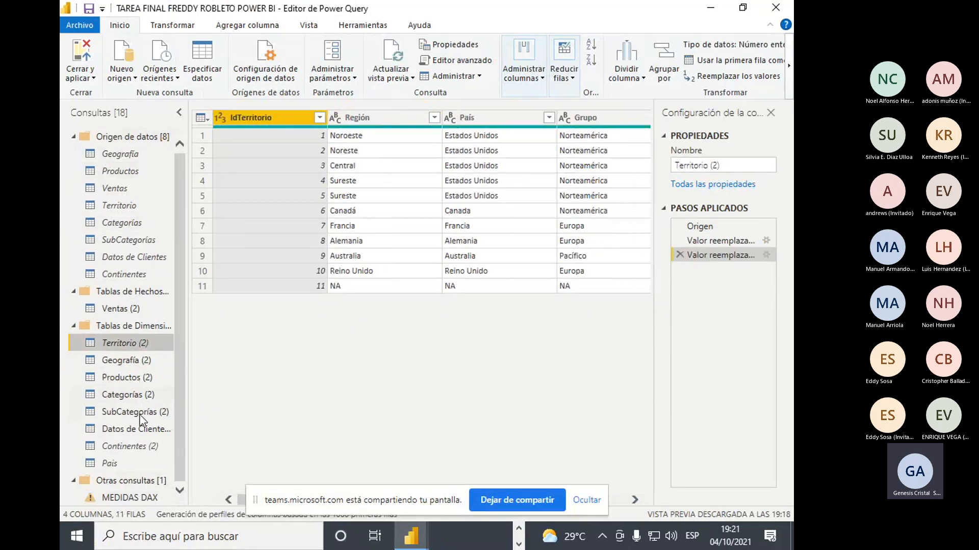
pyautogui.click(142, 360)
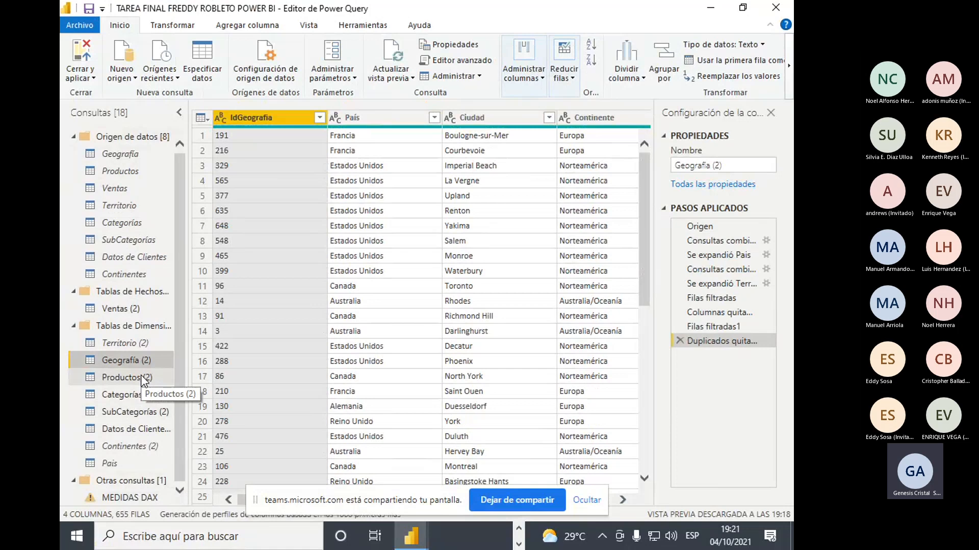
pyautogui.click(141, 377)
pyautogui.click(141, 394)
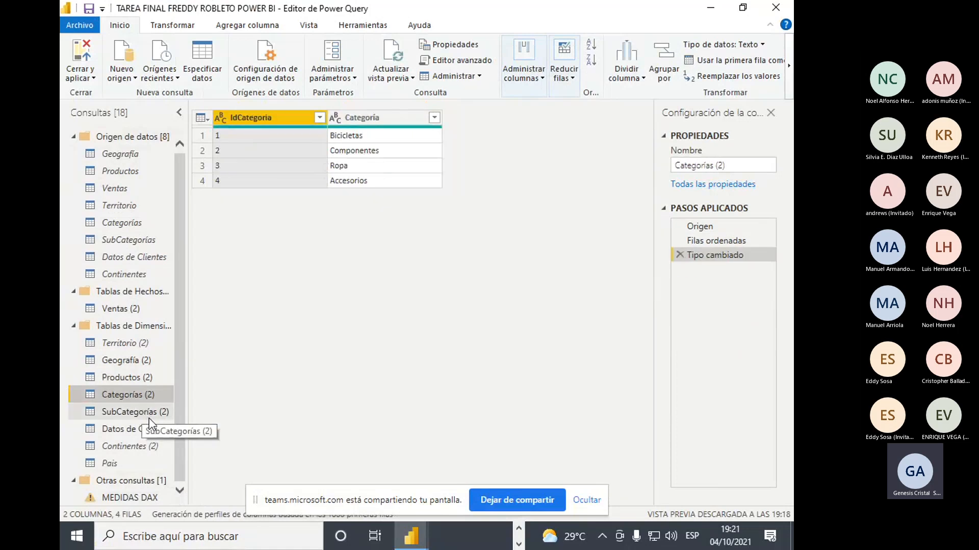
pyautogui.click(149, 417)
pyautogui.click(151, 431)
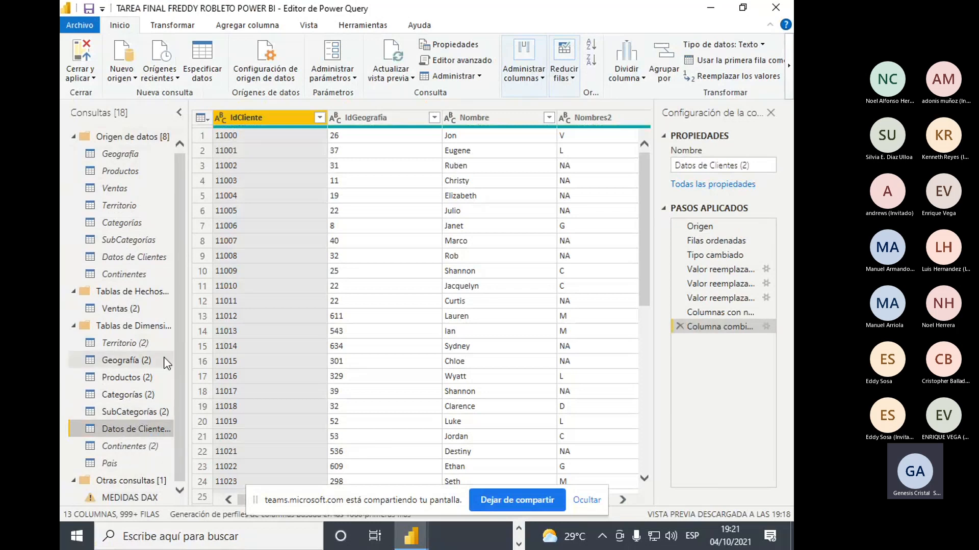
# Go across all columns of the Territorio (2) and Geografía (2) dimension queries to check their contents and data types
pyautogui.click(161, 340)
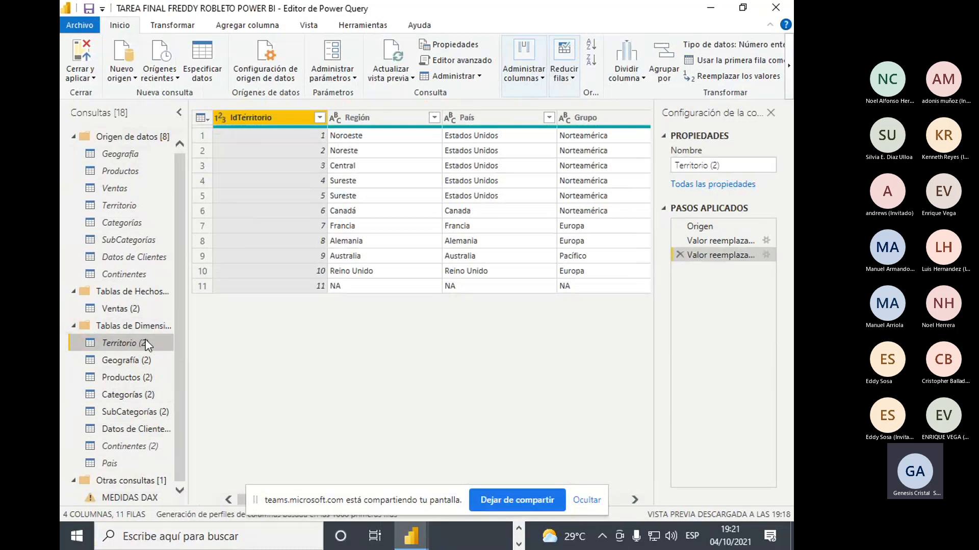
pyautogui.click(730, 535)
pyautogui.click(631, 492)
pyautogui.click(635, 500)
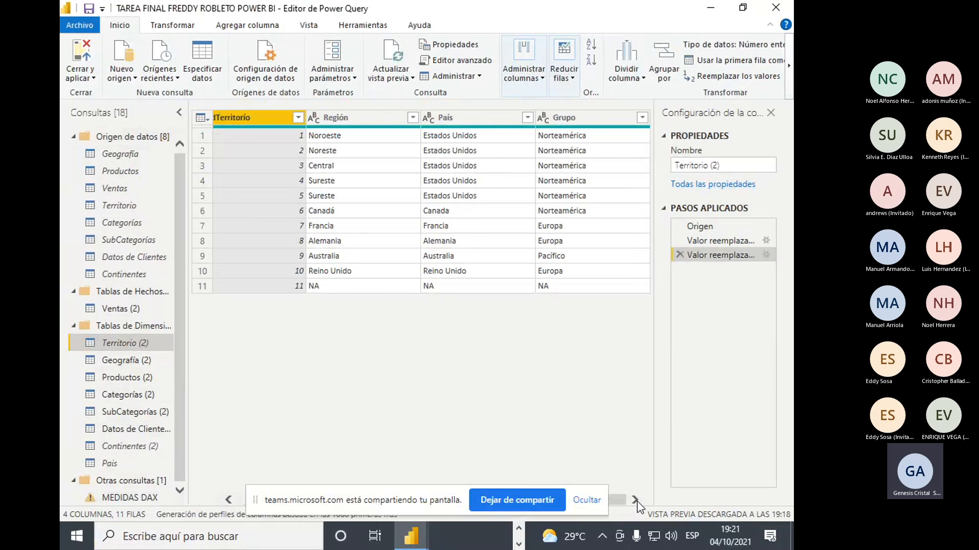
pyautogui.click(149, 357)
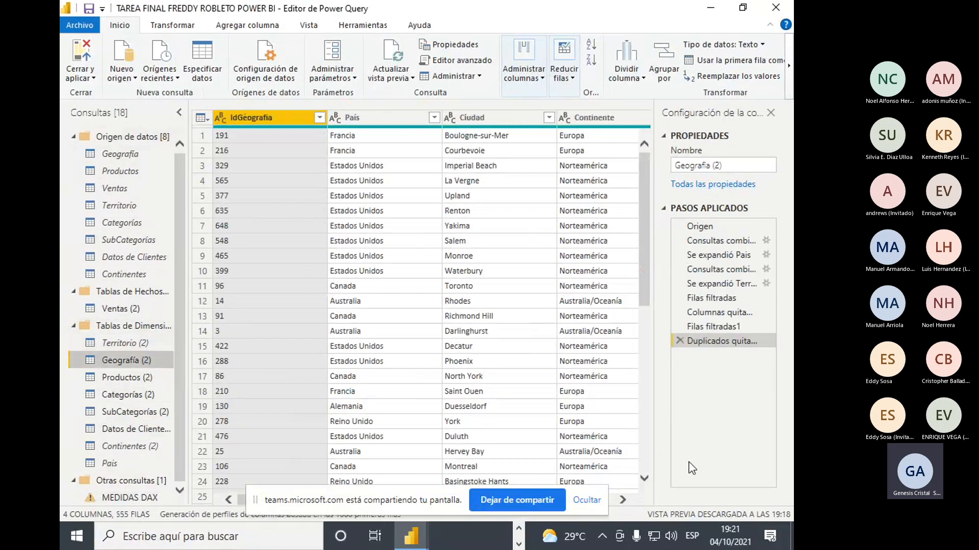
pyautogui.click(628, 500)
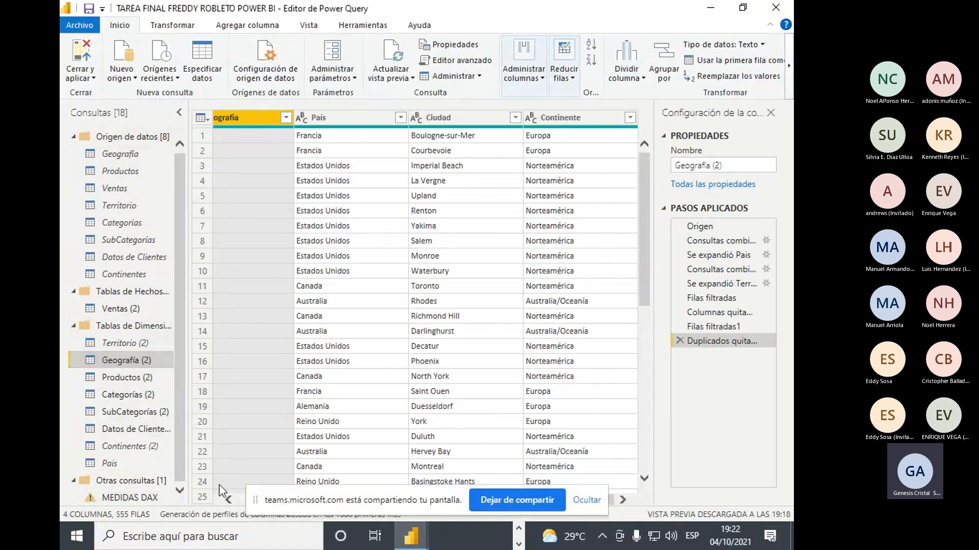
pyautogui.click(227, 501)
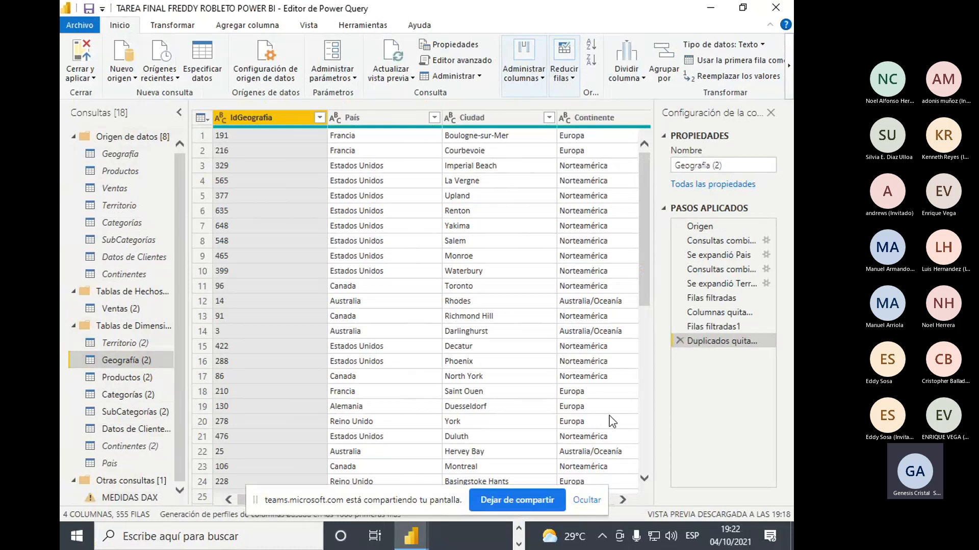
pyautogui.click(622, 501)
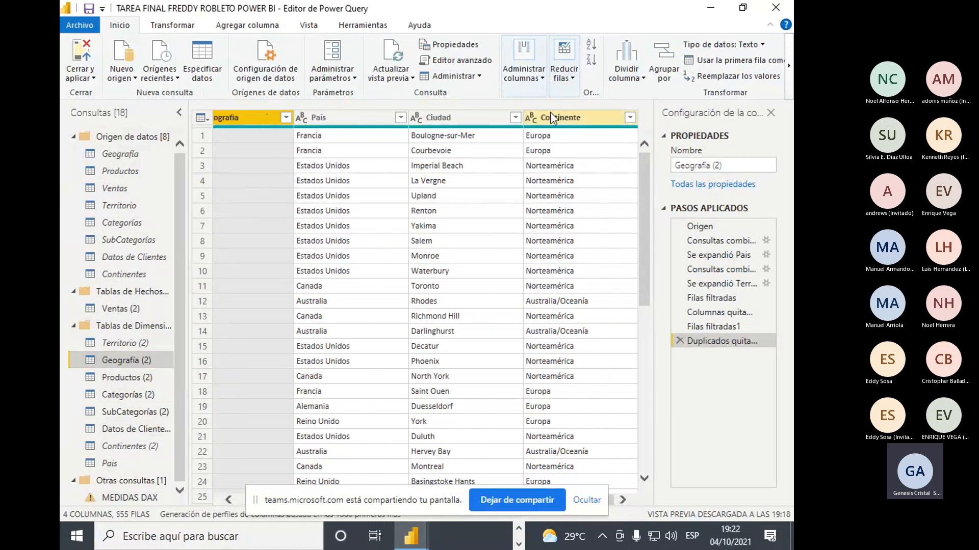
# Compare the Territorio (2) columns with those of Geografía (2), including a brief check of Productos (2)
pyautogui.click(148, 379)
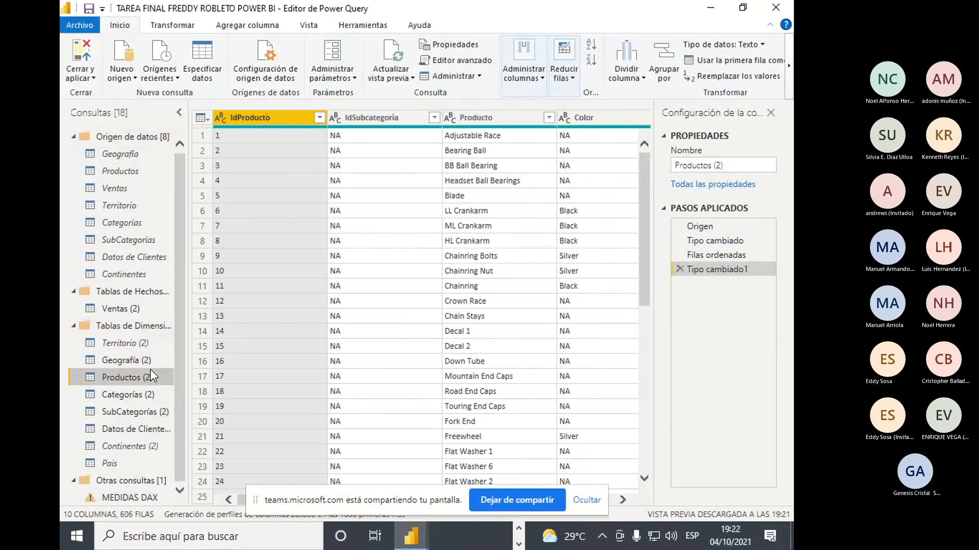
pyautogui.click(148, 365)
pyautogui.click(148, 347)
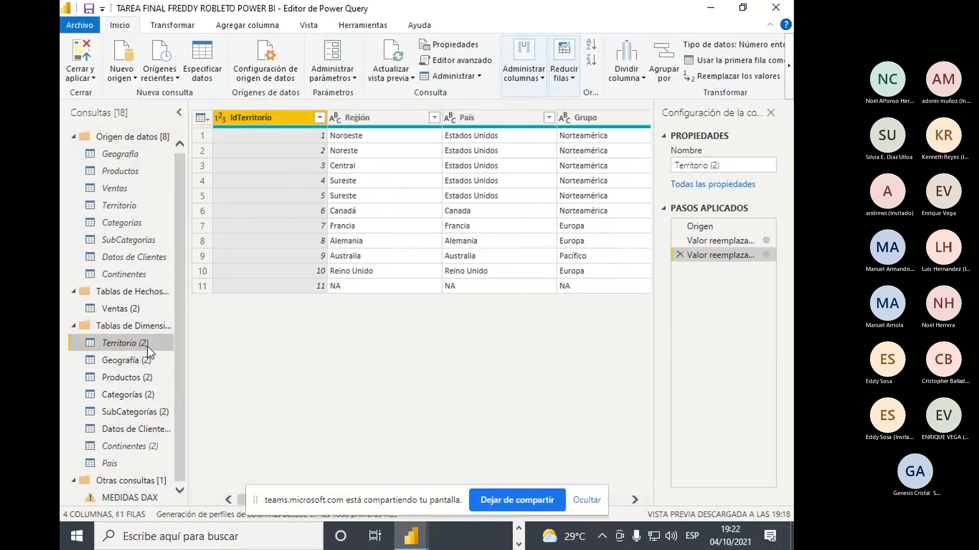
pyautogui.click(635, 501)
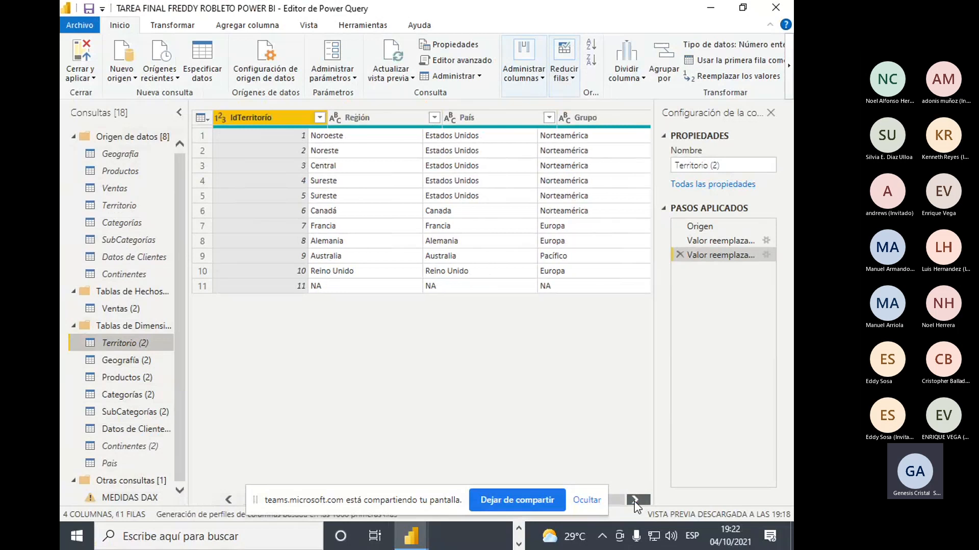
pyautogui.click(634, 502)
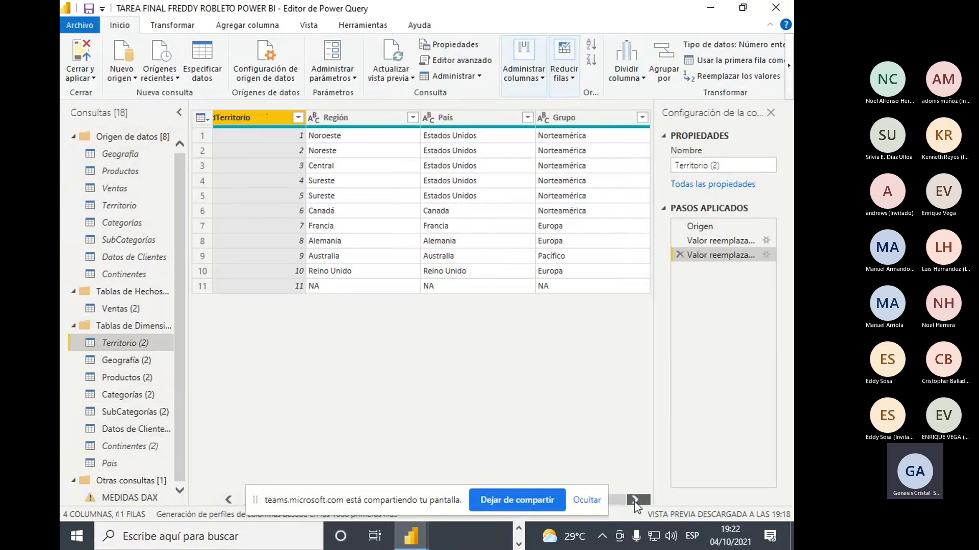
pyautogui.click(229, 500)
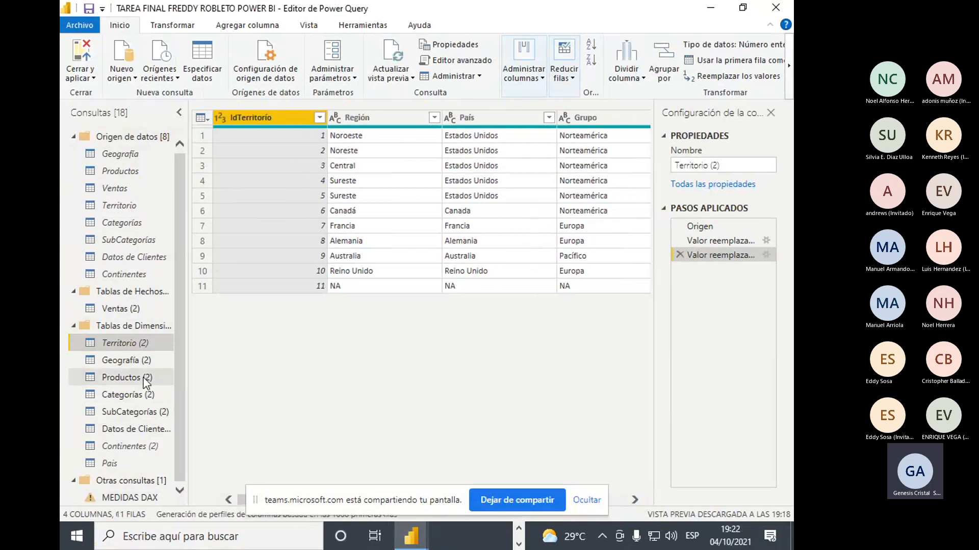
pyautogui.click(133, 363)
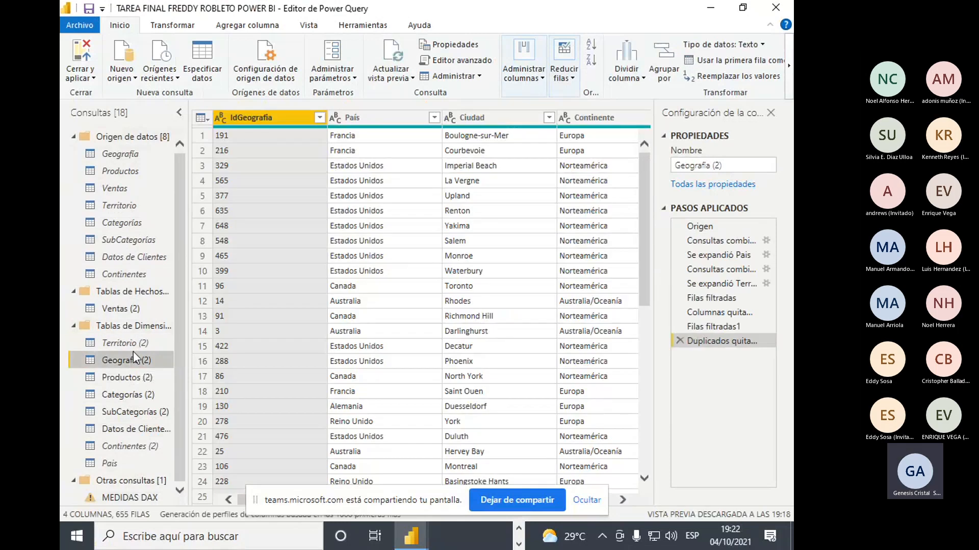
pyautogui.click(151, 344)
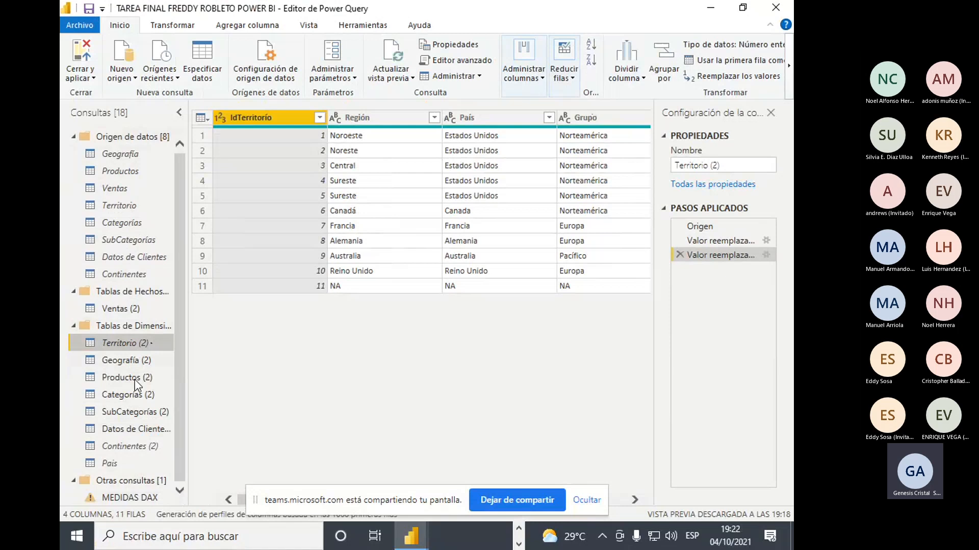
pyautogui.click(143, 361)
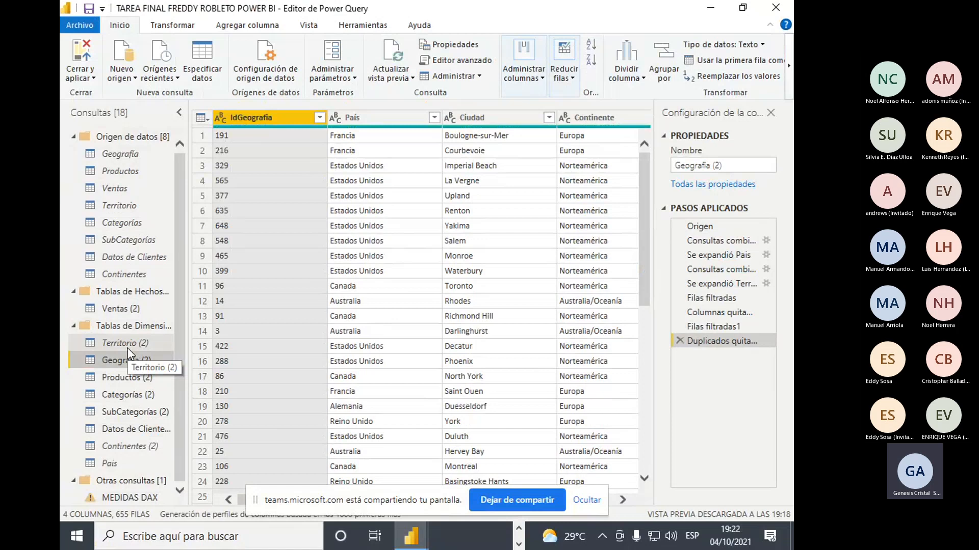
# Compare the Continente column across the Pais, Continentes (2) and Geografía (2) queries and check the commands for adding columns
pyautogui.click(167, 452)
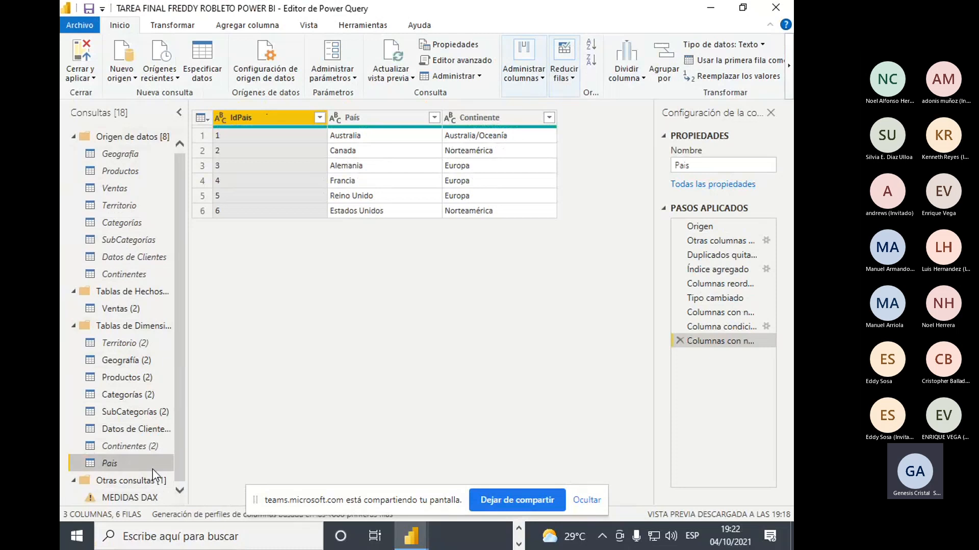
pyautogui.click(156, 447)
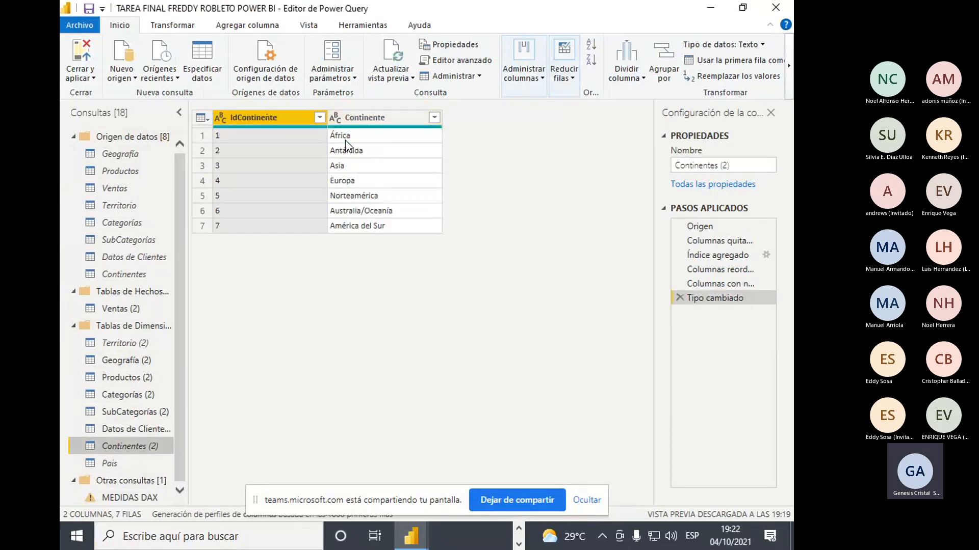
pyautogui.click(139, 462)
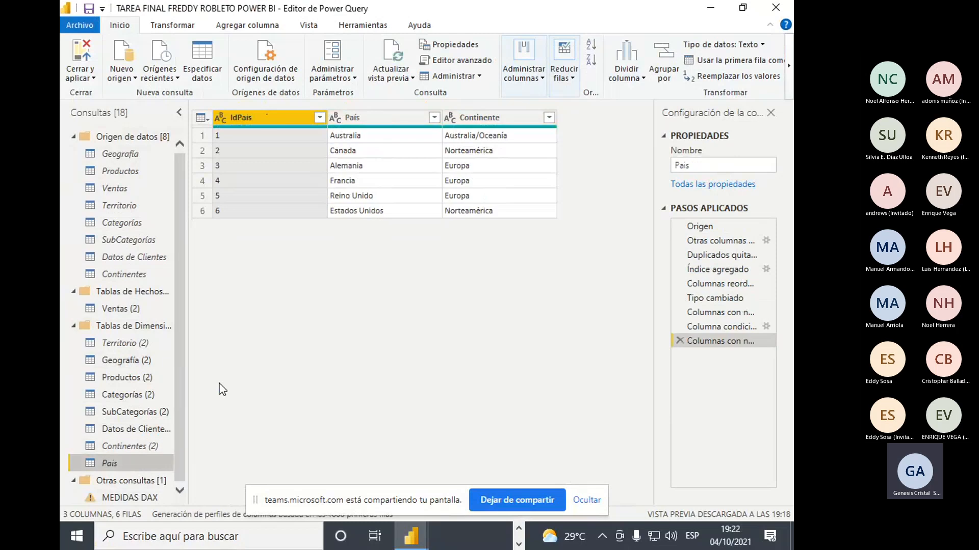
pyautogui.click(494, 121)
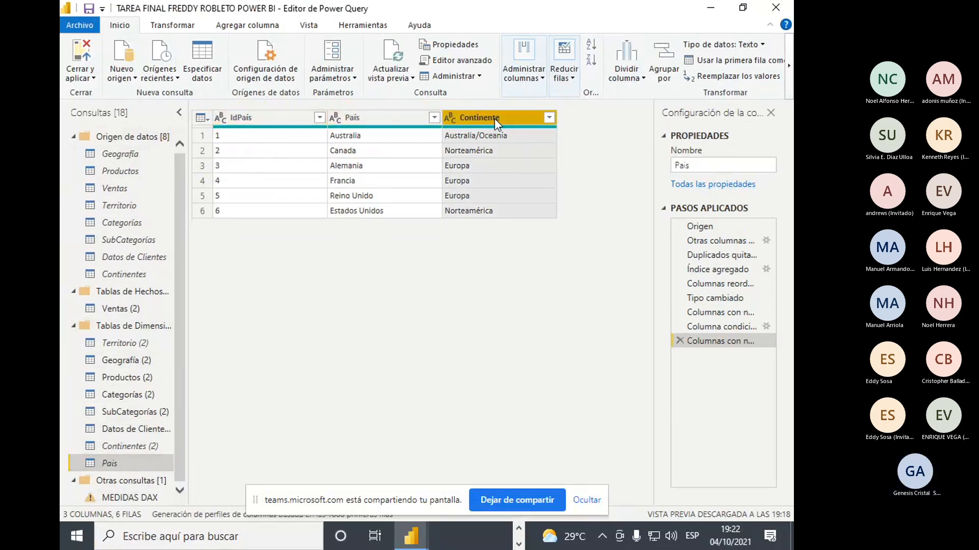
pyautogui.click(245, 29)
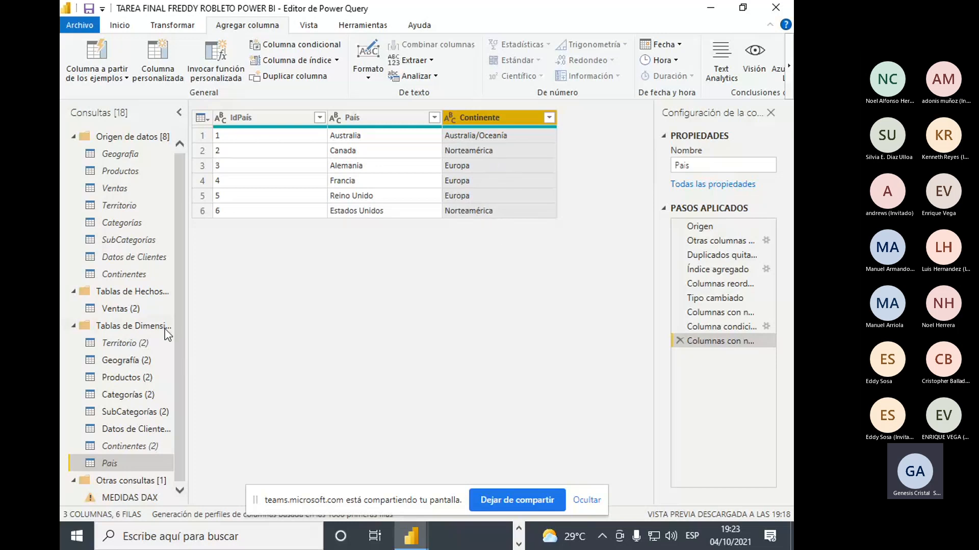
pyautogui.click(158, 358)
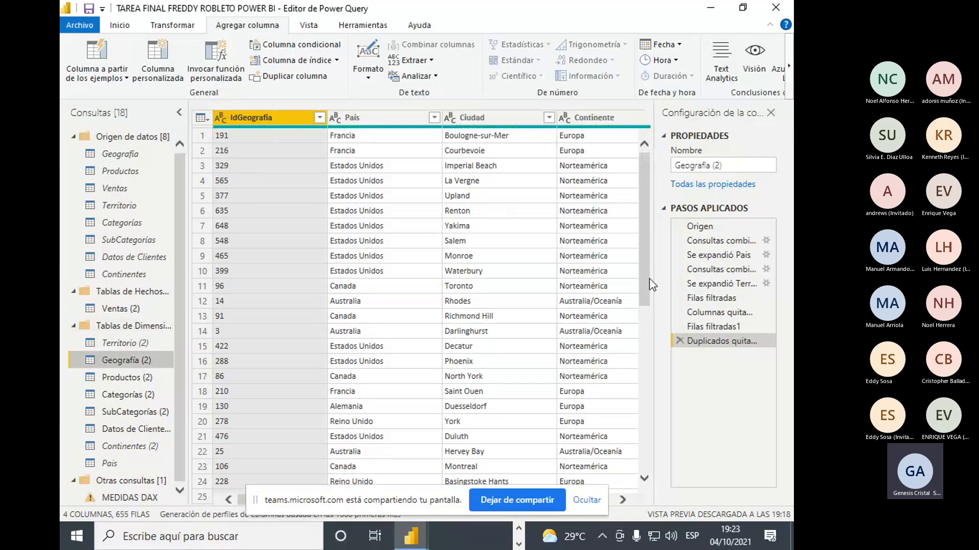
pyautogui.moveTo(646, 281); pyautogui.dragTo(632, 221)
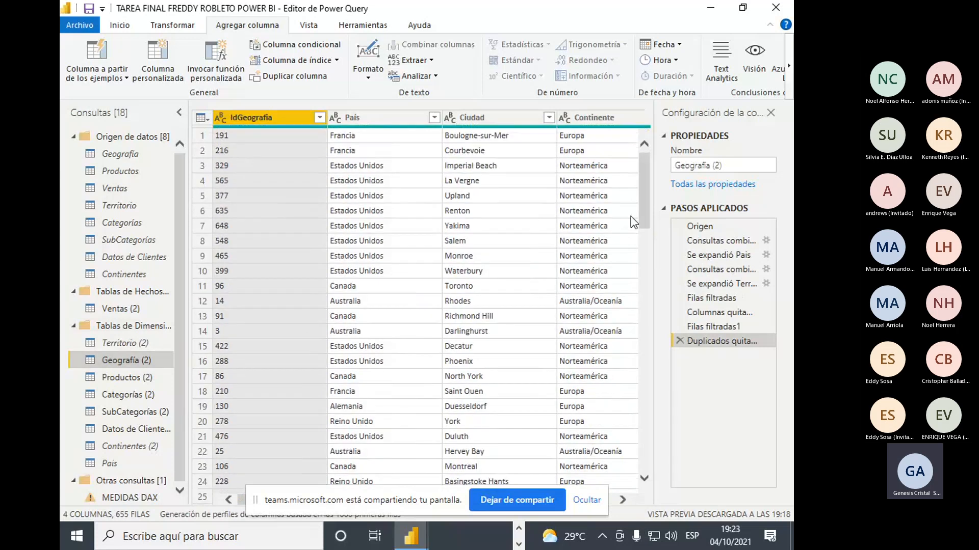
# Examine all column types of the Ventas (2) fact query and view the column-renaming step that precedes the column division
pyautogui.click(135, 310)
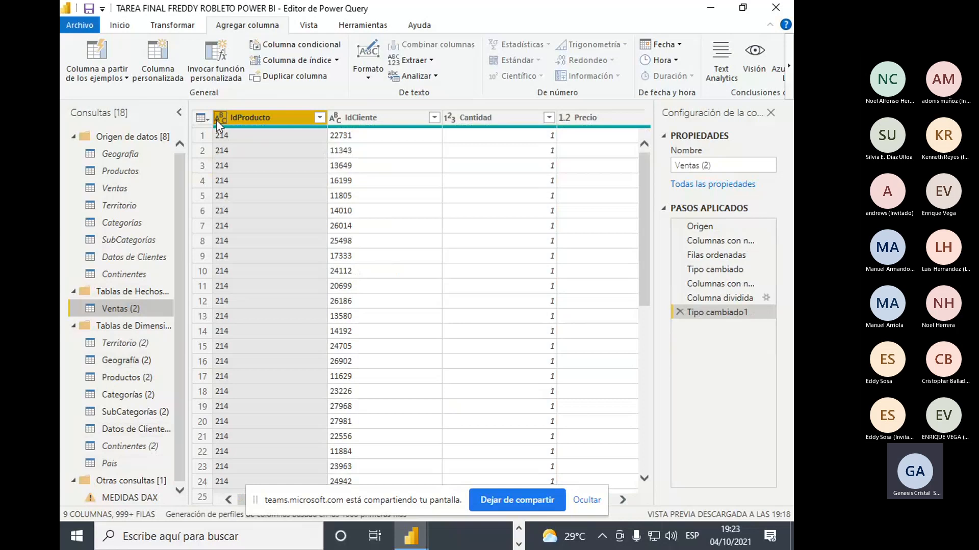
pyautogui.keyDown('ctrl'); pyautogui.click(344, 121); pyautogui.keyUp('ctrl')
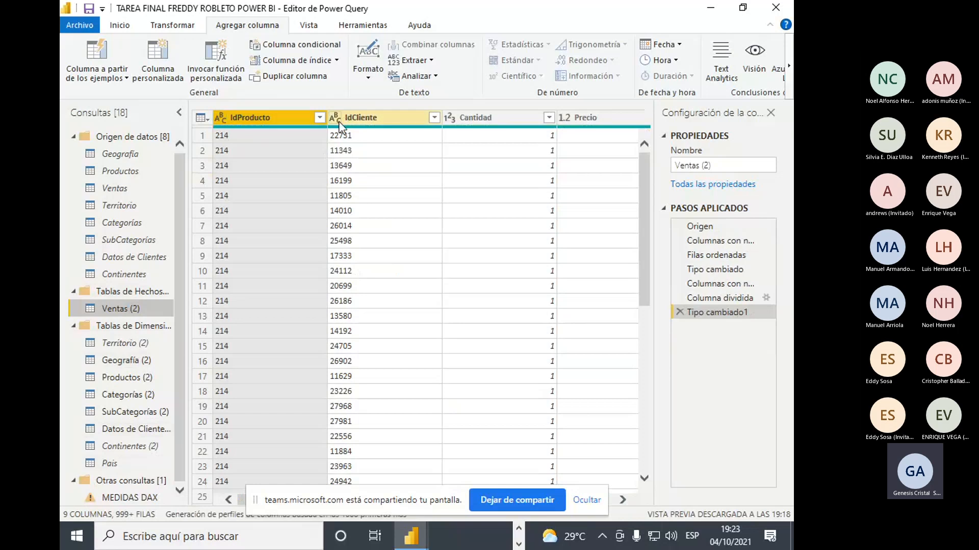
pyautogui.click(230, 122)
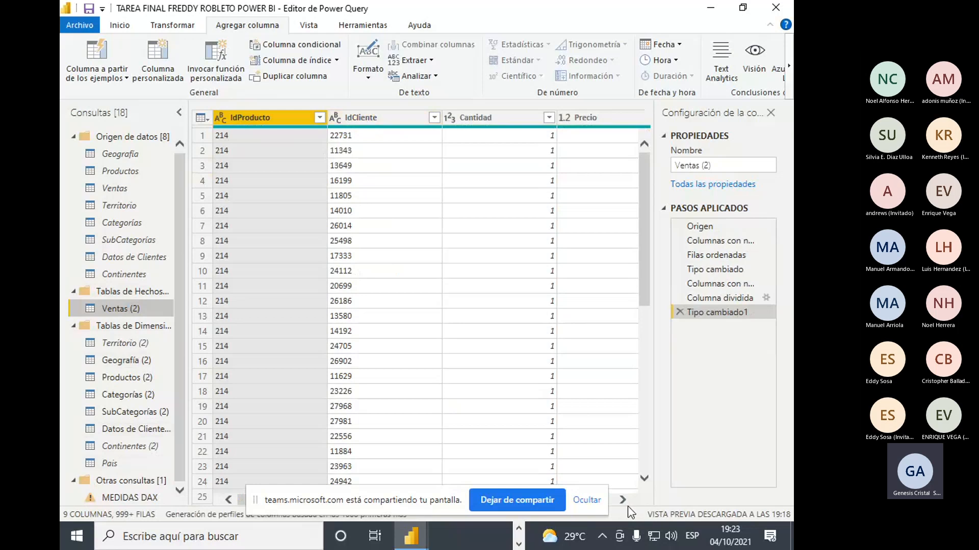
pyautogui.hscroll(5, 630, 508)
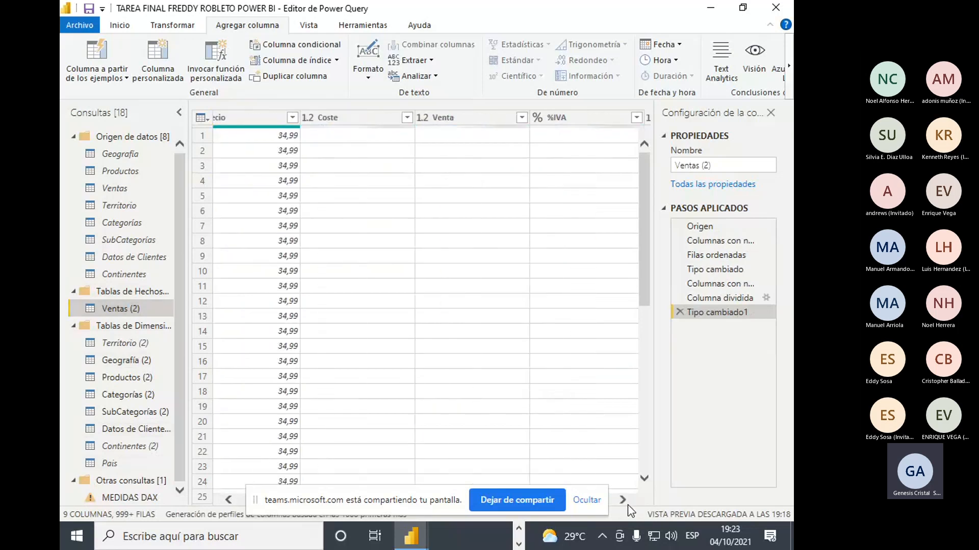
pyautogui.hscroll(2, 629, 508)
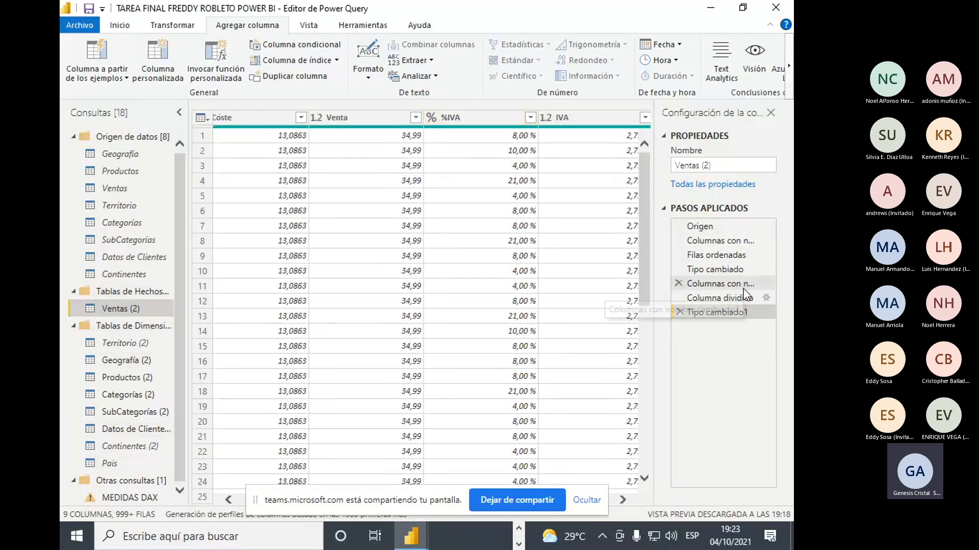
pyautogui.click(744, 288)
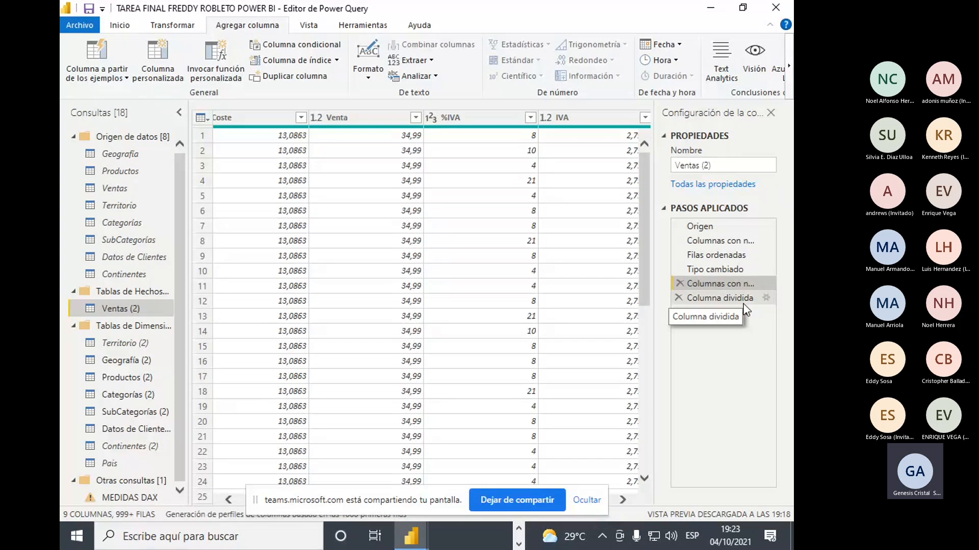
# View the column division and final type change steps of the Ventas (2) query and check its columns back to IdProducto
pyautogui.click(744, 303)
pyautogui.click(736, 315)
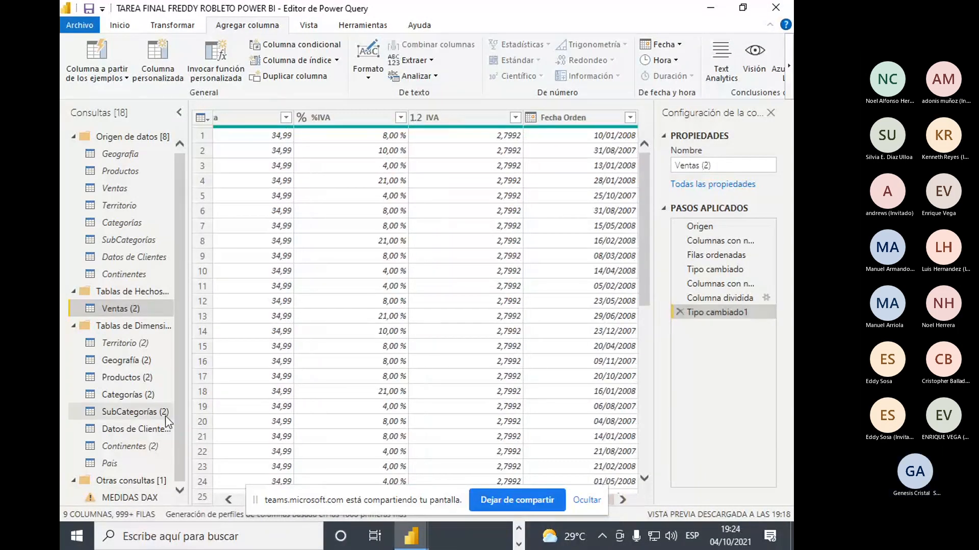
pyautogui.click(229, 500)
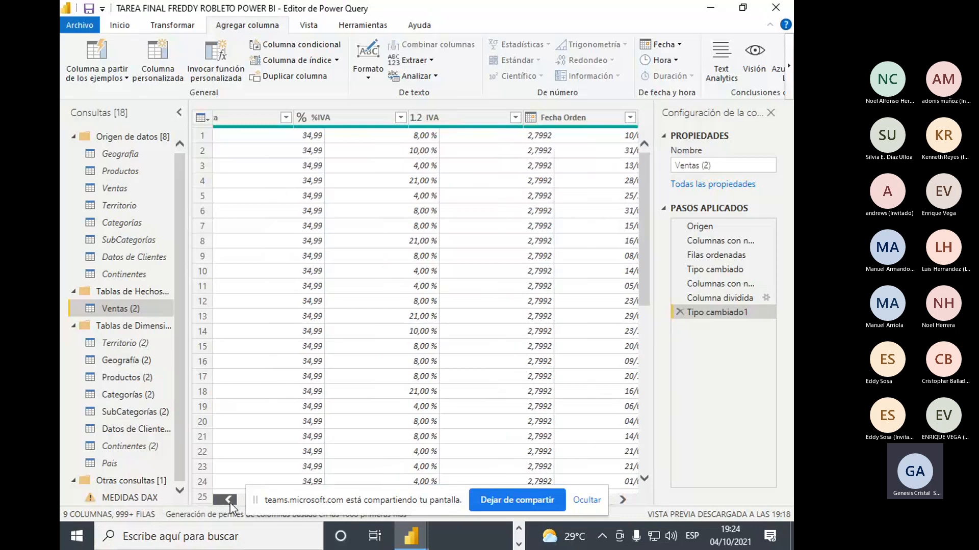
pyautogui.click(229, 501)
pyautogui.click(228, 501)
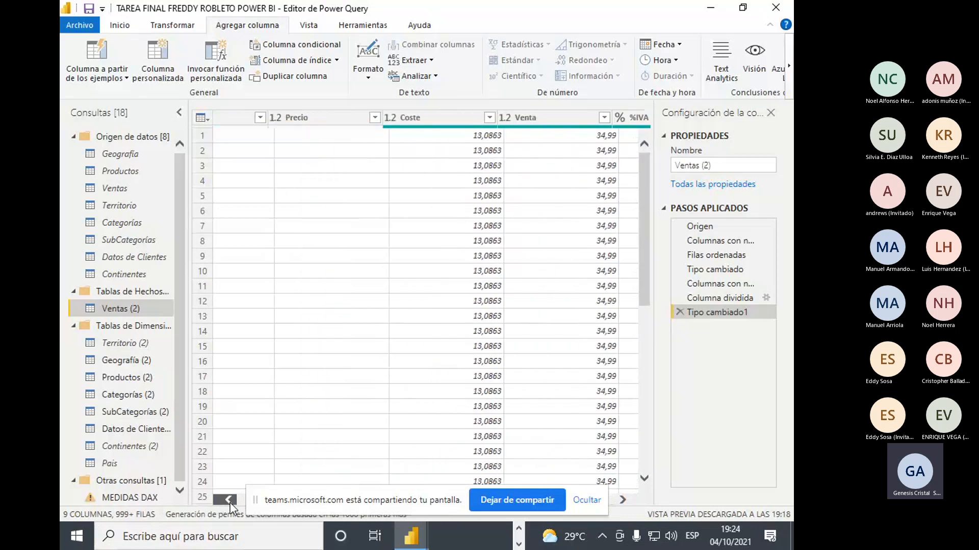
pyautogui.click(230, 502)
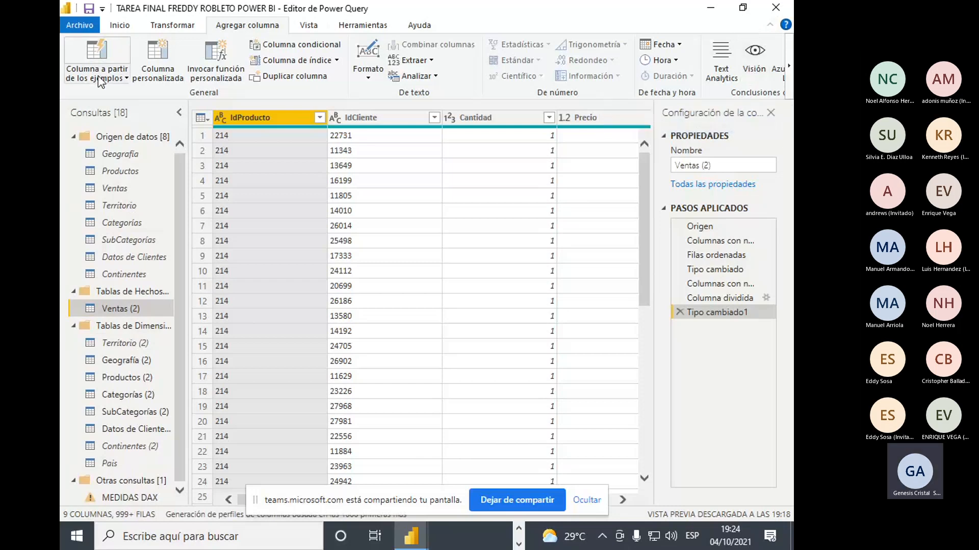
# Close the query editor and apply the queries to the report
pyautogui.click(119, 26)
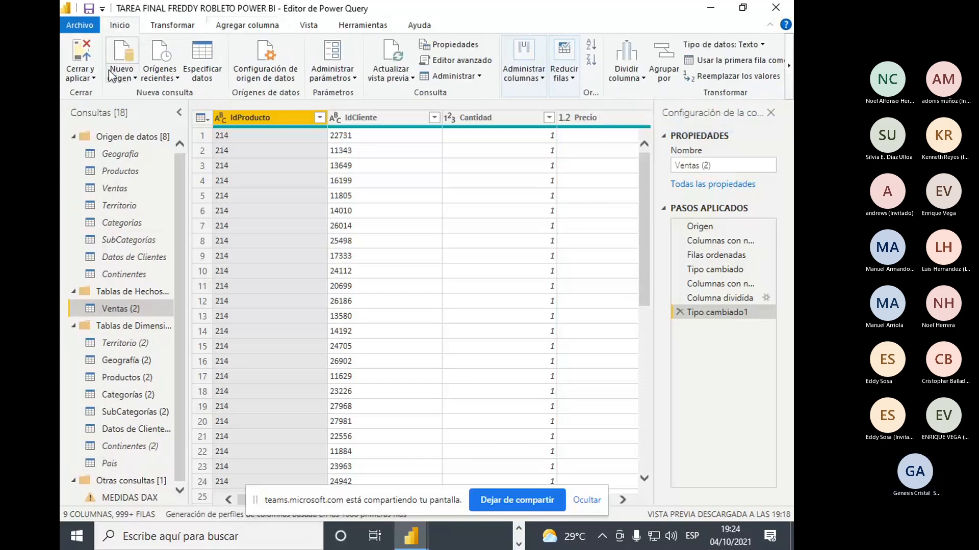
pyautogui.click(84, 79)
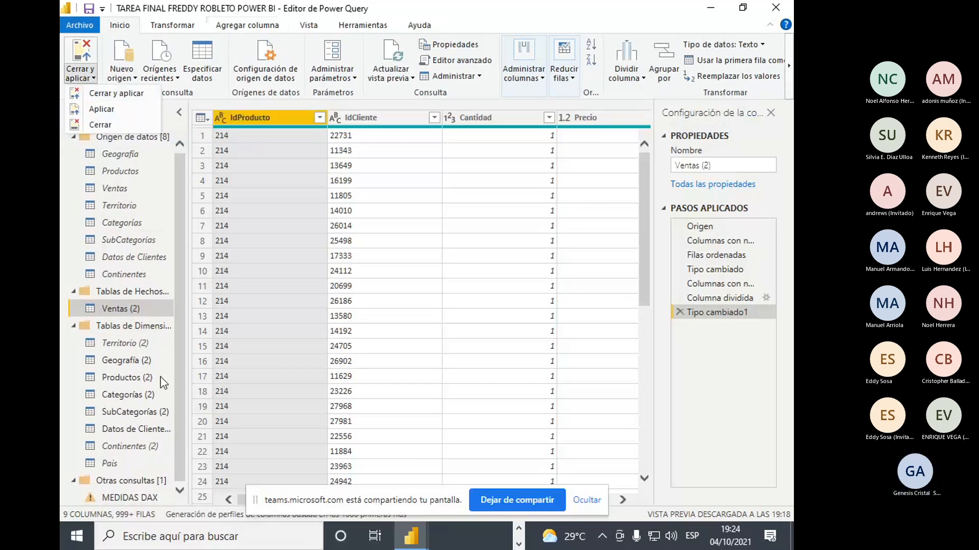
pyautogui.click(112, 94)
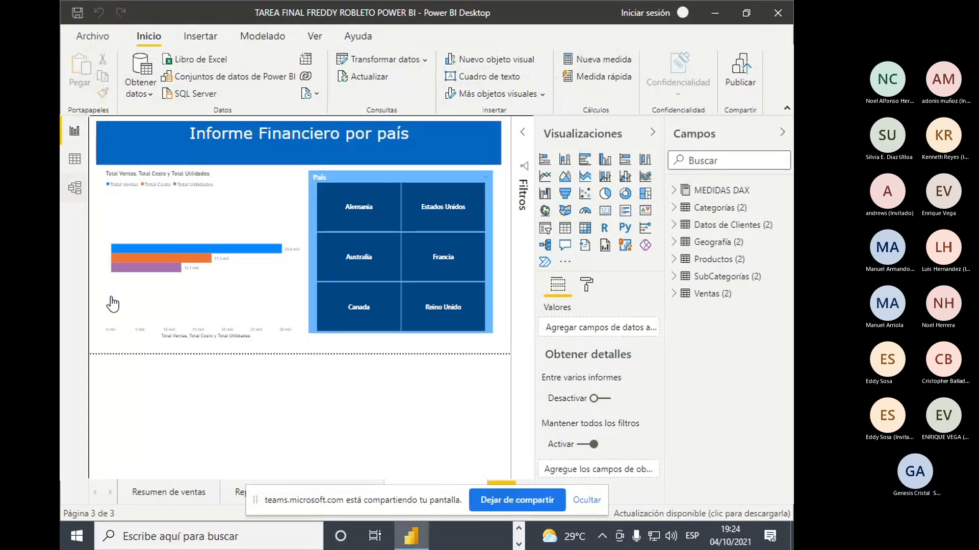
# Show the table relationship diagram enlarged, with the Propiedades and Campos panes collapsed
pyautogui.click(74, 187)
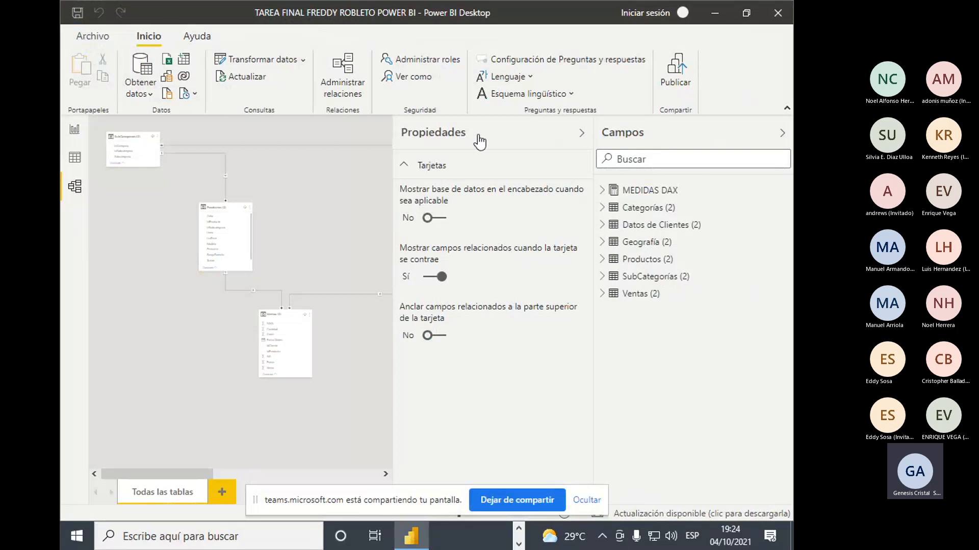
pyautogui.click(583, 135)
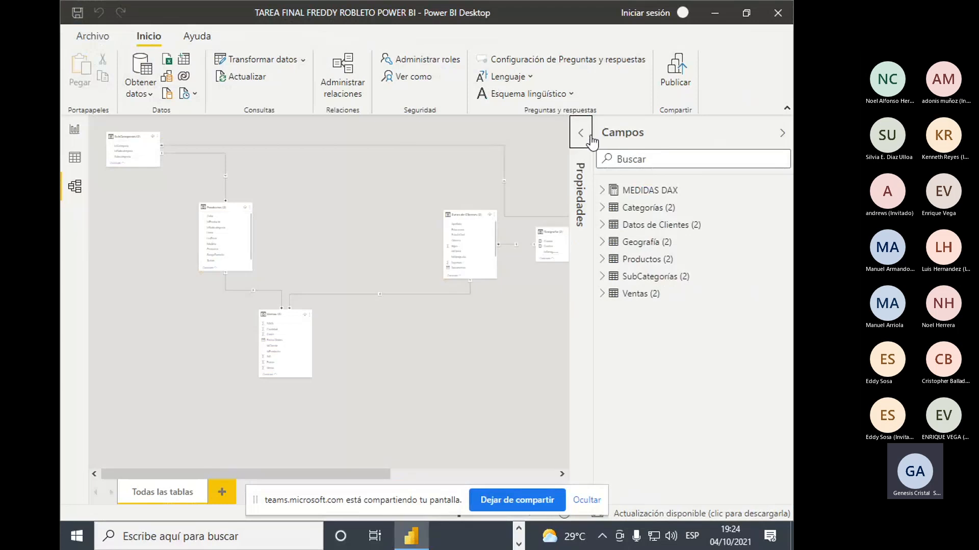
pyautogui.click(781, 134)
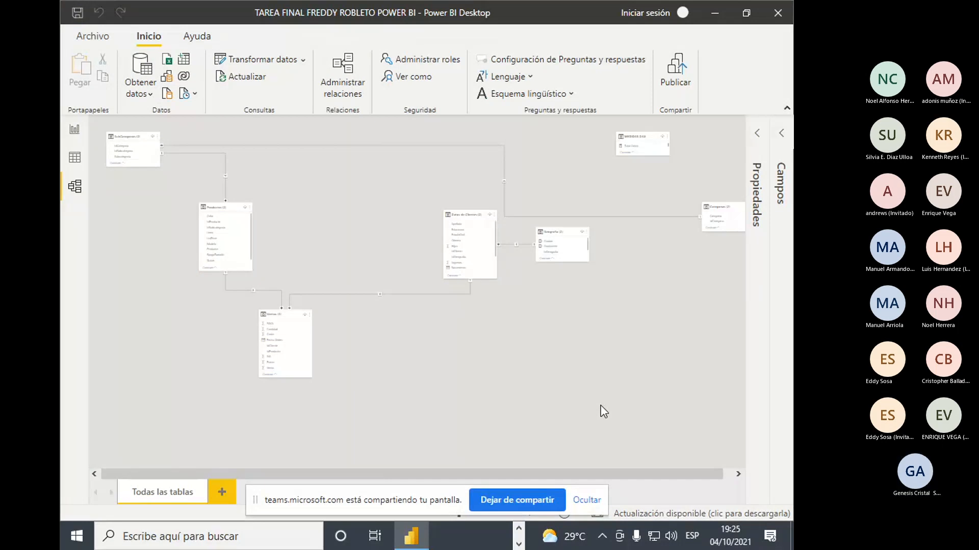
pyautogui.scroll(4, 603, 412)
pyautogui.scroll(2, 601, 405)
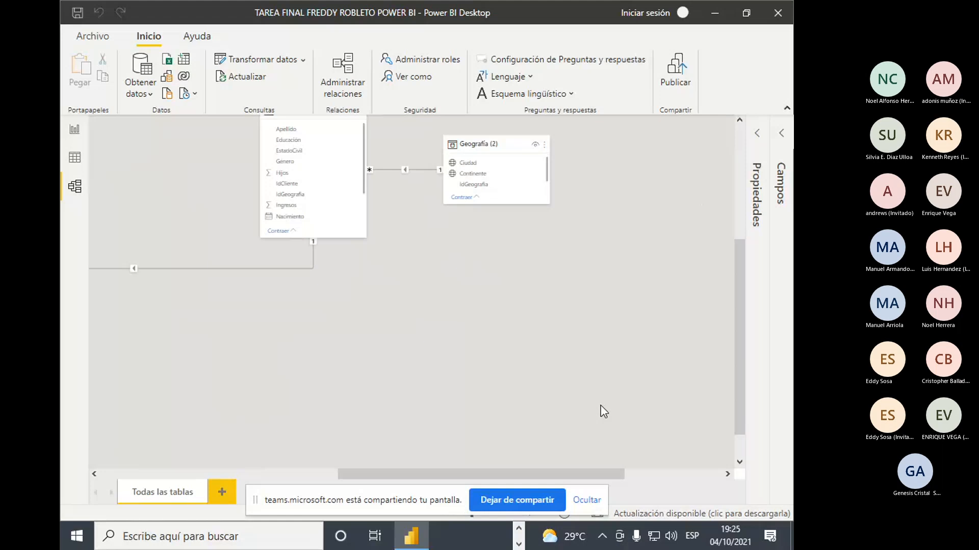
# Move the Datos de Clientes (2) table nearer to Productos (2) and place Geografía (2) close beside it in the diagram
pyautogui.moveTo(739, 412); pyautogui.dragTo(738, 300)
pyautogui.moveTo(578, 473); pyautogui.dragTo(338, 463)
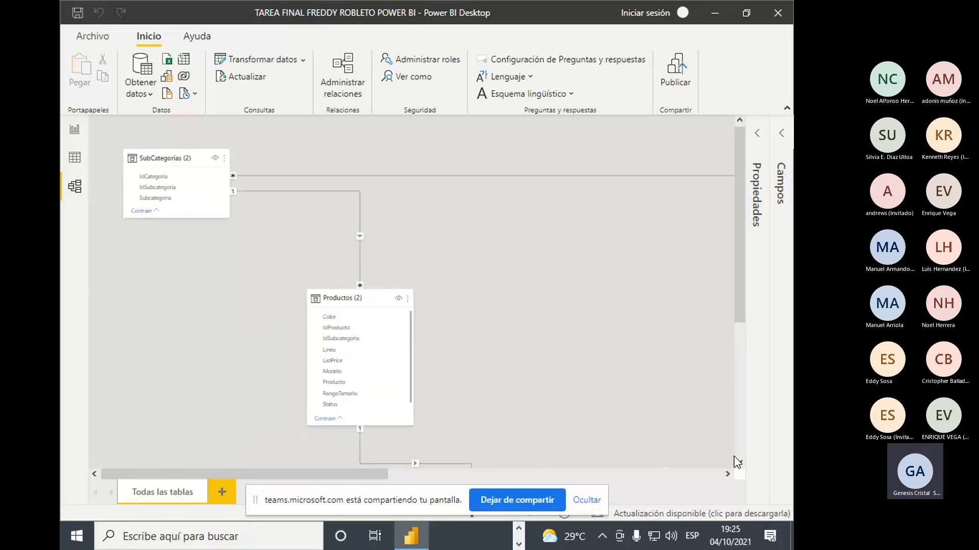
pyautogui.moveTo(740, 304); pyautogui.dragTo(740, 330)
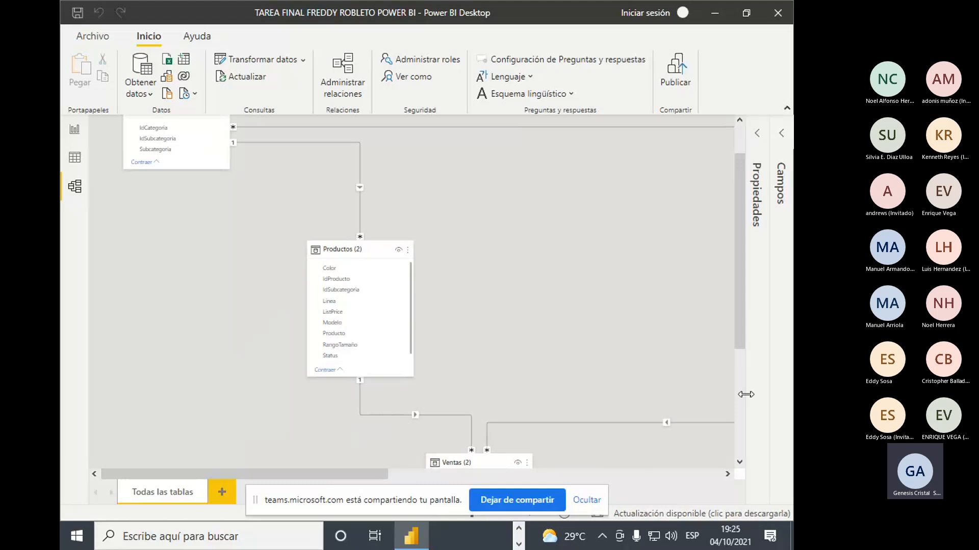
pyautogui.scroll(2, 711, 365)
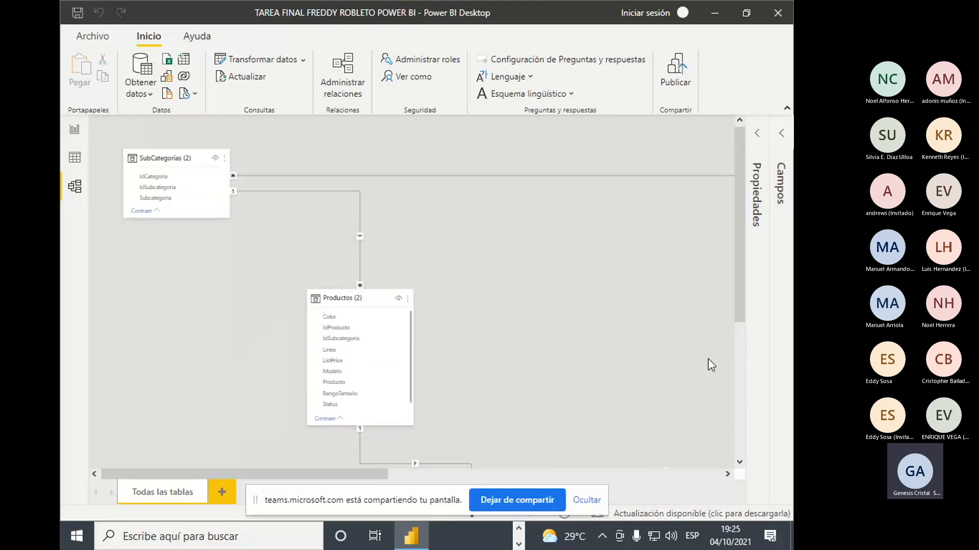
pyautogui.click(728, 474)
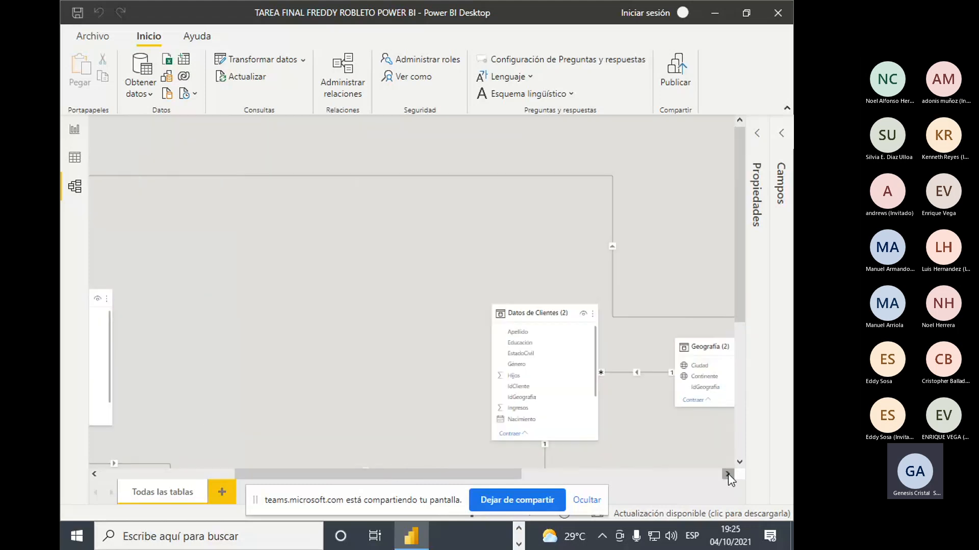
pyautogui.click(728, 473)
pyautogui.moveTo(443, 313); pyautogui.dragTo(260, 257)
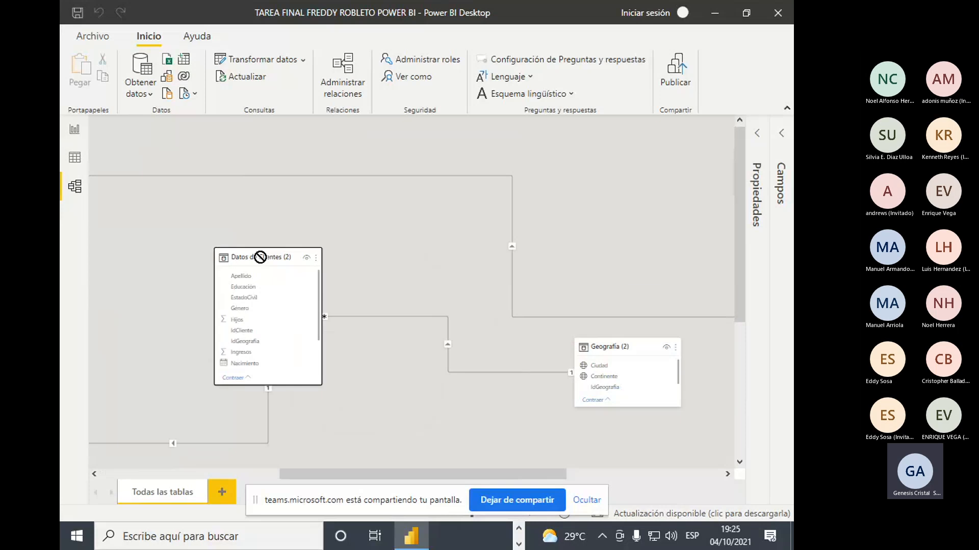
pyautogui.moveTo(645, 347); pyautogui.dragTo(477, 257)
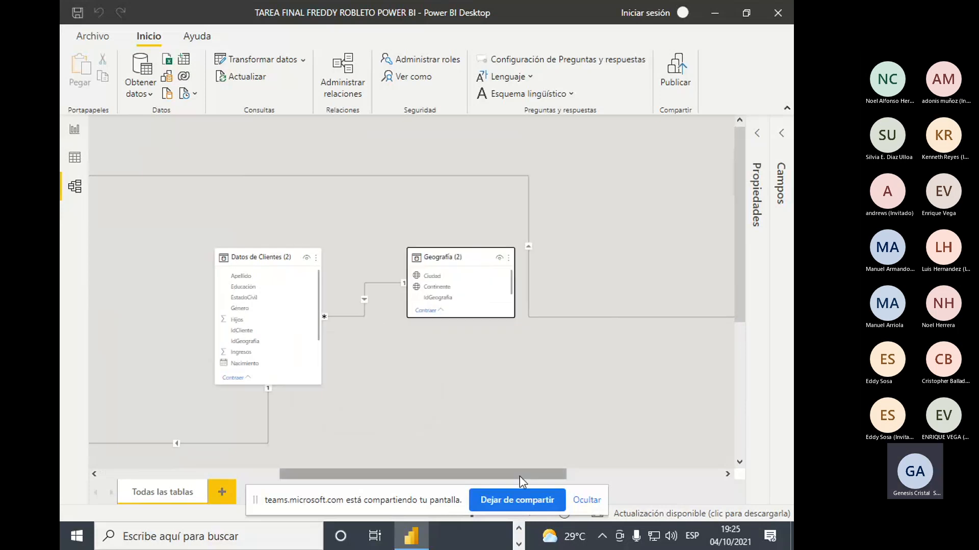
# Relocate the Categorías (2) table from the far side of the diagram to directly below SubCategorías (2)
pyautogui.moveTo(518, 476); pyautogui.dragTo(287, 401)
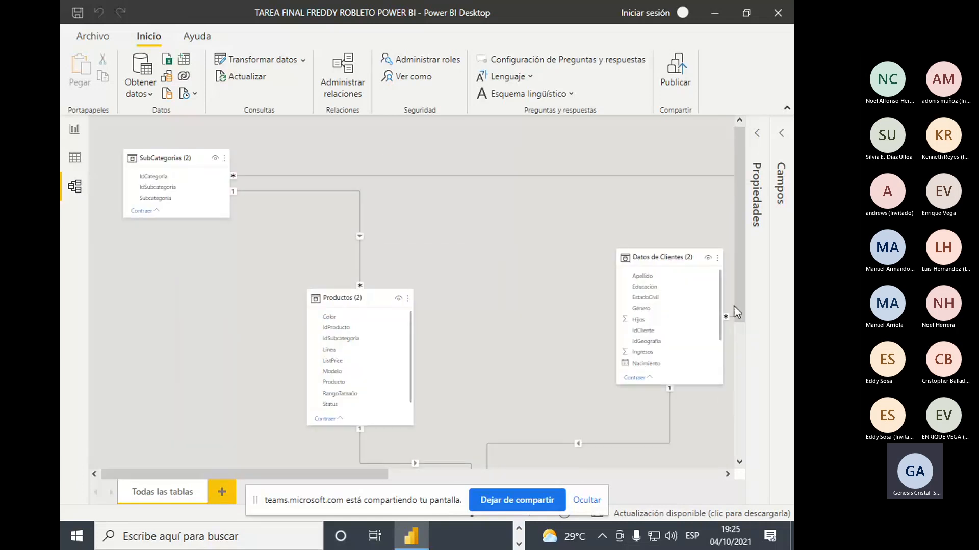
pyautogui.moveTo(721, 305); pyautogui.dragTo(724, 451)
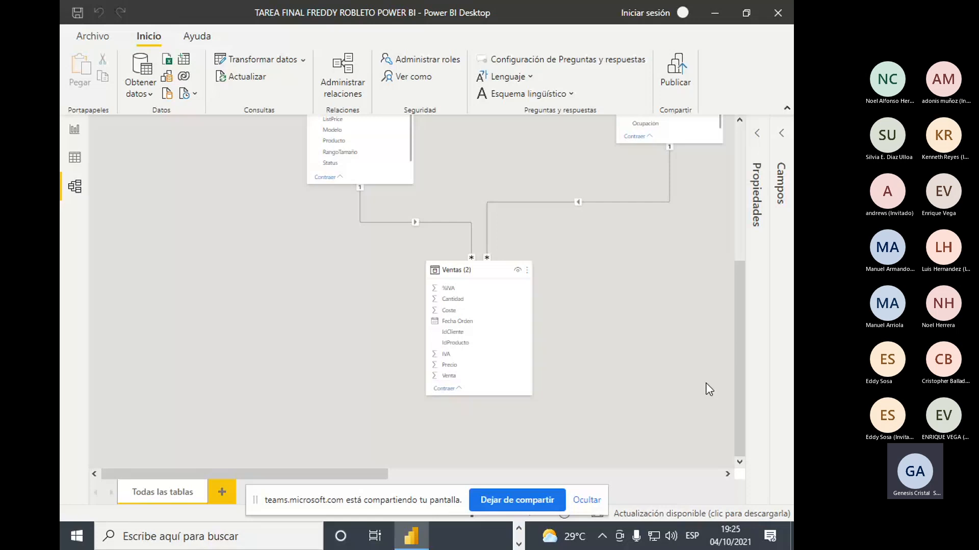
pyautogui.scroll(5, 489, 444)
pyautogui.scroll(1, 482, 452)
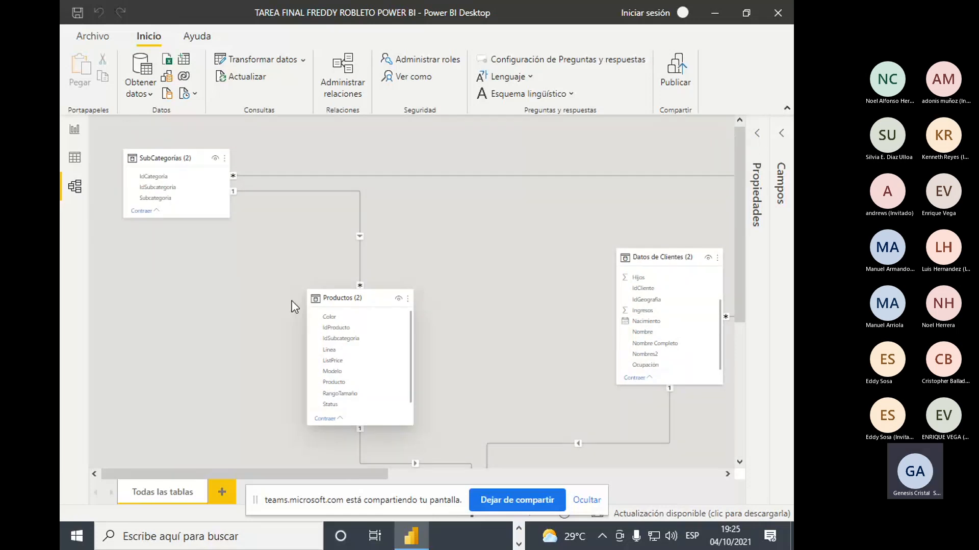
pyautogui.moveTo(369, 475); pyautogui.dragTo(709, 494)
pyautogui.moveTo(627, 291); pyautogui.dragTo(76, 186)
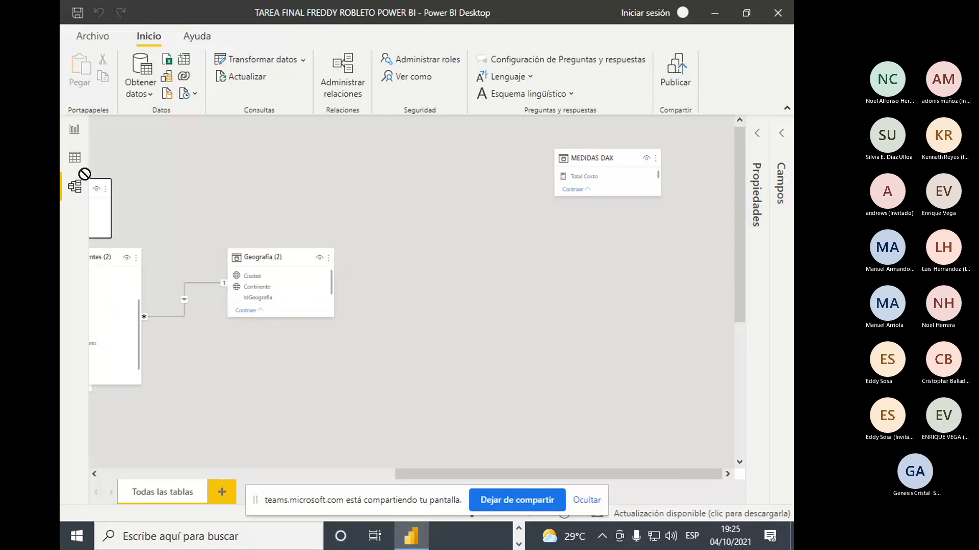
pyautogui.moveTo(482, 480); pyautogui.dragTo(145, 513)
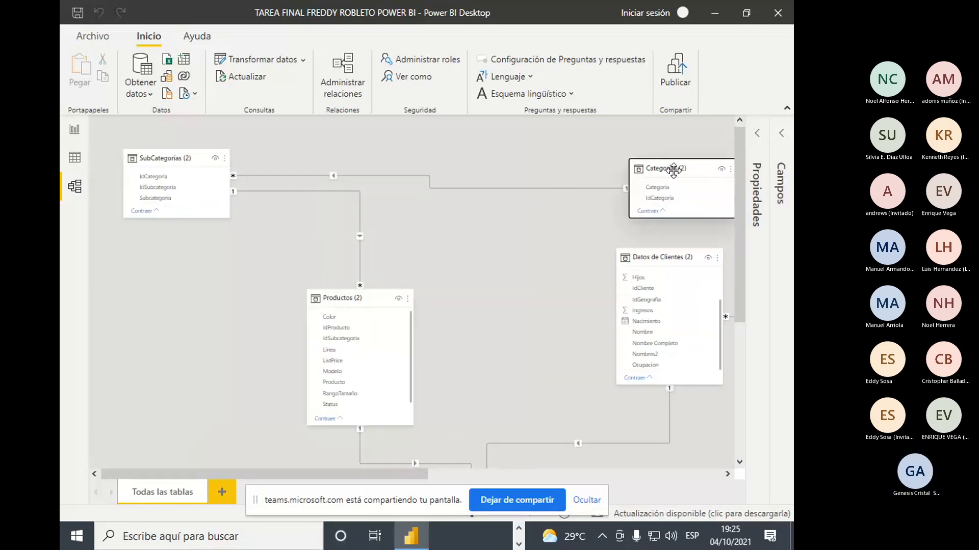
pyautogui.moveTo(672, 168); pyautogui.dragTo(154, 311)
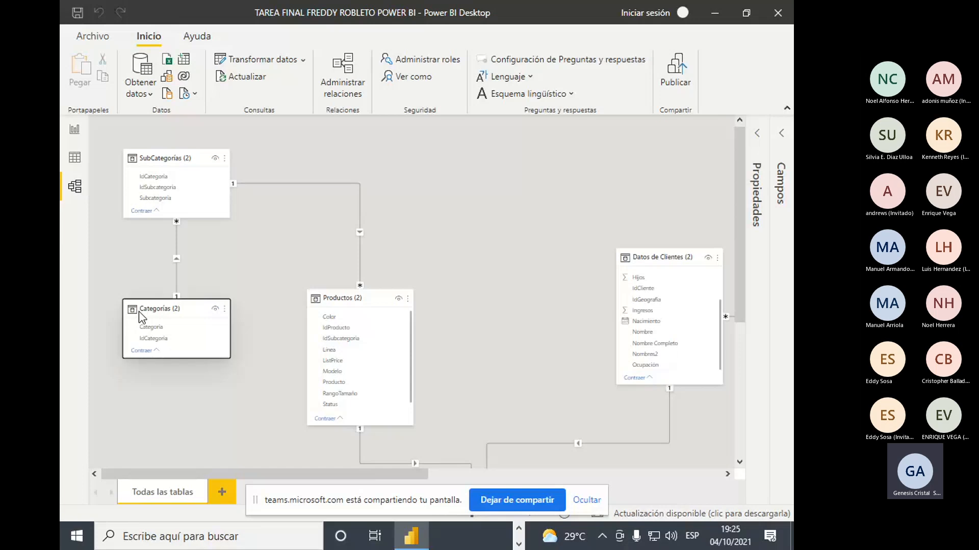
# Examine the relationships linking the category, product and customer tables to Ventas (2) in the diagram
pyautogui.moveTo(401, 475)
pyautogui.mouseDown()
pyautogui.moveTo(467, 477)
pyautogui.moveTo(402, 475)
pyautogui.mouseUp()
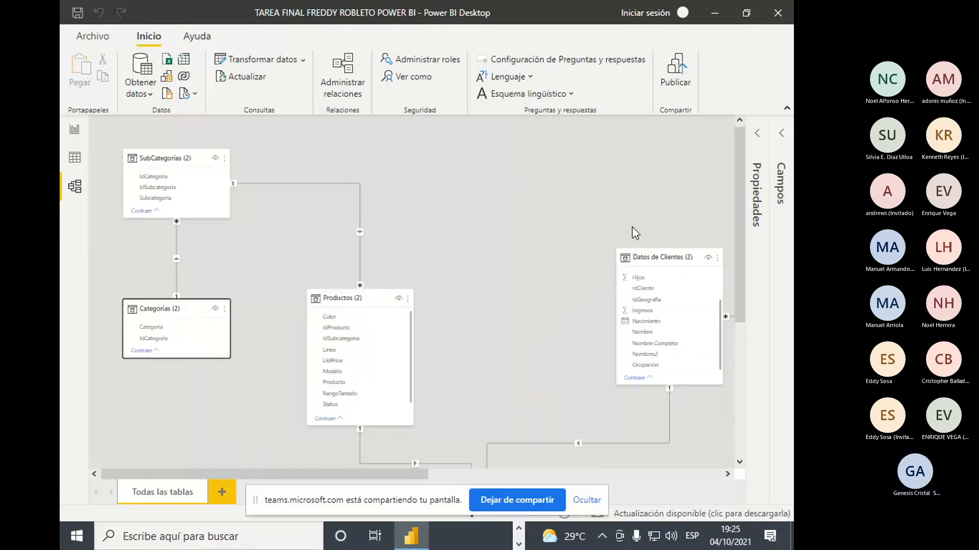
pyautogui.scroll(-3, 634, 233)
pyautogui.scroll(3, 573, 252)
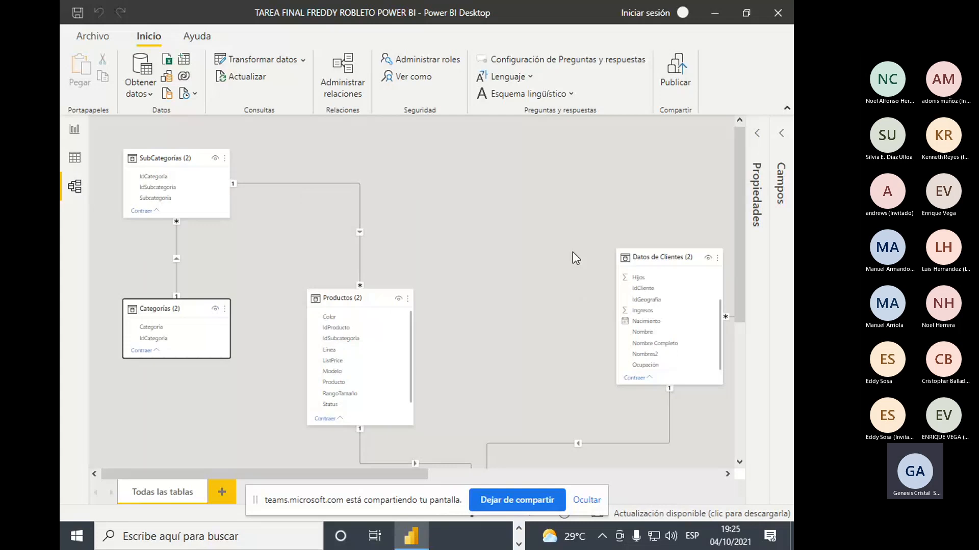
pyautogui.scroll(-3, 573, 251)
pyautogui.scroll(-2, 573, 252)
pyautogui.scroll(5, 563, 277)
pyautogui.scroll(-3, 416, 261)
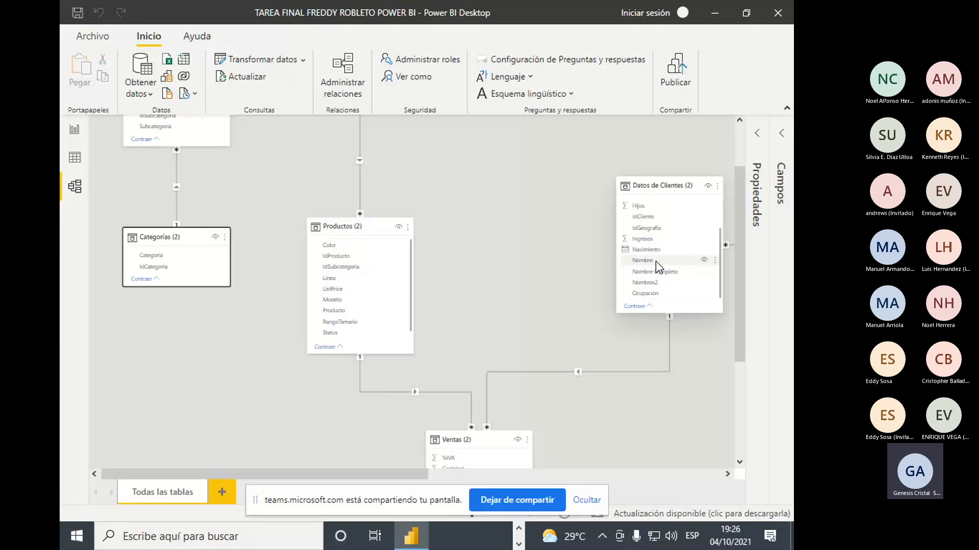
pyautogui.scroll(-3, 655, 261)
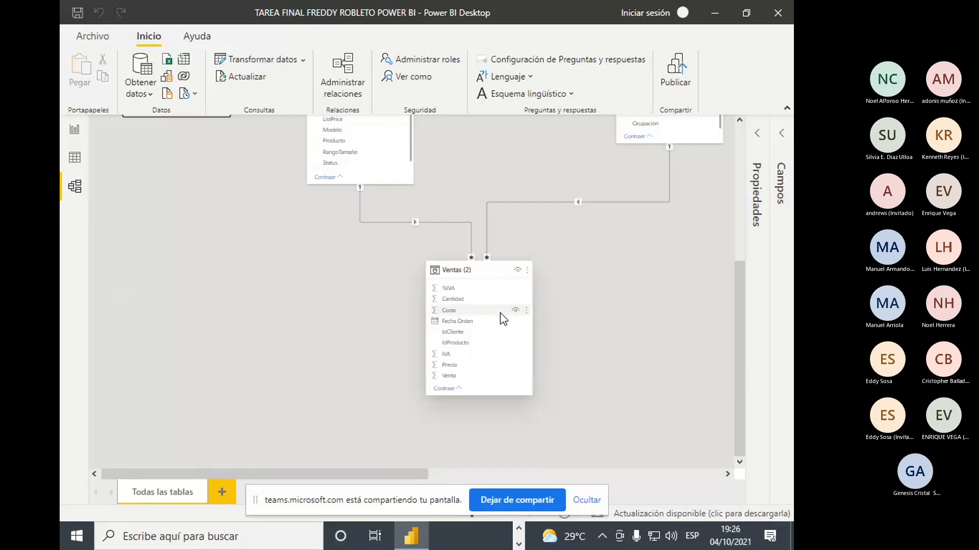
pyautogui.scroll(4, 503, 318)
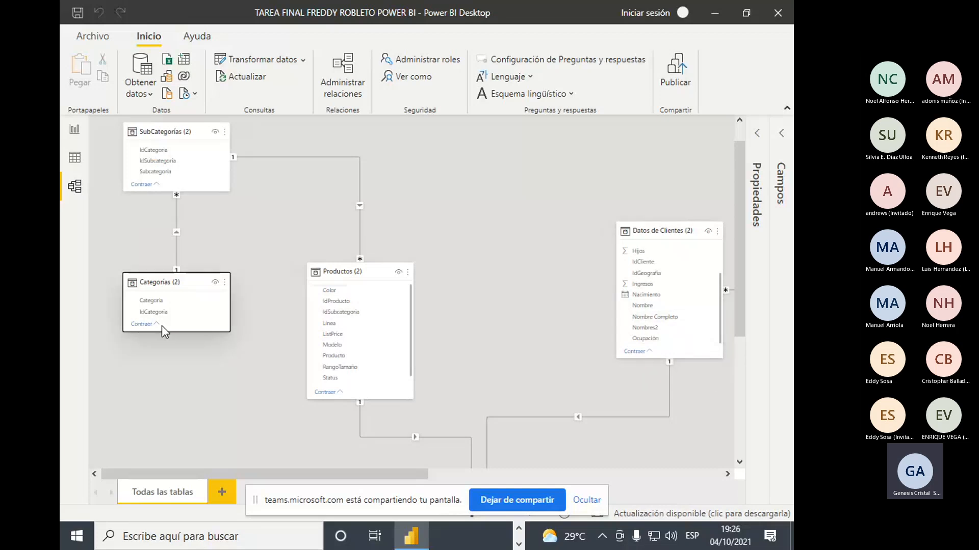
pyautogui.moveTo(328, 474)
pyautogui.mouseDown()
pyautogui.moveTo(391, 474)
pyautogui.moveTo(394, 460)
pyautogui.moveTo(326, 456)
pyautogui.mouseUp()
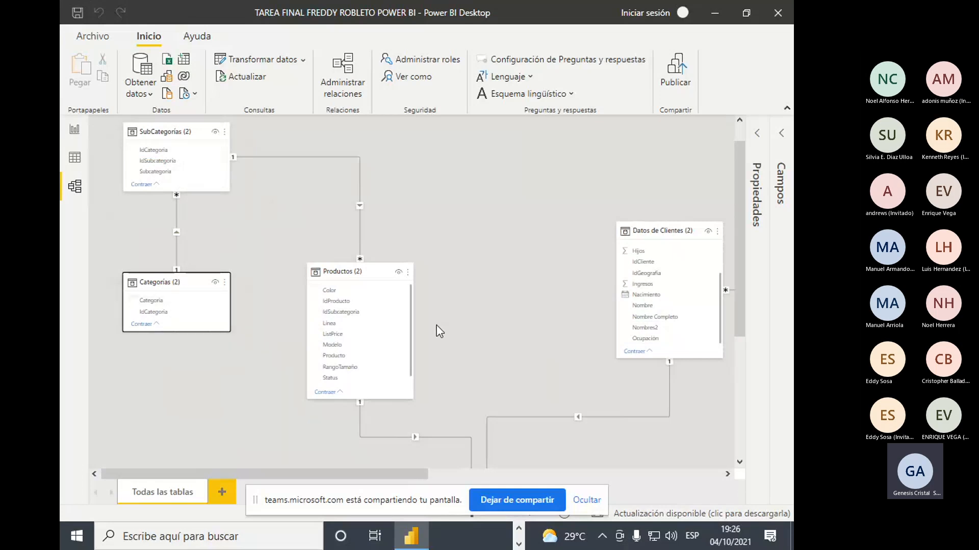
pyautogui.moveTo(421, 475); pyautogui.dragTo(322, 458)
pyautogui.moveTo(310, 476); pyautogui.dragTo(175, 452)
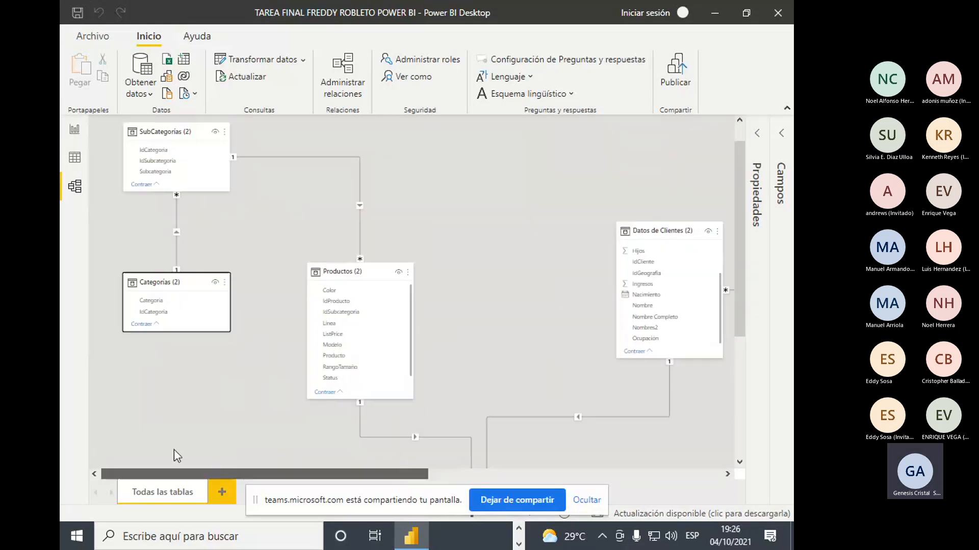
# Return to the report page, expand the MEDIDAS DAX table, check the bar chart's values and view the Total Ventas measure's formula
pyautogui.click(79, 138)
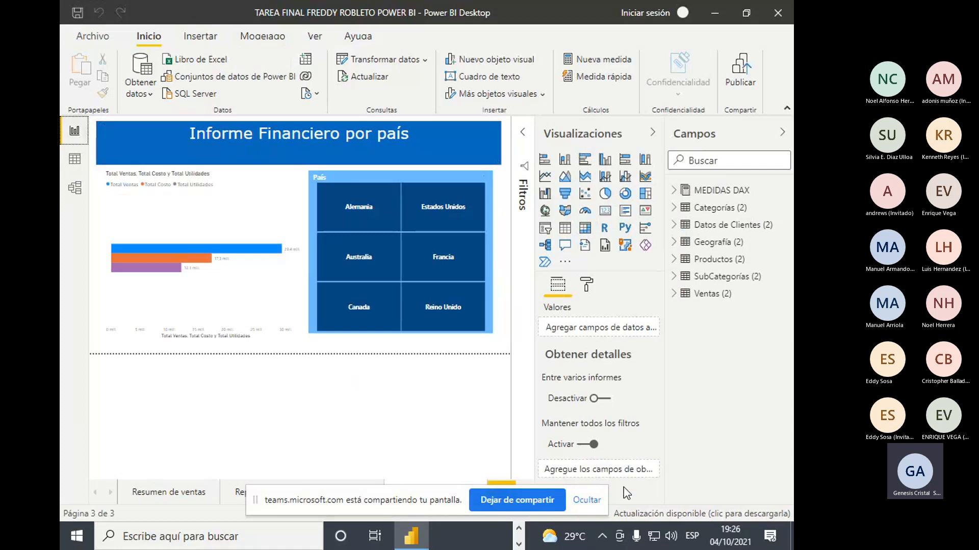
pyautogui.click(676, 193)
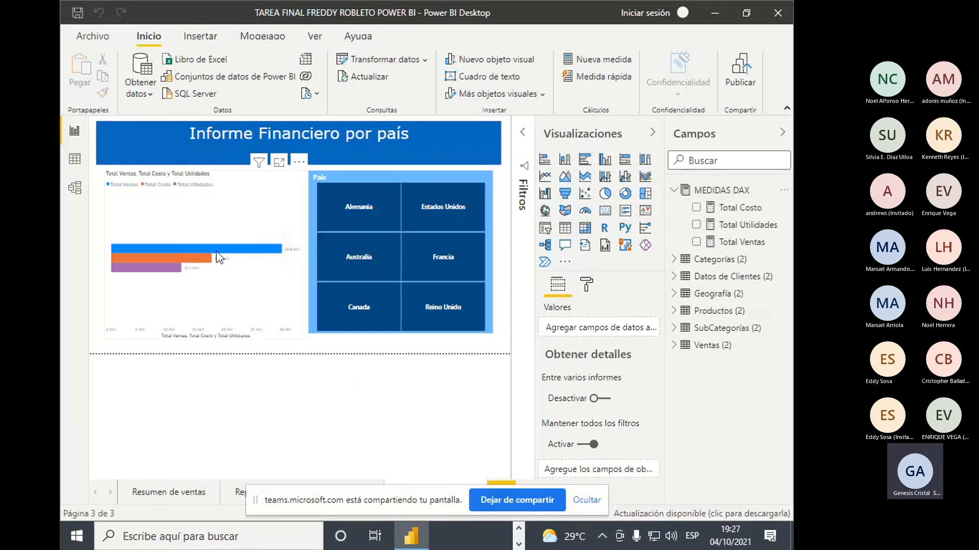
pyautogui.moveTo(219, 256)
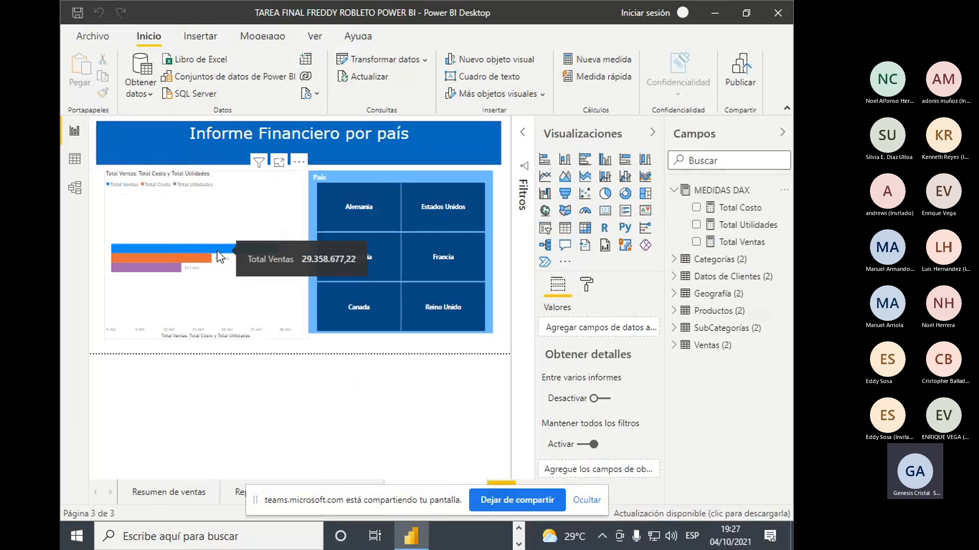
pyautogui.moveTo(184, 266)
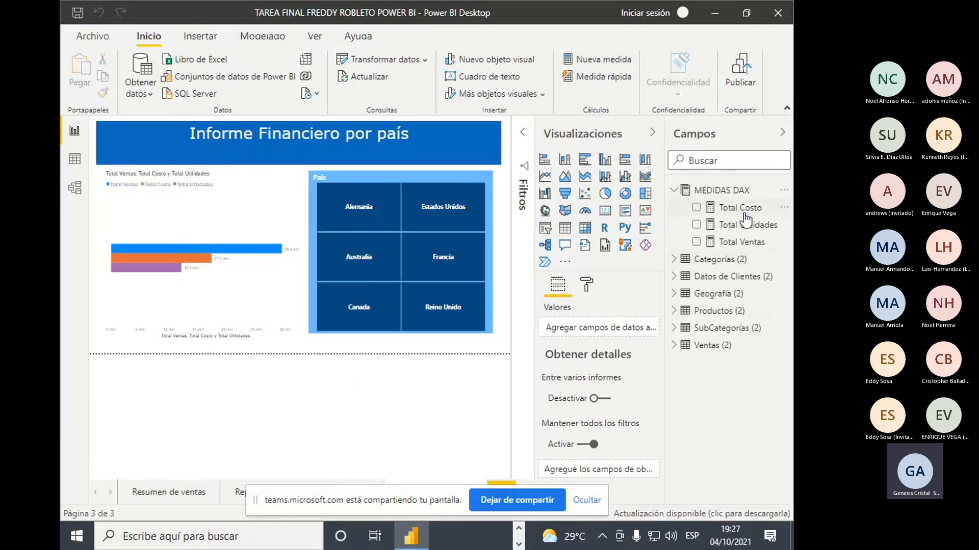
pyautogui.click(754, 247)
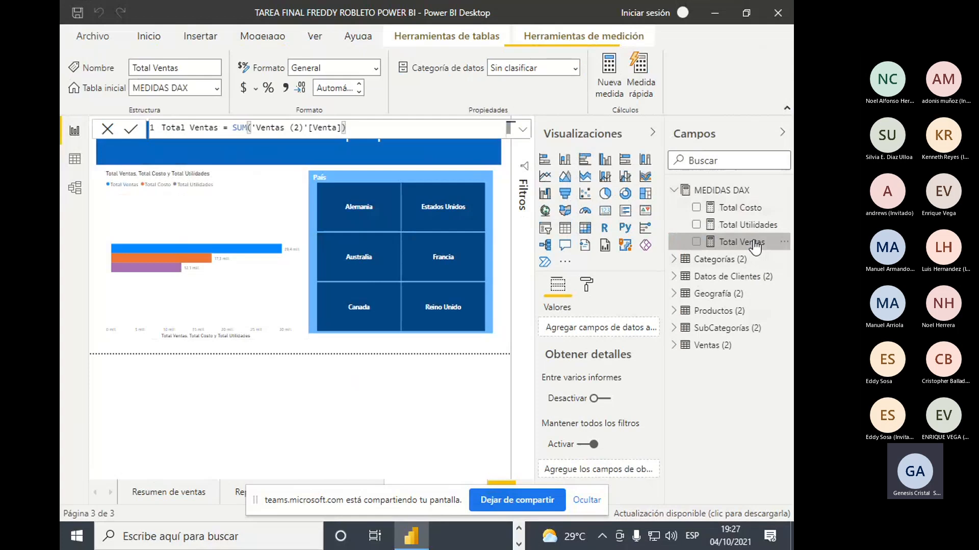
# View the formulas of the Total Costo and Total Utilidades measures in MEDIDAS DAX
pyautogui.click(244, 133)
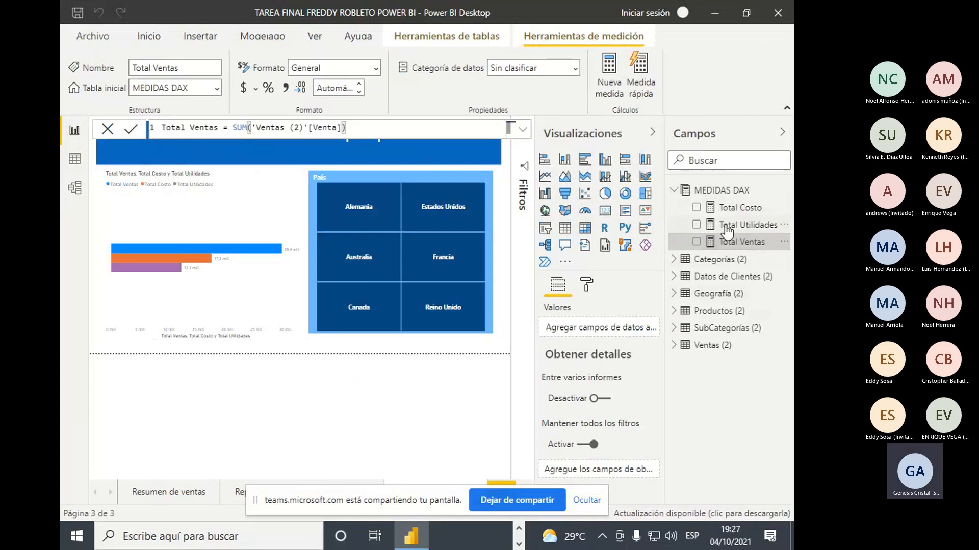
pyautogui.click(731, 209)
pyautogui.click(743, 226)
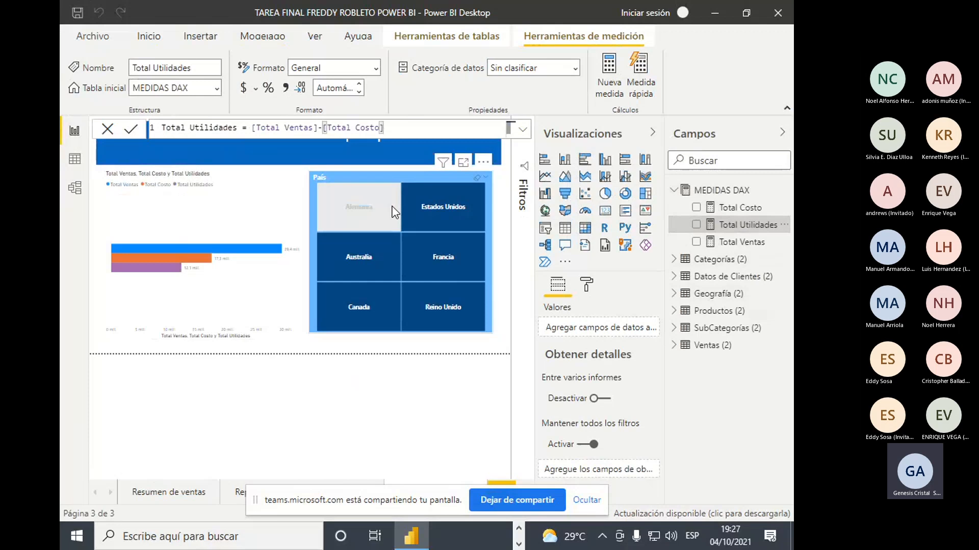
# Filter the financial bar chart by Alemania, Australia, Estados Unidos, Francia, Reino Unido and Canada in turn, using the País slicer
pyautogui.click(368, 213)
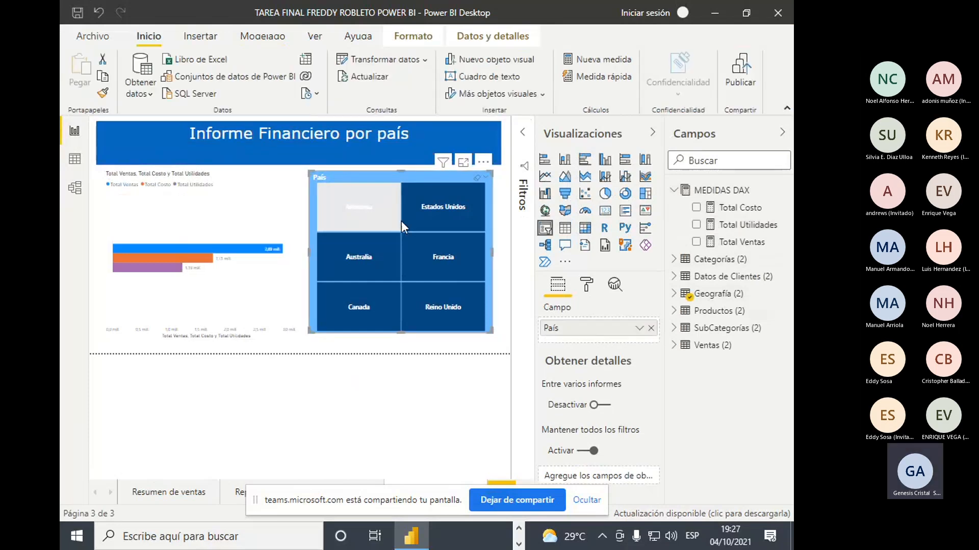
pyautogui.click(389, 278)
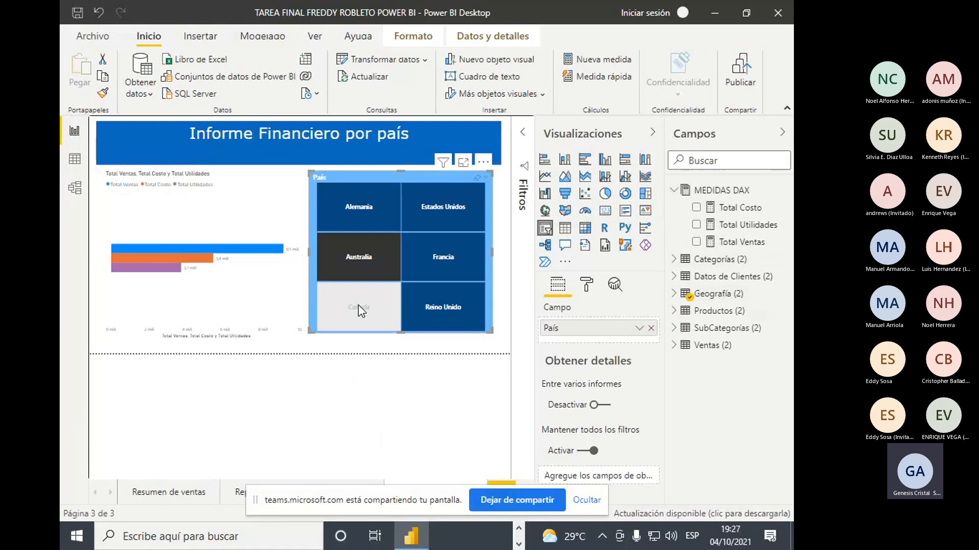
pyautogui.click(430, 210)
pyautogui.click(432, 252)
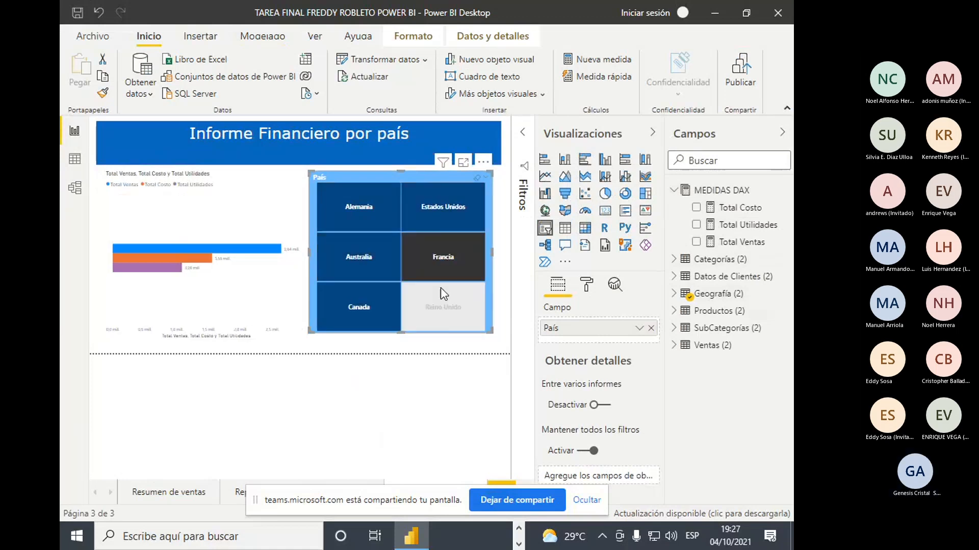
pyautogui.click(440, 288)
pyautogui.click(369, 303)
# On the report page for sales by category and product, filter by Accesorios and Bicicletas in turn and examine the product rows
pyautogui.click(235, 493)
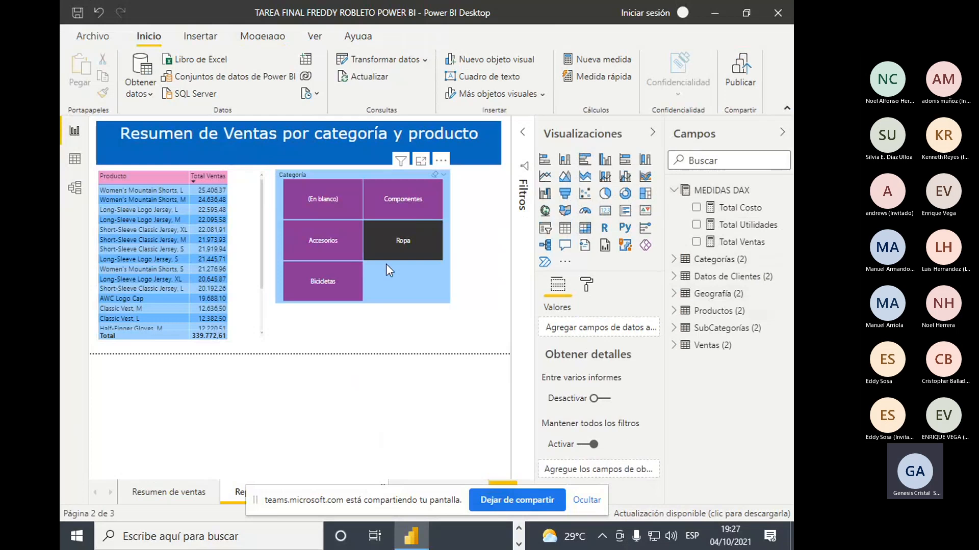
pyautogui.click(338, 256)
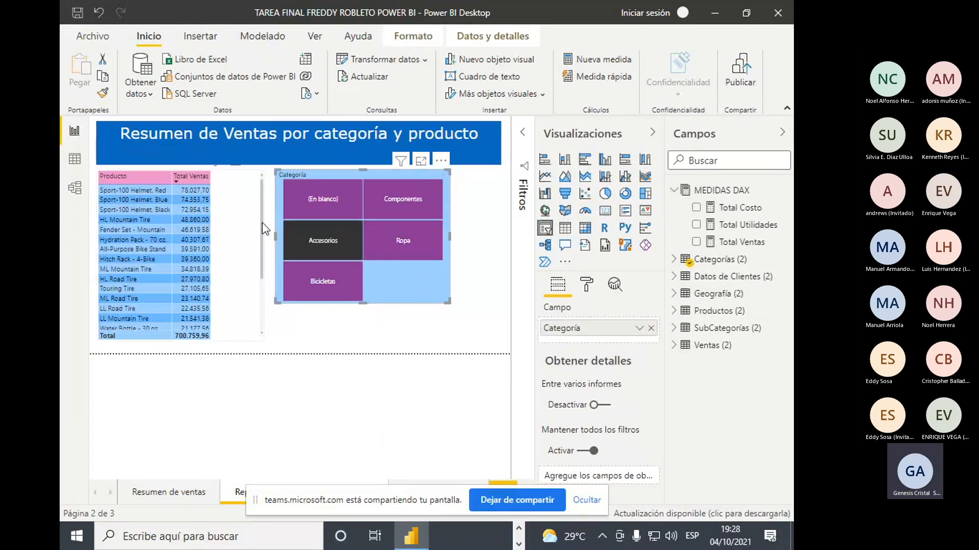
pyautogui.moveTo(261, 237); pyautogui.dragTo(259, 203)
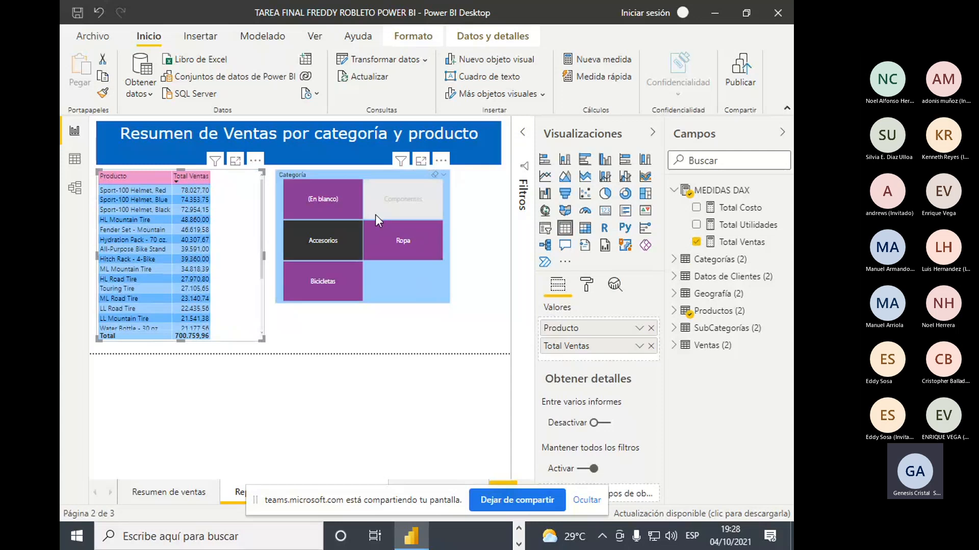
pyautogui.click(332, 287)
pyautogui.scroll(-10, 185, 256)
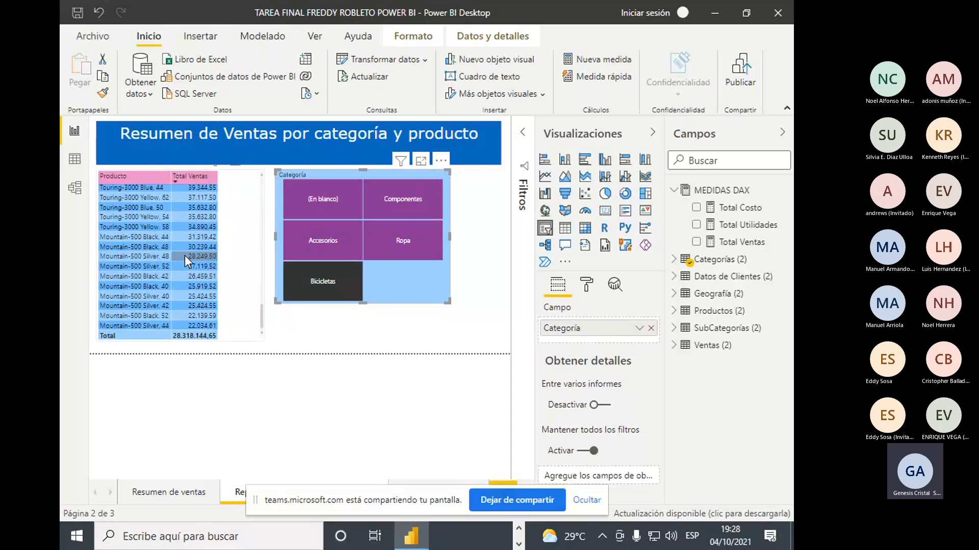
pyautogui.scroll(10, 201, 274)
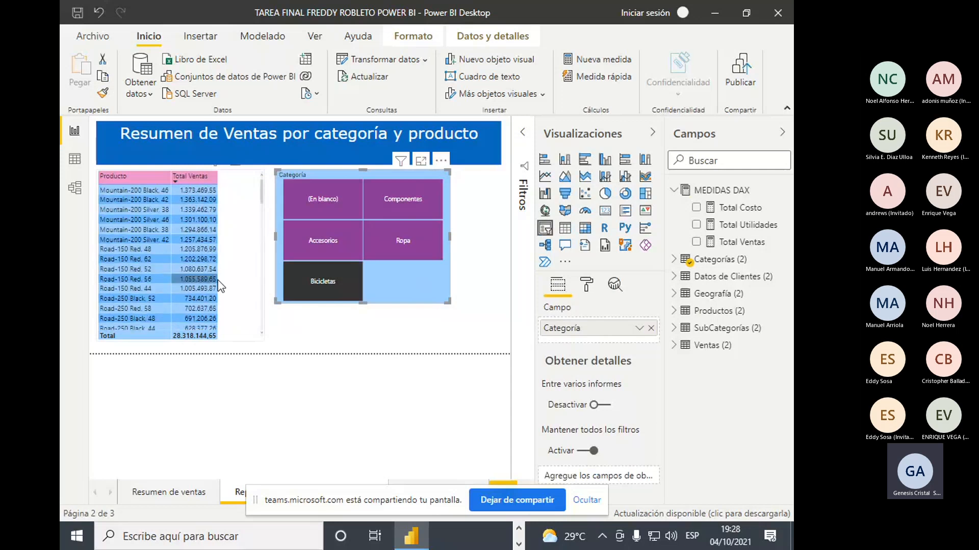
# Filter the product table by (En blanco), Componentes, Ropa and Bicicletas in turn, examining the bicycle sales rows
pyautogui.click(305, 206)
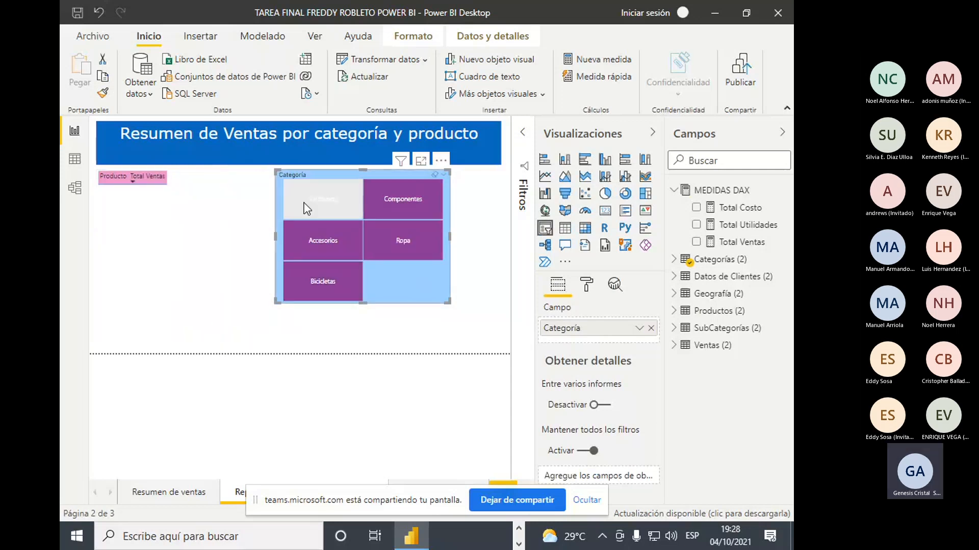
pyautogui.click(409, 211)
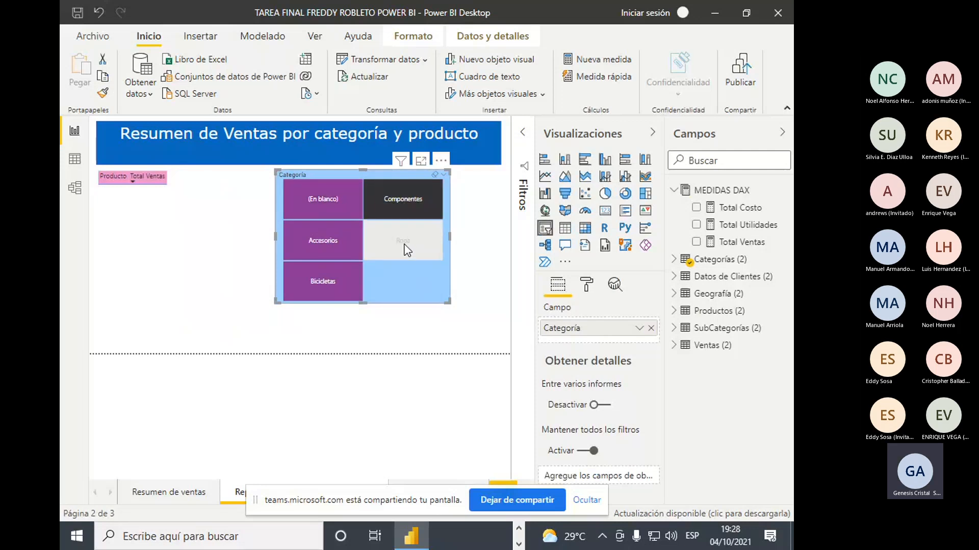
pyautogui.click(402, 243)
pyautogui.click(336, 285)
pyautogui.scroll(-10, 164, 255)
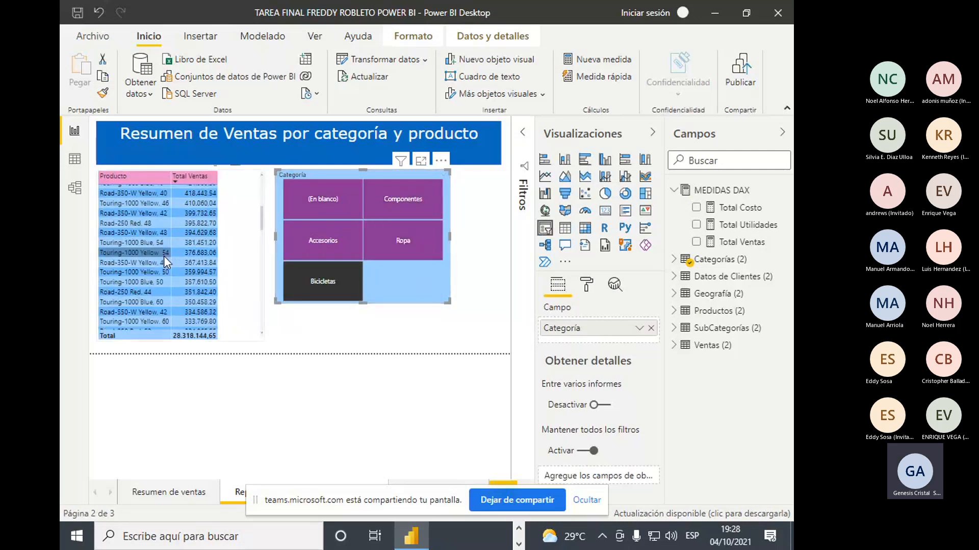
pyautogui.scroll(5, 166, 256)
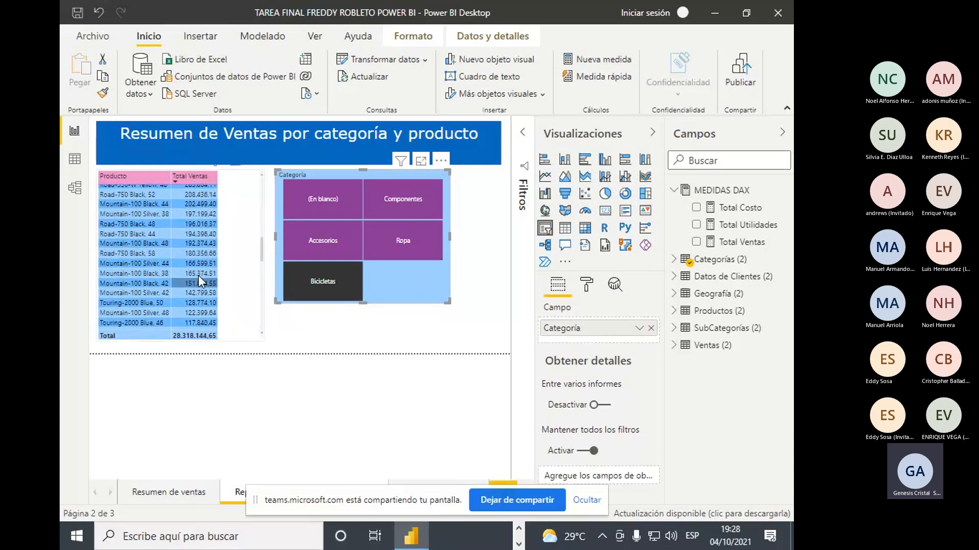
pyautogui.scroll(4, 197, 275)
pyautogui.click(339, 282)
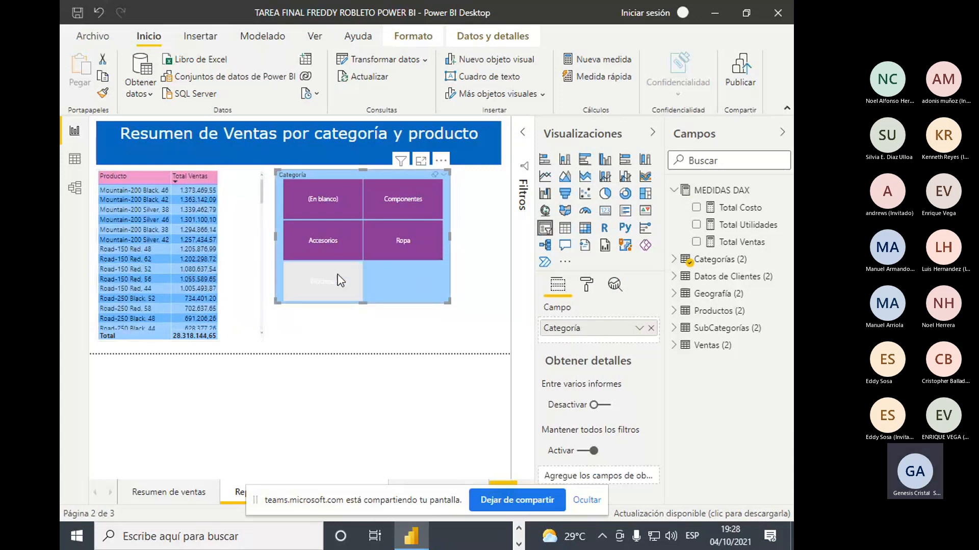
# Open the Resumen de ventas page, expand Geografía (2), and check the data categories of the Ciudad and Continente columns
pyautogui.click(159, 495)
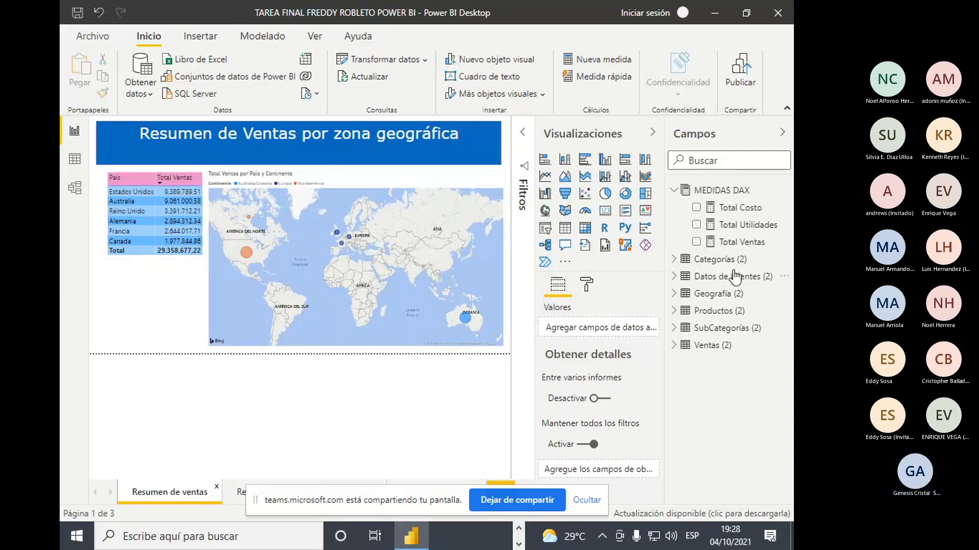
pyautogui.click(675, 294)
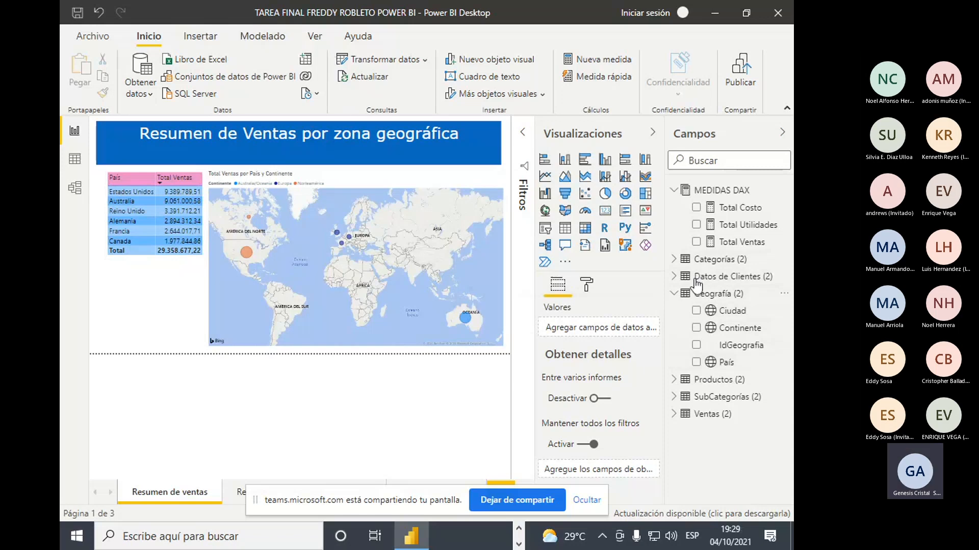
pyautogui.click(746, 312)
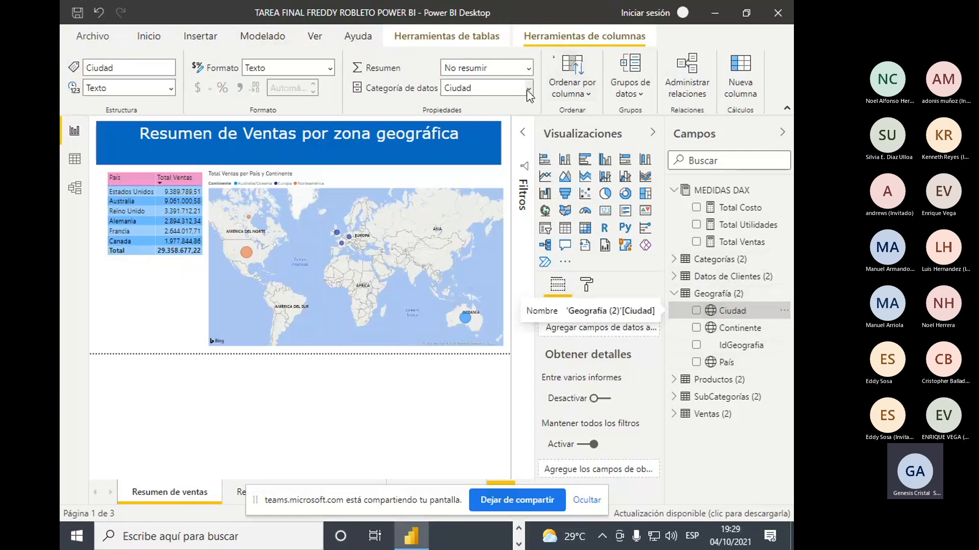
pyautogui.click(765, 326)
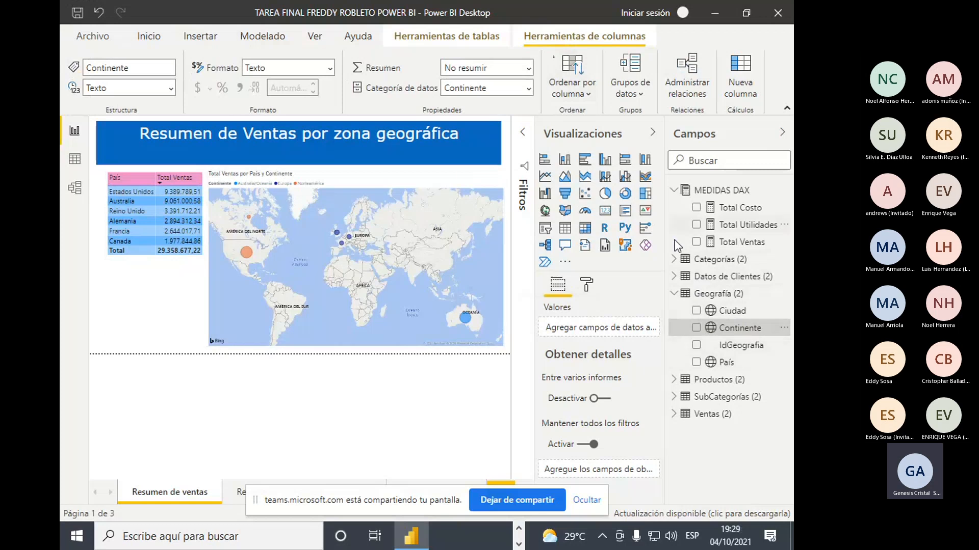
# Widen the sales map leftward over part of the country table and inspect its country bubbles and continent legend
pyautogui.click(477, 299)
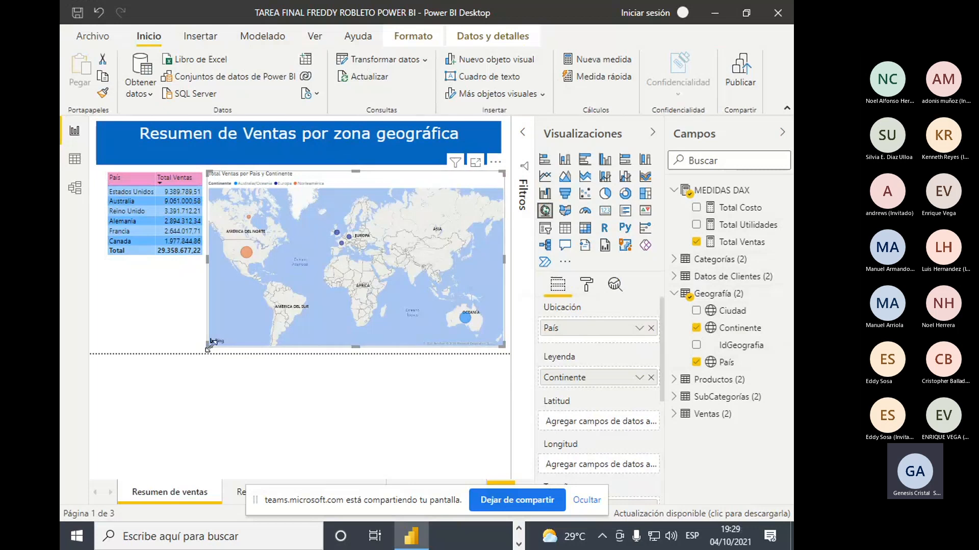
pyautogui.moveTo(209, 348); pyautogui.dragTo(147, 347)
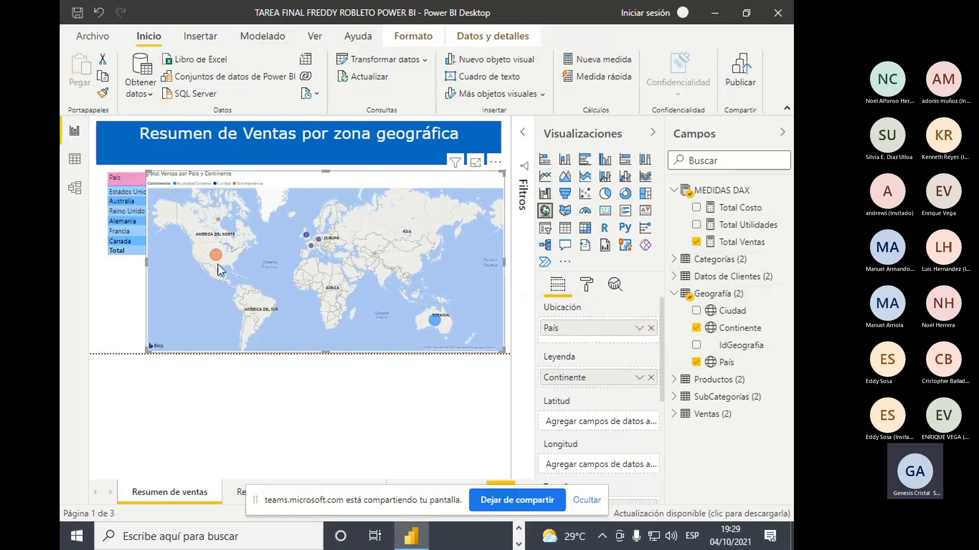
pyautogui.moveTo(219, 259)
pyautogui.moveTo(311, 246)
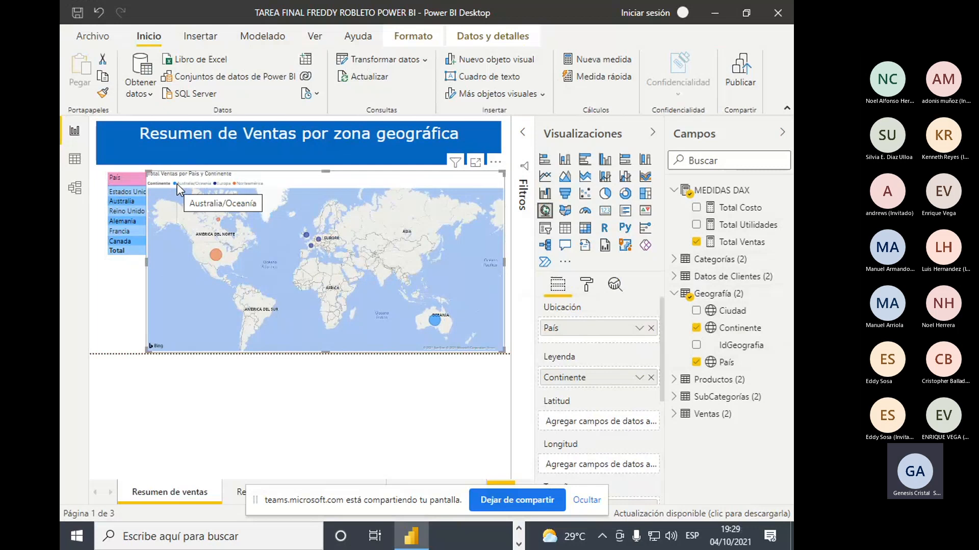
pyautogui.moveTo(433, 321)
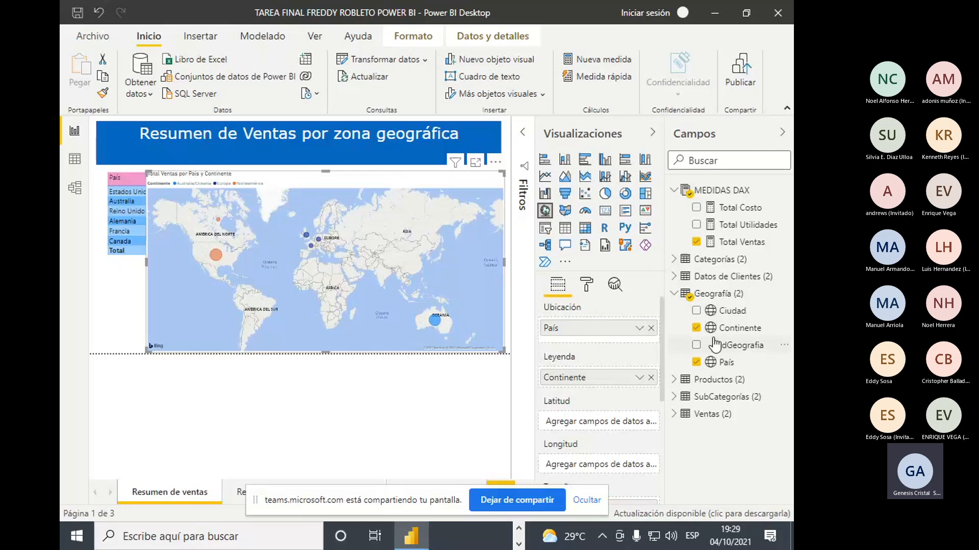
# Remove Continente from the map's legend, then try Ciudad as latitude and Continente as longitude, taking Ciudad out again
pyautogui.click(697, 328)
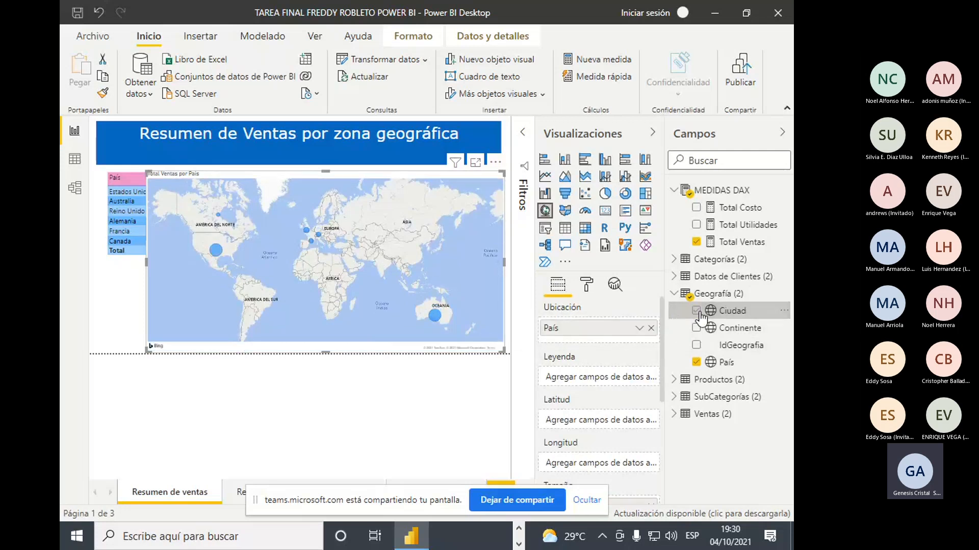
pyautogui.click(697, 311)
pyautogui.click(698, 317)
pyautogui.click(696, 328)
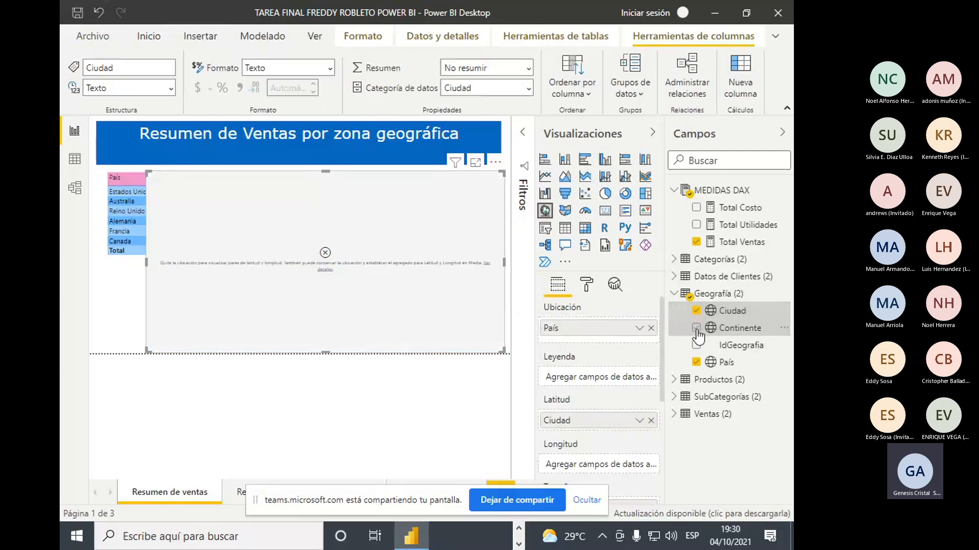
pyautogui.click(697, 311)
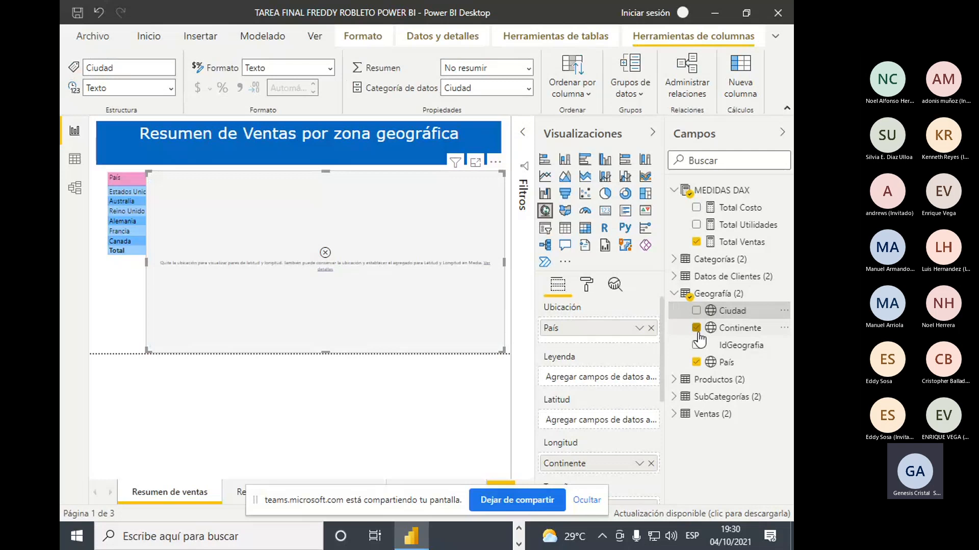
pyautogui.scroll(-2, 603, 381)
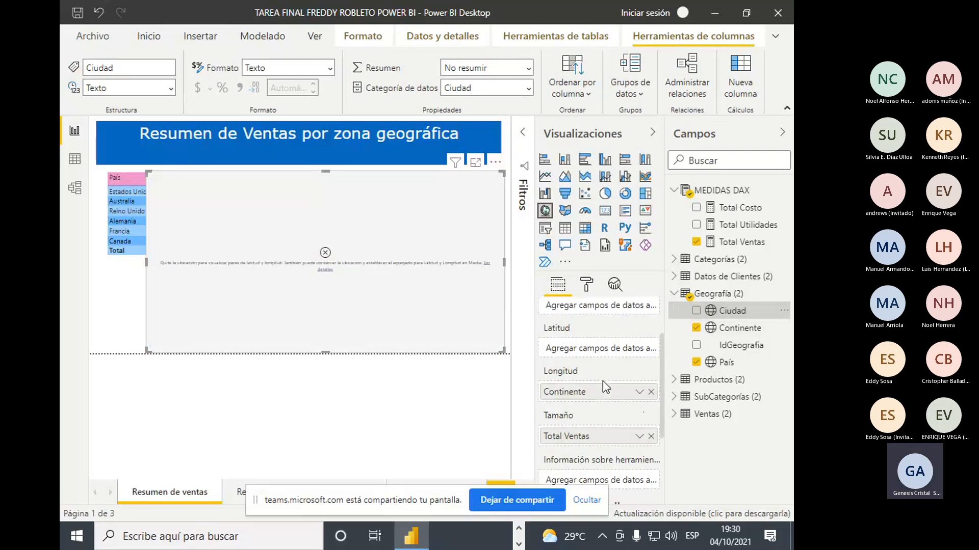
pyautogui.scroll(2, 602, 380)
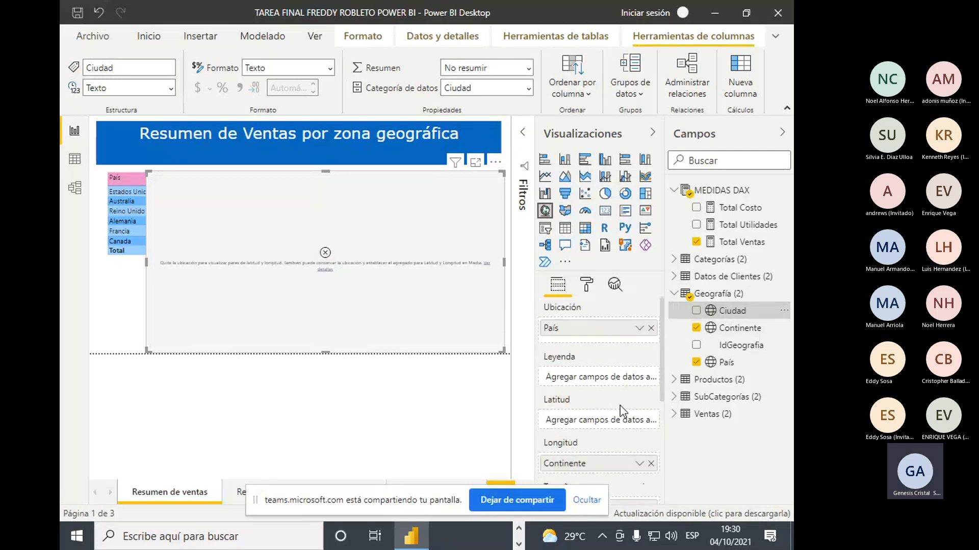
# Make Ciudad the map's only location field, removing Continente from longitude and País from location, and inspect the city bubbles
pyautogui.click(696, 311)
pyautogui.moveTo(599, 350)
pyautogui.mouseDown()
pyautogui.moveTo(611, 490)
pyautogui.moveTo(590, 354)
pyautogui.mouseUp()
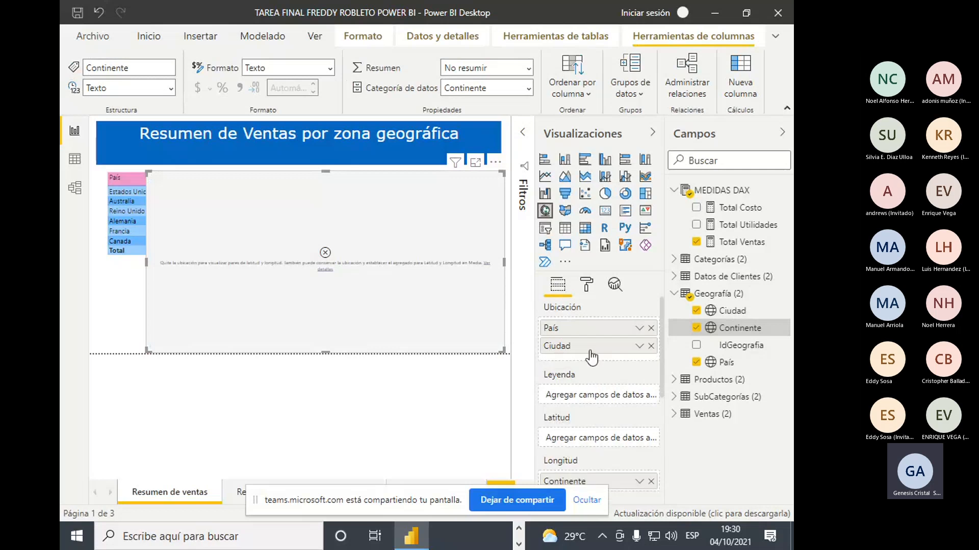
pyautogui.click(652, 483)
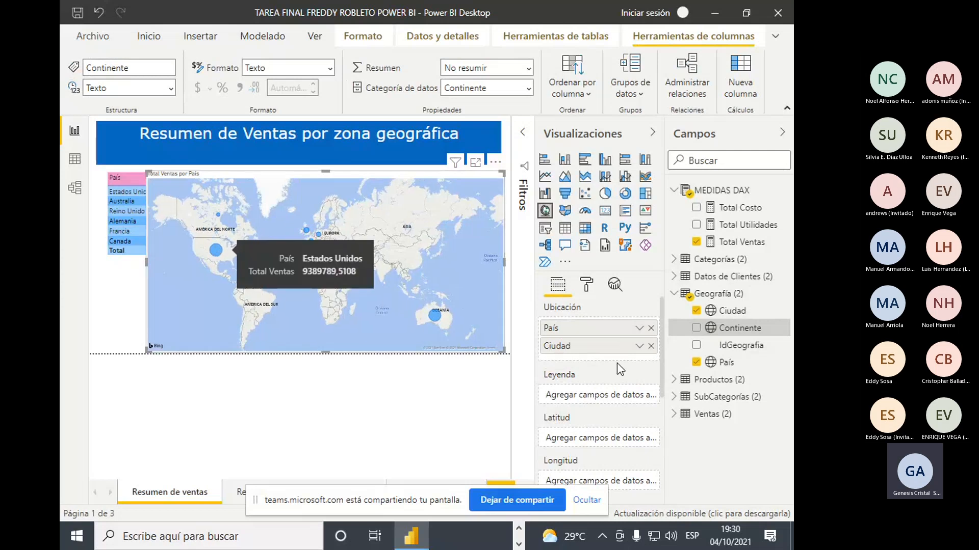
pyautogui.click(651, 328)
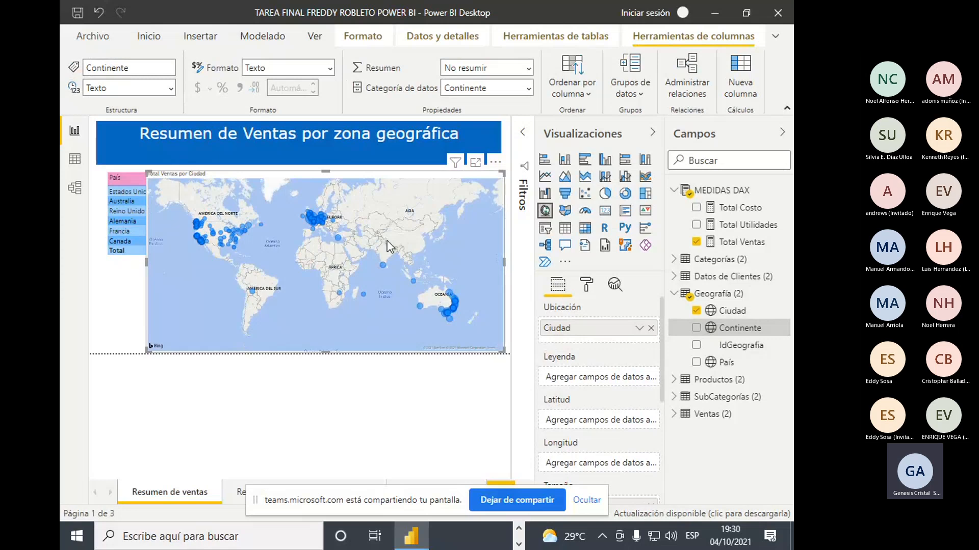
pyautogui.moveTo(322, 219)
pyautogui.moveTo(210, 232)
pyautogui.moveTo(449, 310)
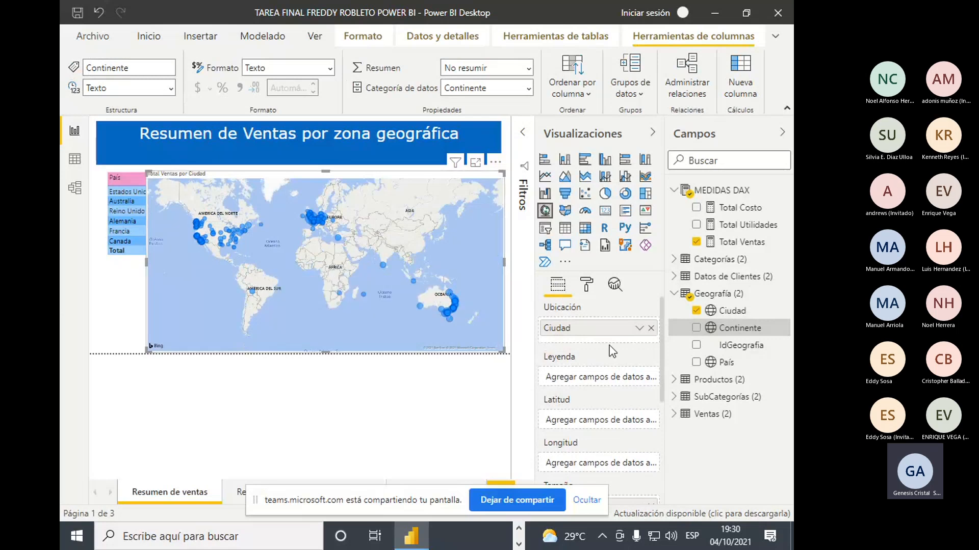
# Replace Ciudad with Continente as the map's location field, trying País as an additional field and removing it
pyautogui.click(651, 328)
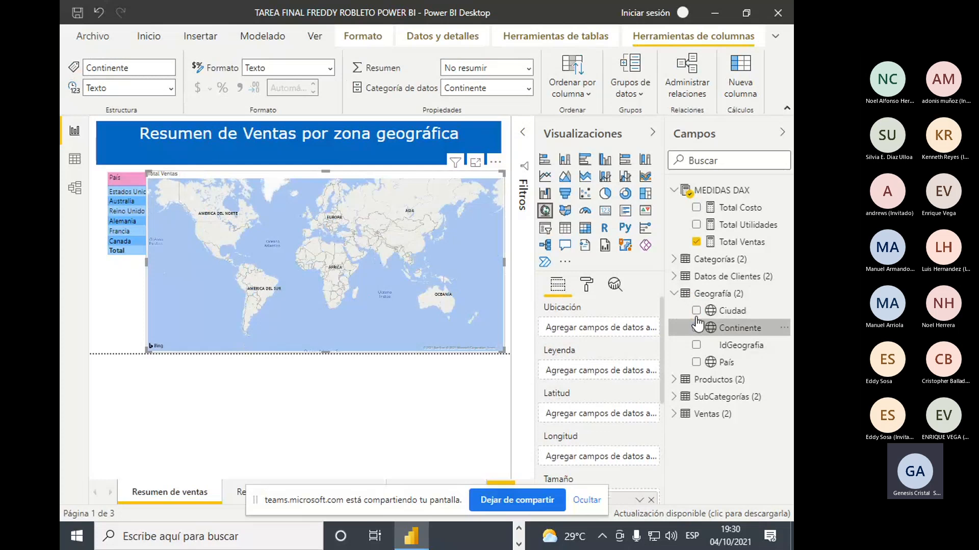
pyautogui.click(697, 328)
pyautogui.click(697, 362)
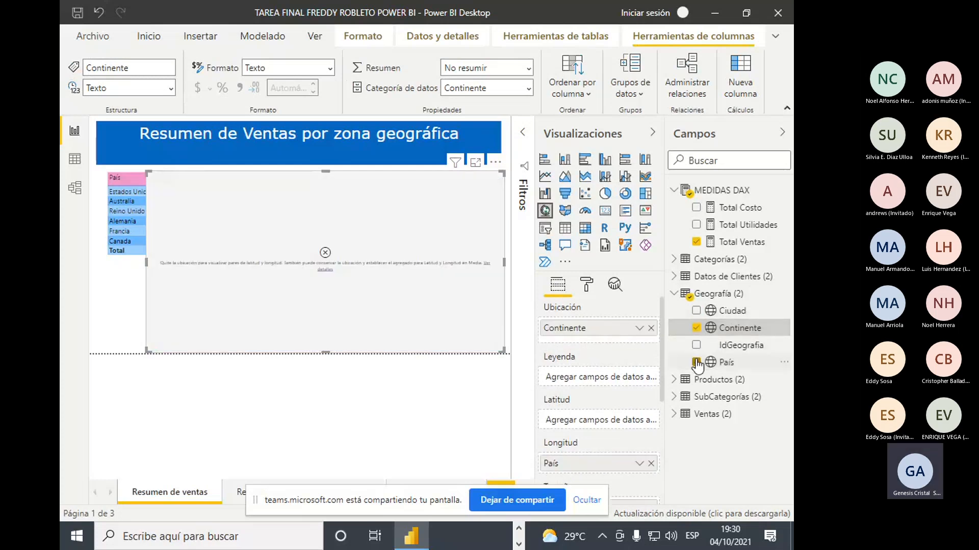
pyautogui.click(696, 362)
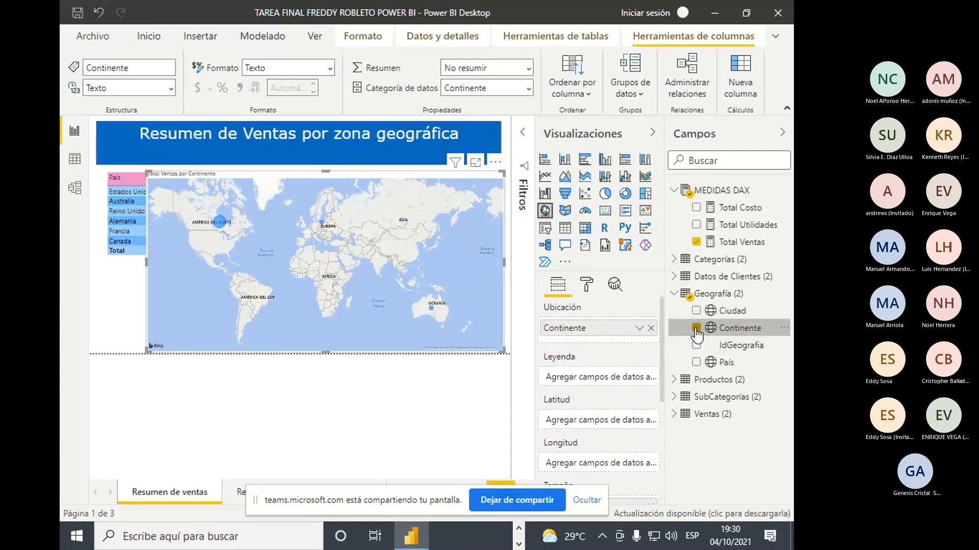
# Replace Continente with País as the map's location field, inspect the country bubbles, and resize the map to sit beside the country table
pyautogui.click(696, 329)
pyautogui.click(696, 363)
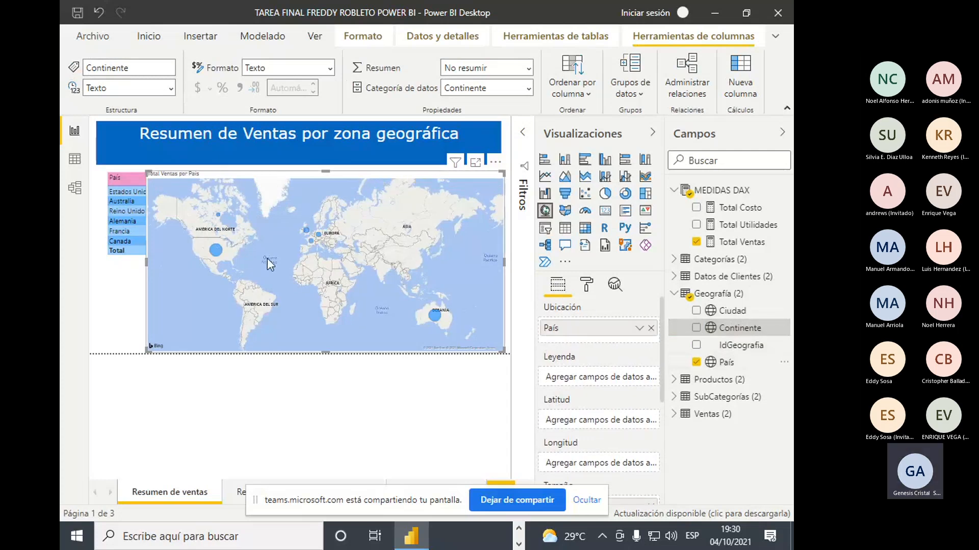
pyautogui.moveTo(223, 254)
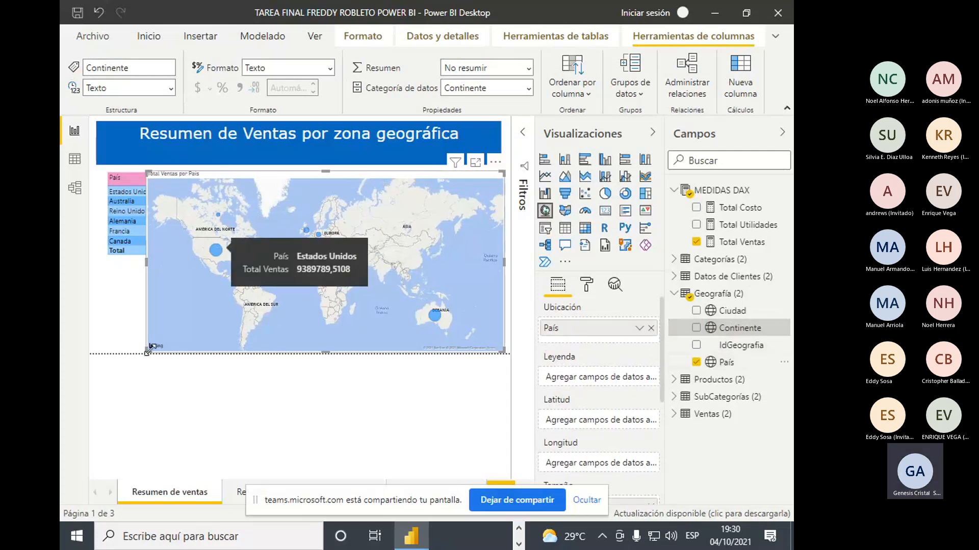
pyautogui.moveTo(149, 350); pyautogui.dragTo(210, 311)
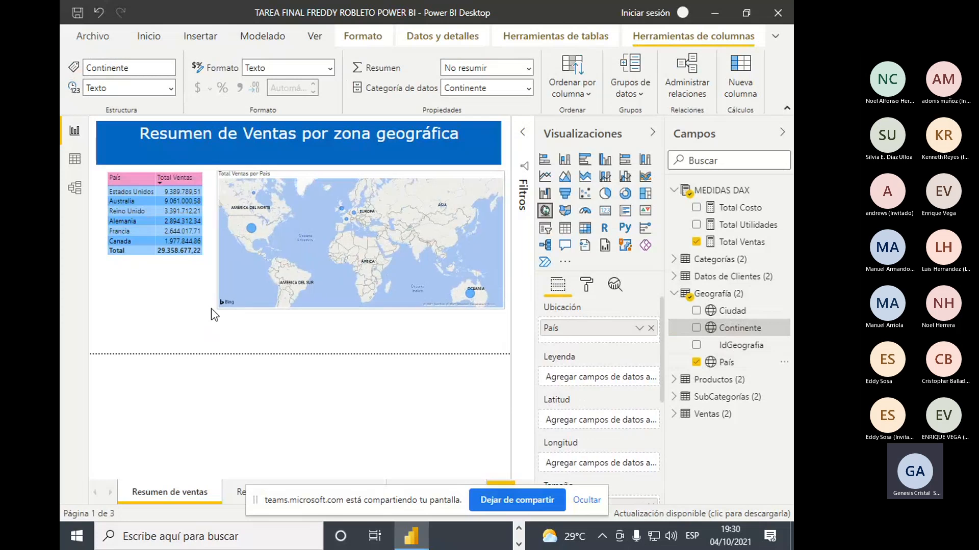
pyautogui.moveTo(359, 312); pyautogui.dragTo(360, 349)
pyautogui.click(401, 391)
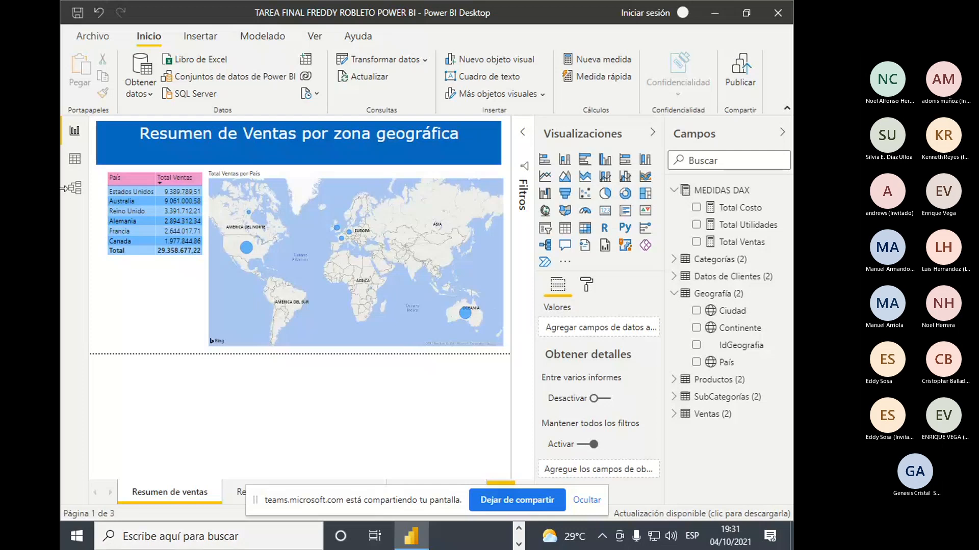
# Undo the map's resizing and field experiments back to País as location with Continente as legend, beside the fully uncovered country table
pyautogui.click(102, 14)
pyautogui.click(104, 16)
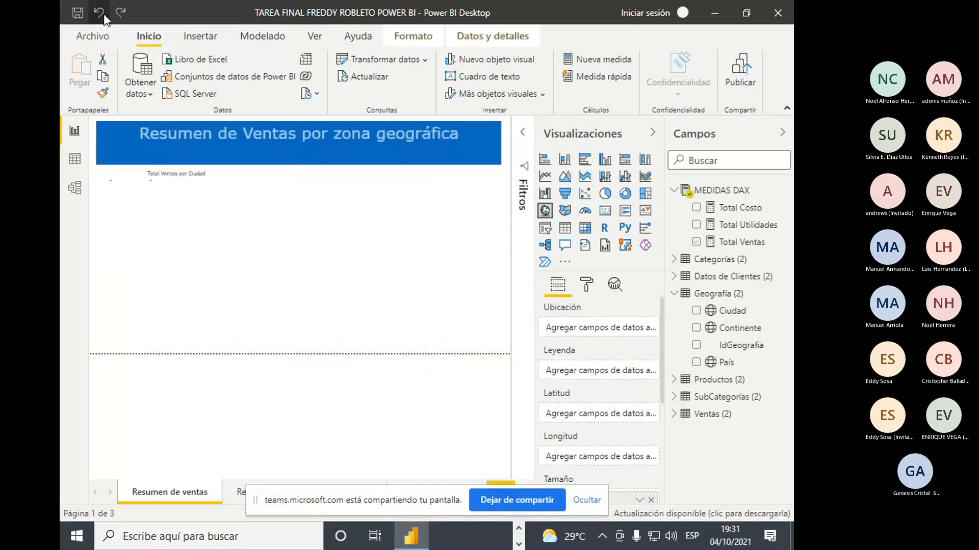
pyautogui.click(104, 18)
pyautogui.click(104, 18)
pyautogui.click(104, 19)
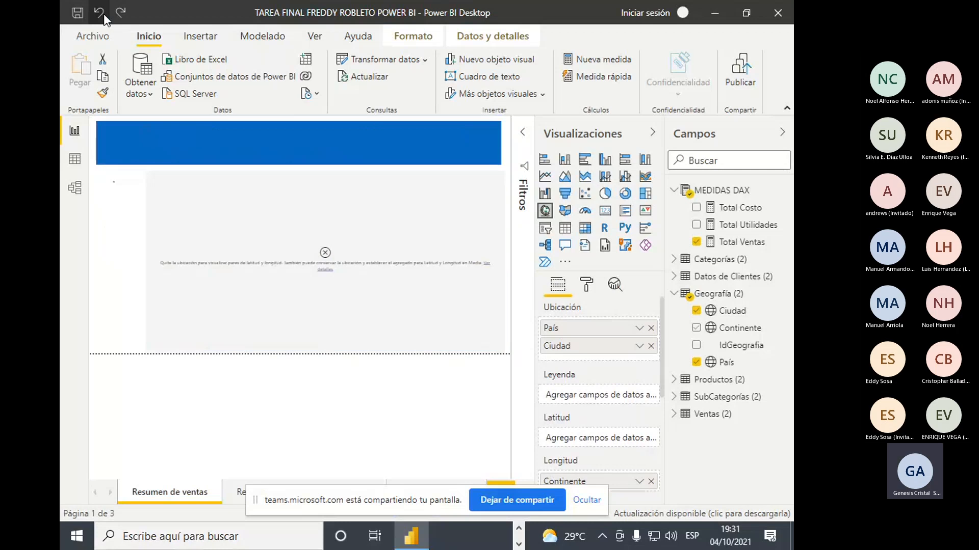
pyautogui.click(104, 18)
pyautogui.click(104, 18)
pyautogui.click(104, 18)
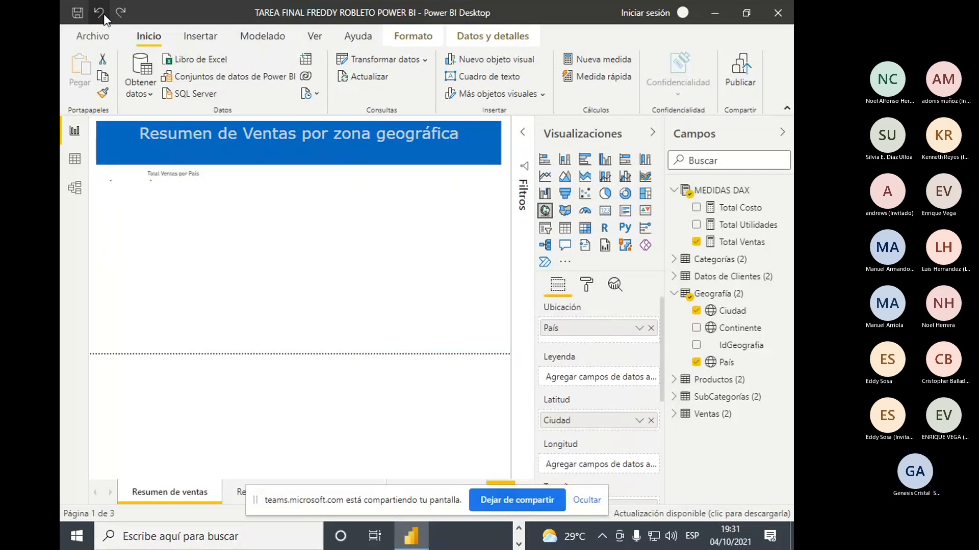
pyautogui.click(104, 18)
pyautogui.click(104, 19)
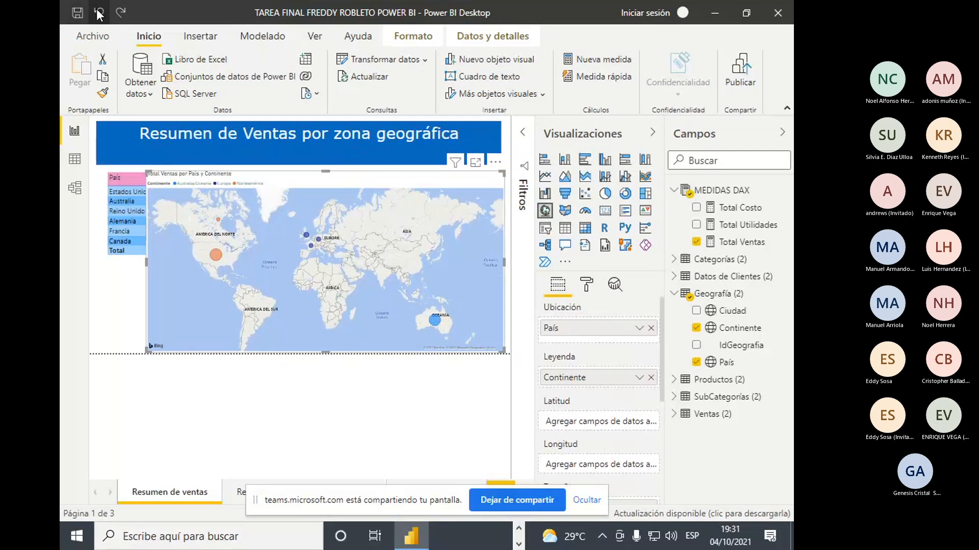
pyautogui.click(99, 14)
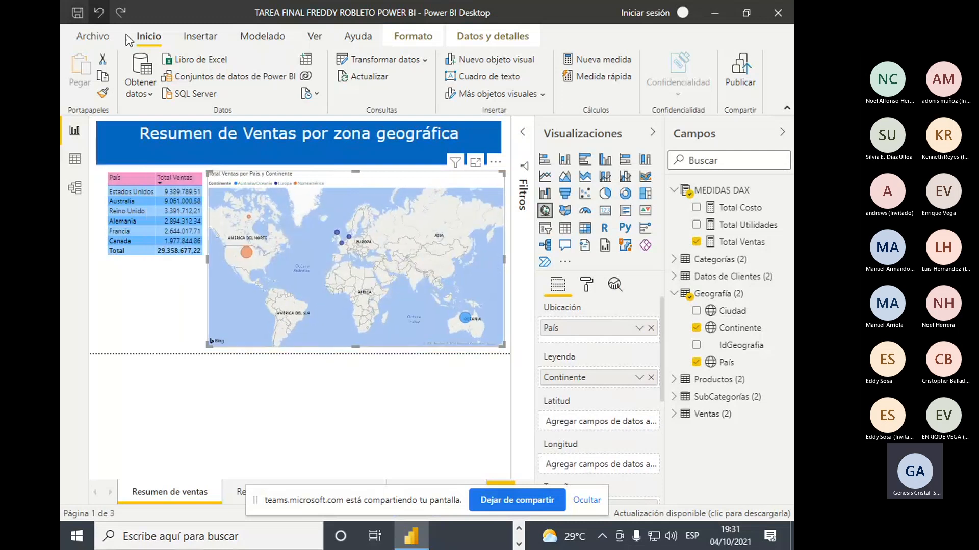
pyautogui.click(308, 390)
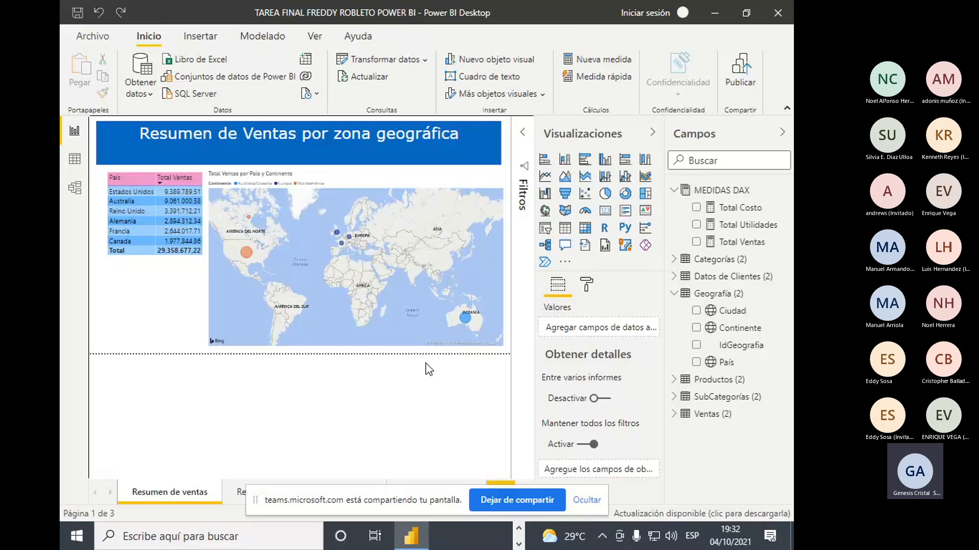
# Close the Power BI report without saving its changes and switch to the Teams meeting in the browser
pyautogui.click(778, 13)
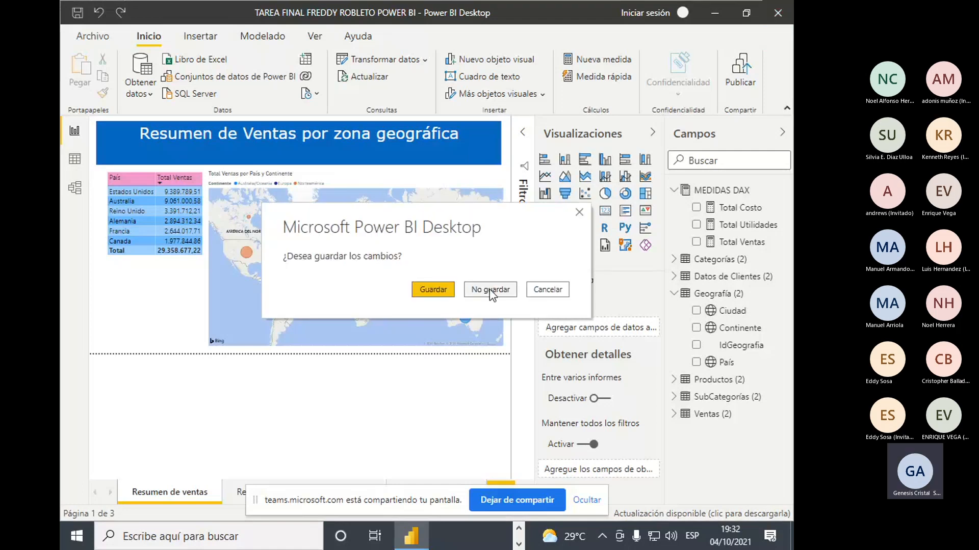
pyautogui.click(490, 291)
pyautogui.scroll(1, 335, 349)
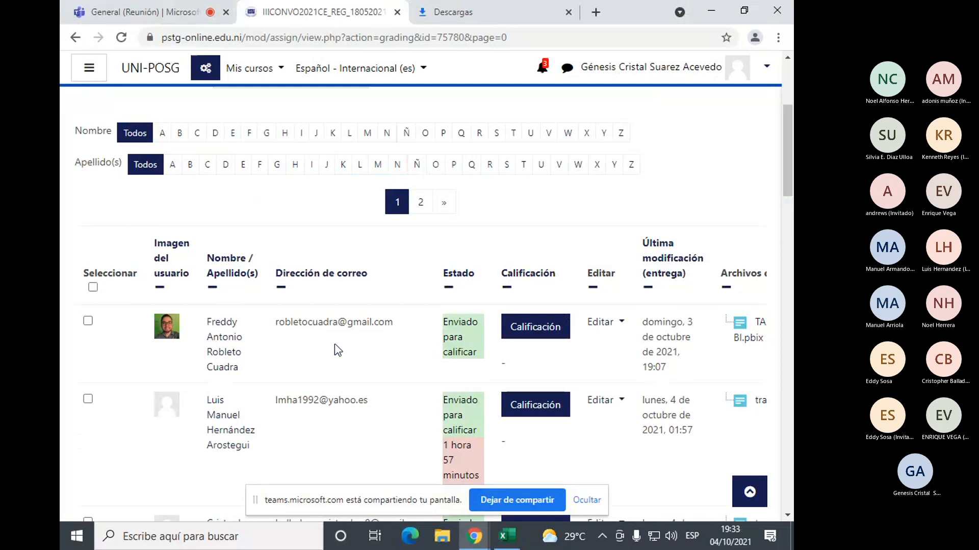
pyautogui.click(134, 7)
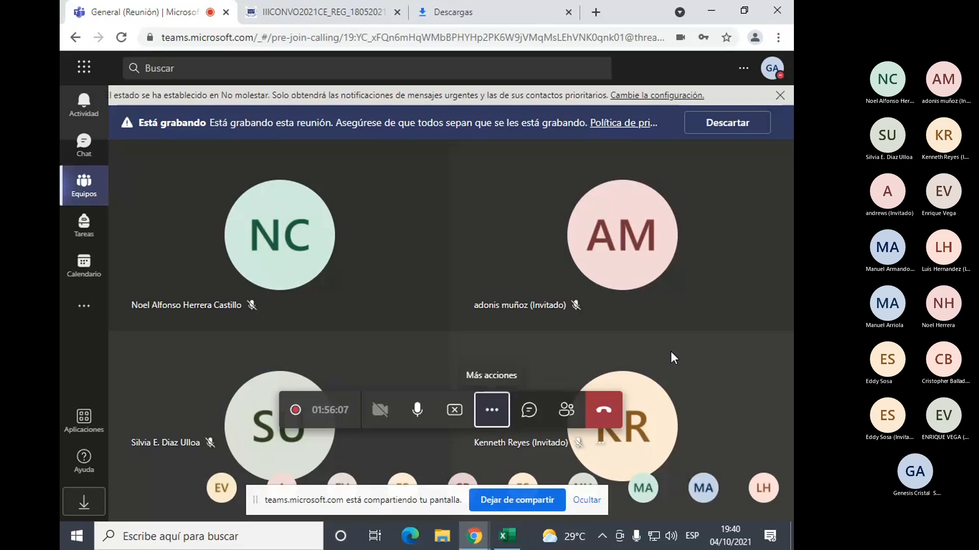
pyautogui.click(730, 535)
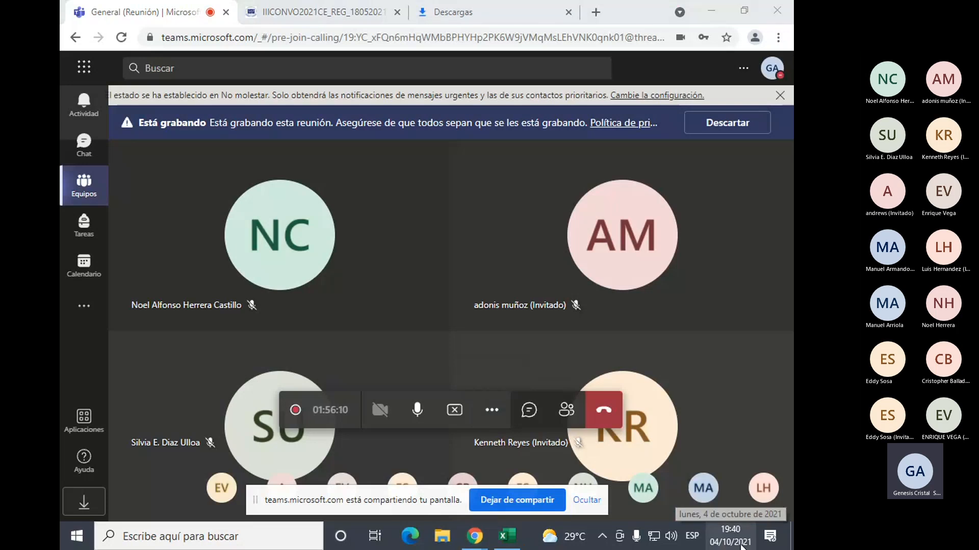
pyautogui.click(461, 359)
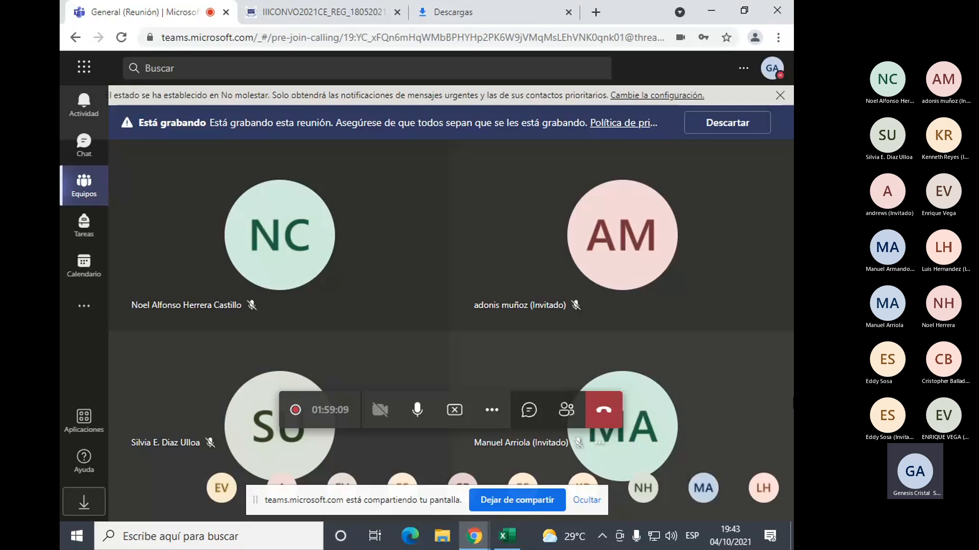
# Switch to the UNI-POSG virtual classroom, go to the personal area, and open the recently accessed course IIICONVO2021CE_REG - Power BI Basico
pyautogui.click(396, 3)
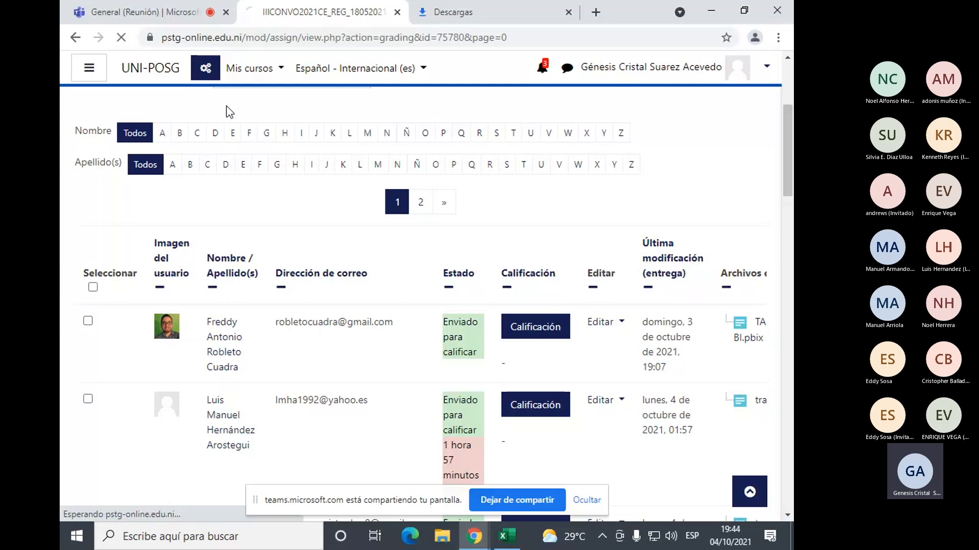
pyautogui.scroll(-7, 418, 265)
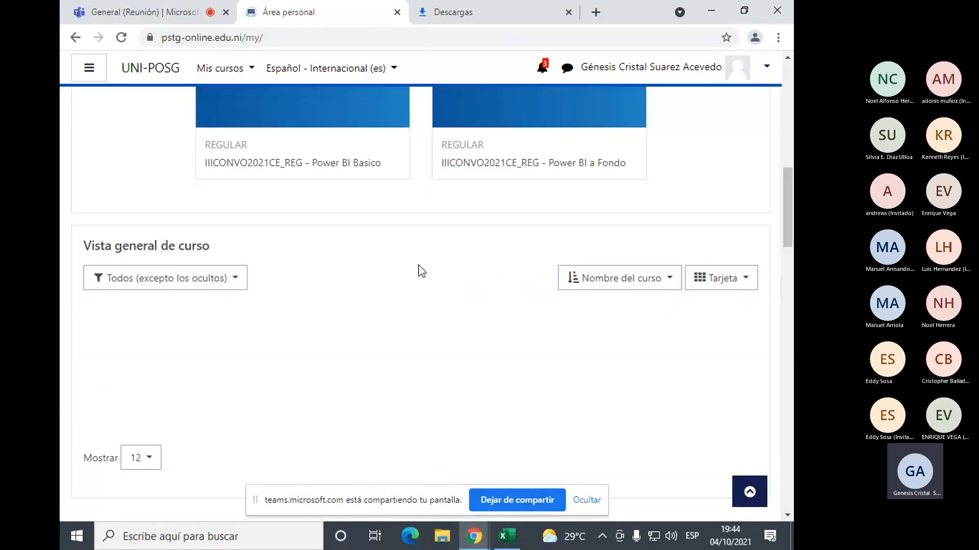
pyautogui.scroll(-8, 419, 266)
pyautogui.scroll(-3, 356, 246)
pyautogui.scroll(9, 325, 243)
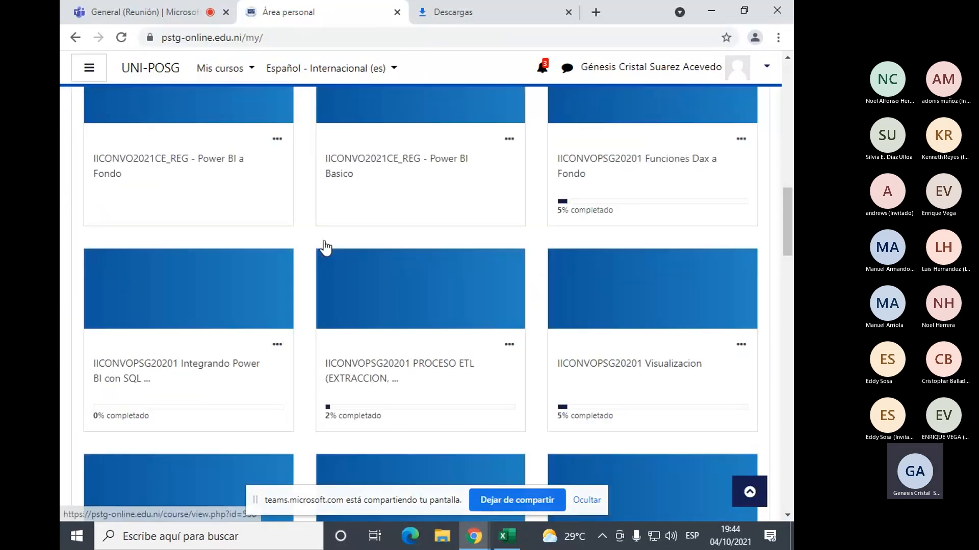
pyautogui.scroll(2, 325, 249)
pyautogui.scroll(5, 209, 272)
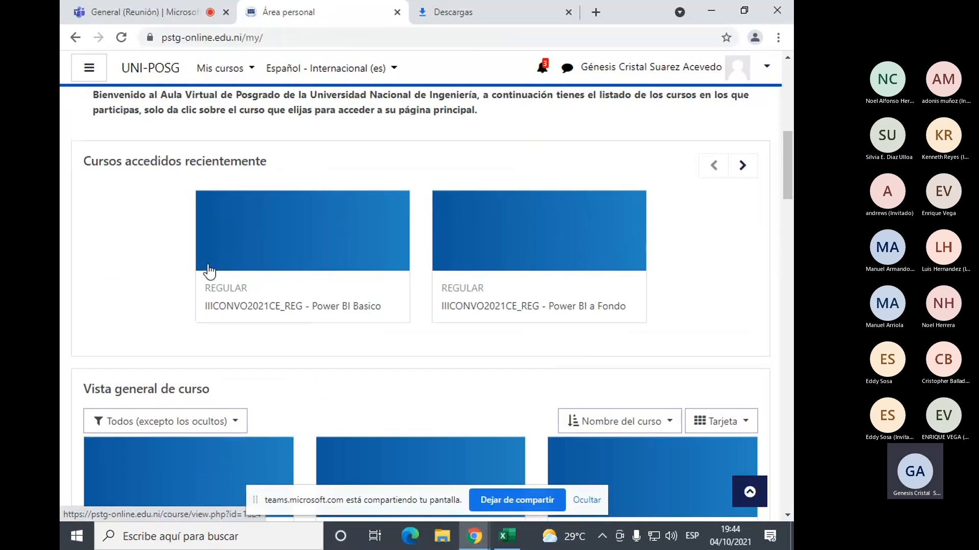
pyautogui.click(357, 306)
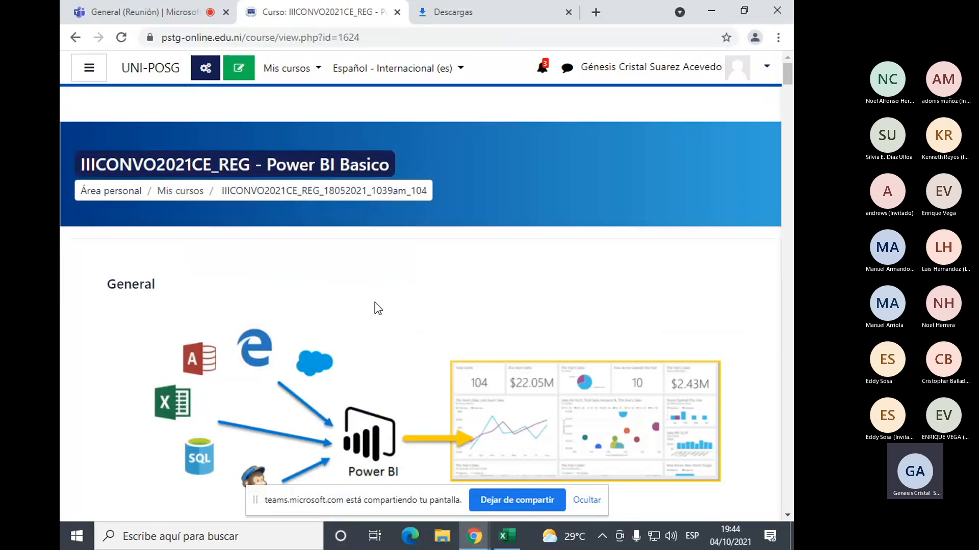
# Open the Data-storytelling-con-Power-BI PDF from the course's Semana 7 section
pyautogui.scroll(-5, 375, 306)
pyautogui.scroll(-20, 375, 304)
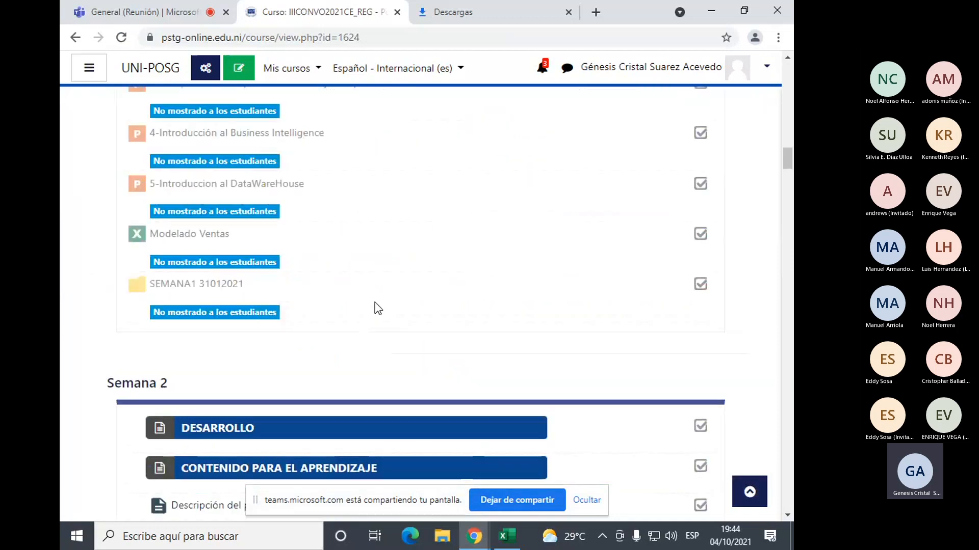
pyautogui.scroll(-20, 386, 363)
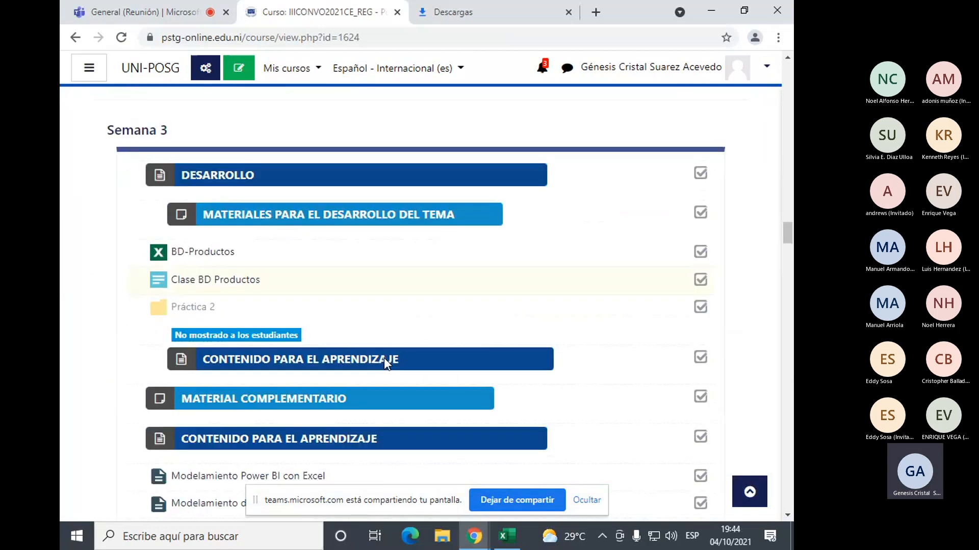
pyautogui.scroll(-20, 384, 363)
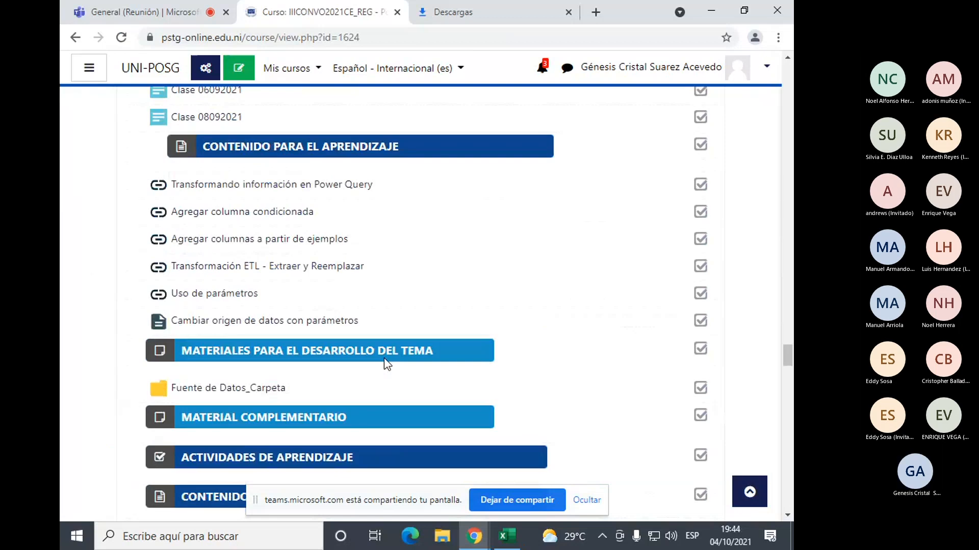
pyautogui.scroll(-20, 384, 358)
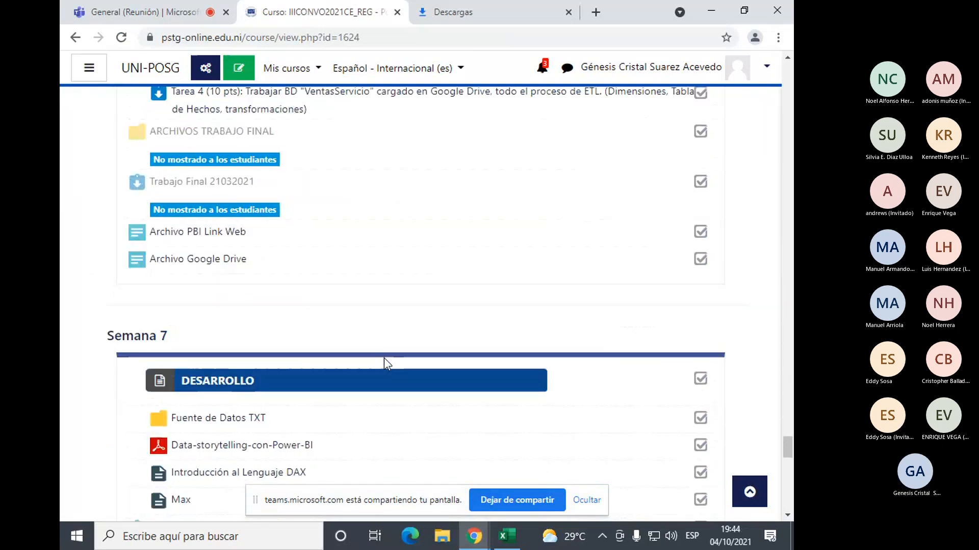
pyautogui.click(237, 244)
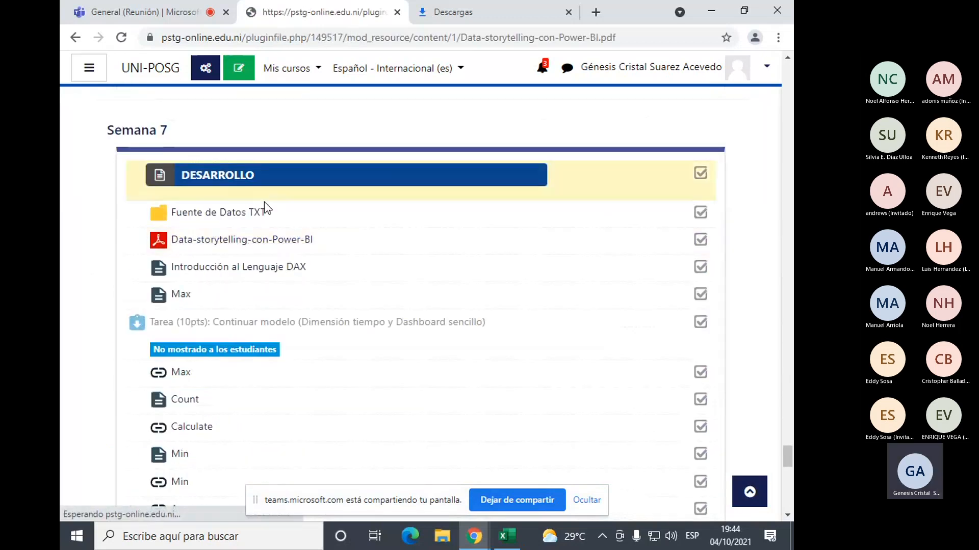
# Skim the data storytelling PDF from its cover to the section "Siete pasos para definir tu historia", and return to the Teams meeting
pyautogui.scroll(-10, 426, 283)
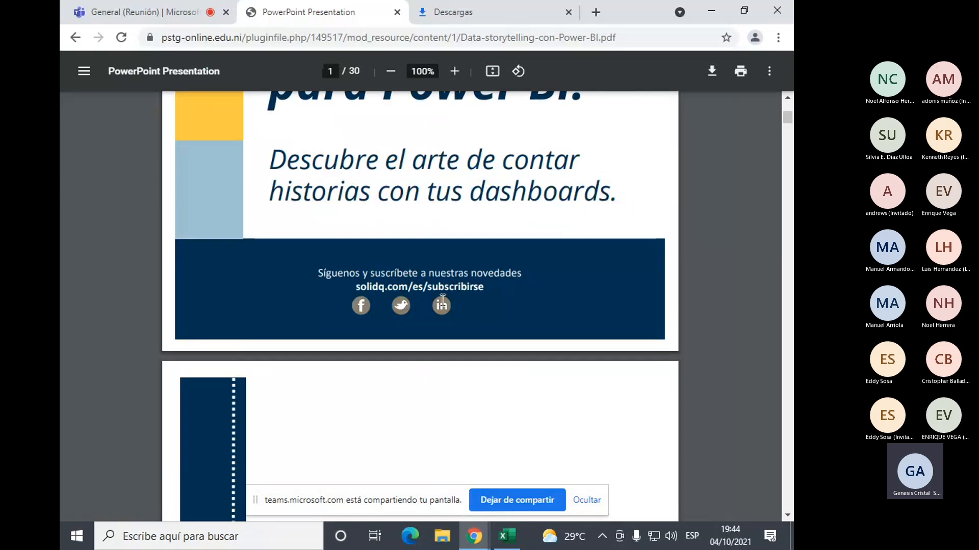
pyautogui.scroll(-15, 441, 306)
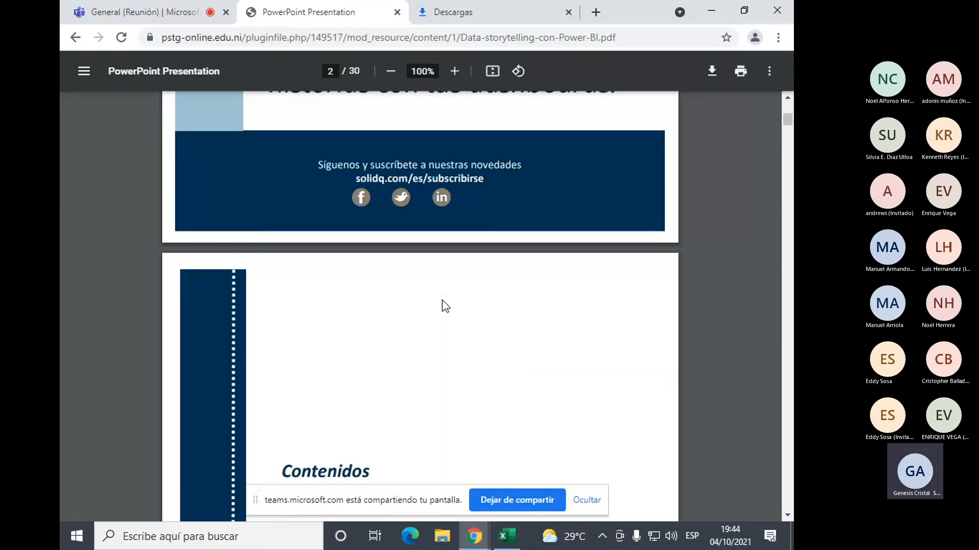
pyautogui.scroll(-12, 443, 301)
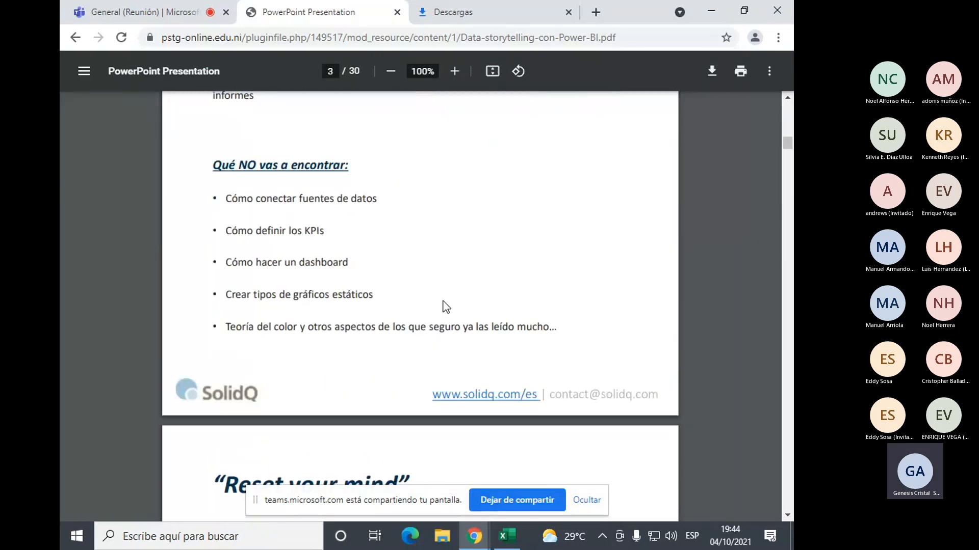
pyautogui.scroll(-8, 444, 305)
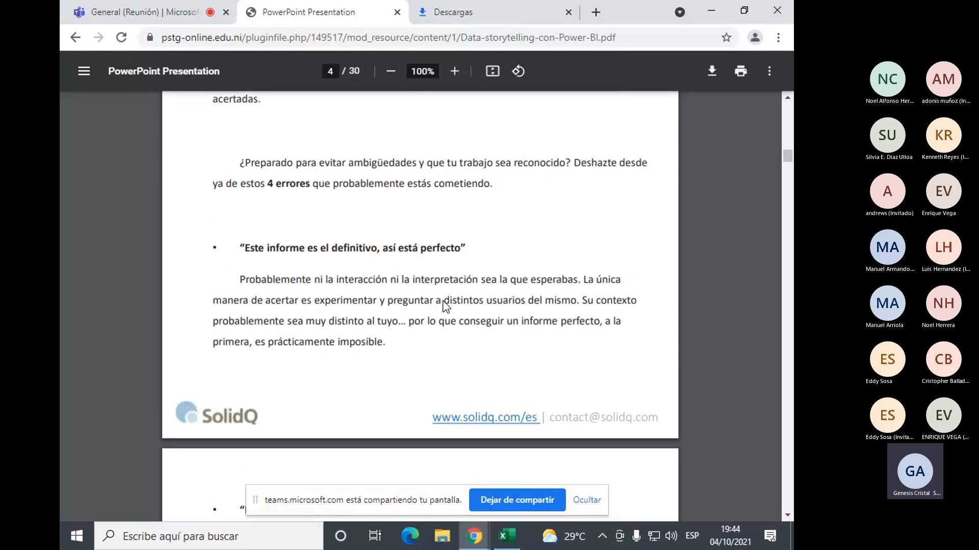
pyautogui.scroll(-15, 445, 304)
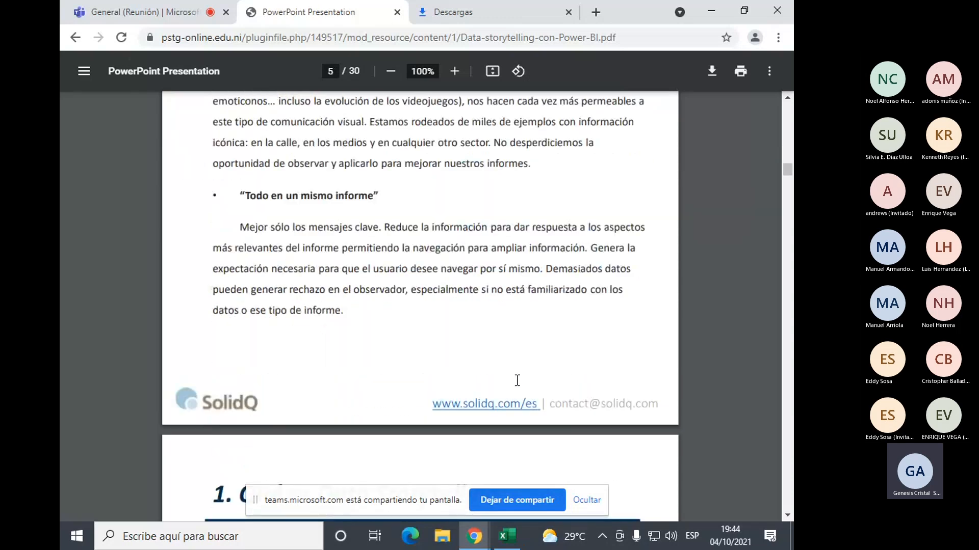
pyautogui.scroll(-3, 507, 380)
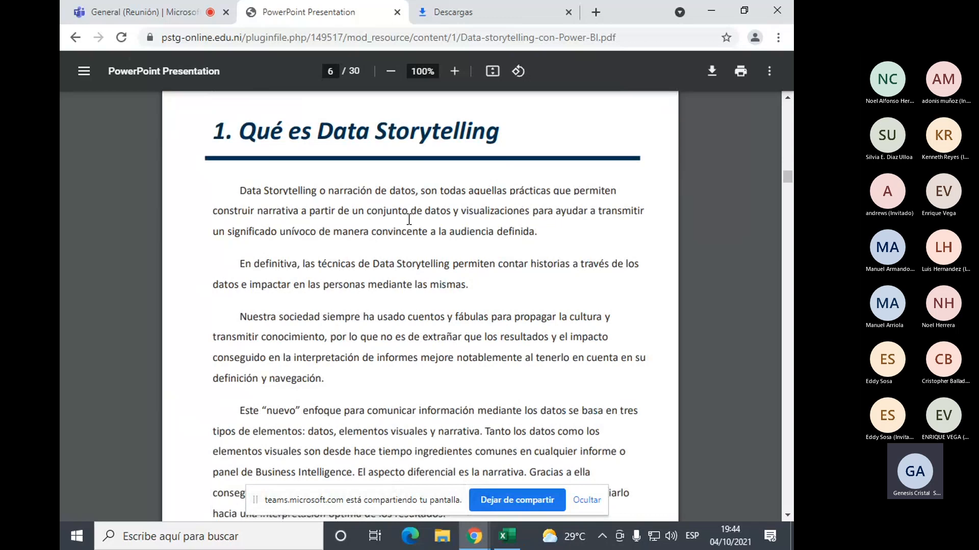
pyautogui.scroll(4, 391, 260)
pyautogui.moveTo(377, 275); pyautogui.dragTo(540, 286)
pyautogui.click(575, 359)
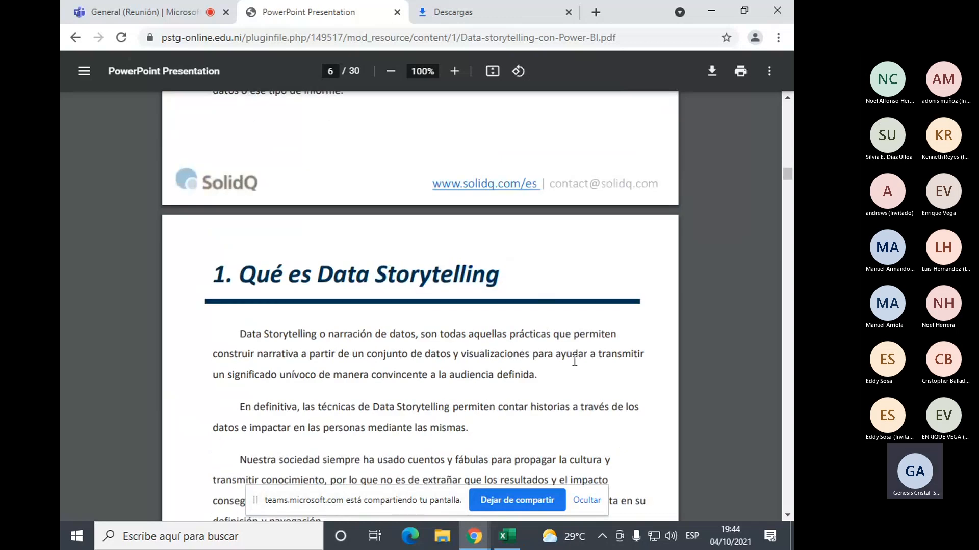
pyautogui.scroll(-7, 575, 361)
pyautogui.scroll(-20, 574, 360)
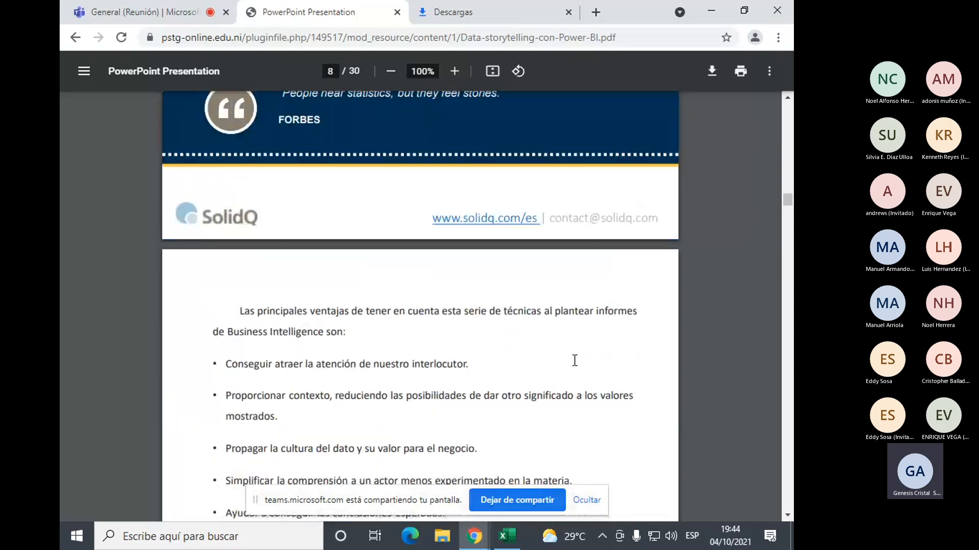
pyautogui.scroll(-4, 574, 360)
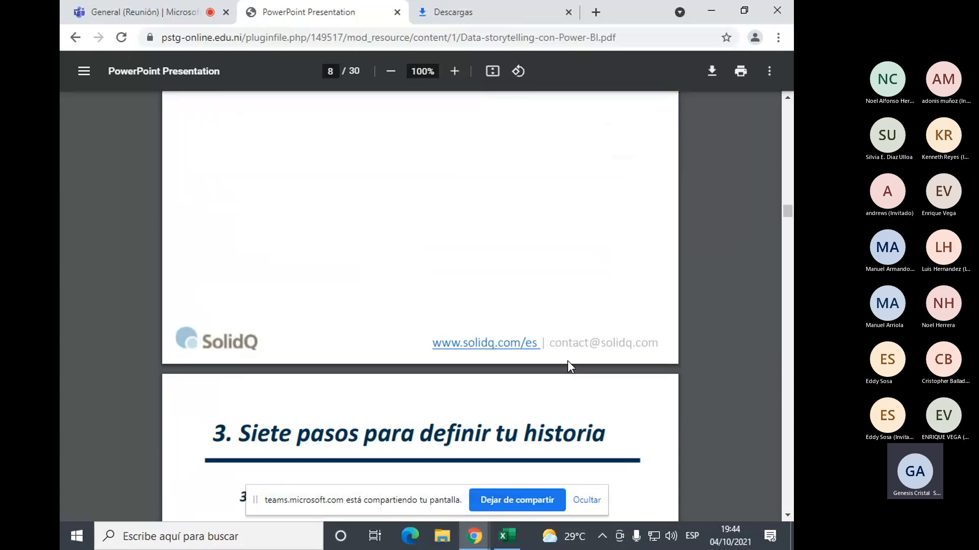
pyautogui.scroll(-6, 568, 360)
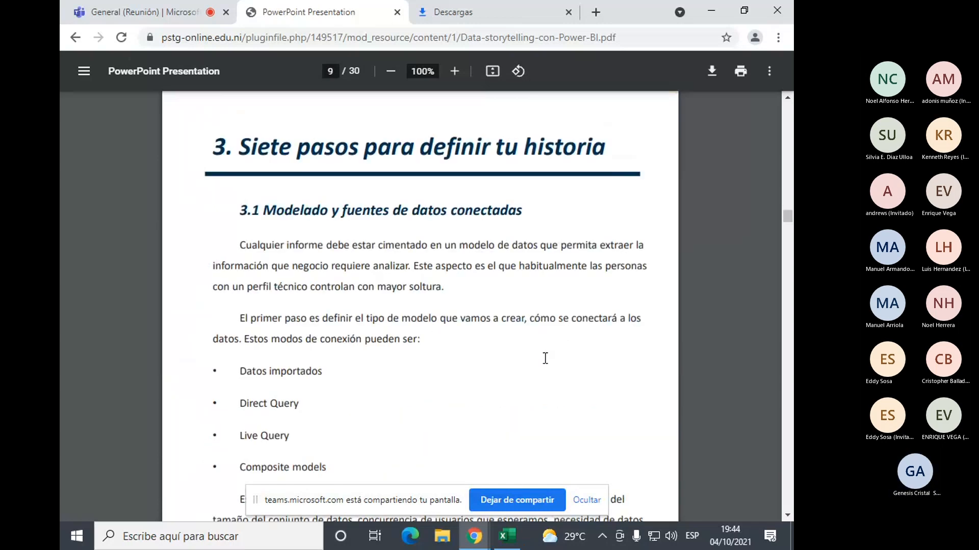
pyautogui.click(228, 4)
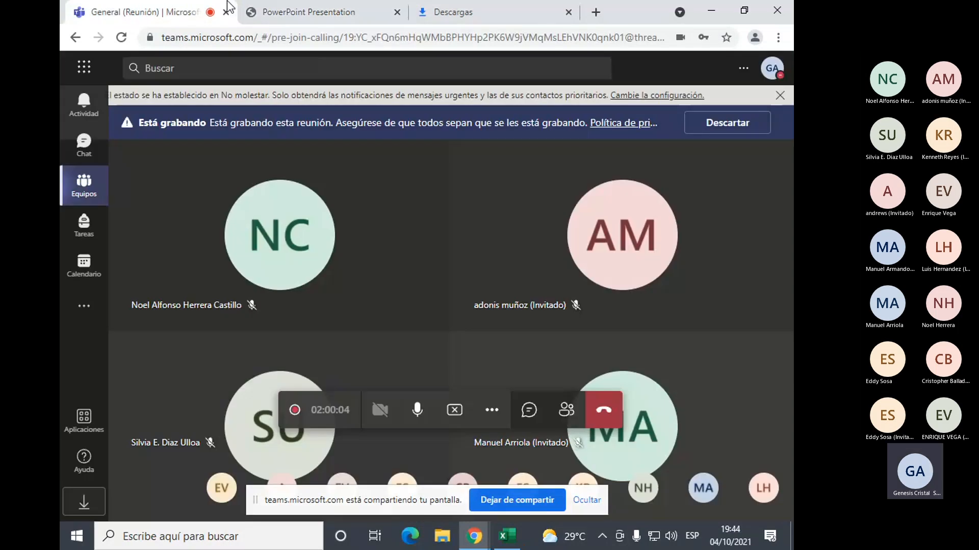